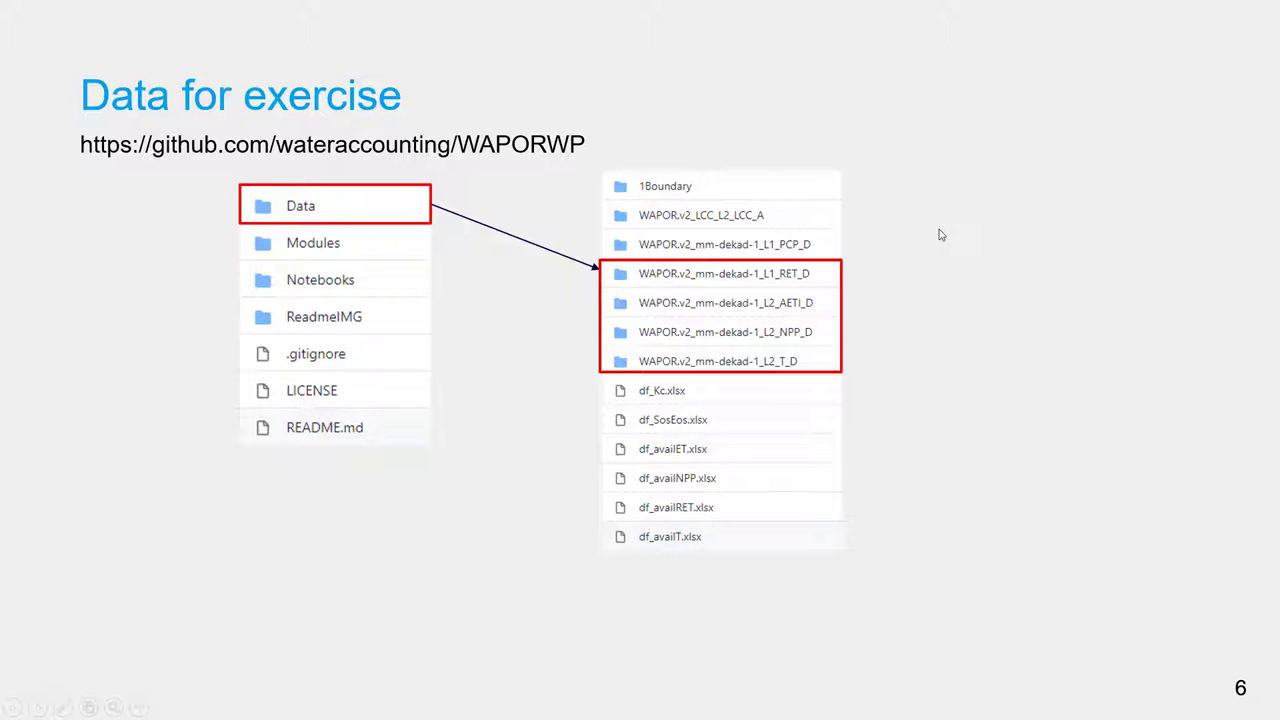
# - Advance the slideshow to slide 7, 'Analysis period 2018/19'
pyautogui.press('Right')
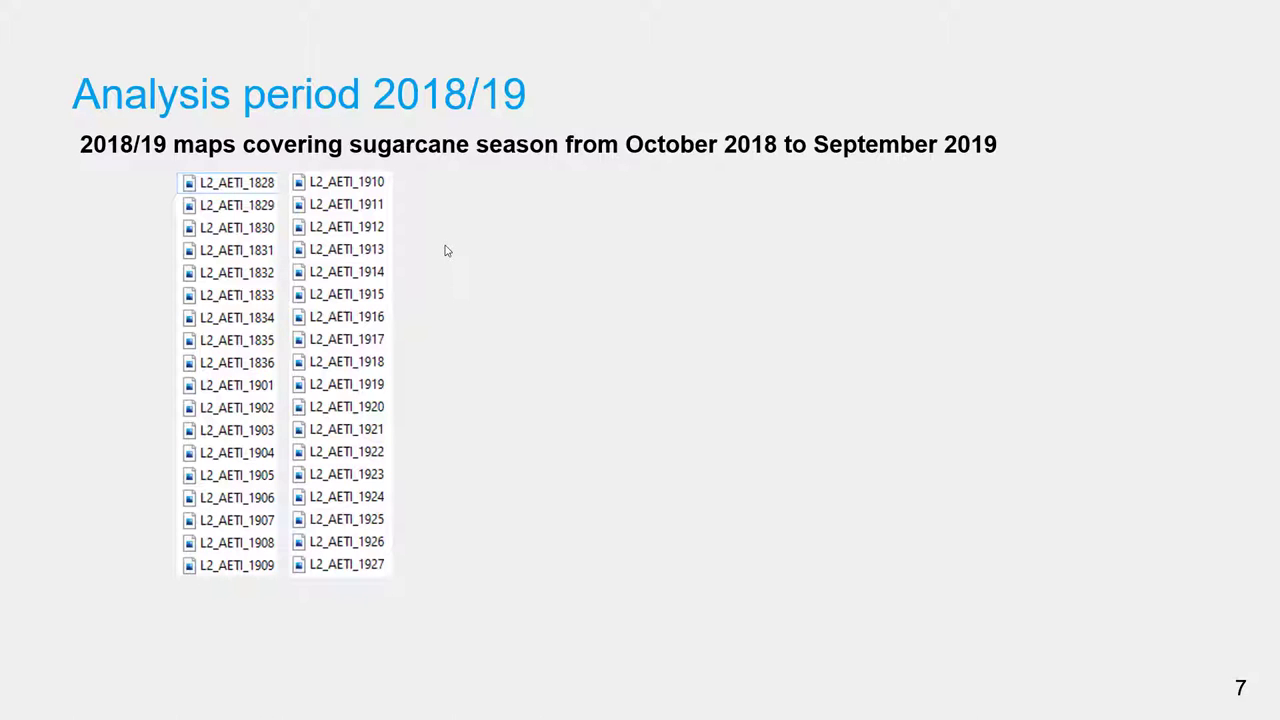
# - Search the Start menu for QGIS and launch QGIS Desktop 3.14.16 with GRASS 7.8.3
pyautogui.press('super')
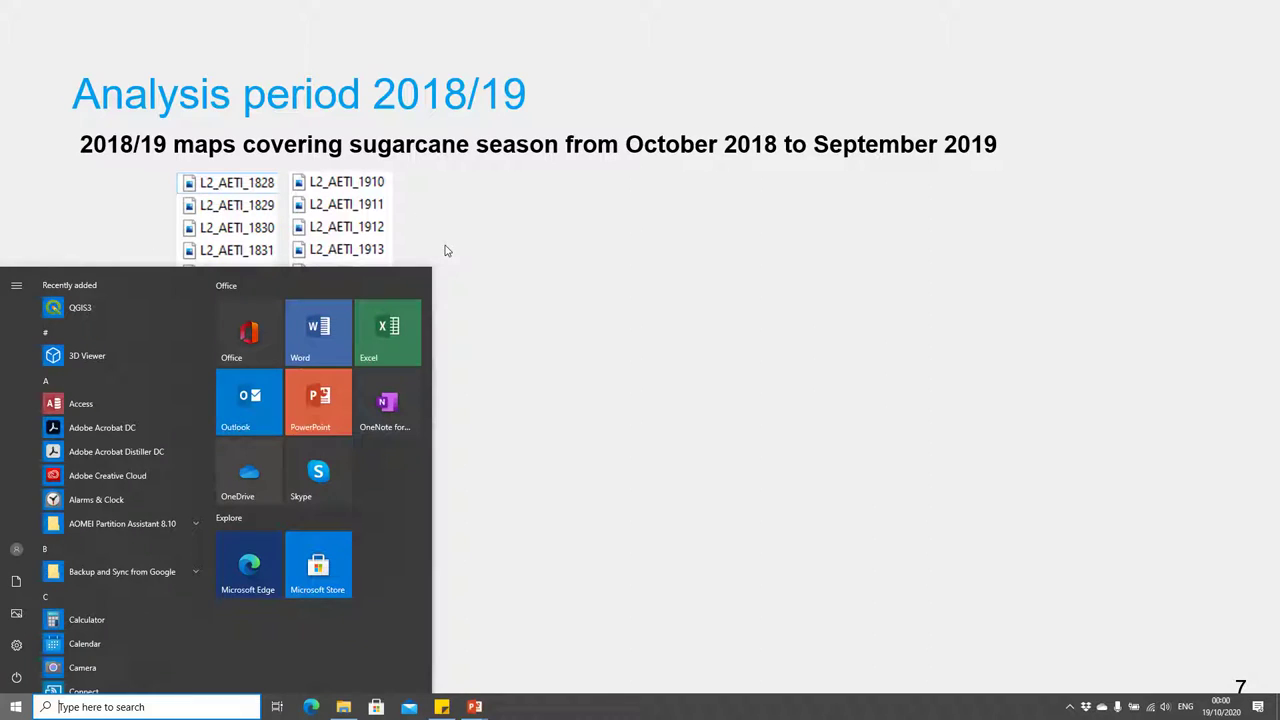
pyautogui.write('QGIS')
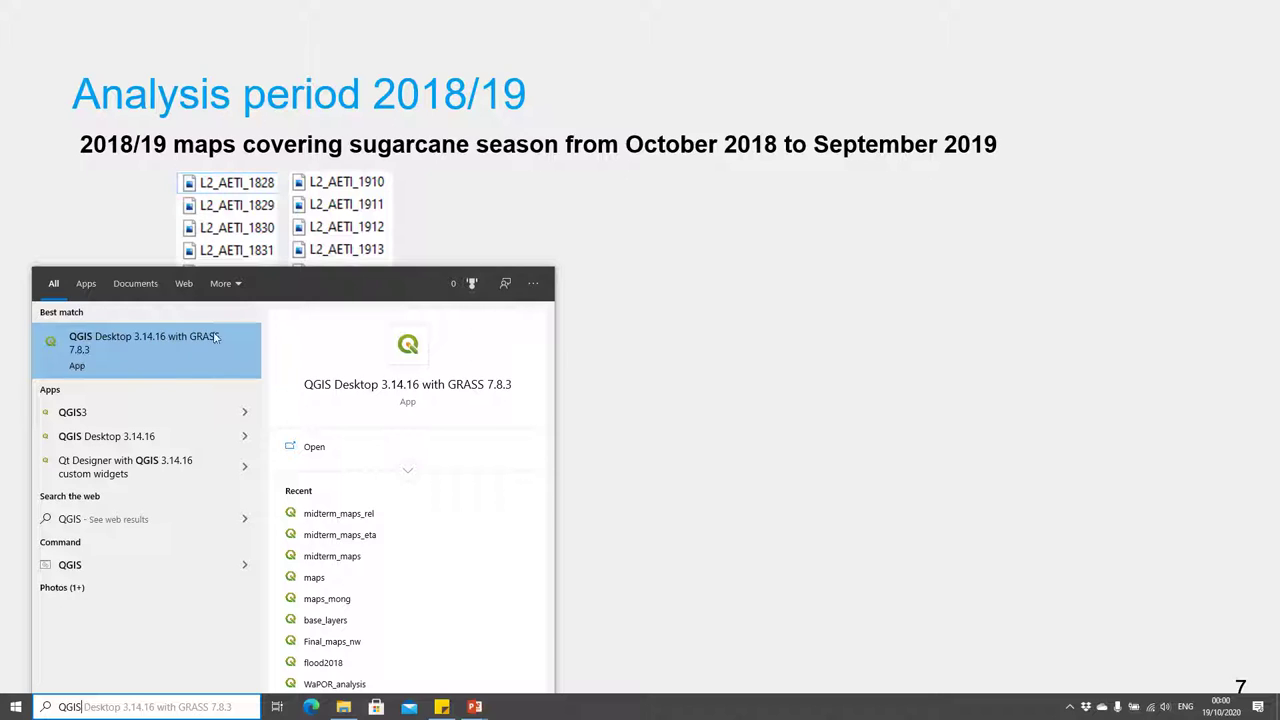
pyautogui.click(118, 346)
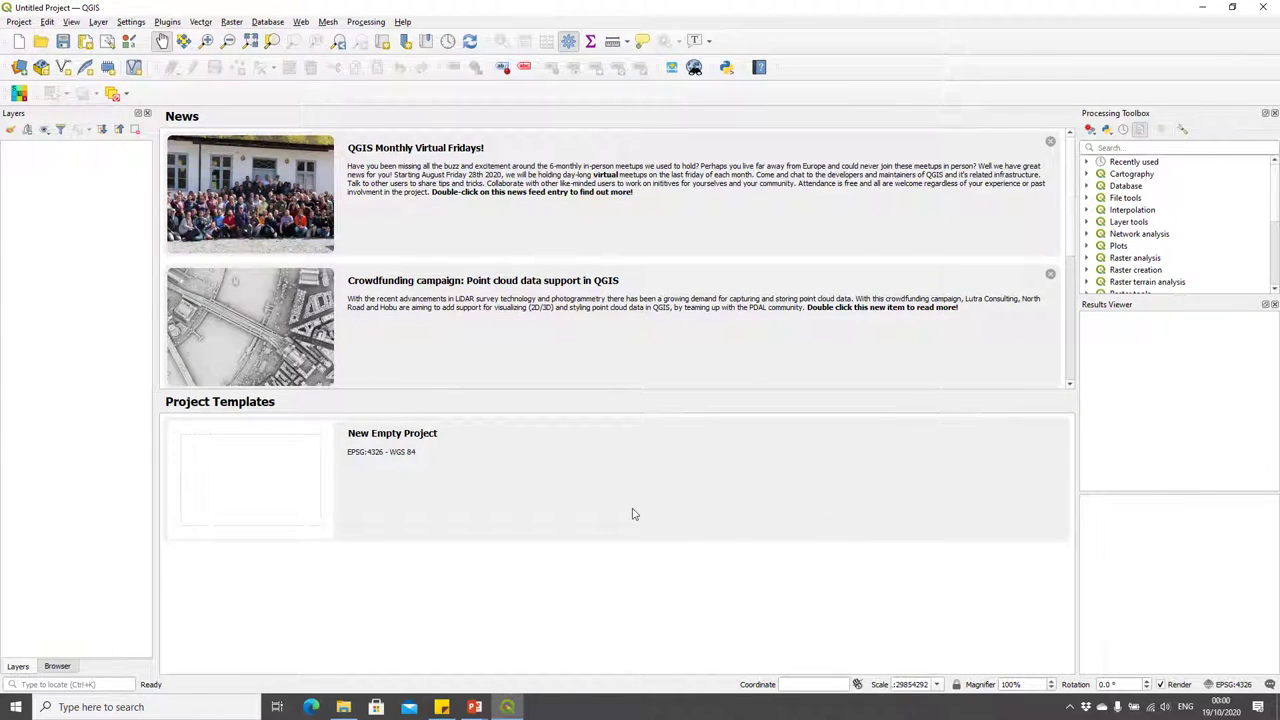
# - Start a New Empty Project and widen the Layers panel slightly
pyautogui.doubleClick(482, 496)
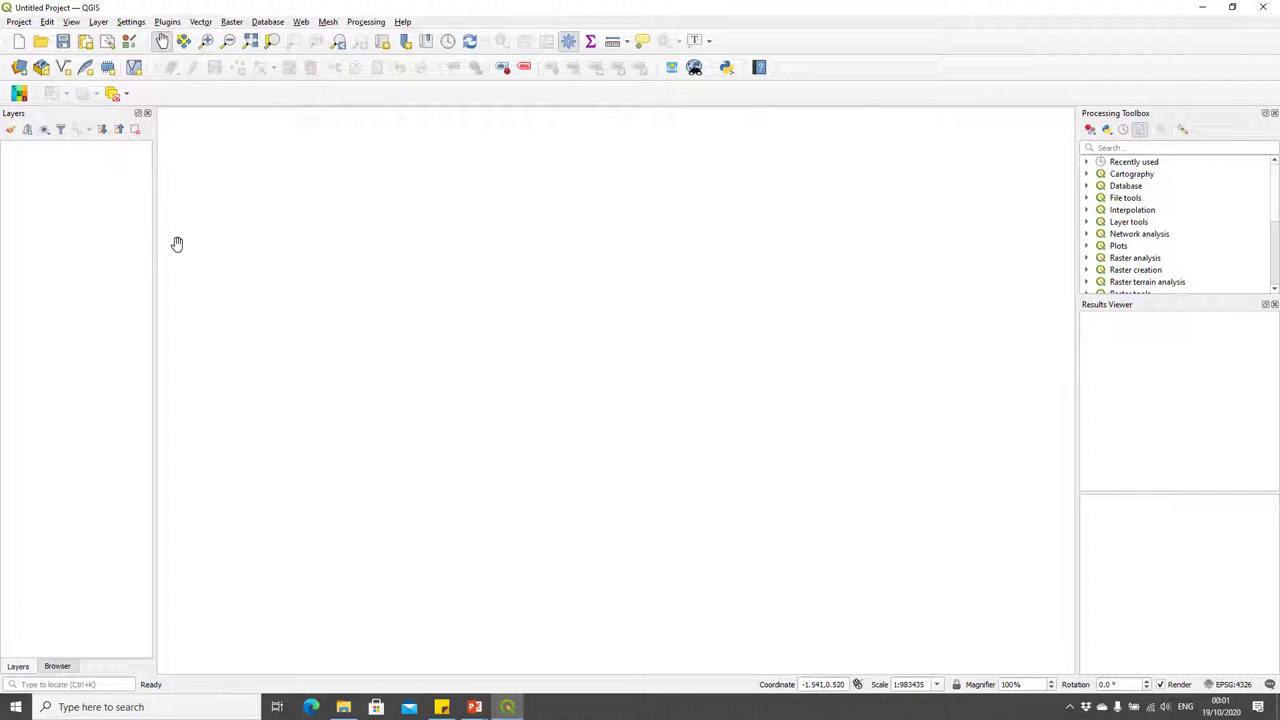
pyautogui.moveTo(154, 251); pyautogui.dragTo(260, 274)
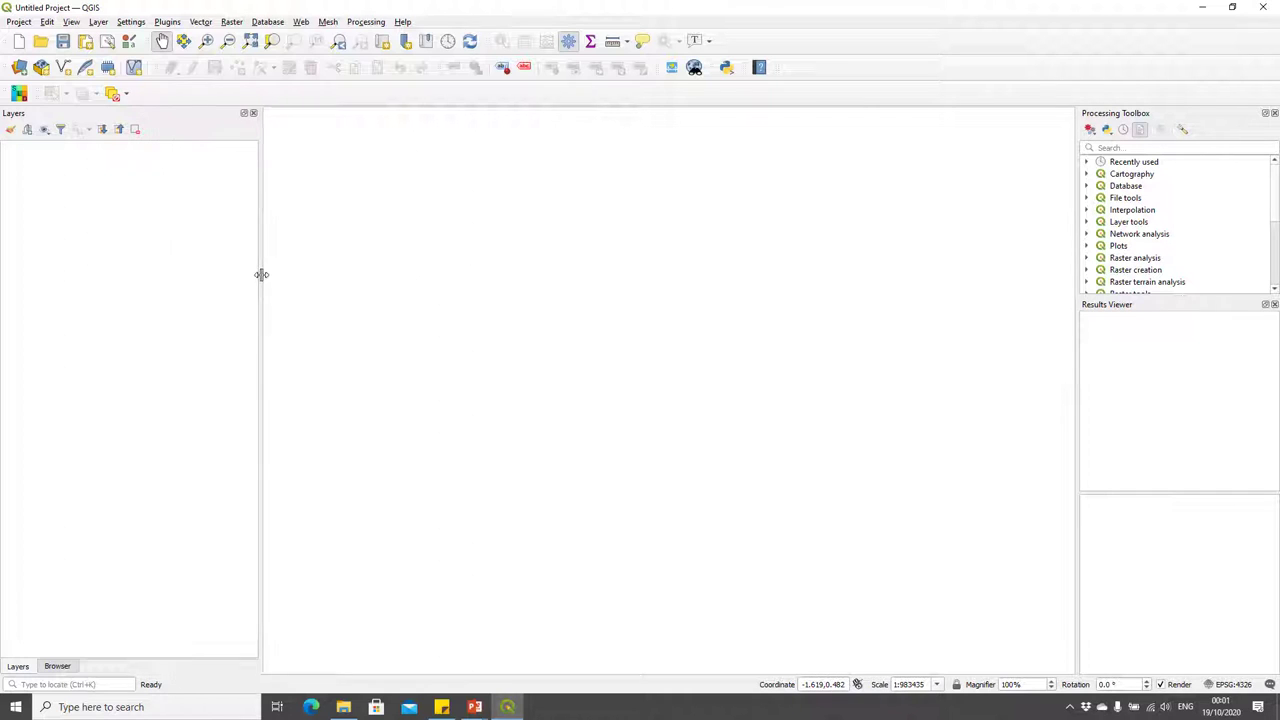
# - In the Data Source Manager's Vector source, browse to OCW > WAPORWP-master > Data > 1Boundary > Shapefile
pyautogui.click(18, 71)
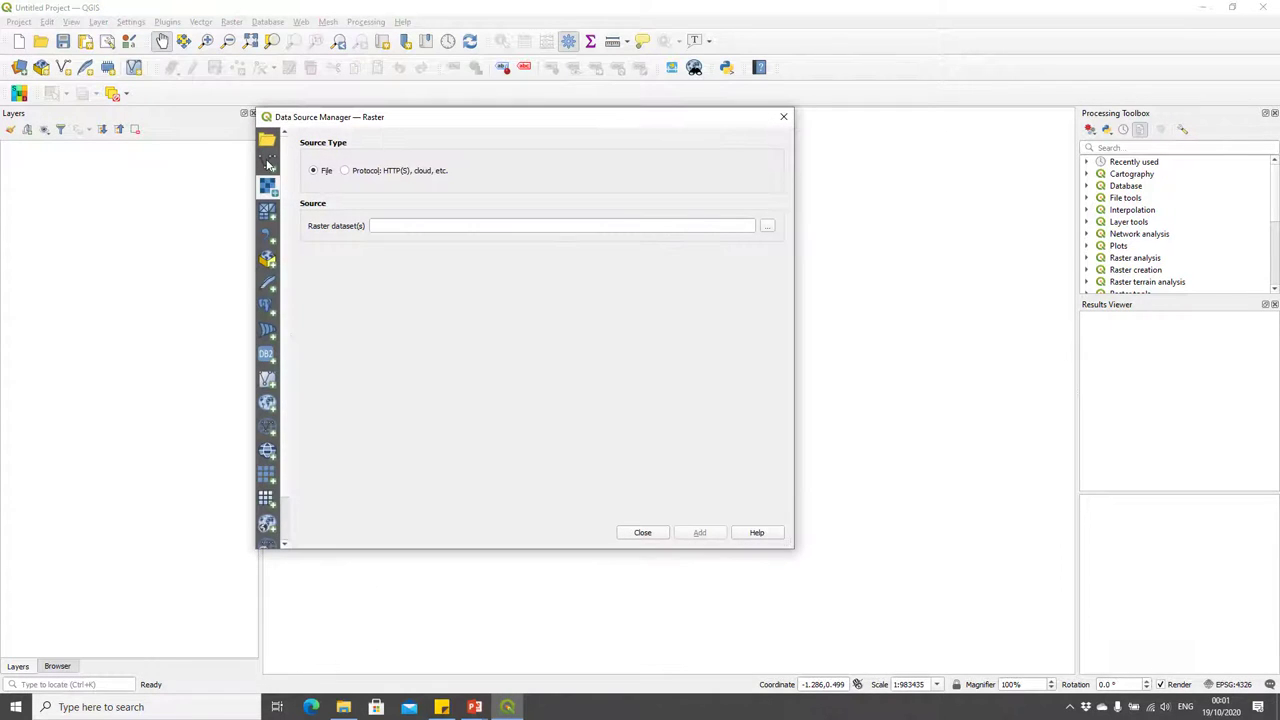
pyautogui.click(267, 162)
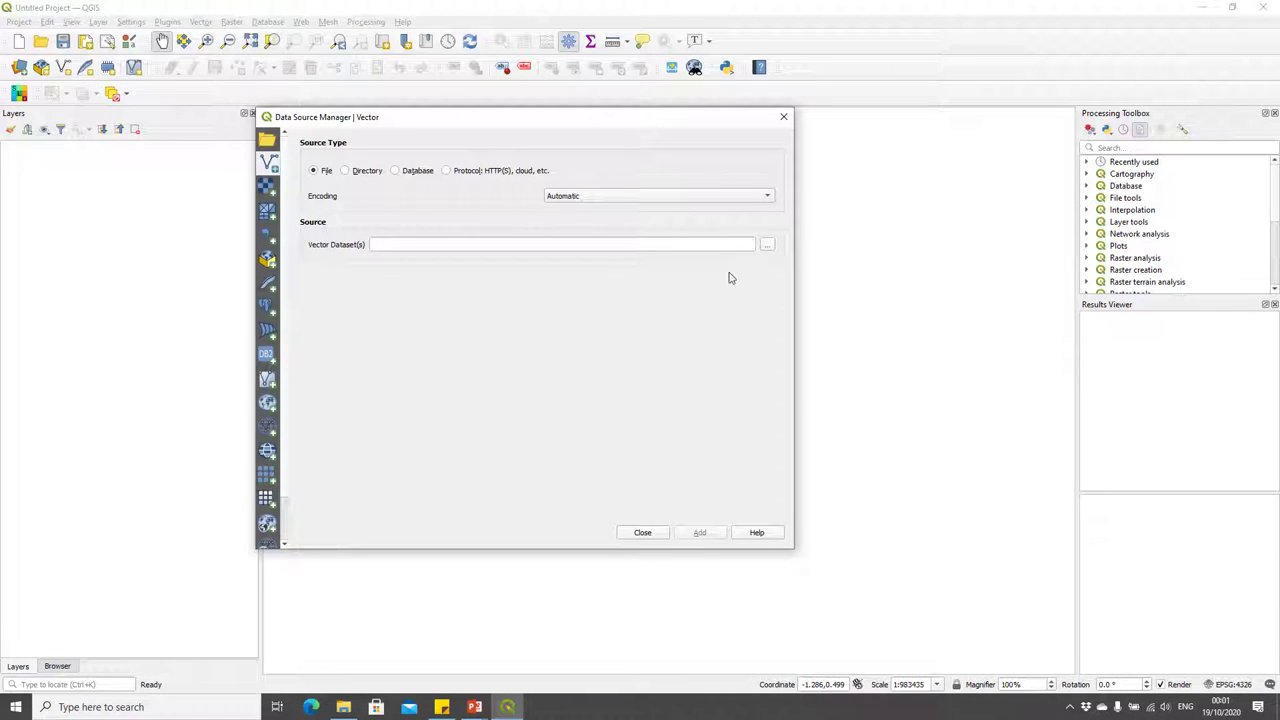
pyautogui.click(768, 247)
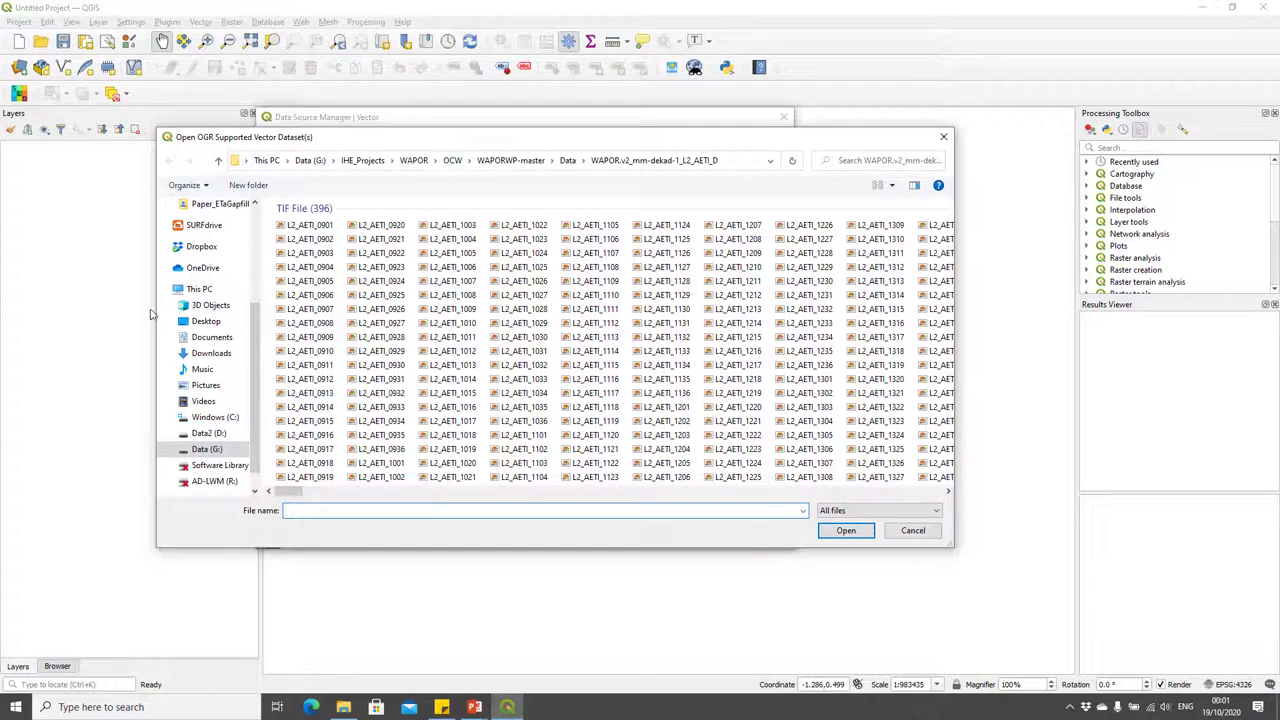
pyautogui.scroll(4, 212, 300)
pyautogui.click(214, 313)
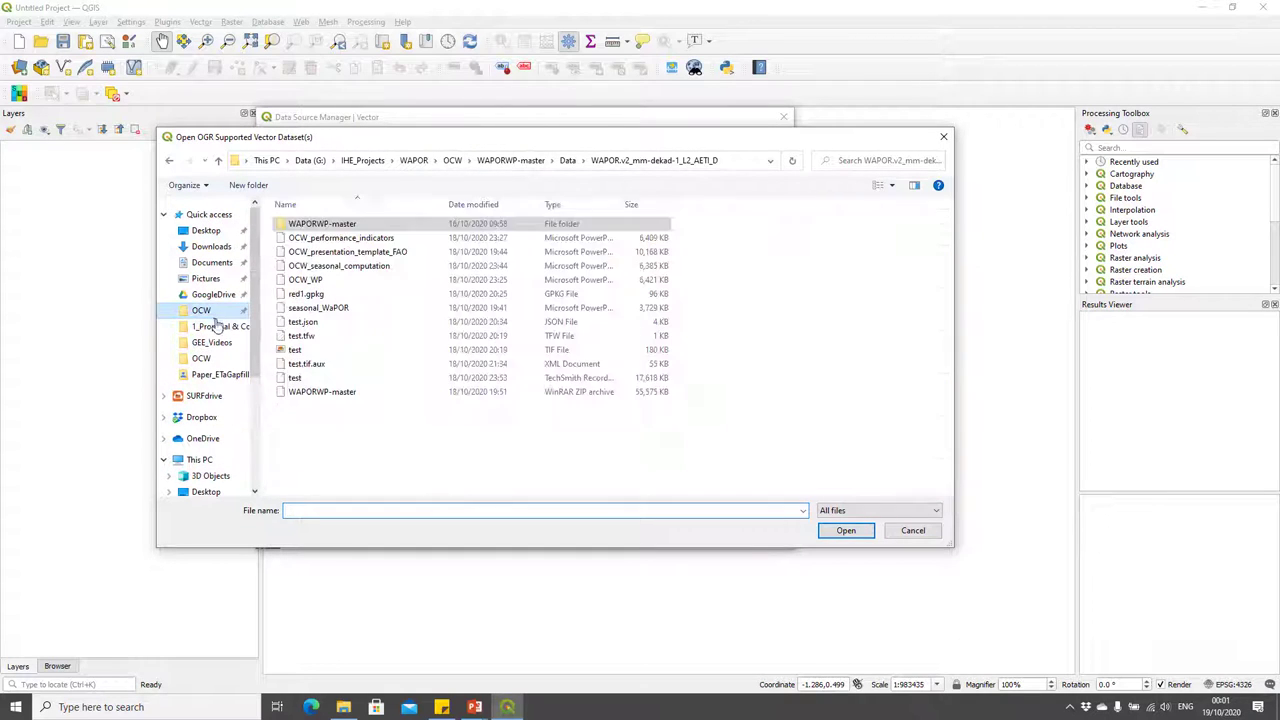
pyautogui.click(333, 226)
pyautogui.doubleClick(333, 226)
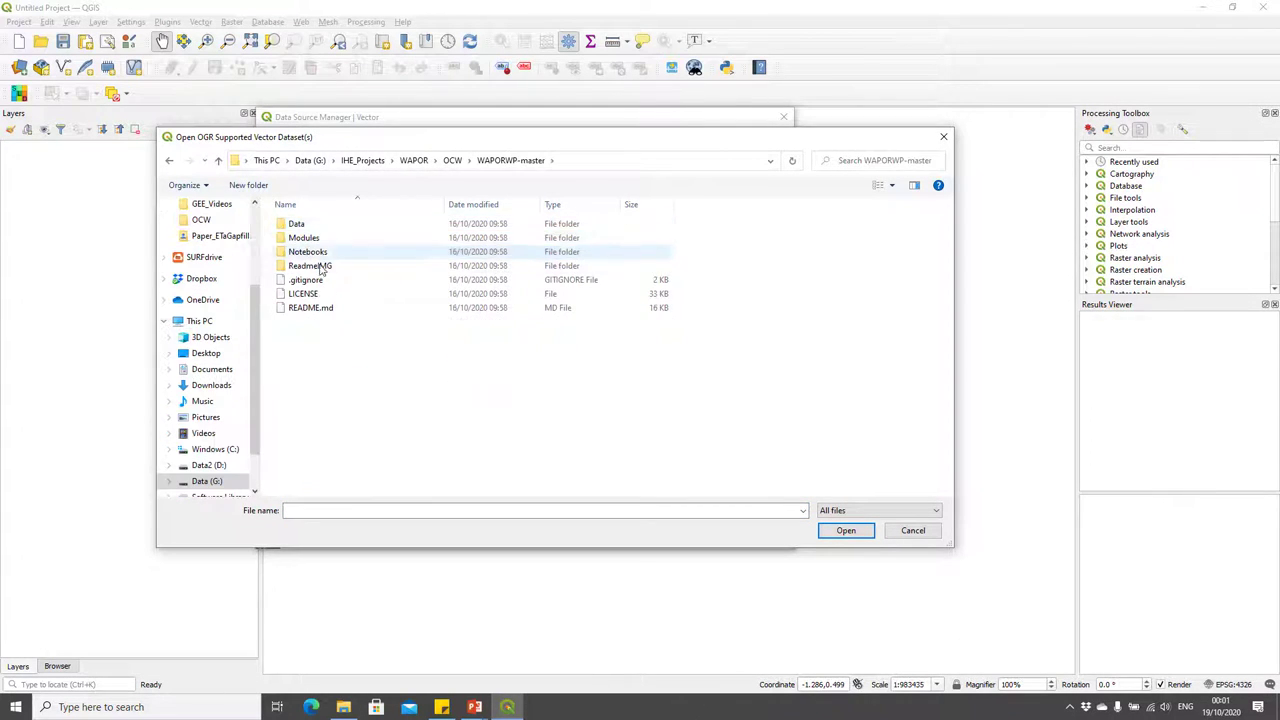
pyautogui.doubleClick(318, 225)
pyautogui.doubleClick(318, 225)
pyautogui.doubleClick(320, 260)
# - Add Xinavane_1.shp as a vector layer and close the Data Source Manager
pyautogui.click(315, 266)
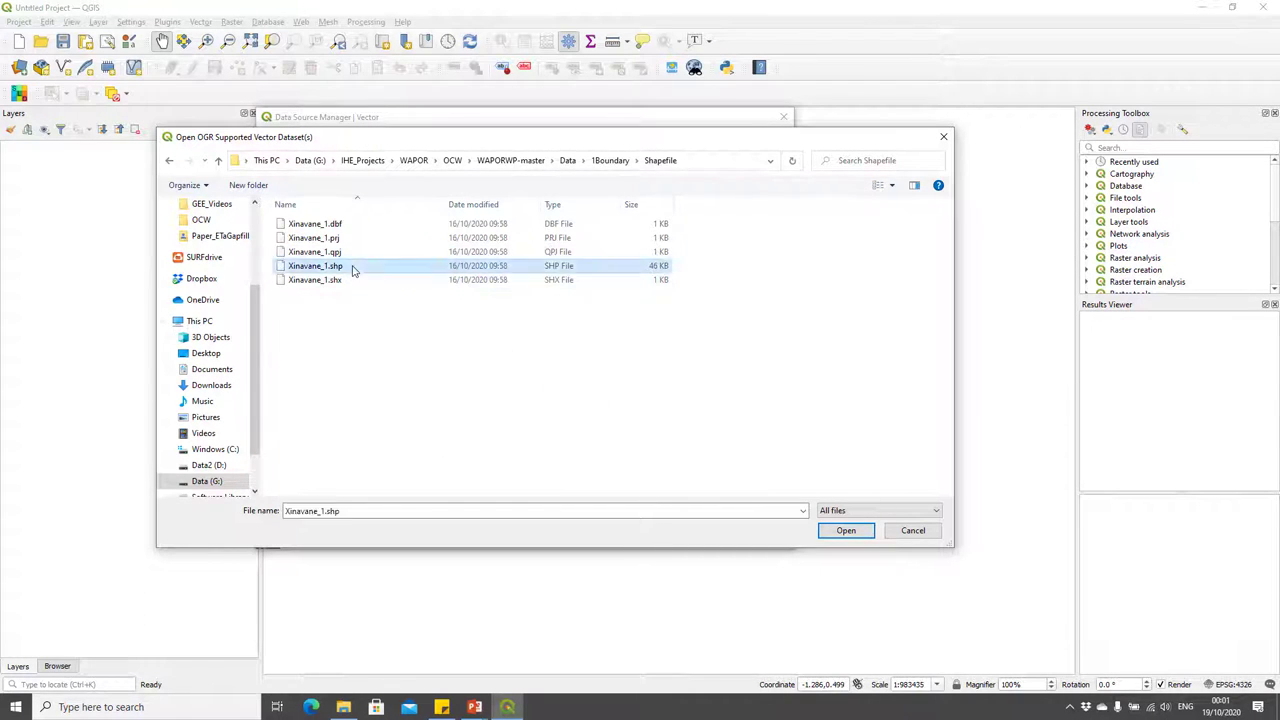
pyautogui.click(846, 530)
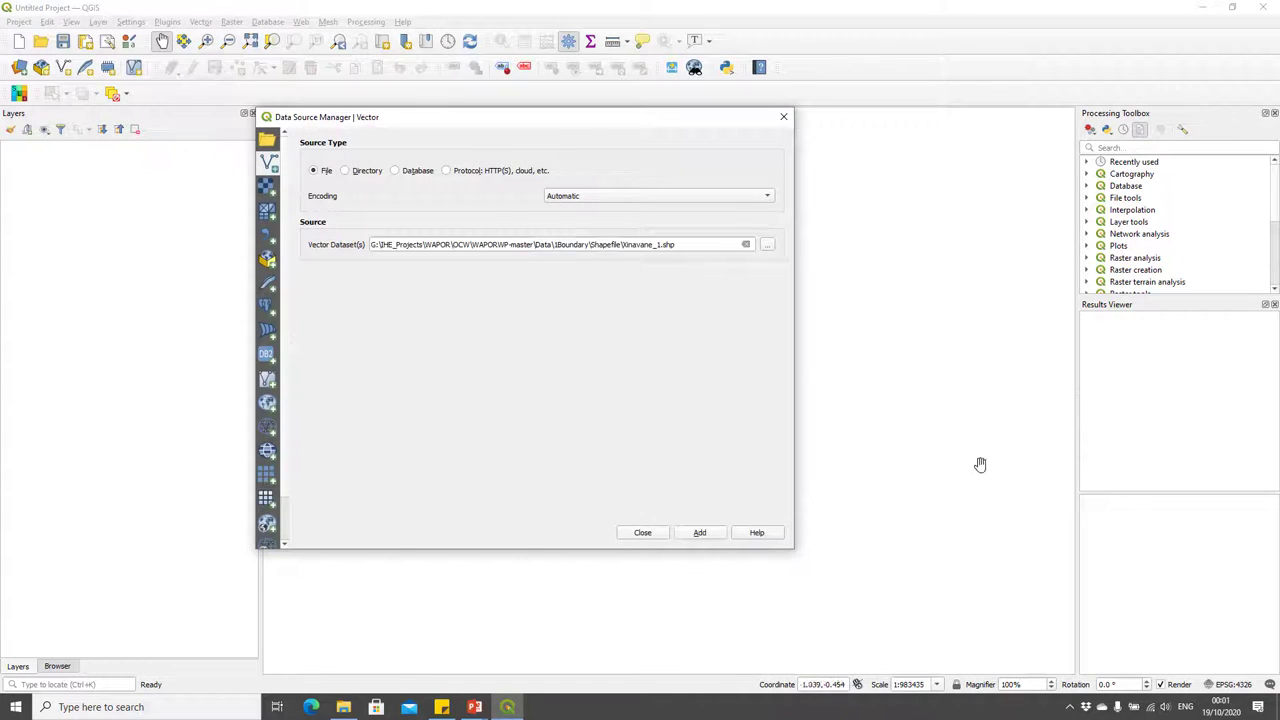
pyautogui.click(705, 533)
pyautogui.click(643, 533)
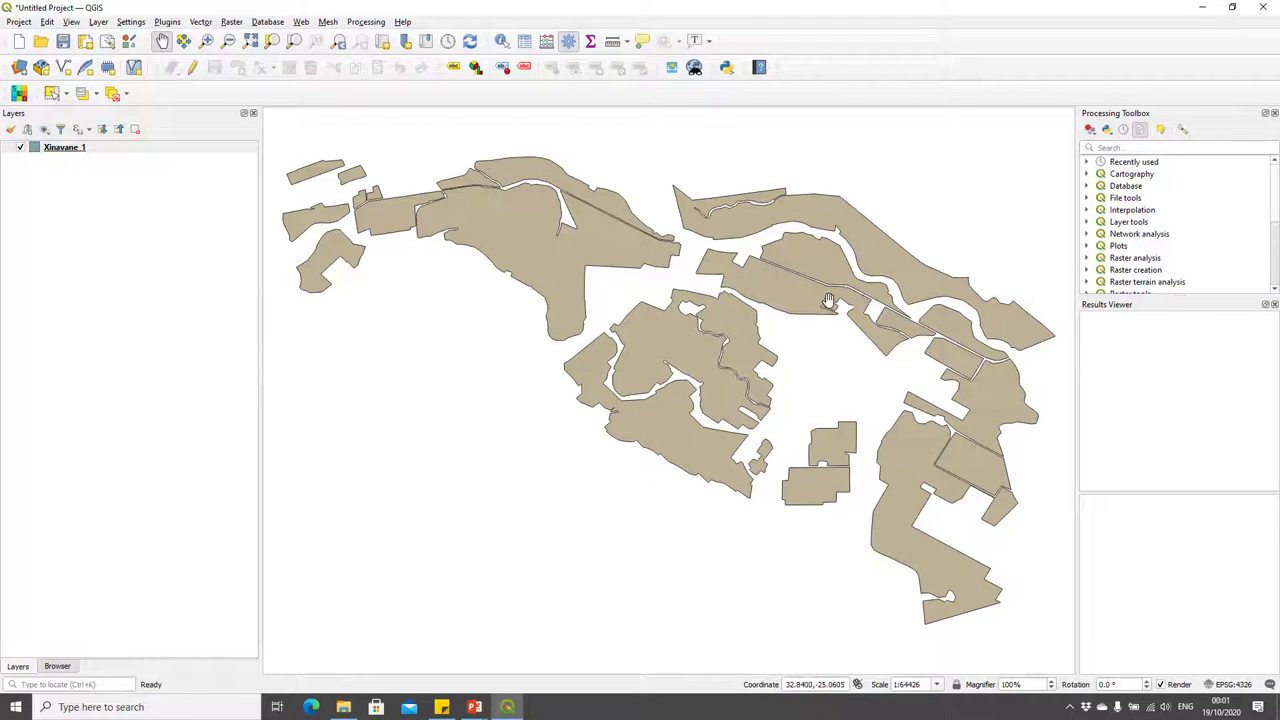
# - Open the plugin manager and find QuickMapServices in the plugin list
pyautogui.click(300, 22)
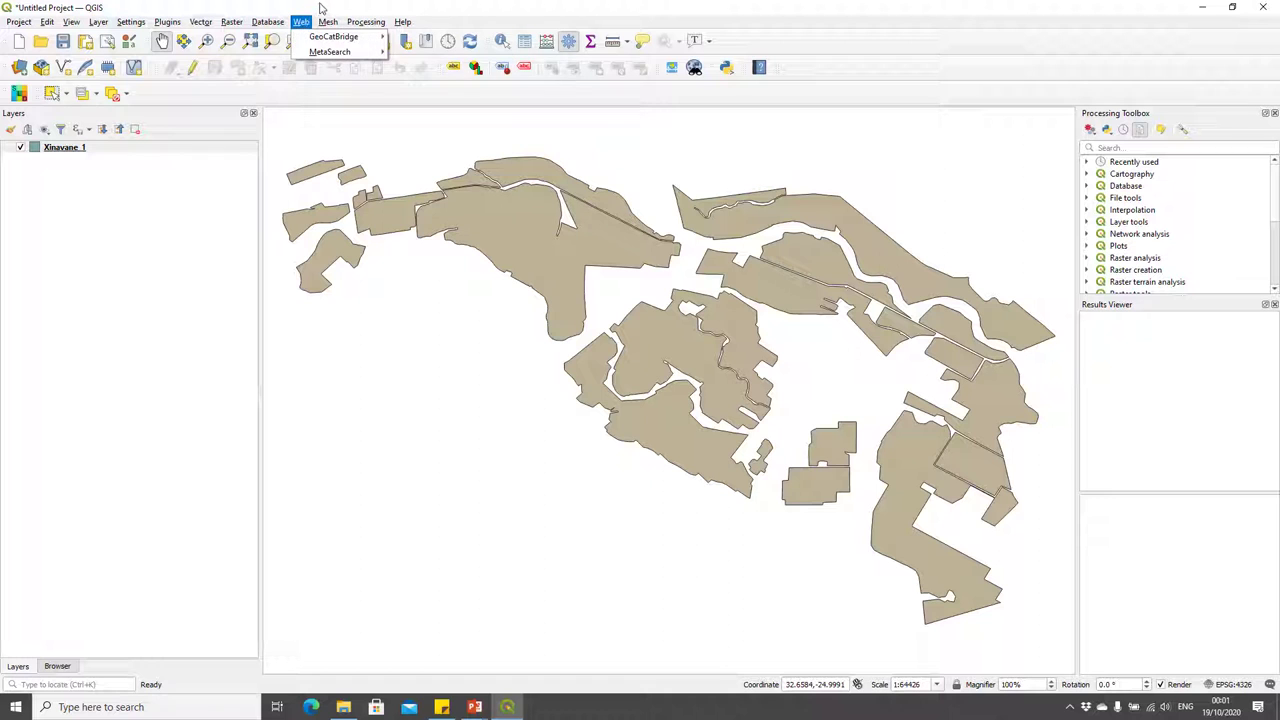
pyautogui.click(305, 9)
pyautogui.click(167, 22)
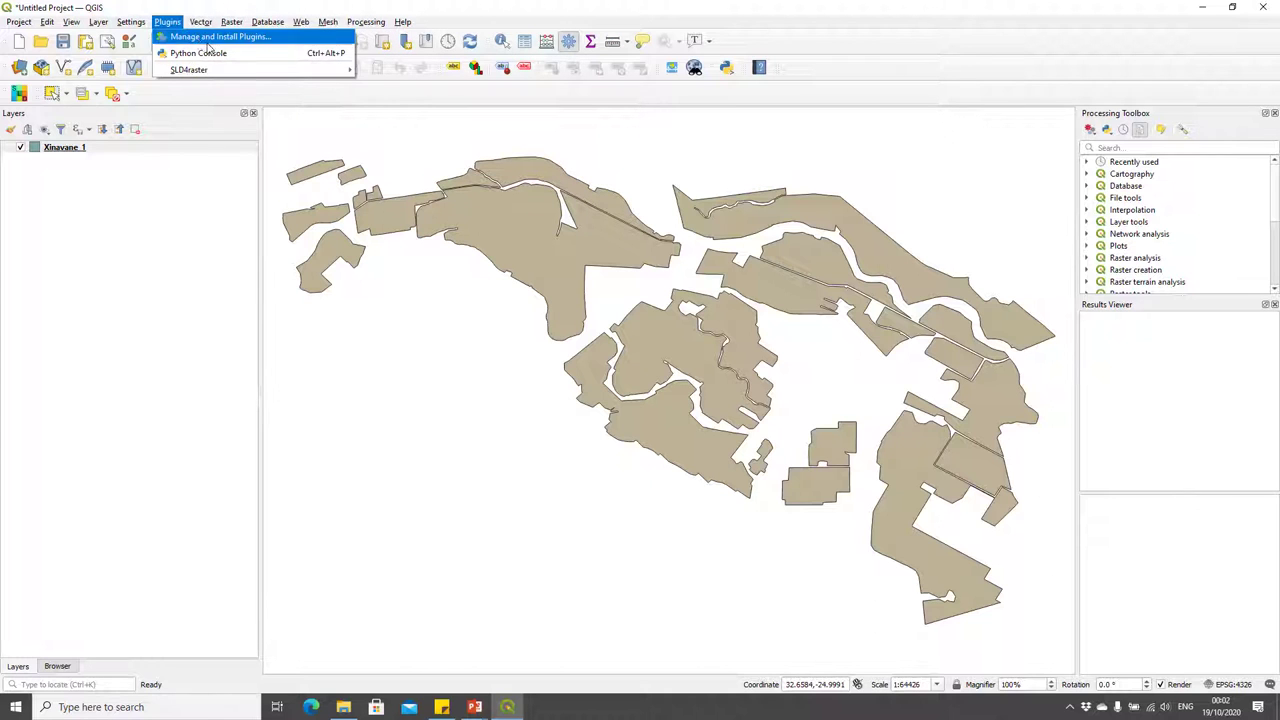
pyautogui.click(258, 37)
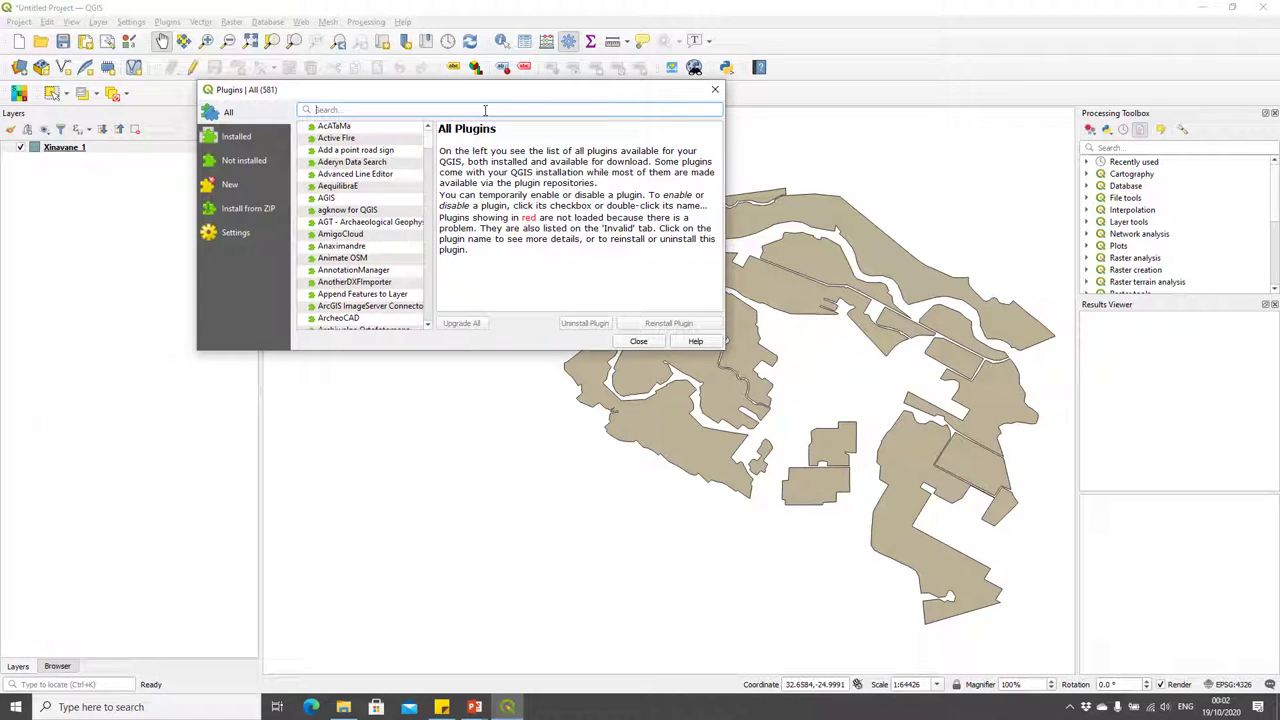
pyautogui.write('open')
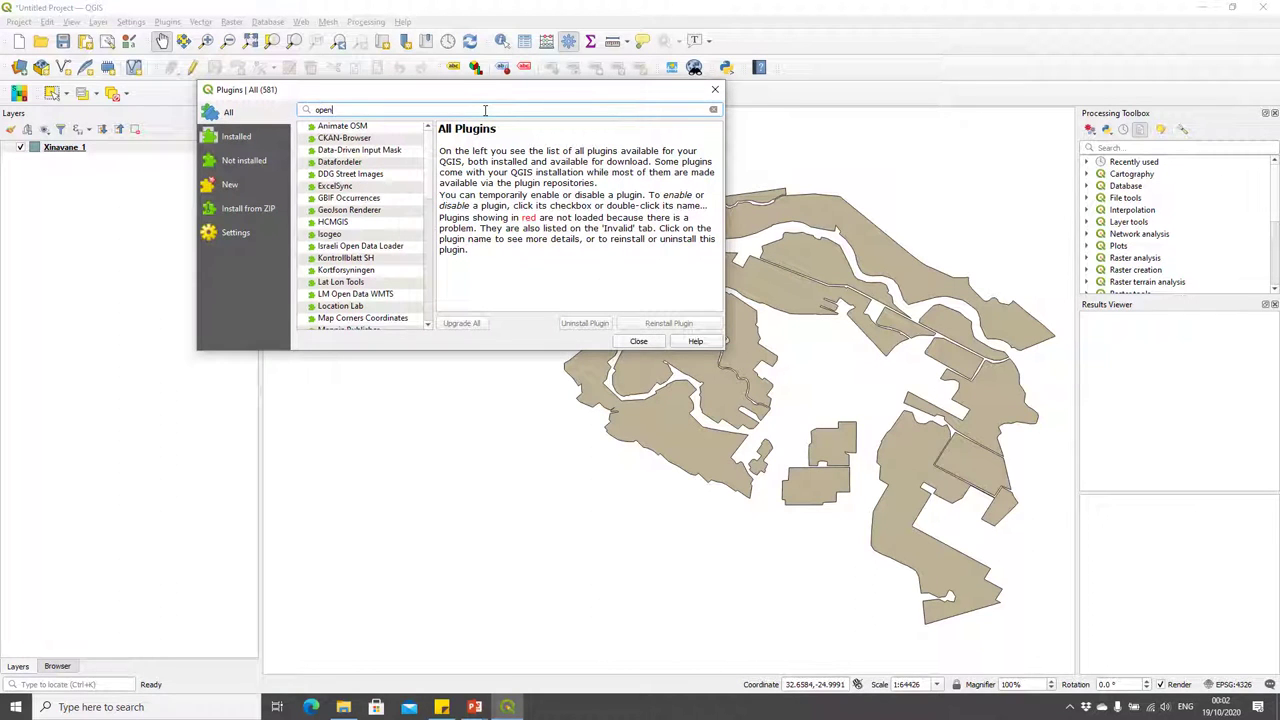
pyautogui.scroll(-6, 416, 272)
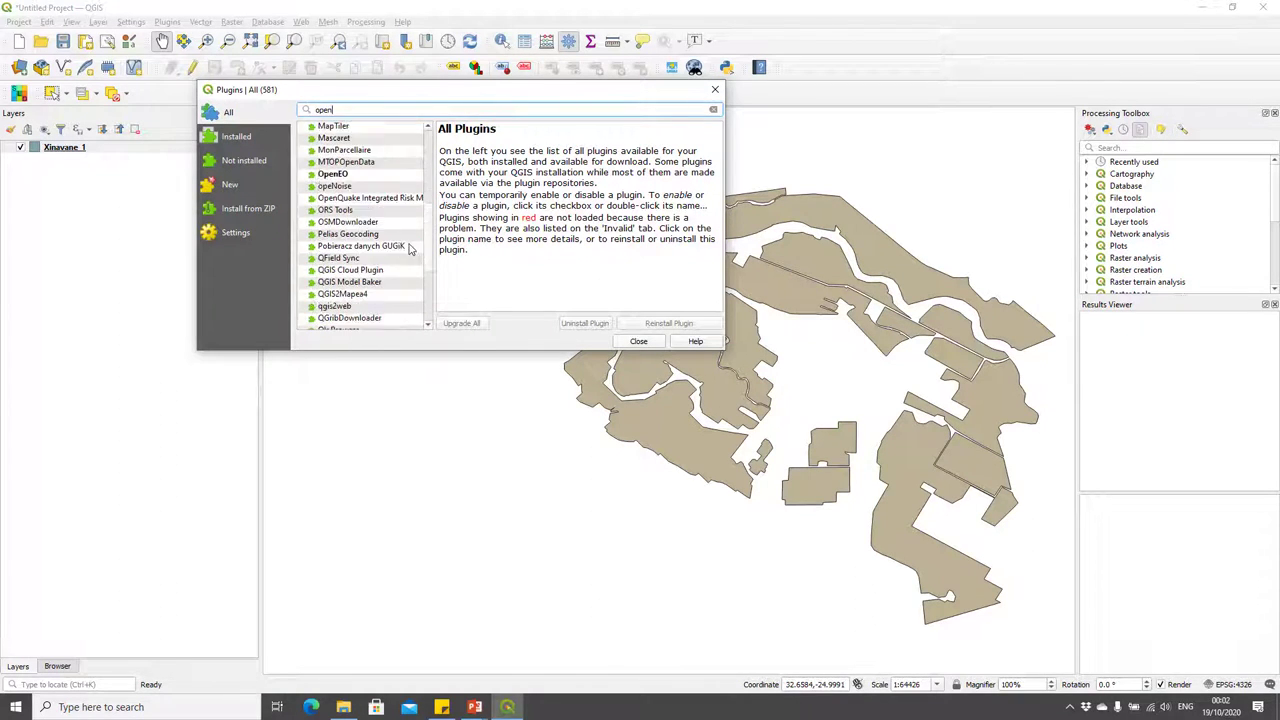
pyautogui.scroll(-2, 408, 248)
pyautogui.scroll(-1, 404, 256)
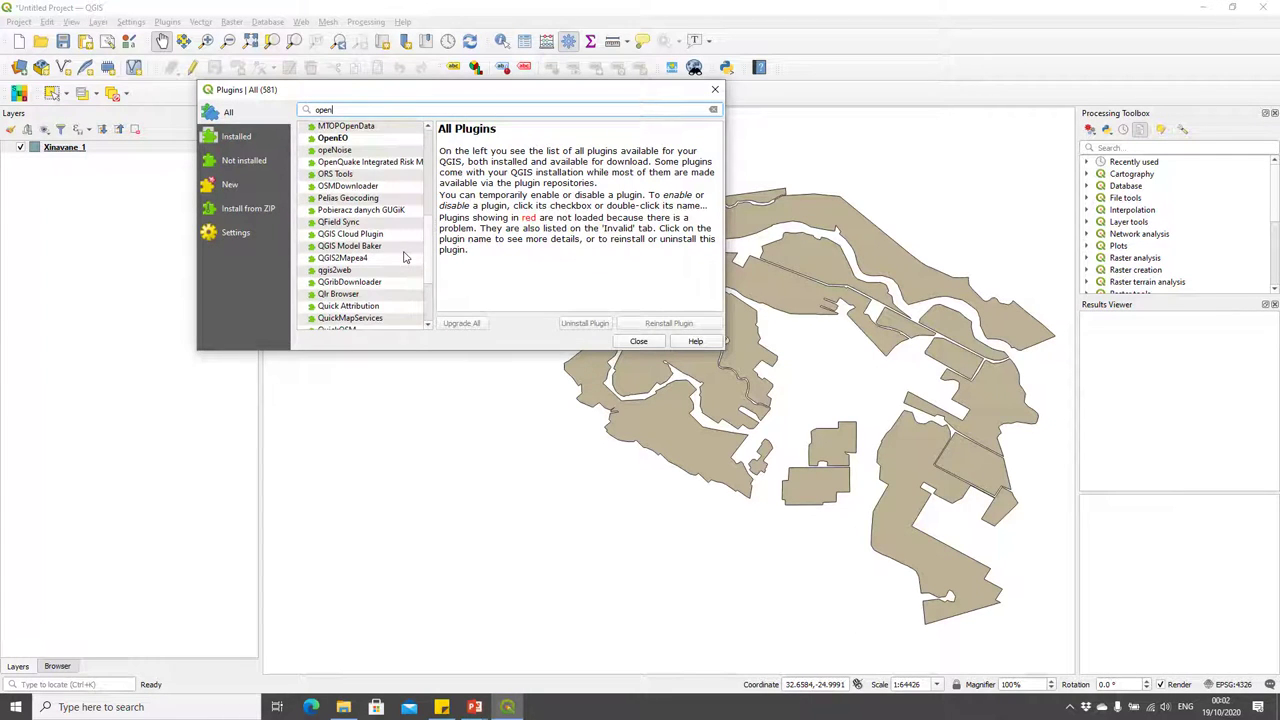
pyautogui.click(374, 250)
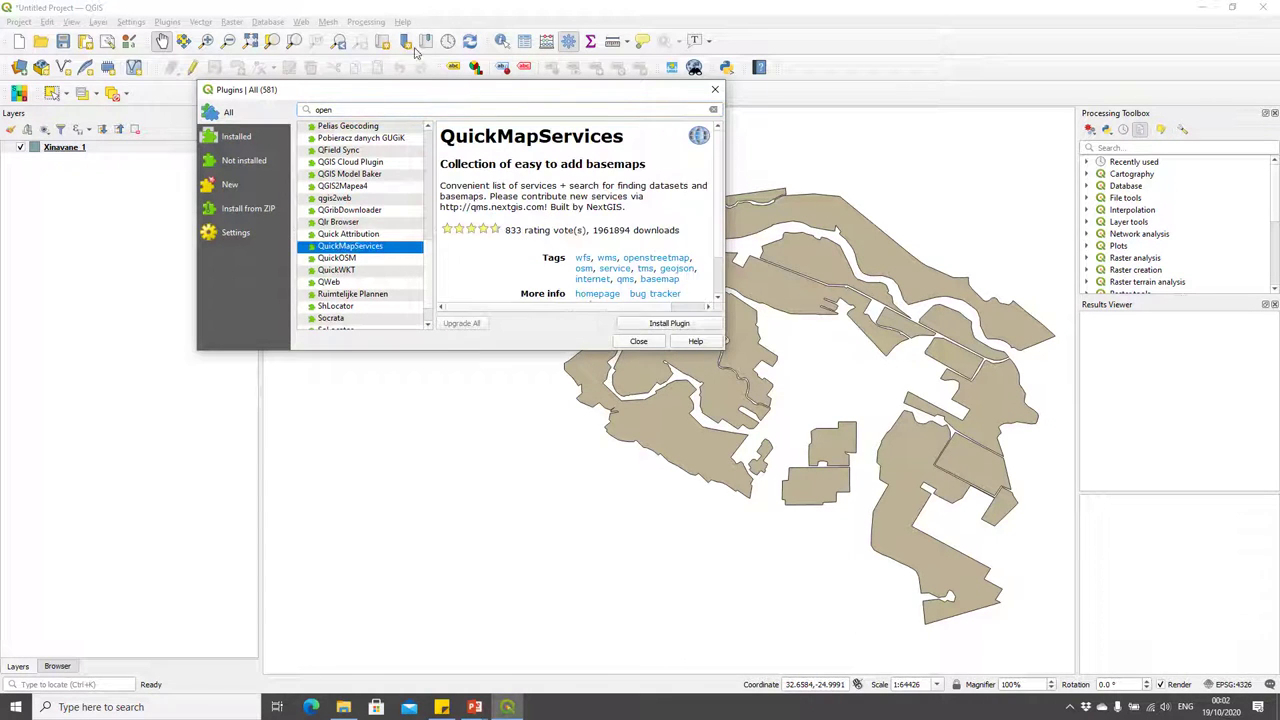
# - Filter plugins by 'Quick', install QuickMapServices, and close the plugin manager
pyautogui.doubleClick(388, 110)
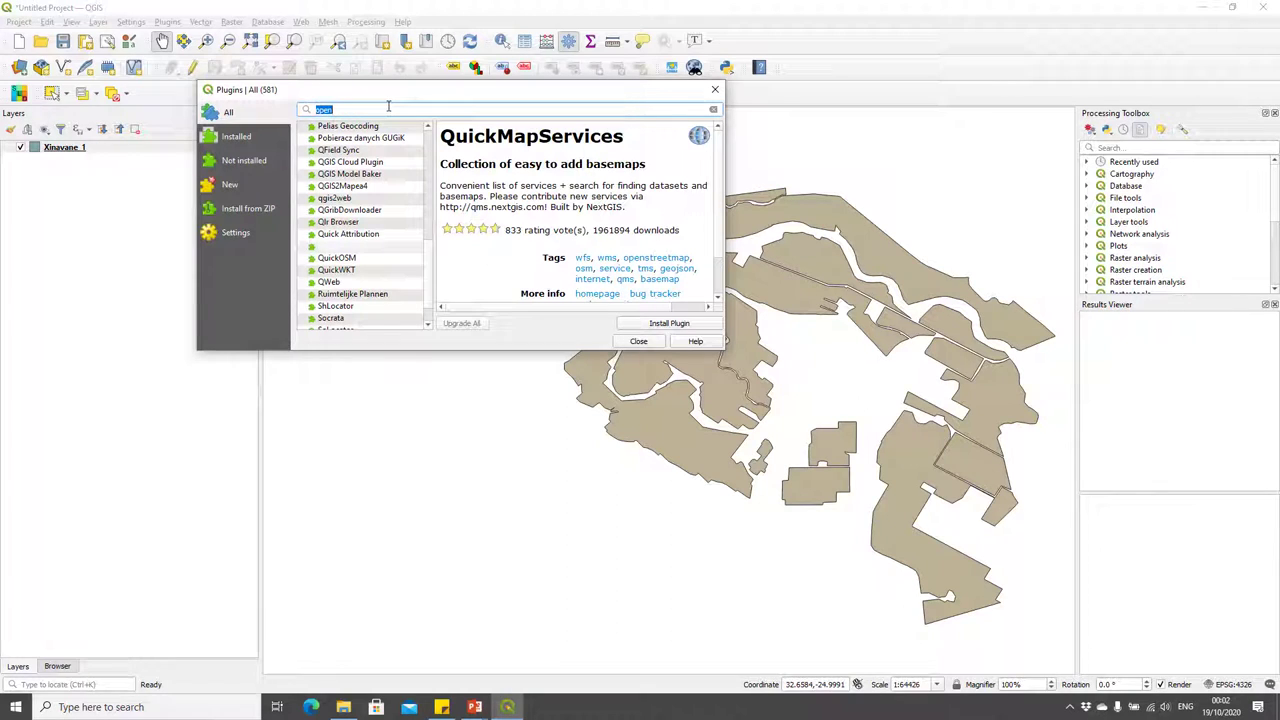
pyautogui.write('Quick')
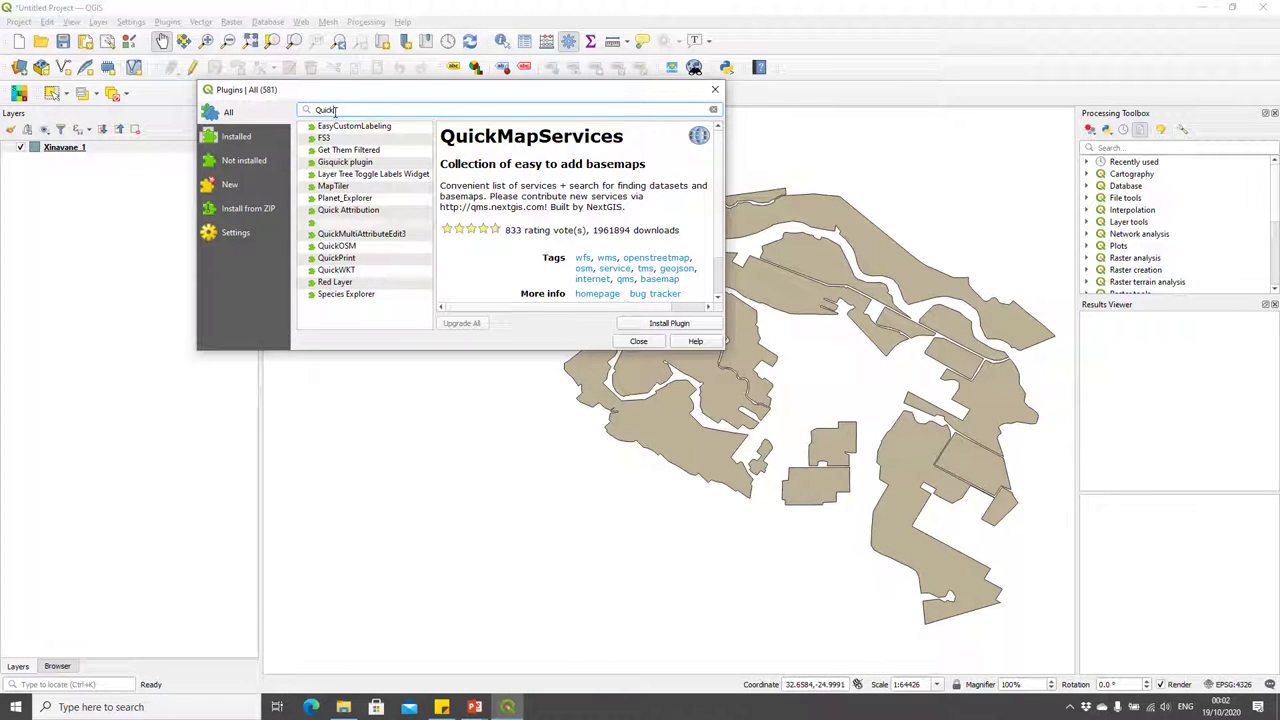
pyautogui.click(398, 222)
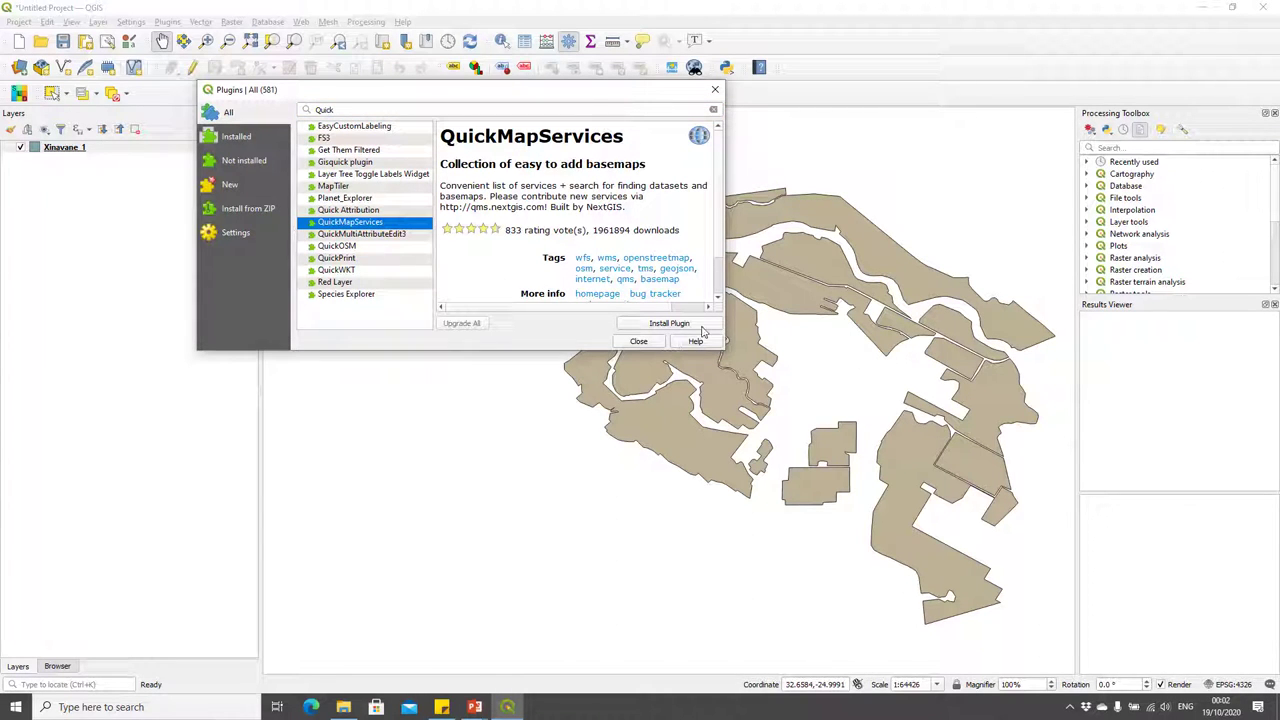
pyautogui.click(668, 323)
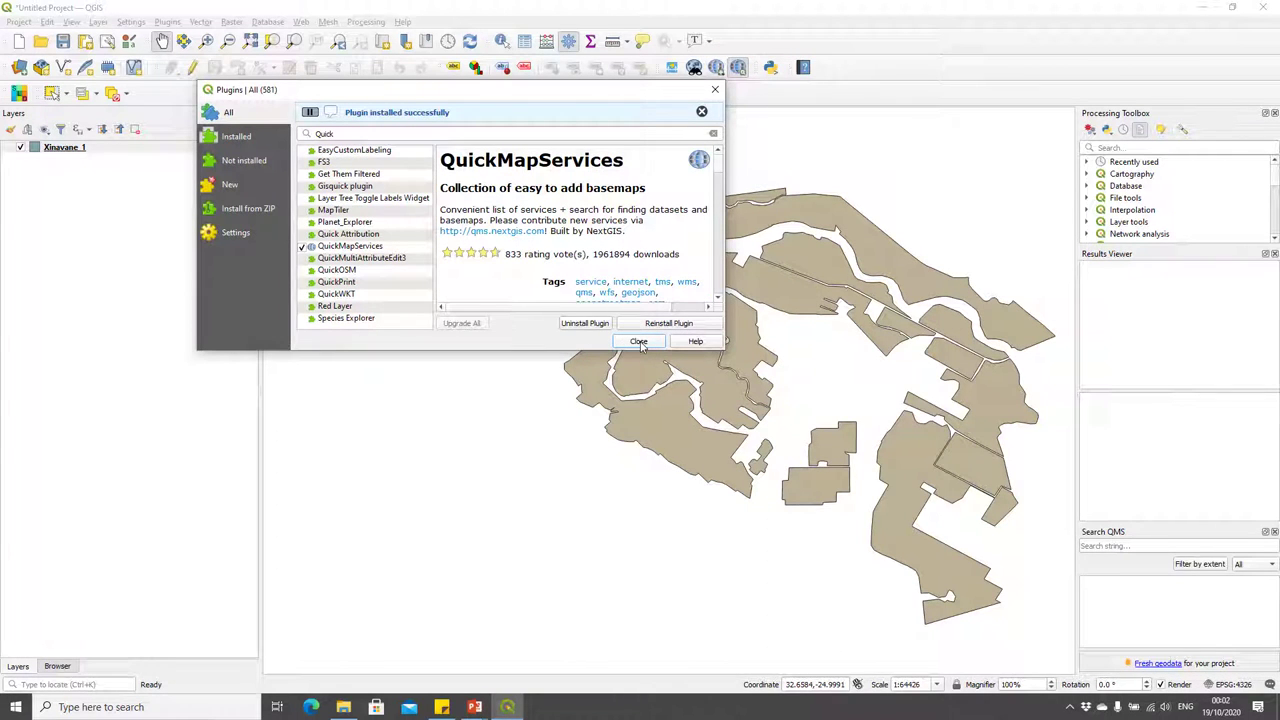
pyautogui.click(639, 342)
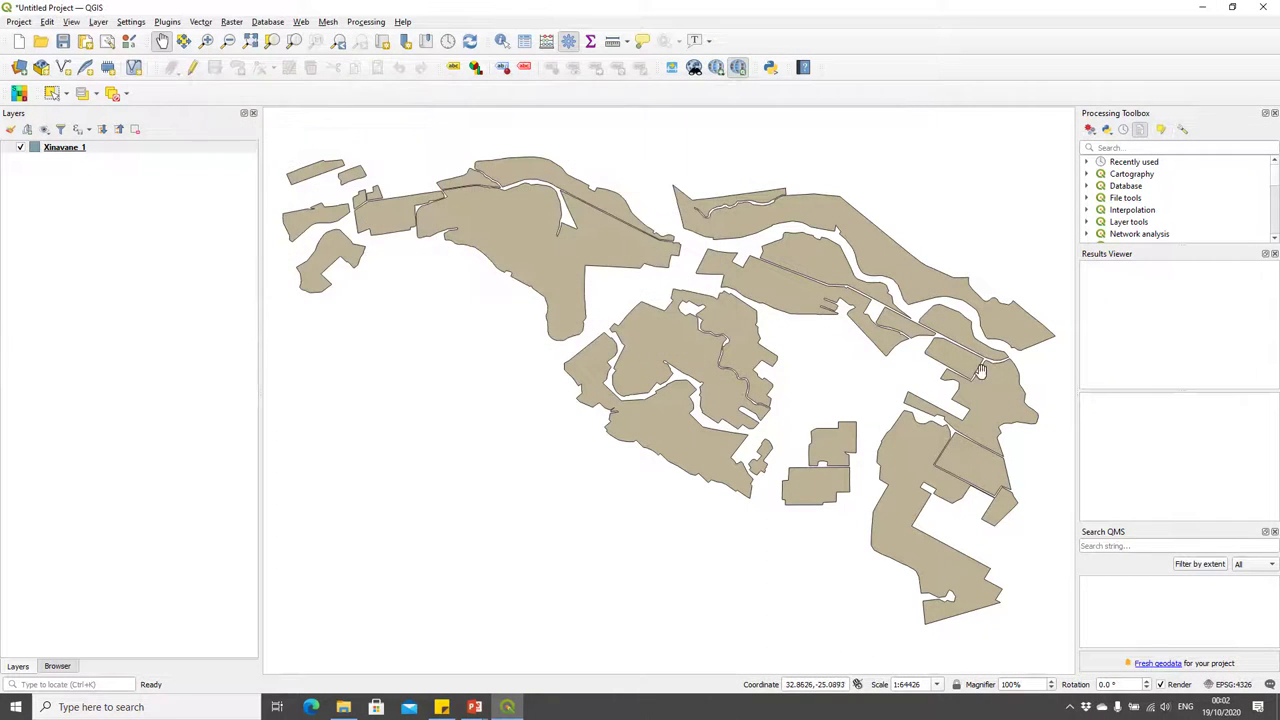
# - Download the contributed services pack in QuickMapServices Settings and save the settings
pyautogui.click(301, 22)
pyautogui.moveTo(410, 74)
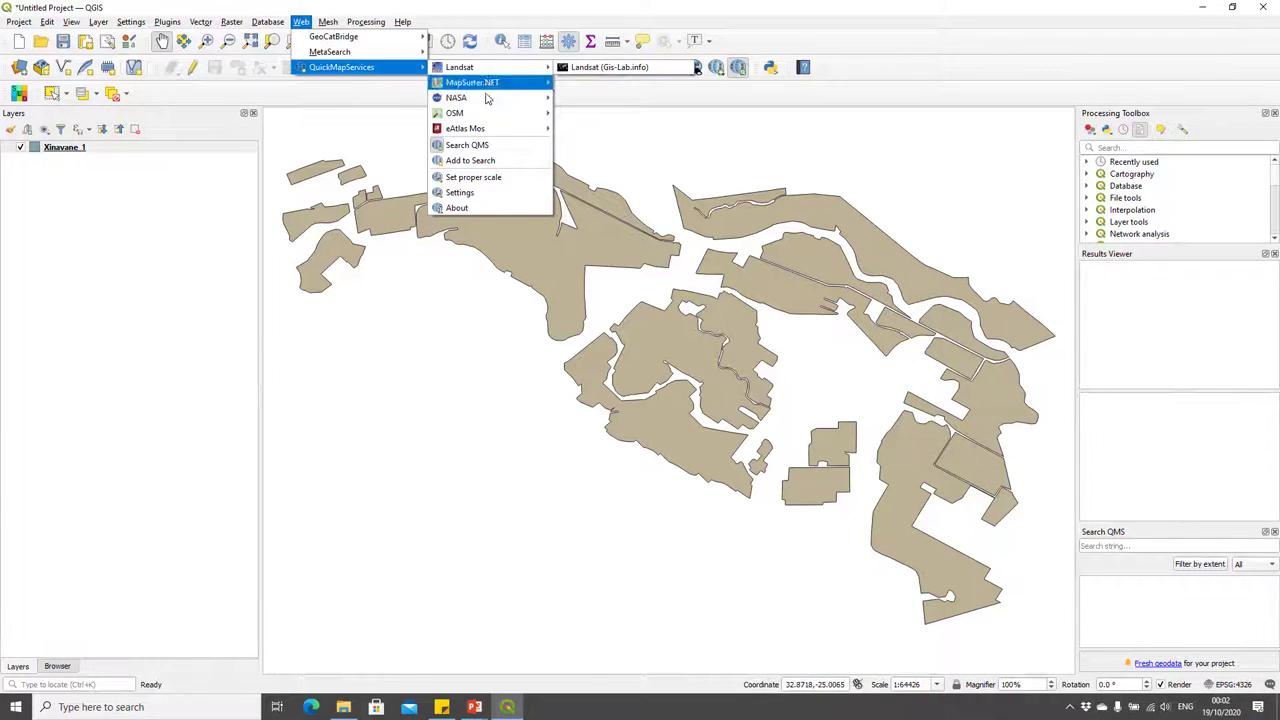
pyautogui.moveTo(509, 137)
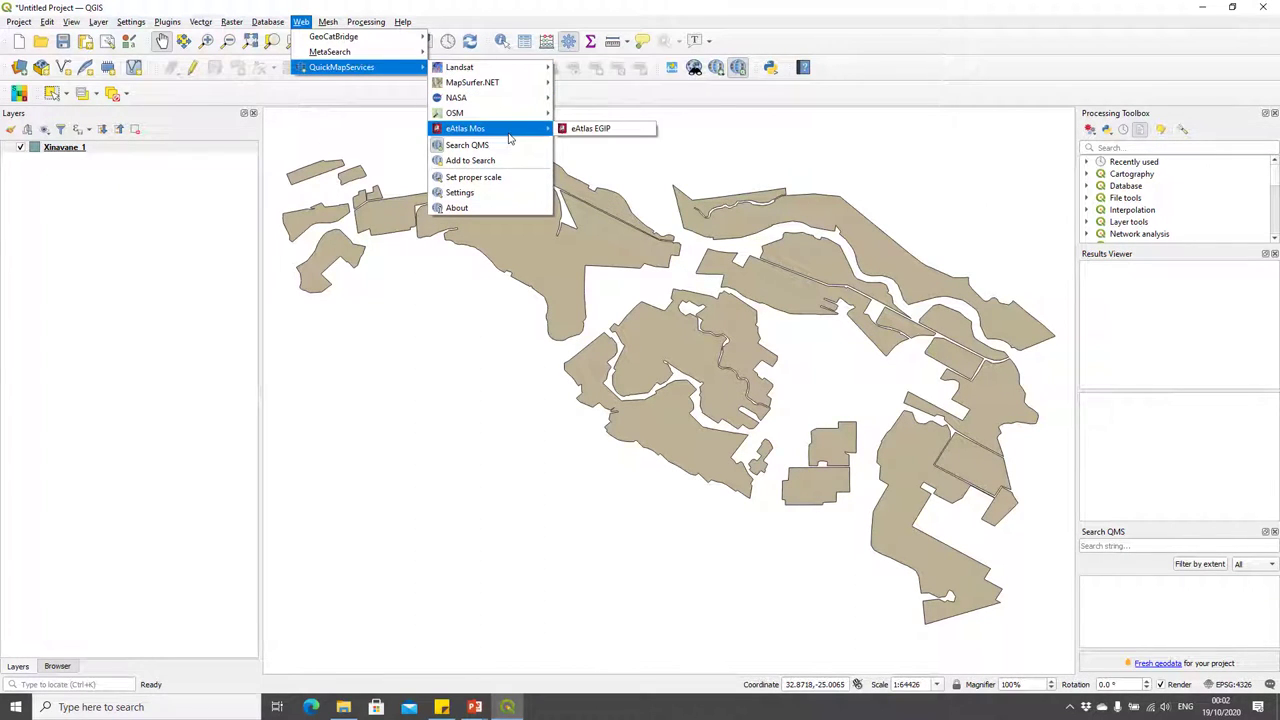
pyautogui.click(513, 192)
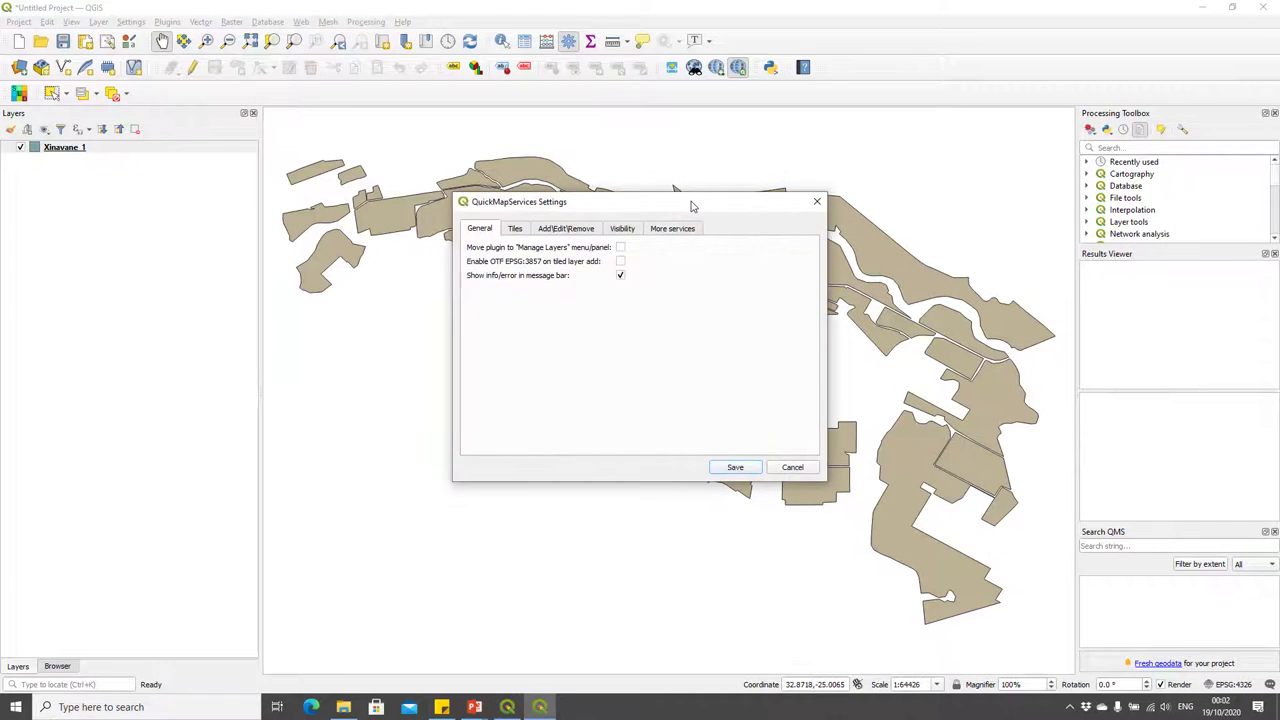
pyautogui.click(470, 157)
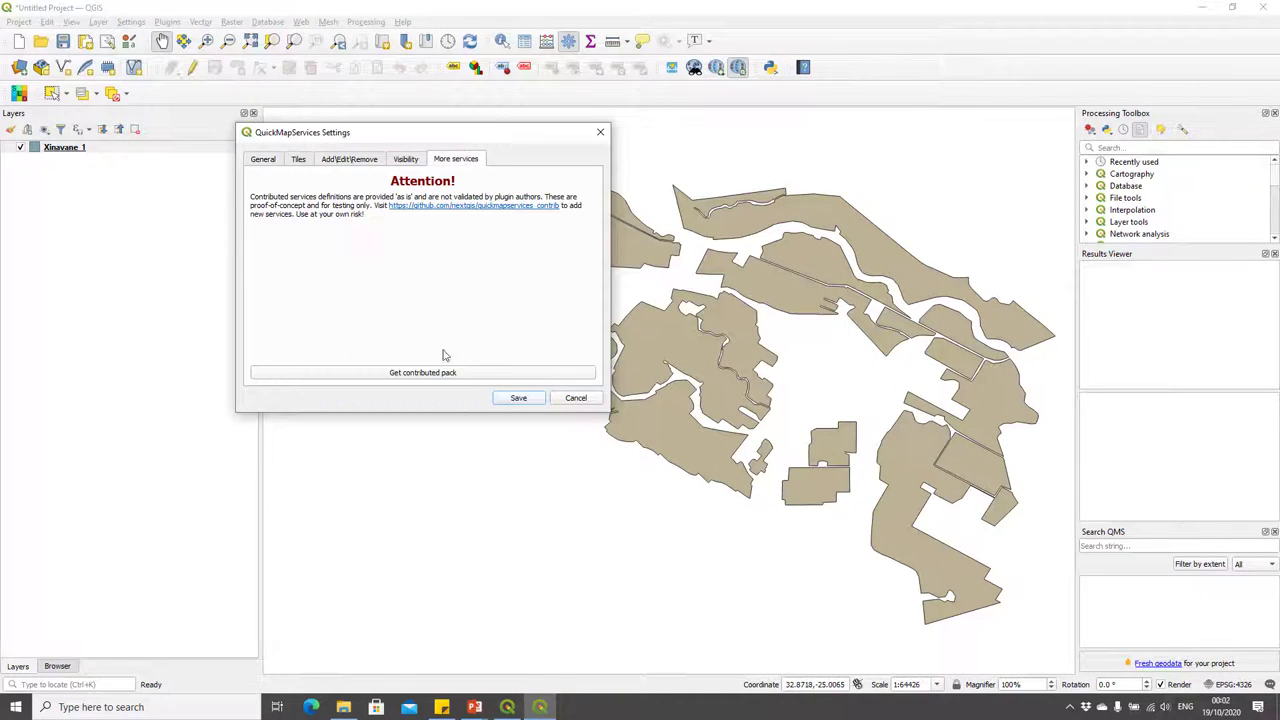
pyautogui.click(475, 372)
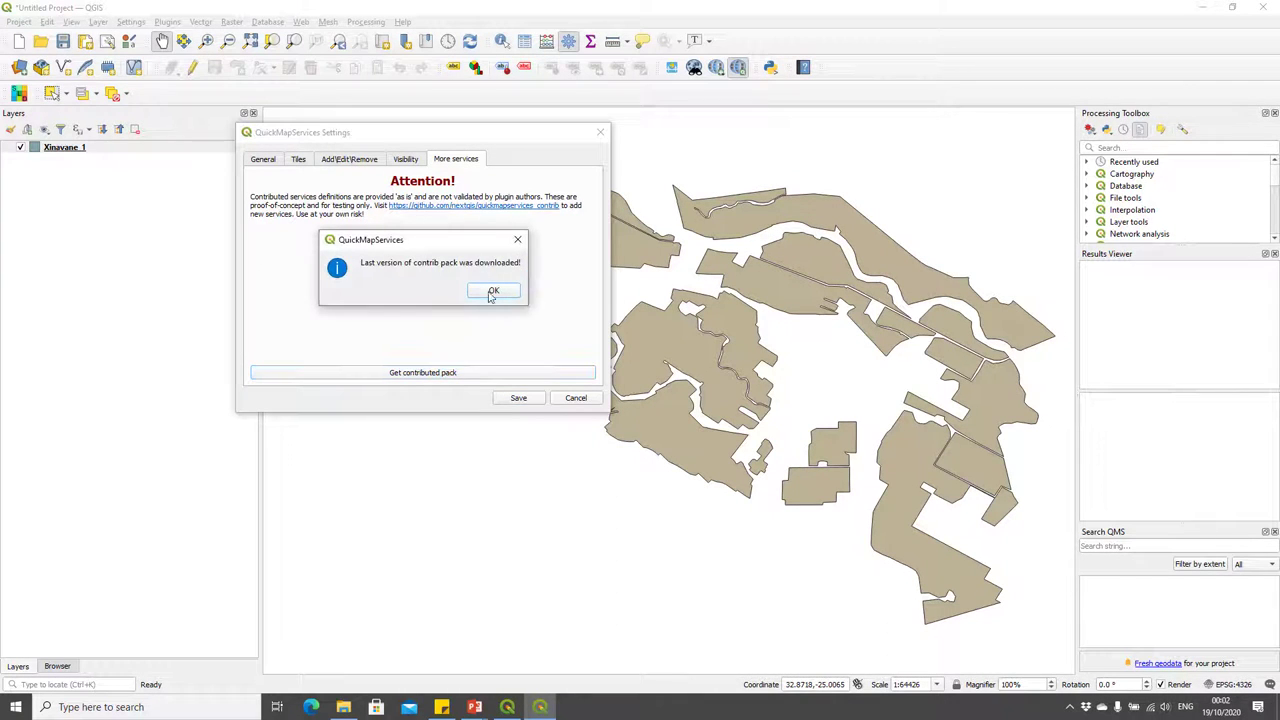
pyautogui.click(493, 291)
pyautogui.click(538, 399)
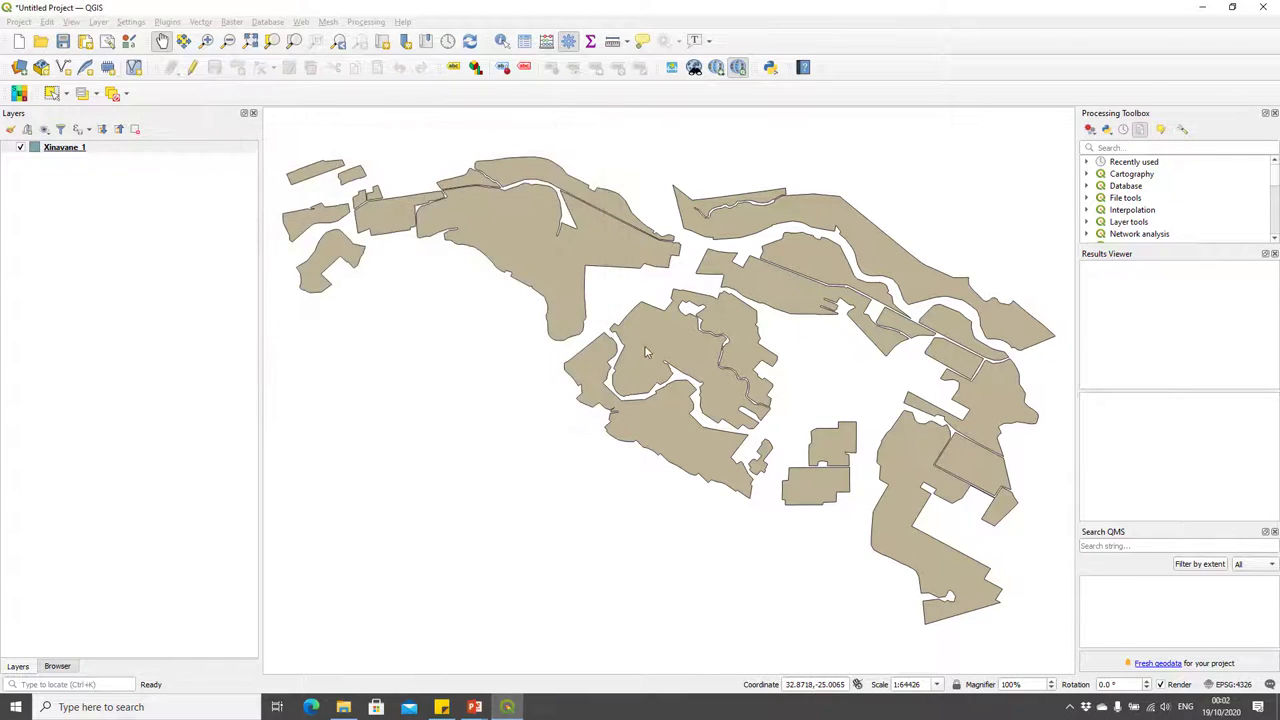
# - Add the Google Satellite basemap from Web > QuickMapServices > Google
pyautogui.click(300, 22)
pyautogui.moveTo(330, 67)
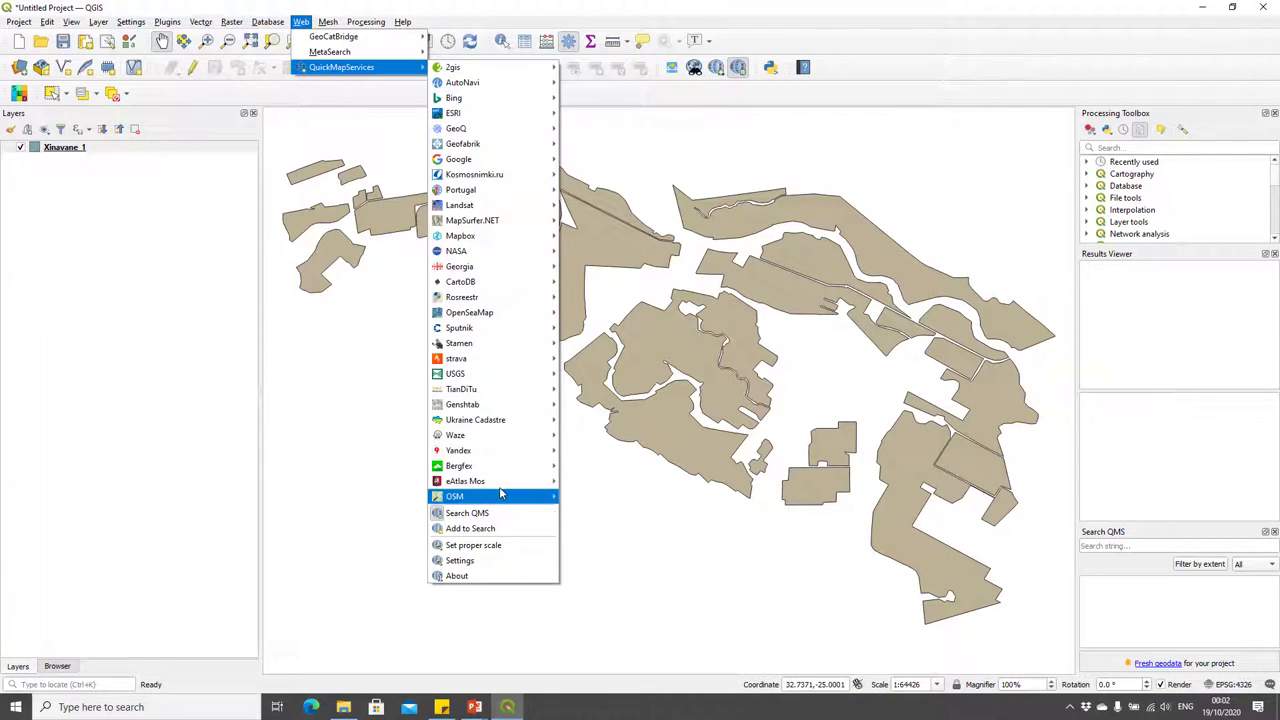
pyautogui.moveTo(522, 90)
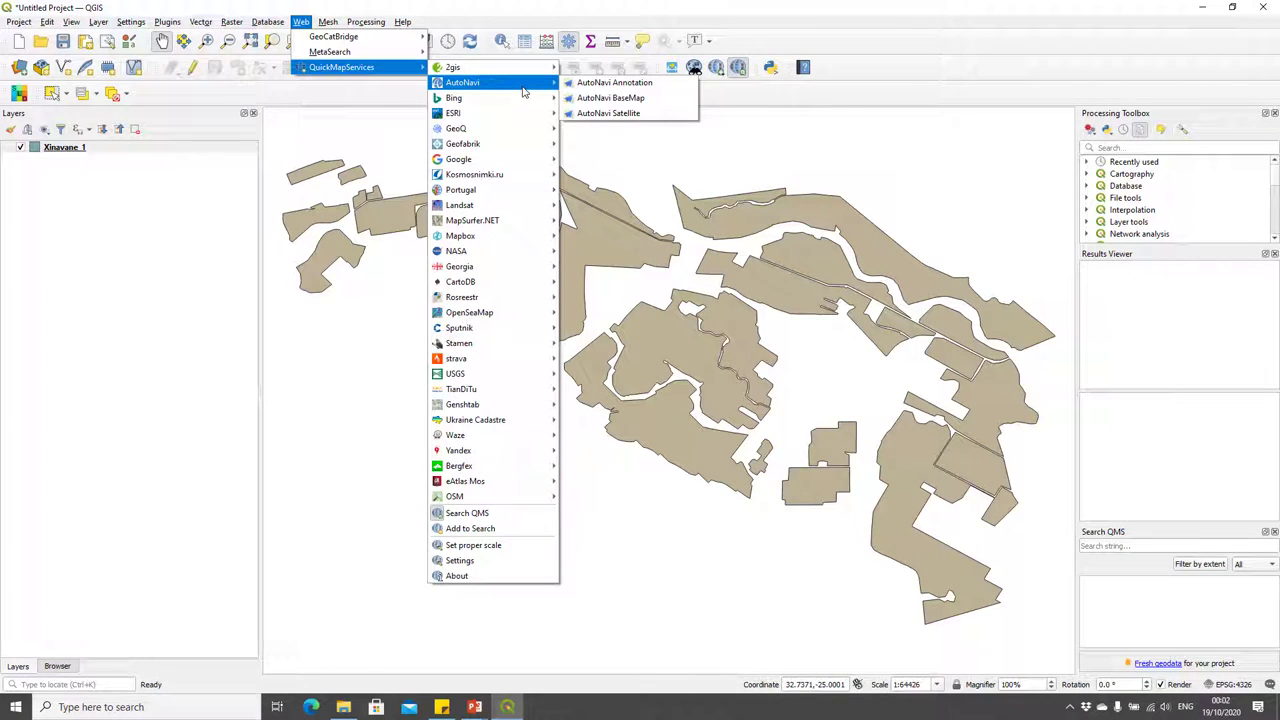
pyautogui.moveTo(533, 153)
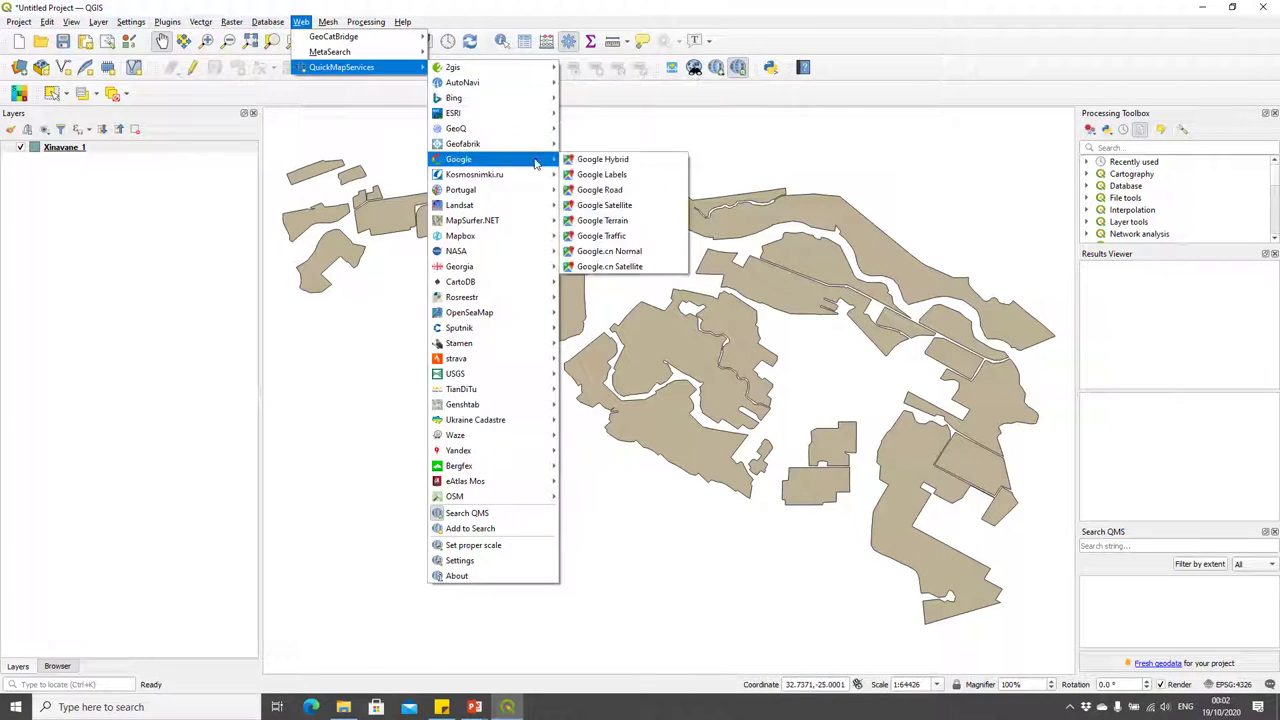
pyautogui.click(650, 207)
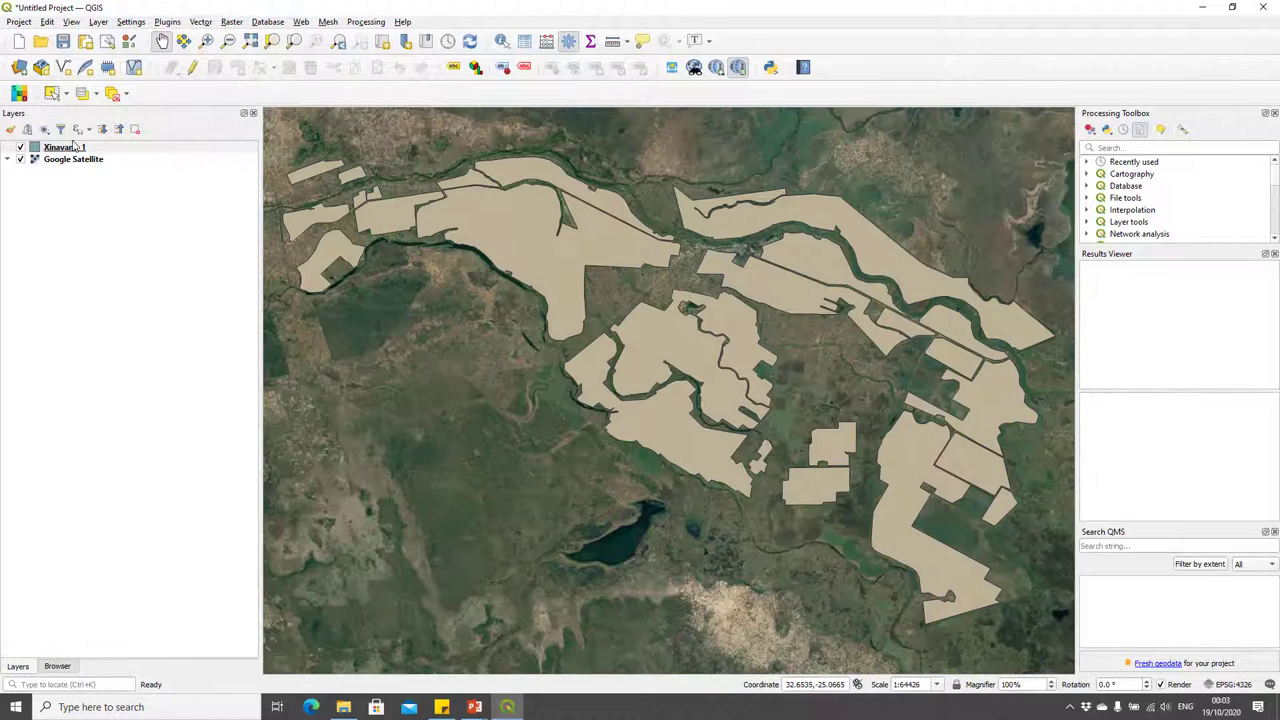
pyautogui.click(21, 148)
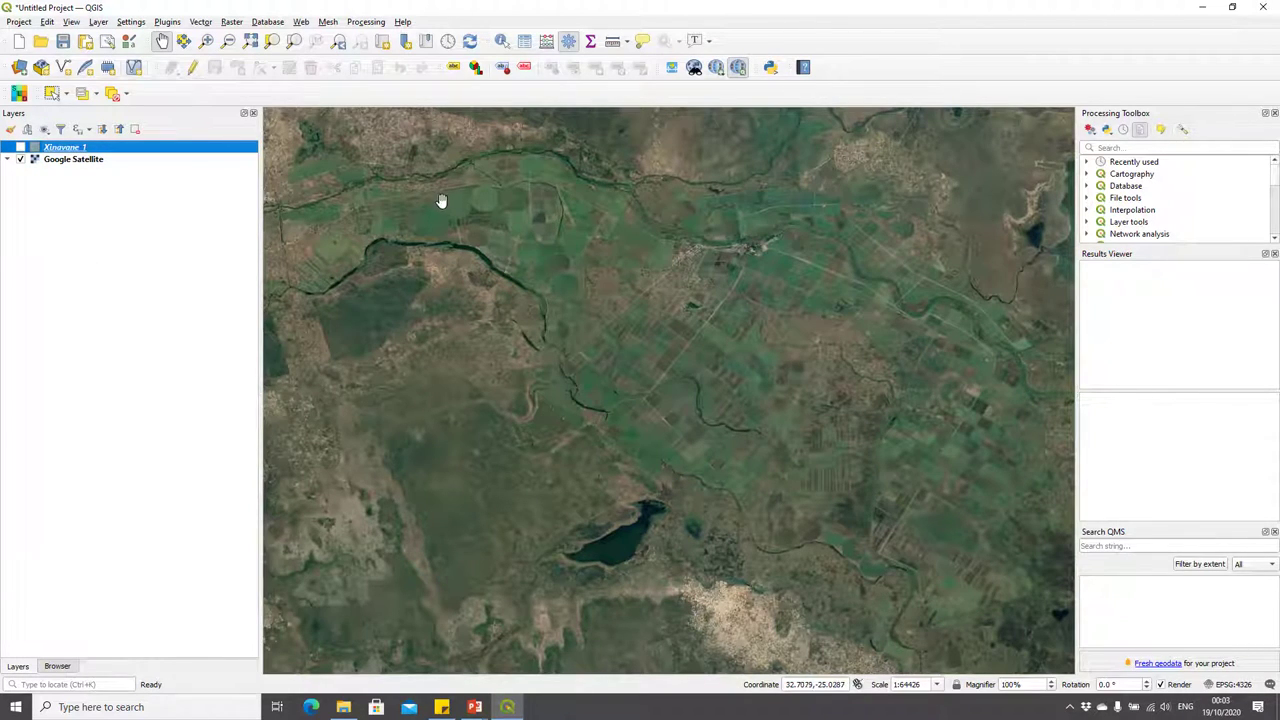
pyautogui.scroll(1, 443, 200)
pyautogui.scroll(1, 610, 235)
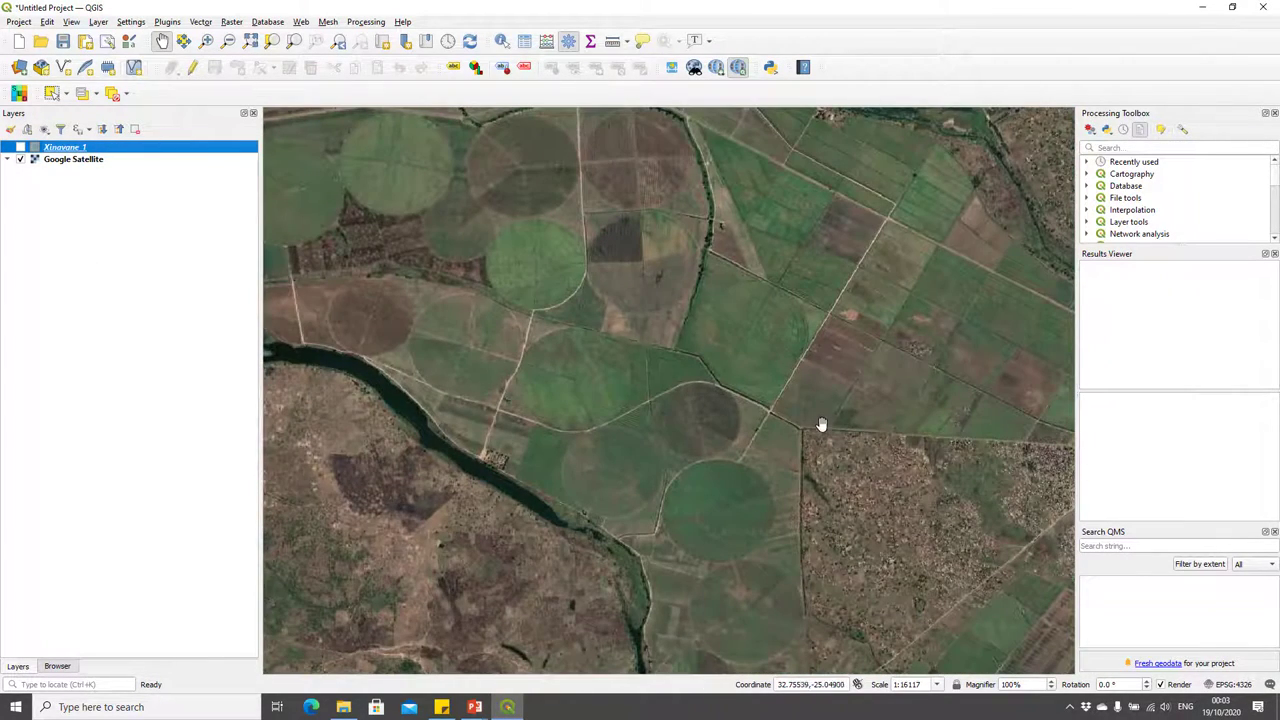
pyautogui.rightClick(107, 155)
pyautogui.press('Escape')
pyautogui.rightClick(102, 148)
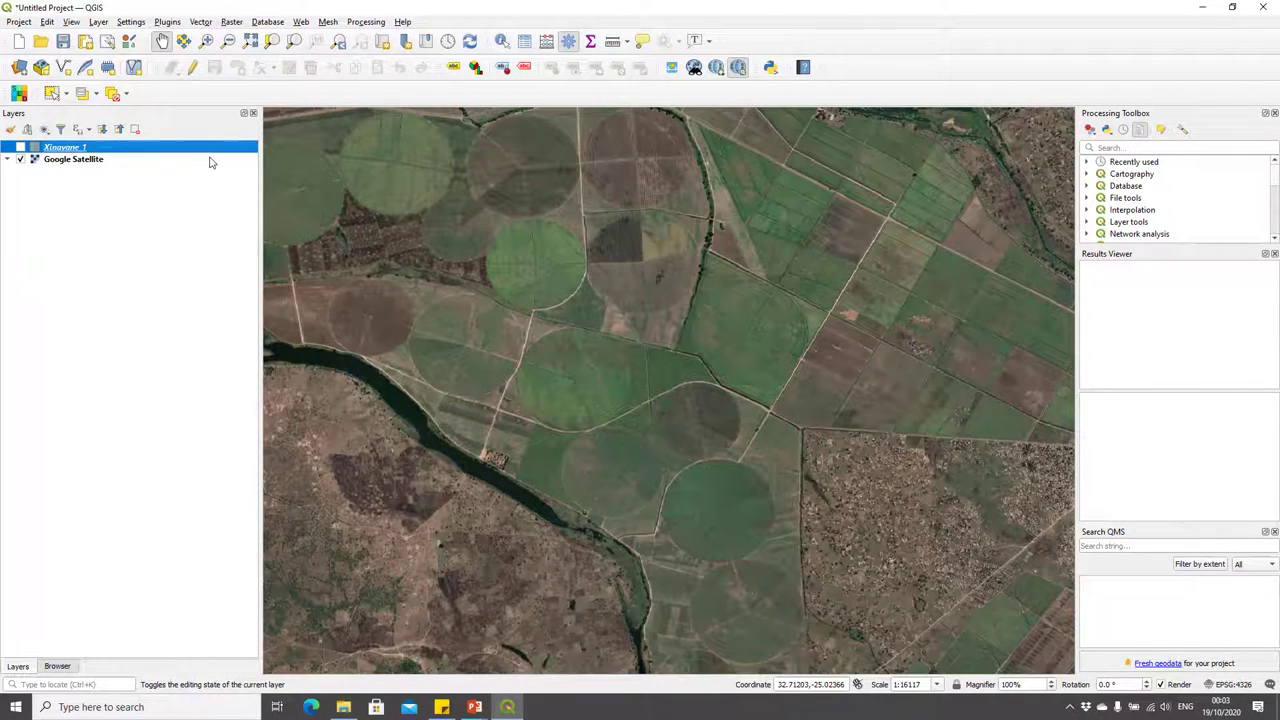
pyautogui.click(208, 157)
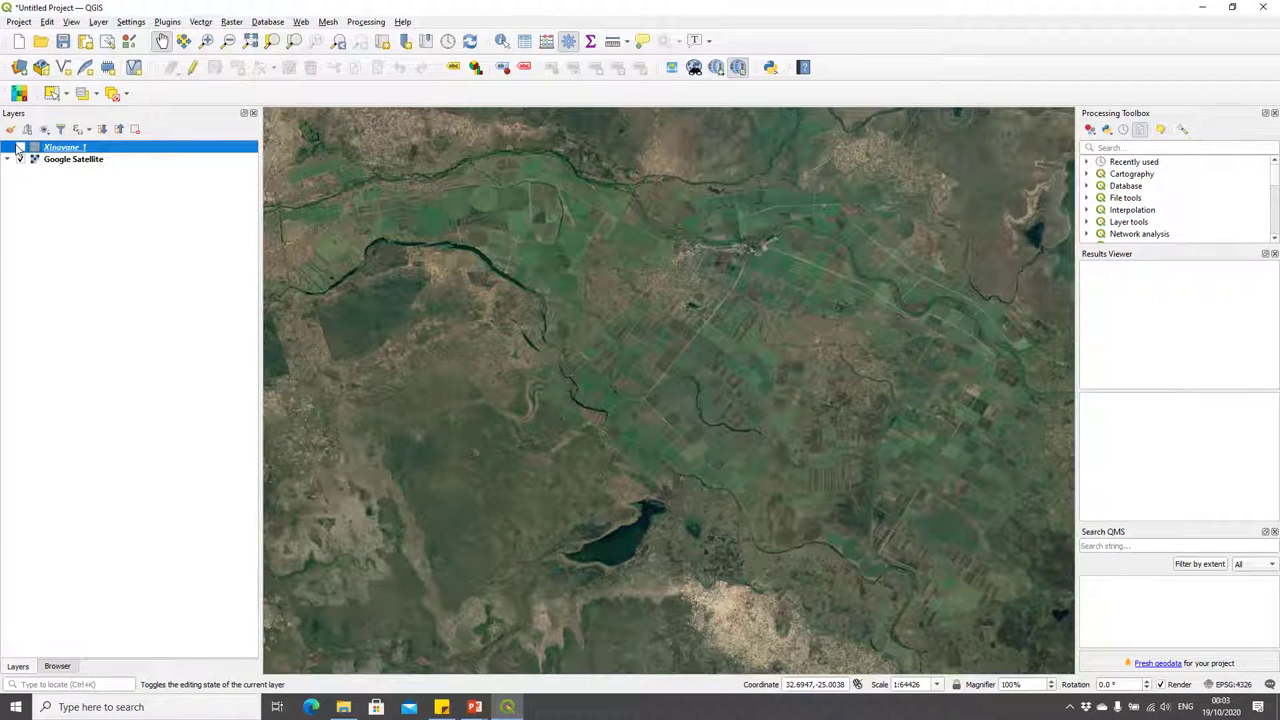
pyautogui.click(20, 147)
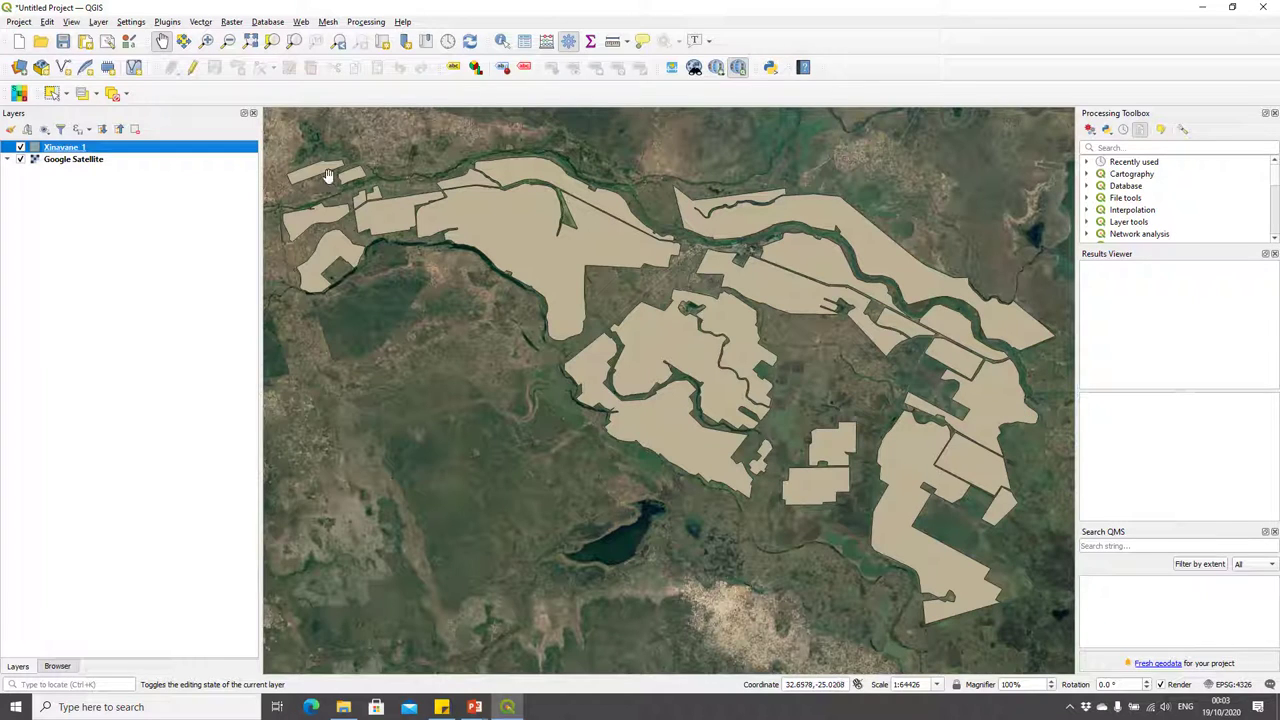
# - Close the Results Viewer and Search QMS panels, then open GRASS r.series via a Processing Toolbox search for 'r.ser'
pyautogui.click(1274, 254)
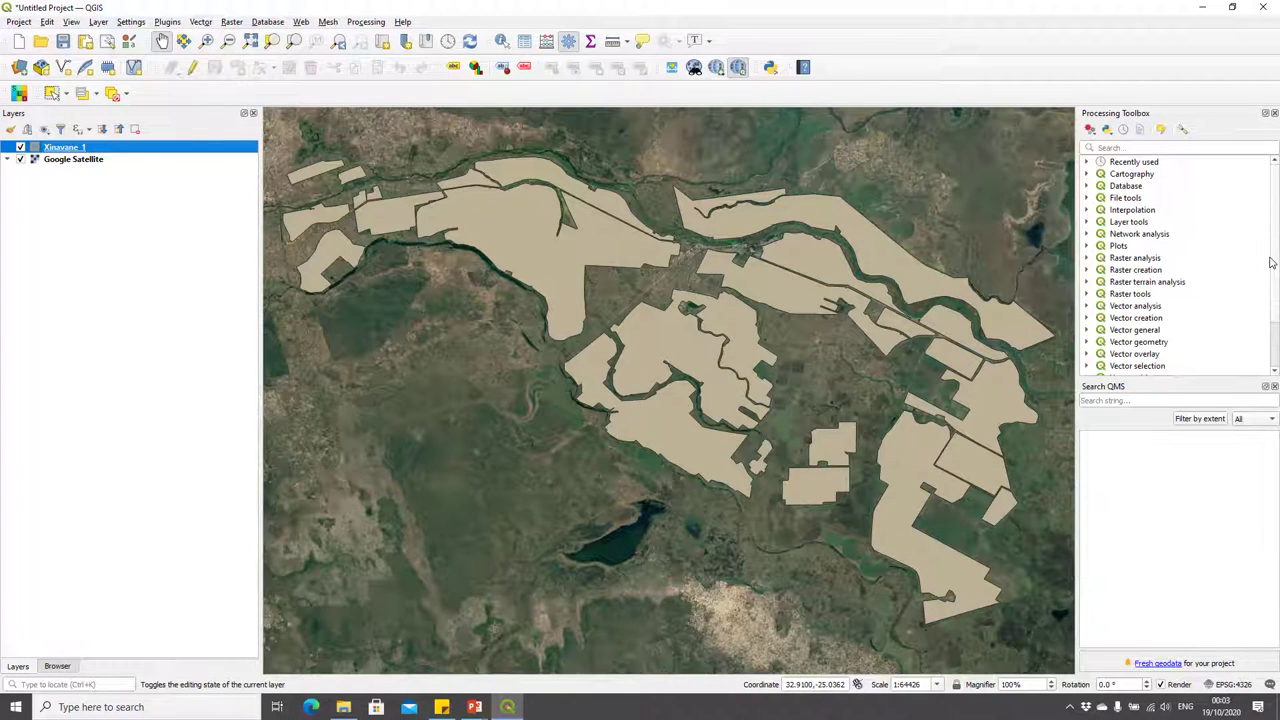
pyautogui.click(1274, 387)
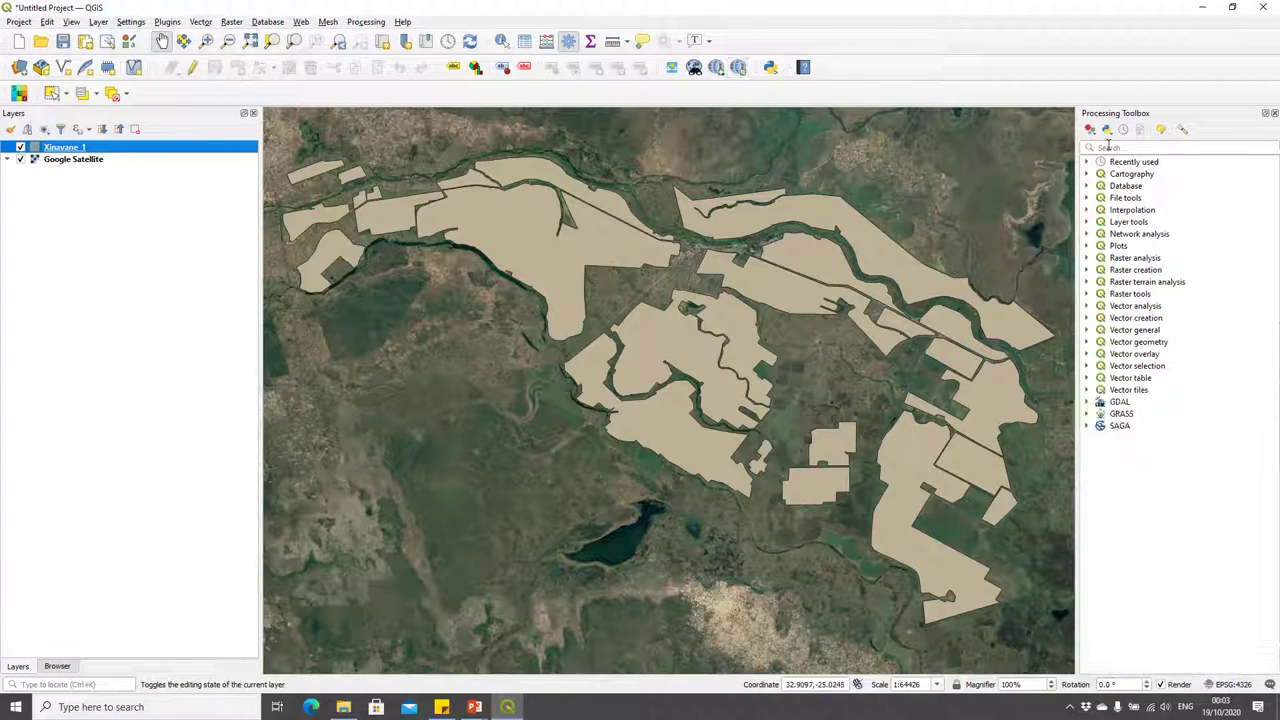
pyautogui.click(1108, 147)
pyautogui.write('r.serie')
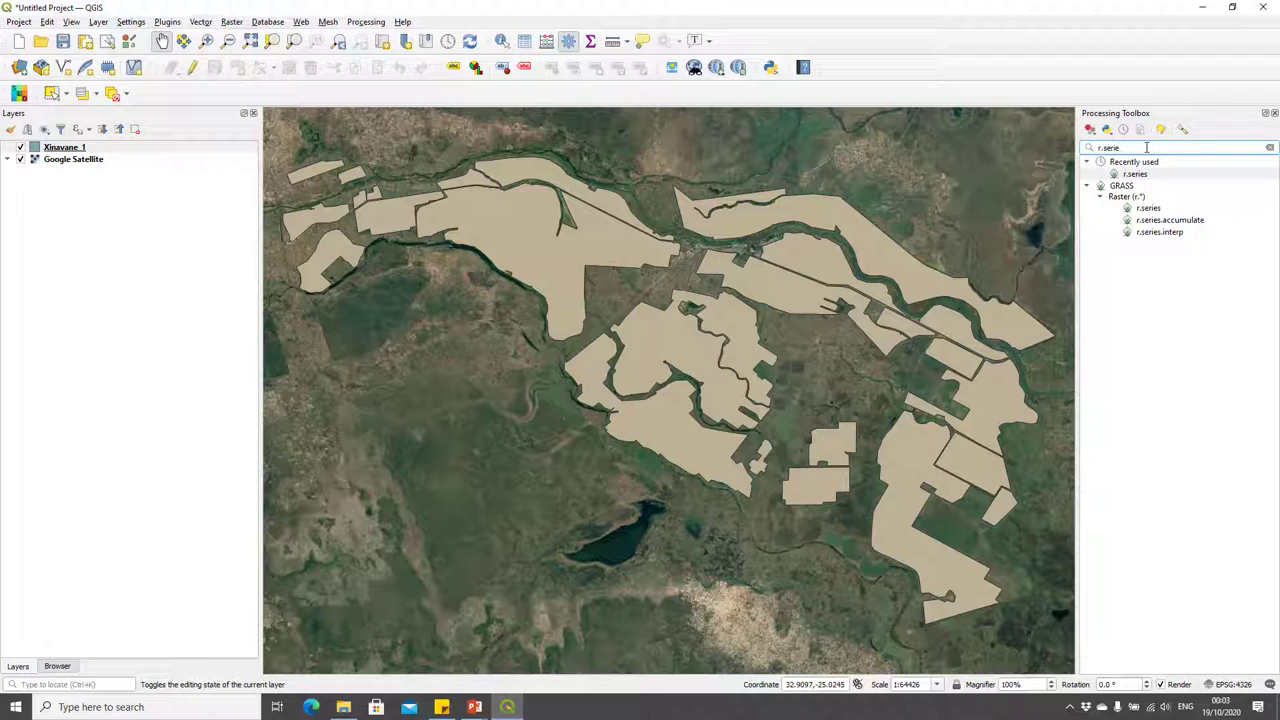
pyautogui.click(1150, 209)
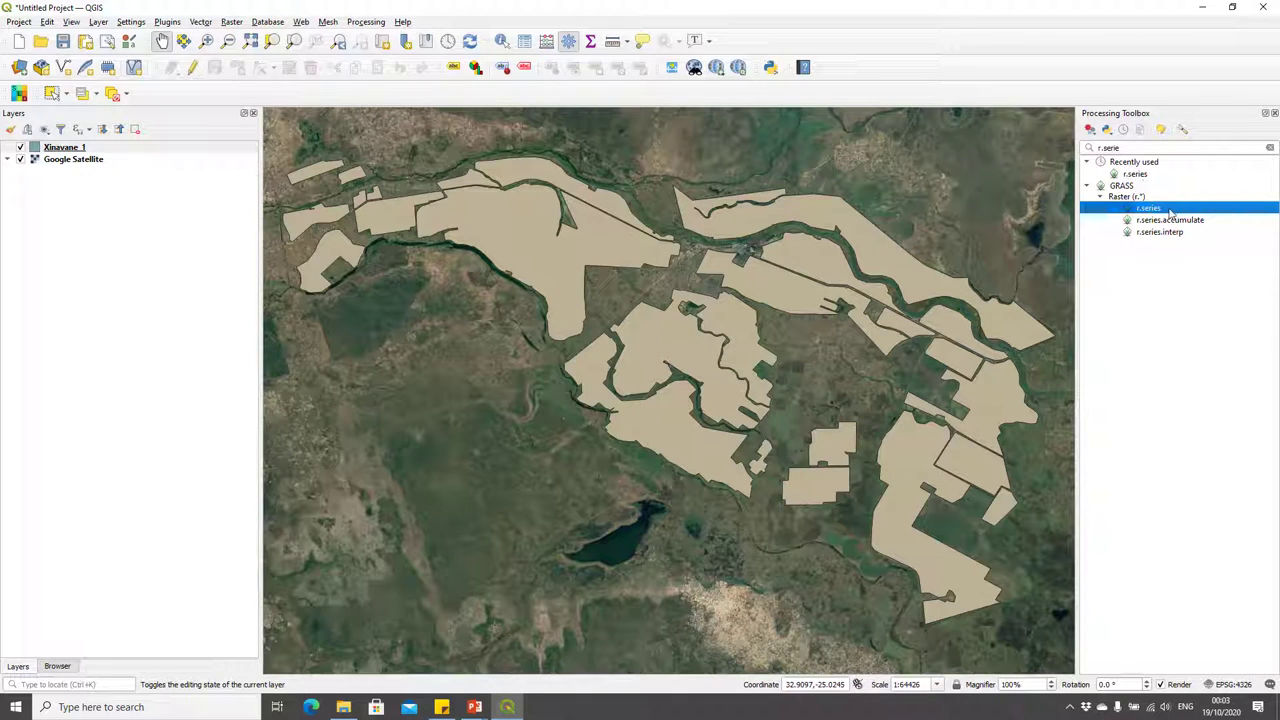
pyautogui.doubleClick(1165, 209)
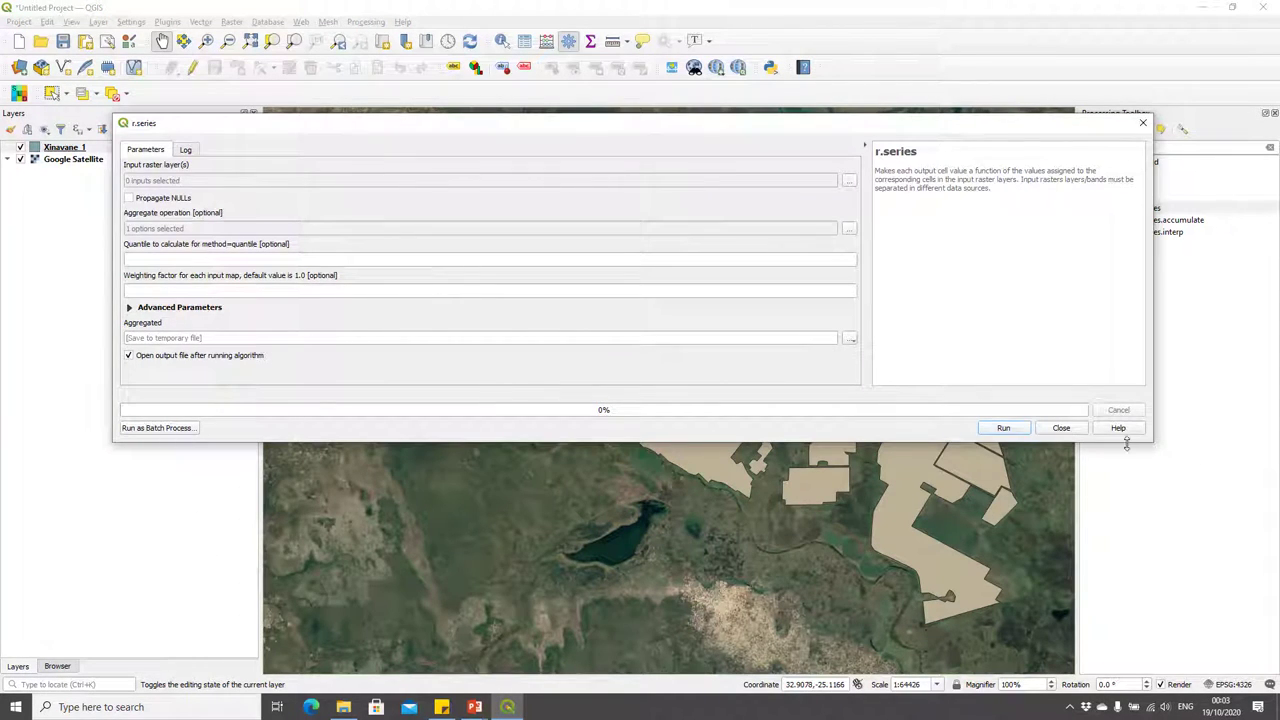
pyautogui.moveTo(1126, 445); pyautogui.dragTo(975, 555)
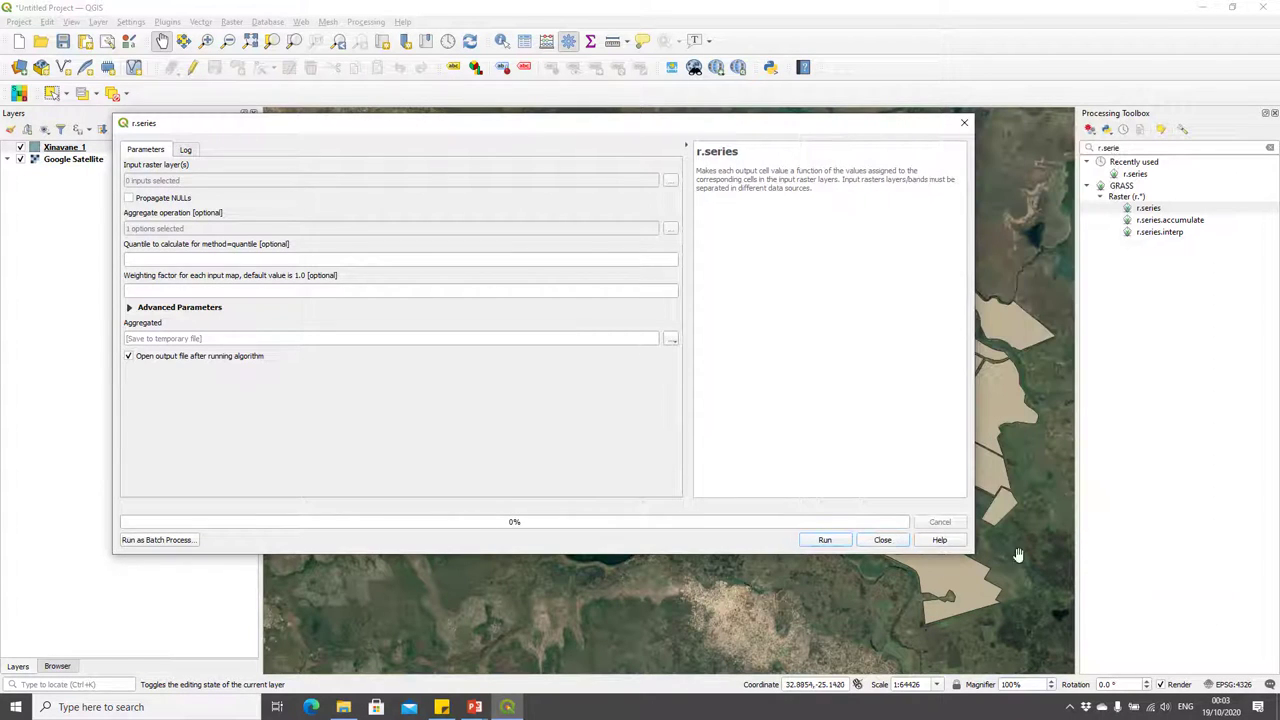
# - Select the 36 rasters L2_AETI_1828 through L2_AETI_1927 from the AETI dekad folder as inputs
pyautogui.click(671, 182)
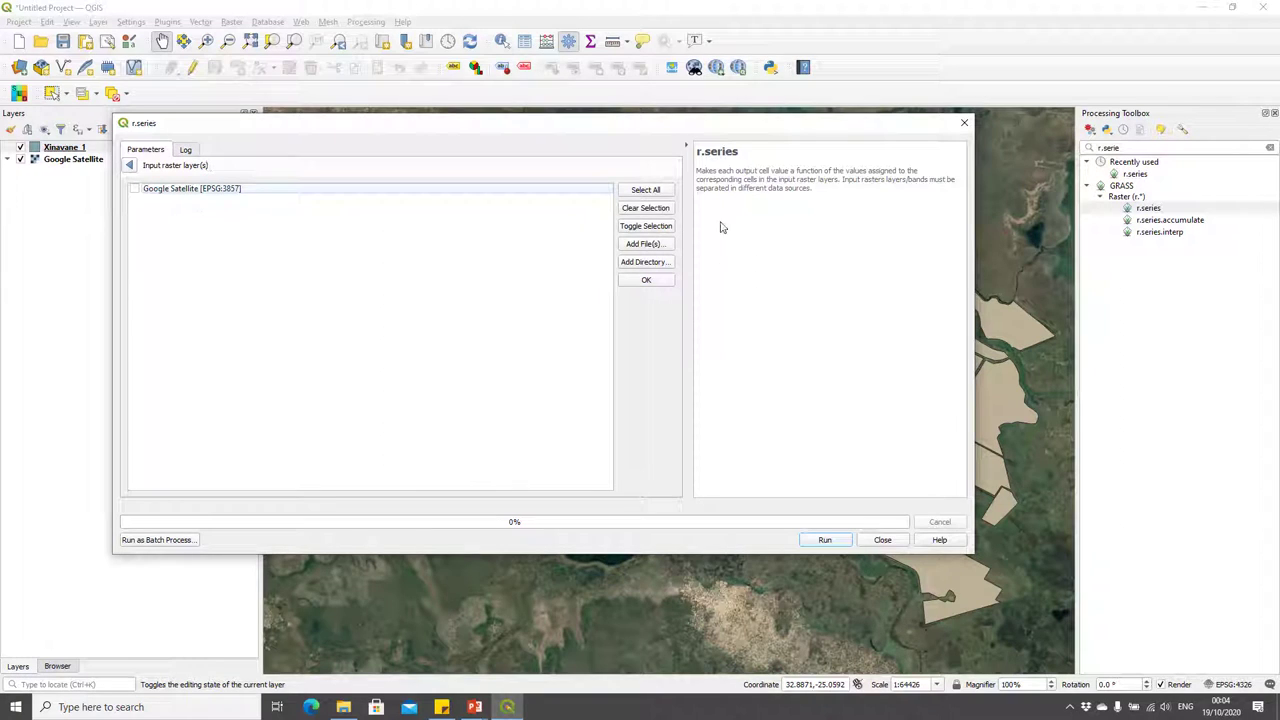
pyautogui.click(643, 249)
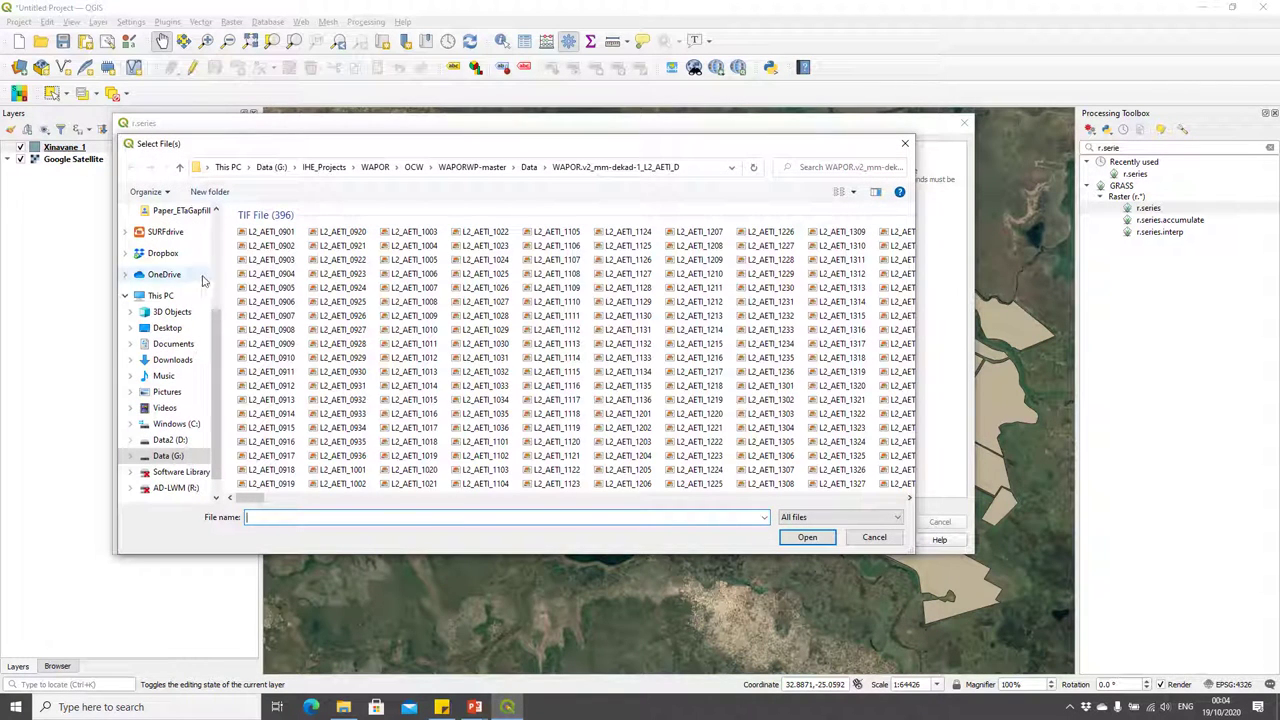
pyautogui.click(529, 167)
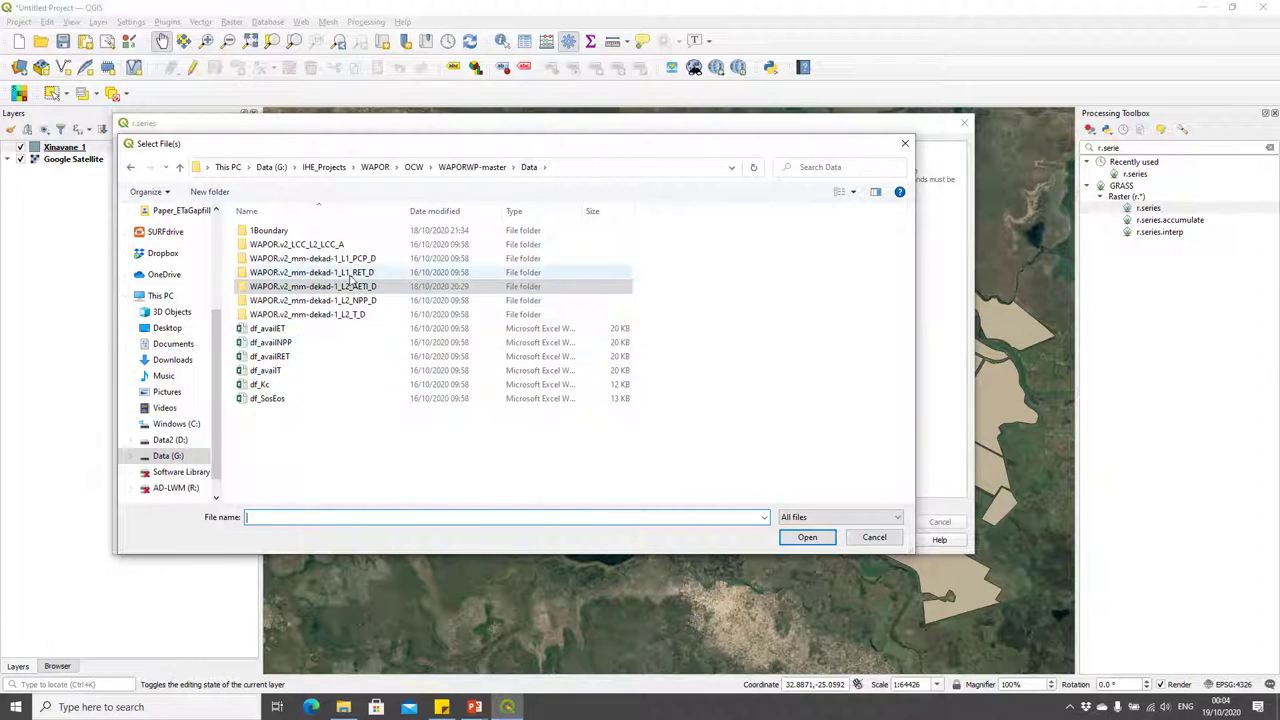
pyautogui.click(389, 287)
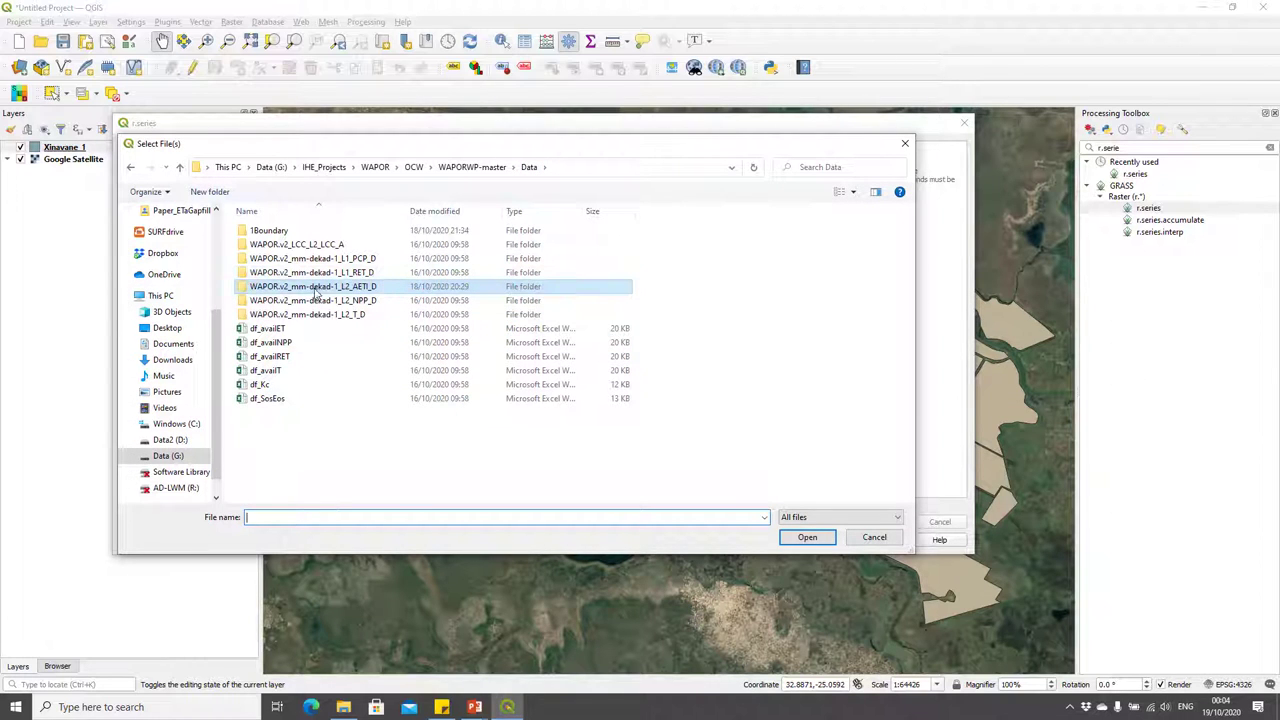
pyautogui.doubleClick(380, 289)
pyautogui.click(490, 289)
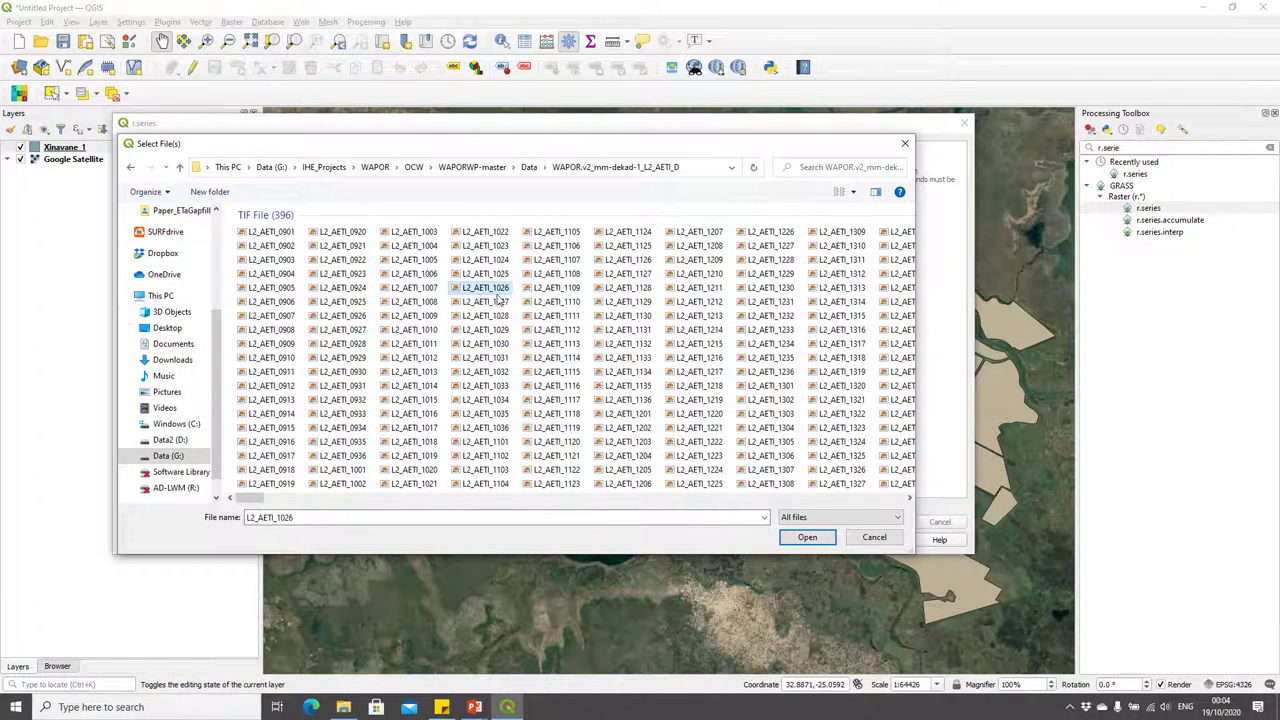
pyautogui.scroll(-10, 497, 295)
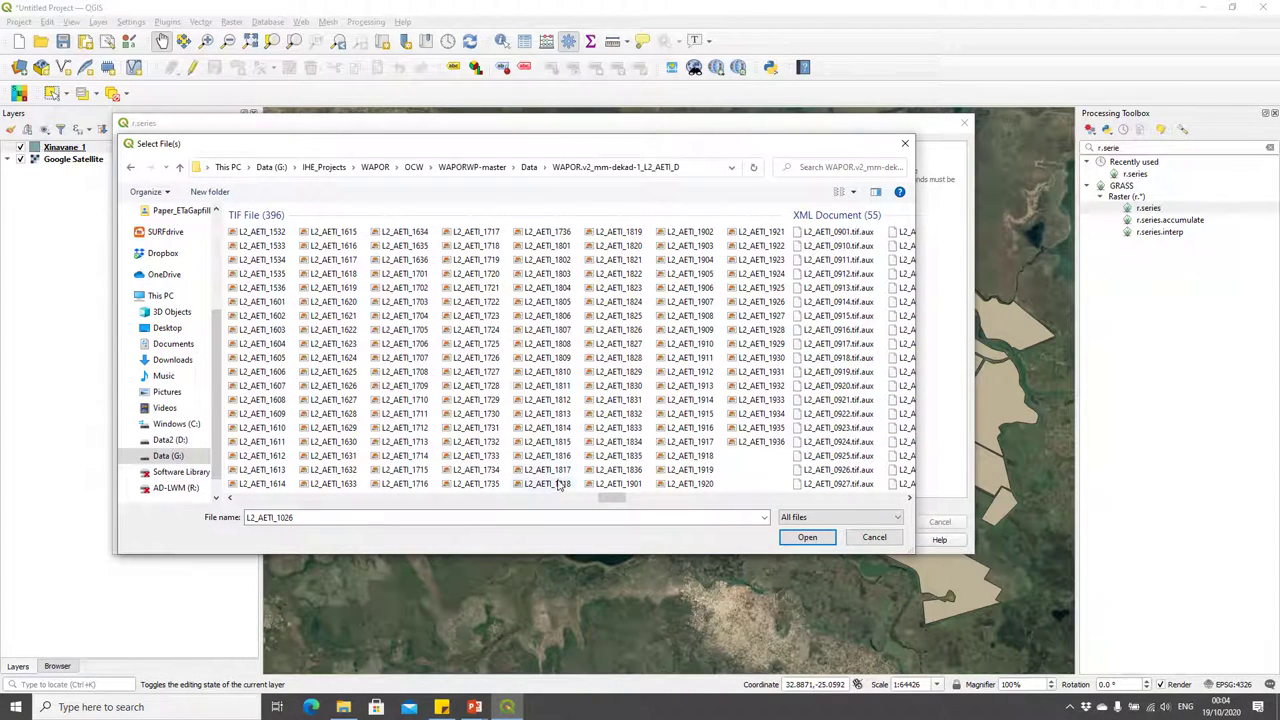
pyautogui.click(630, 361)
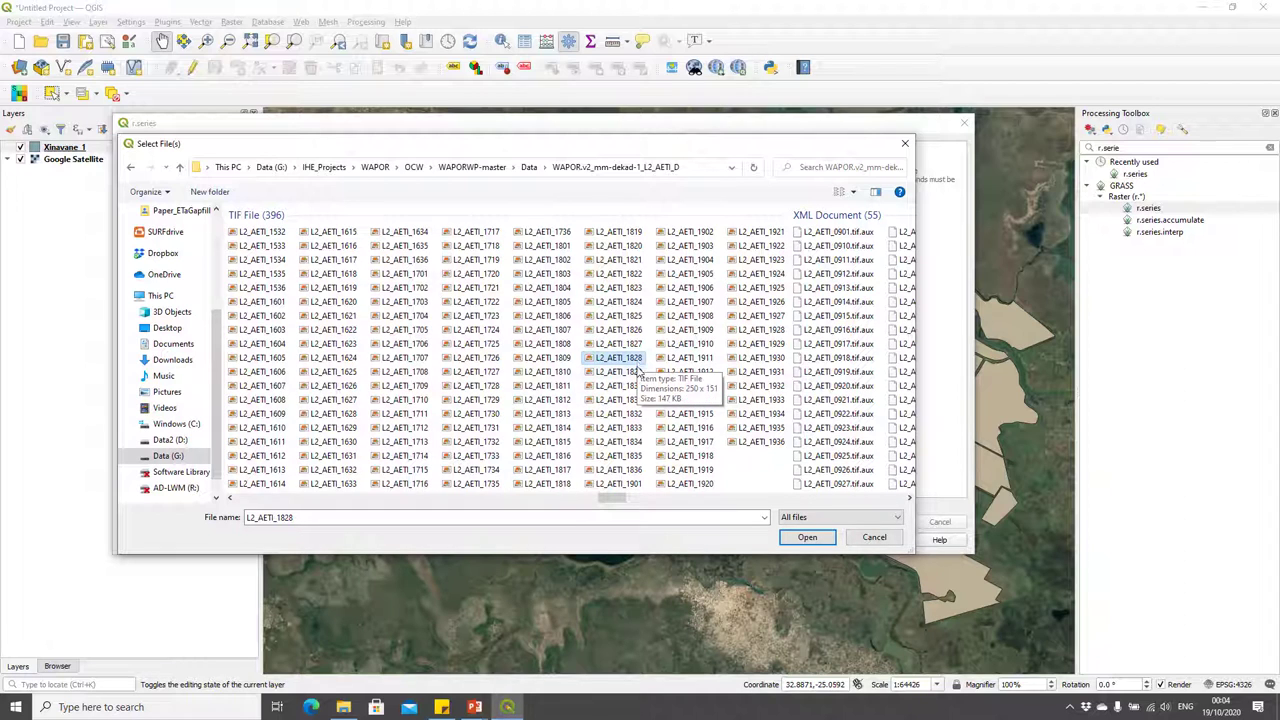
pyautogui.keyDown('shift'); pyautogui.click(762, 316); pyautogui.keyUp('shift')
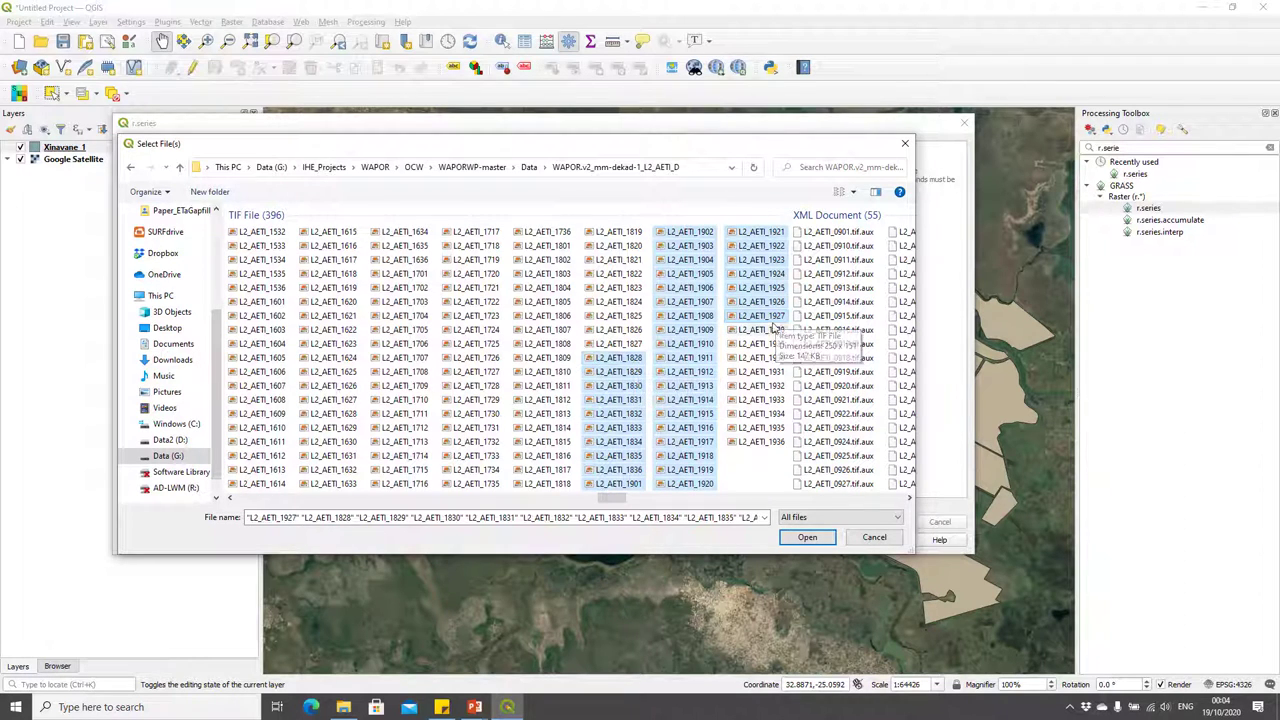
pyautogui.click(807, 537)
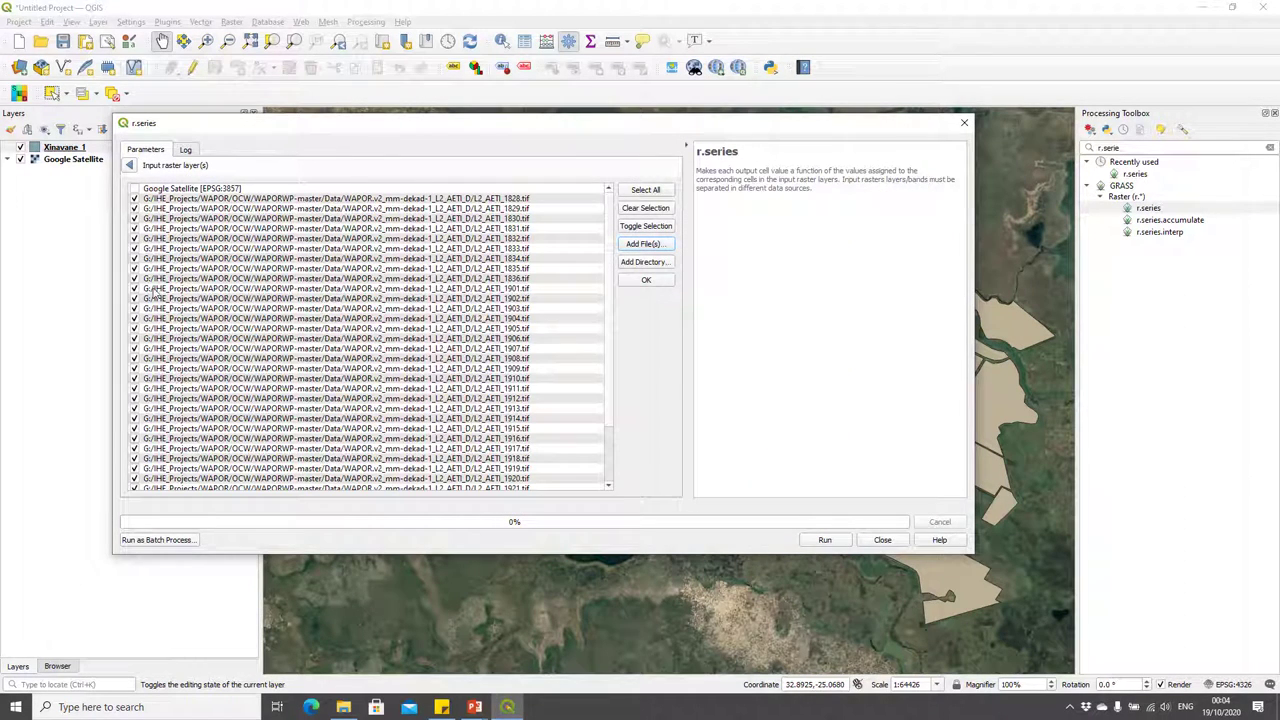
pyautogui.scroll(-2, 160, 300)
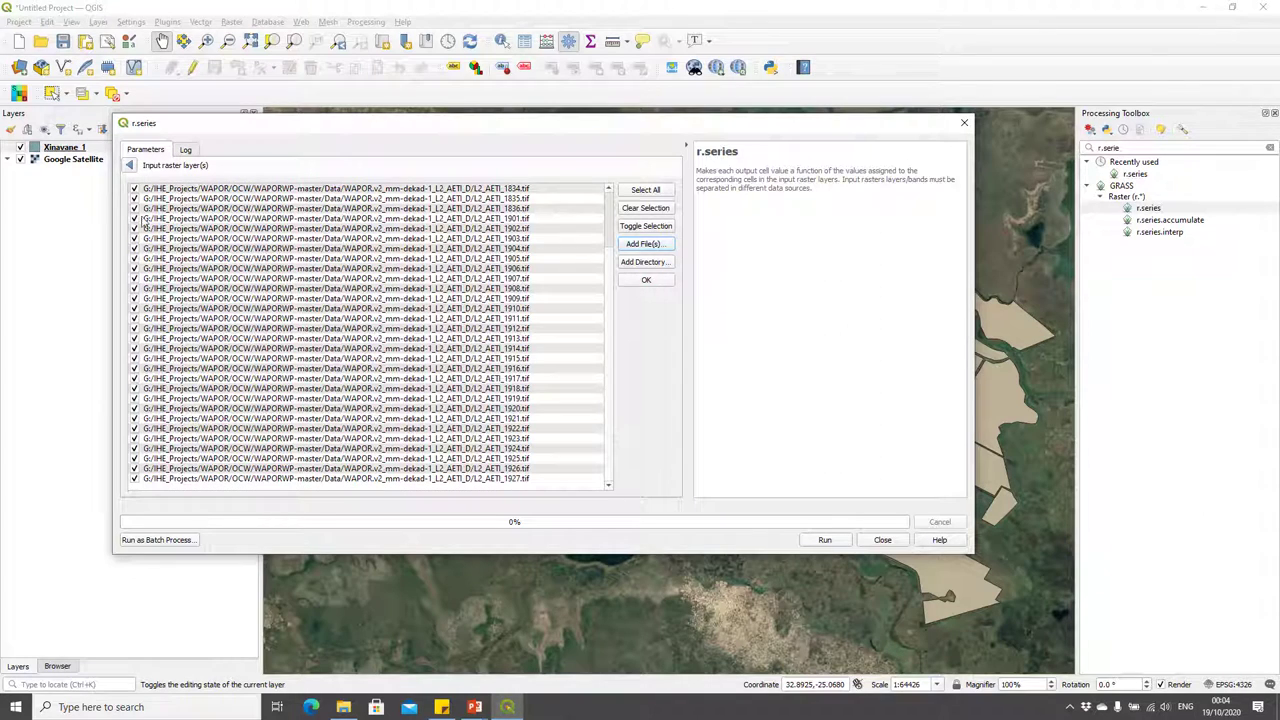
pyautogui.click(645, 281)
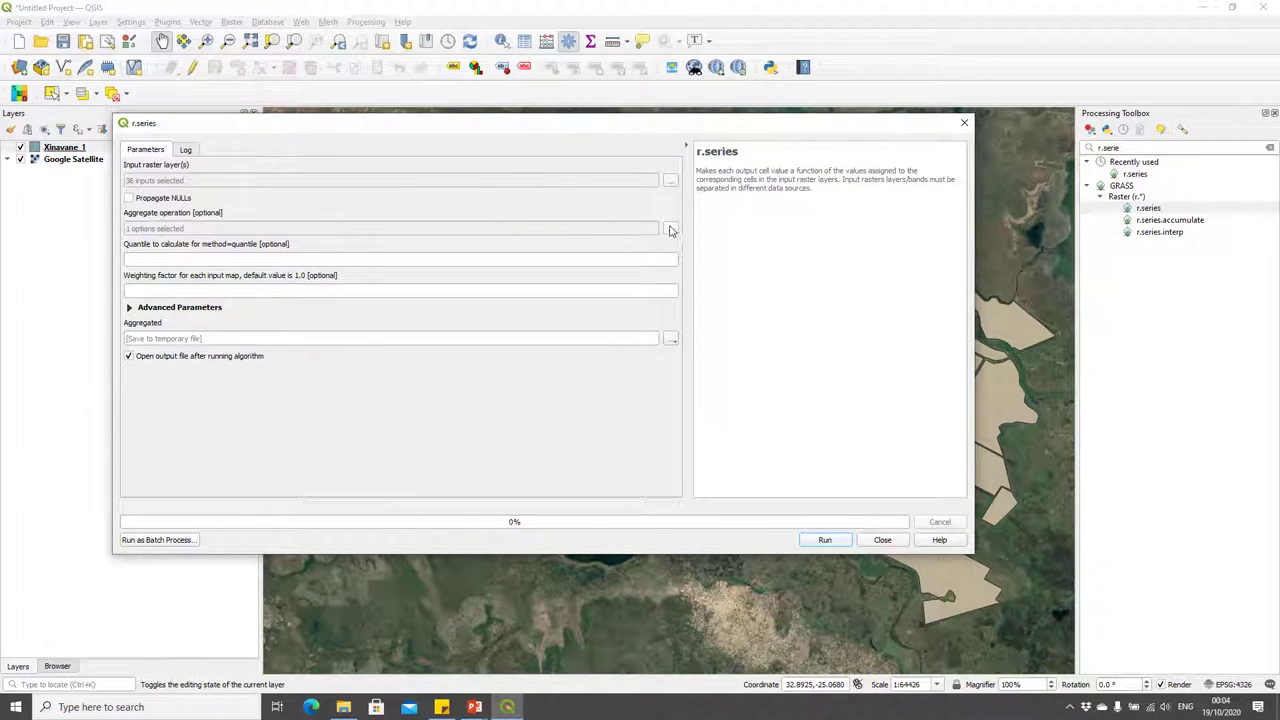
# - Change the r.series aggregate operation from average to sum
pyautogui.click(671, 229)
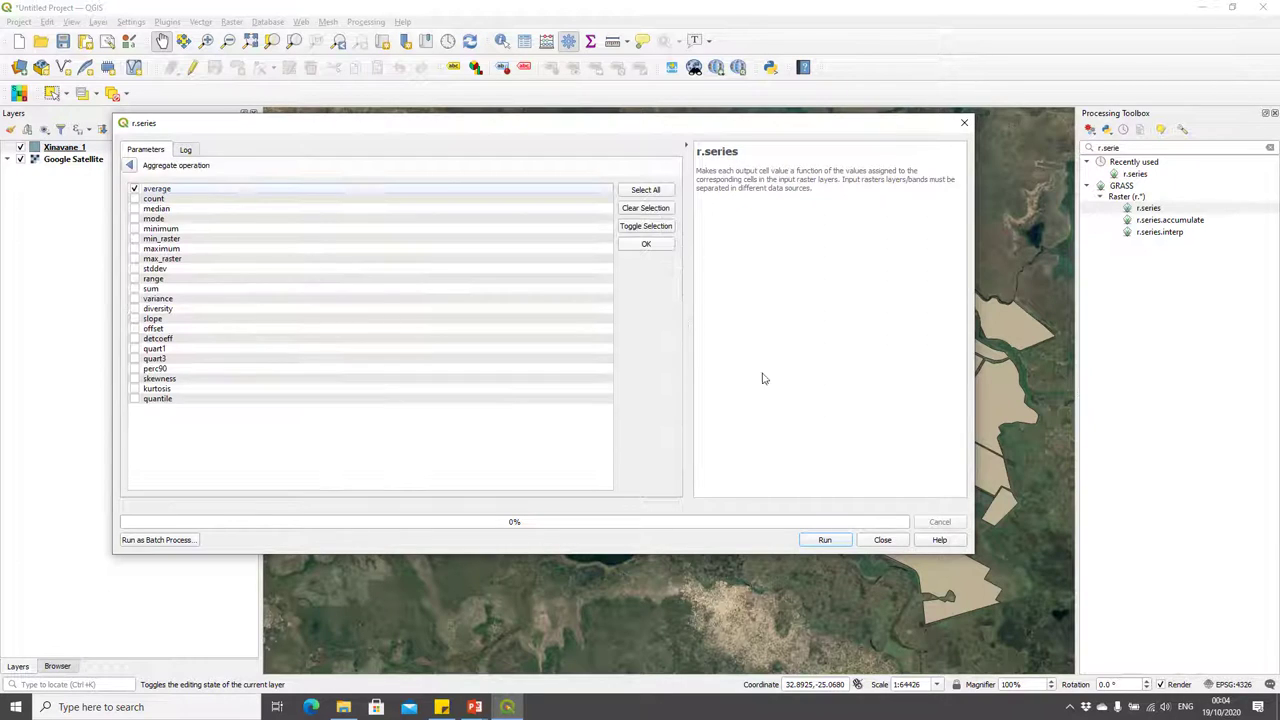
pyautogui.click(134, 189)
pyautogui.click(135, 289)
pyautogui.click(646, 245)
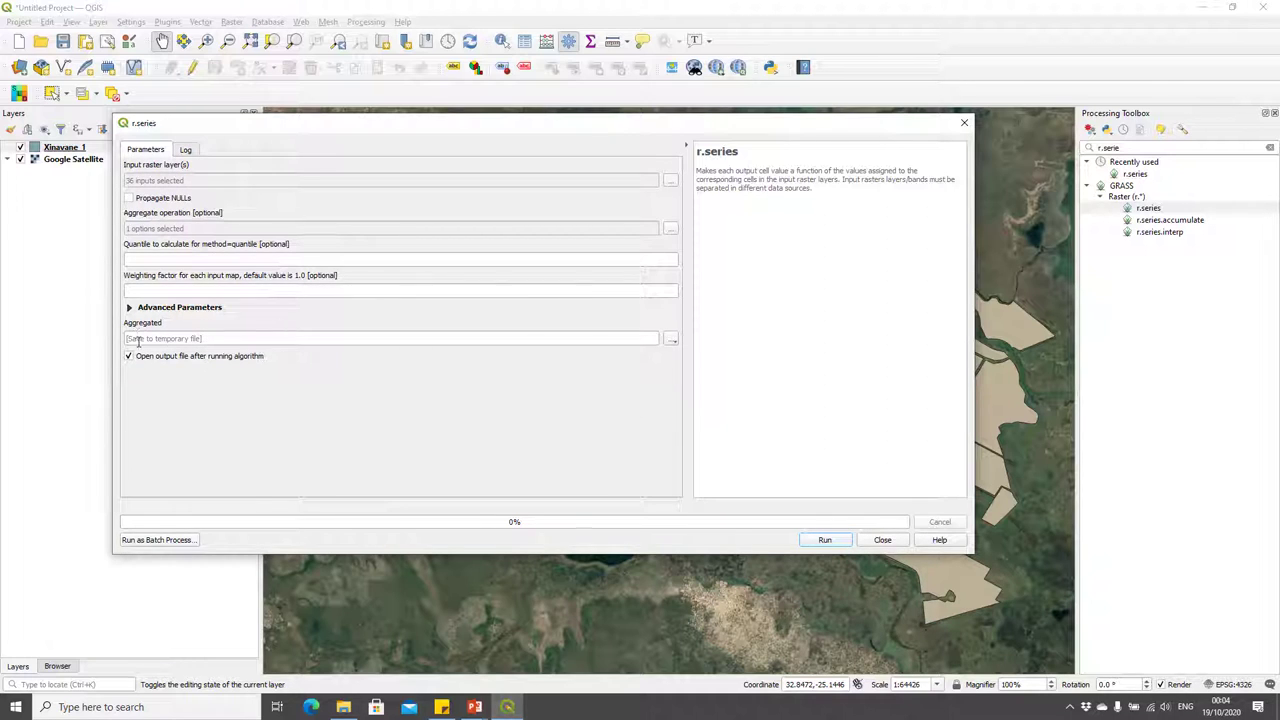
# - Save the aggregated output to a new OCW\Outputs folder as Seasonal_AETI_2018_19
pyautogui.click(137, 339)
pyautogui.click(671, 341)
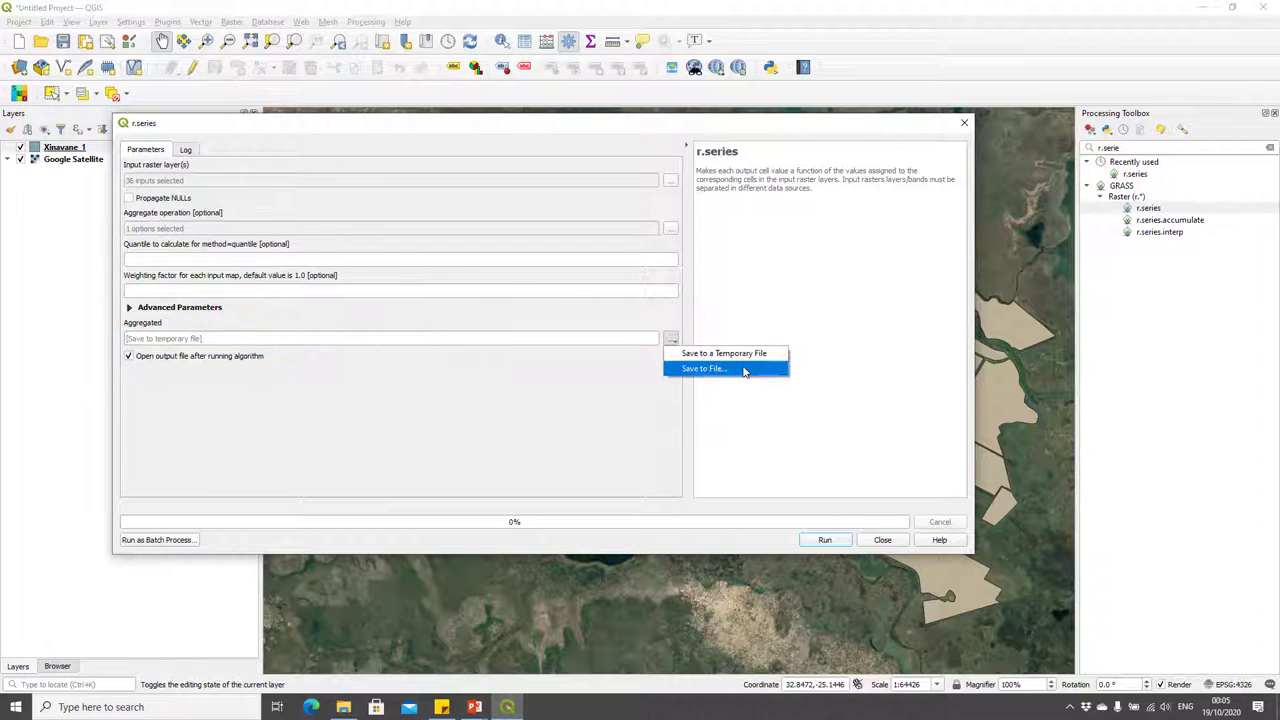
pyautogui.click(744, 369)
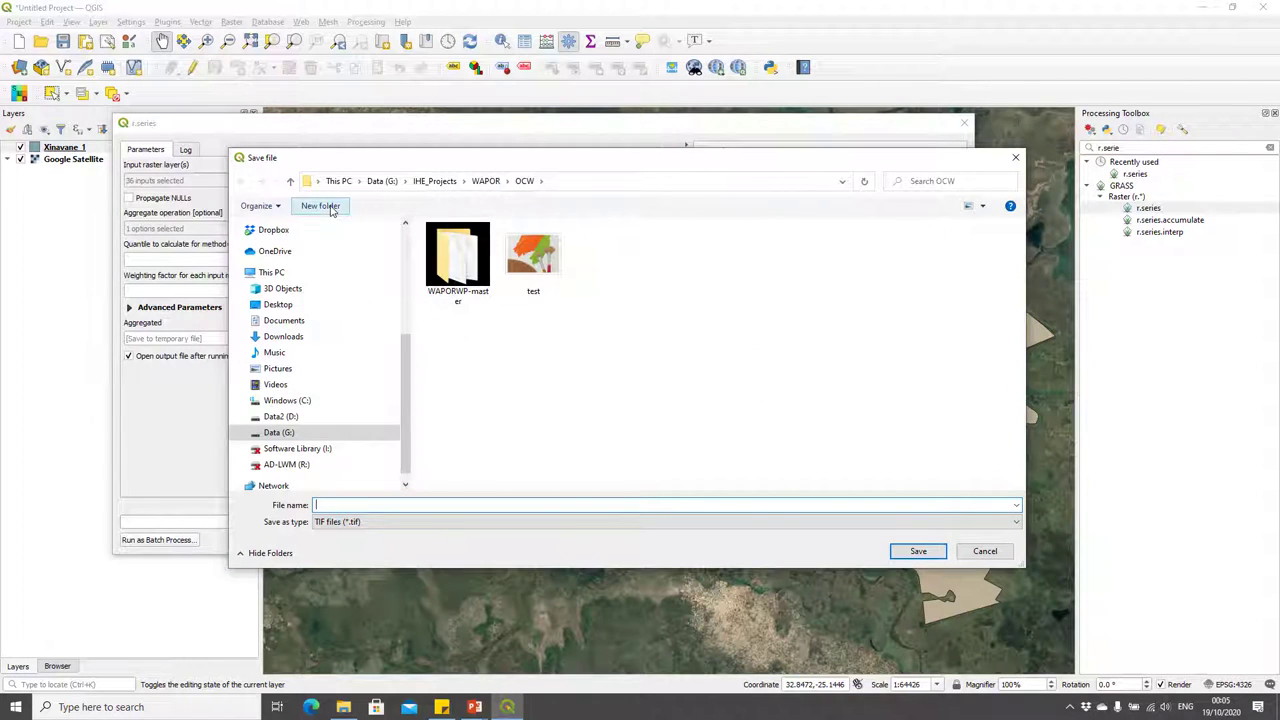
pyautogui.click(333, 207)
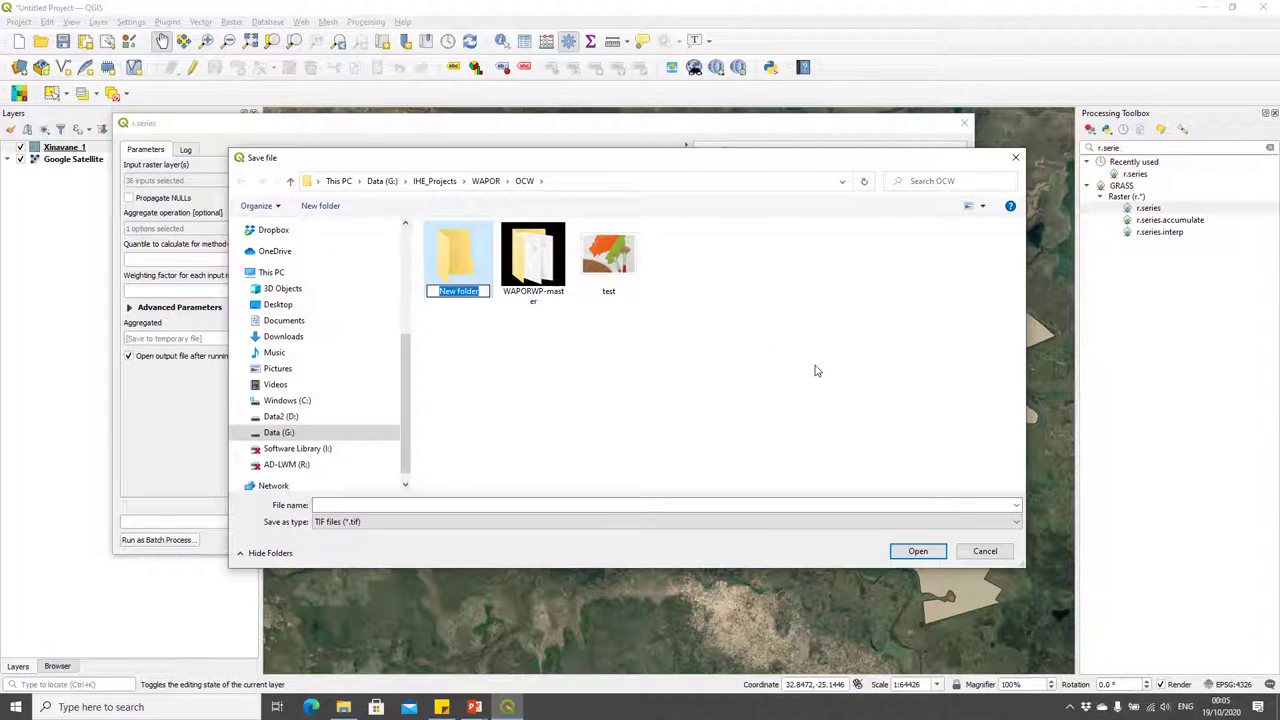
pyautogui.write('Outputd')
pyautogui.press('BackSpace')
pyautogui.write('s')
pyautogui.press('Return')
pyautogui.press('Return')
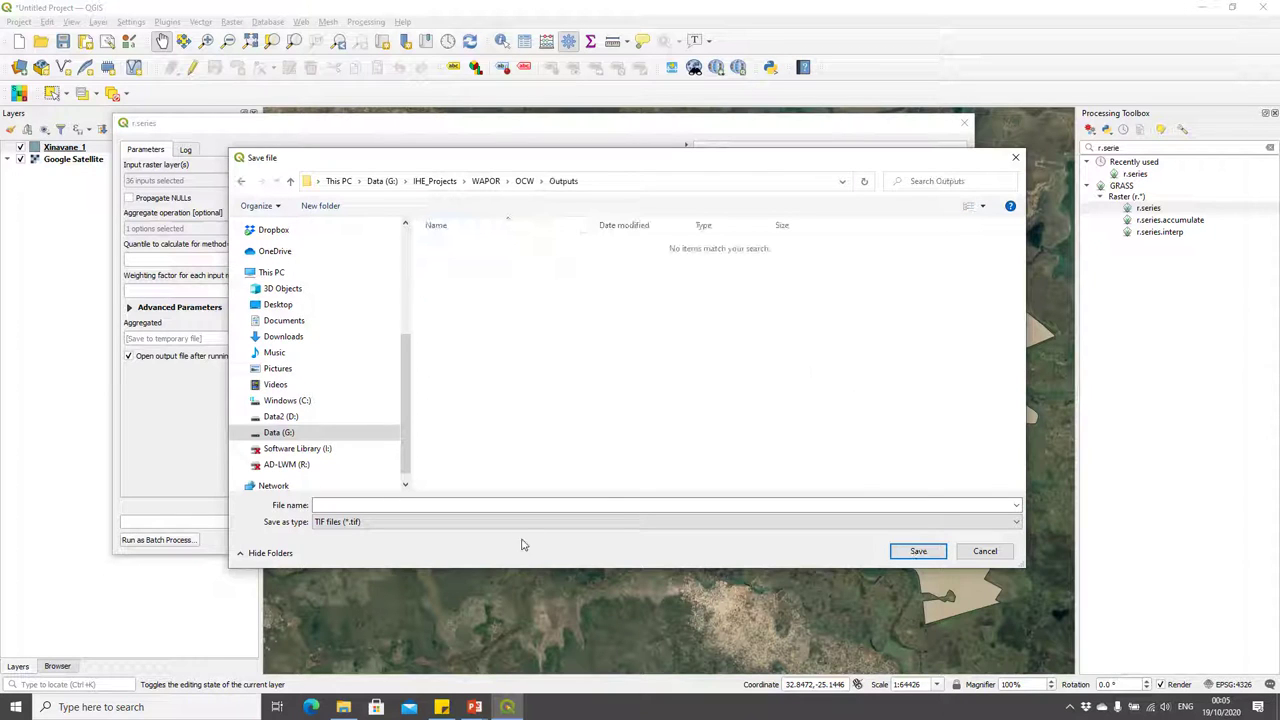
pyautogui.click(544, 504)
pyautogui.write('Seasonal_AET')
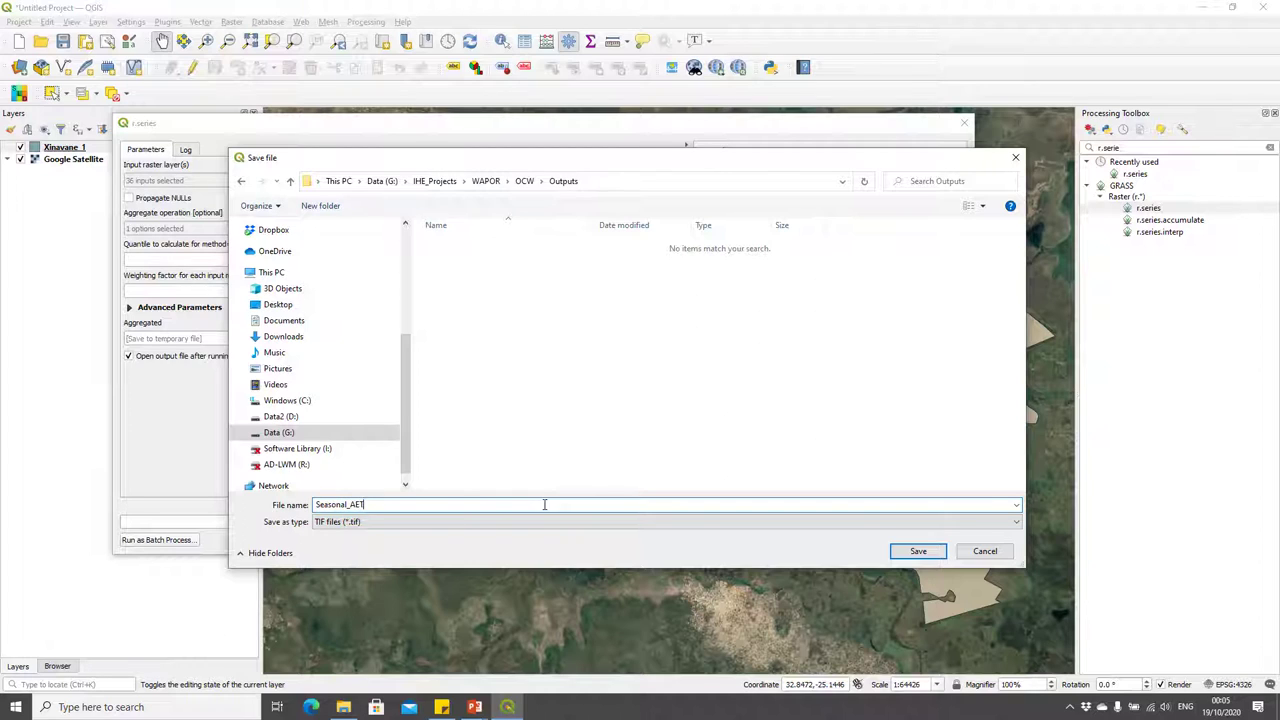
pyautogui.write('I_2018_19')
# - Run r.series to create Seasonal_AETI_2018_19, then move Xinavane_1 above it in Layers
pyautogui.click(920, 554)
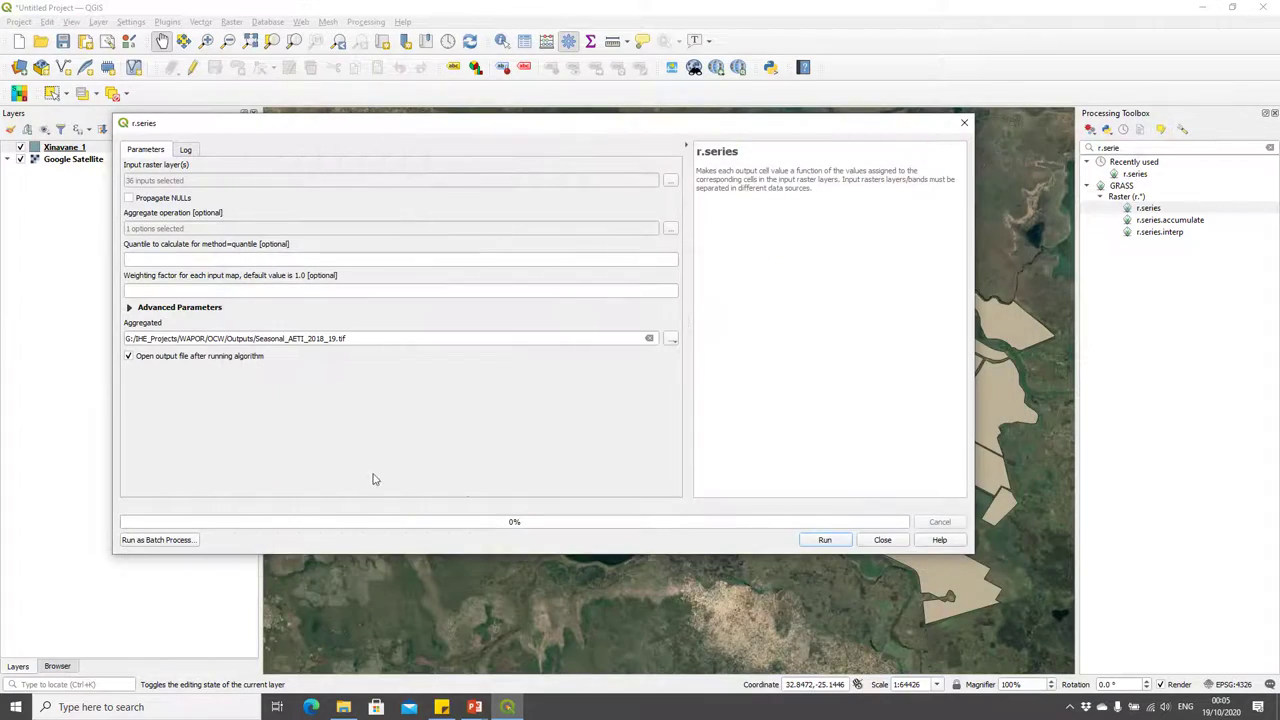
pyautogui.click(824, 540)
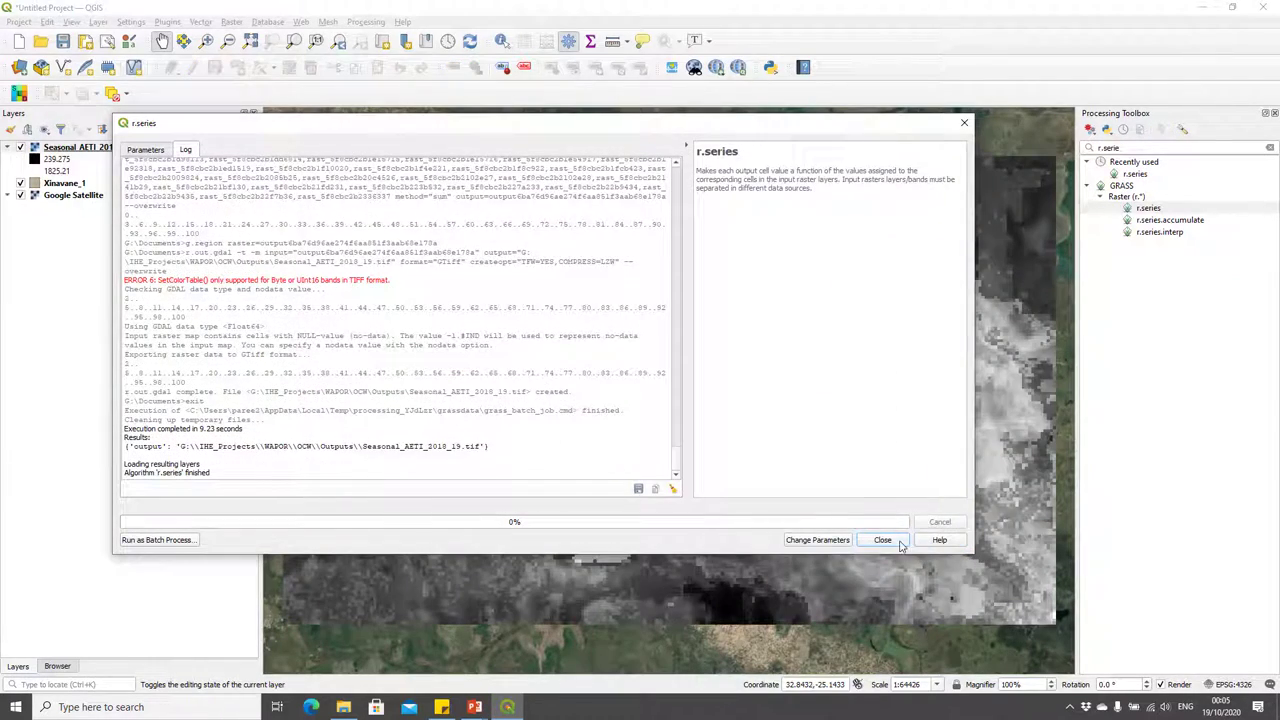
pyautogui.click(882, 540)
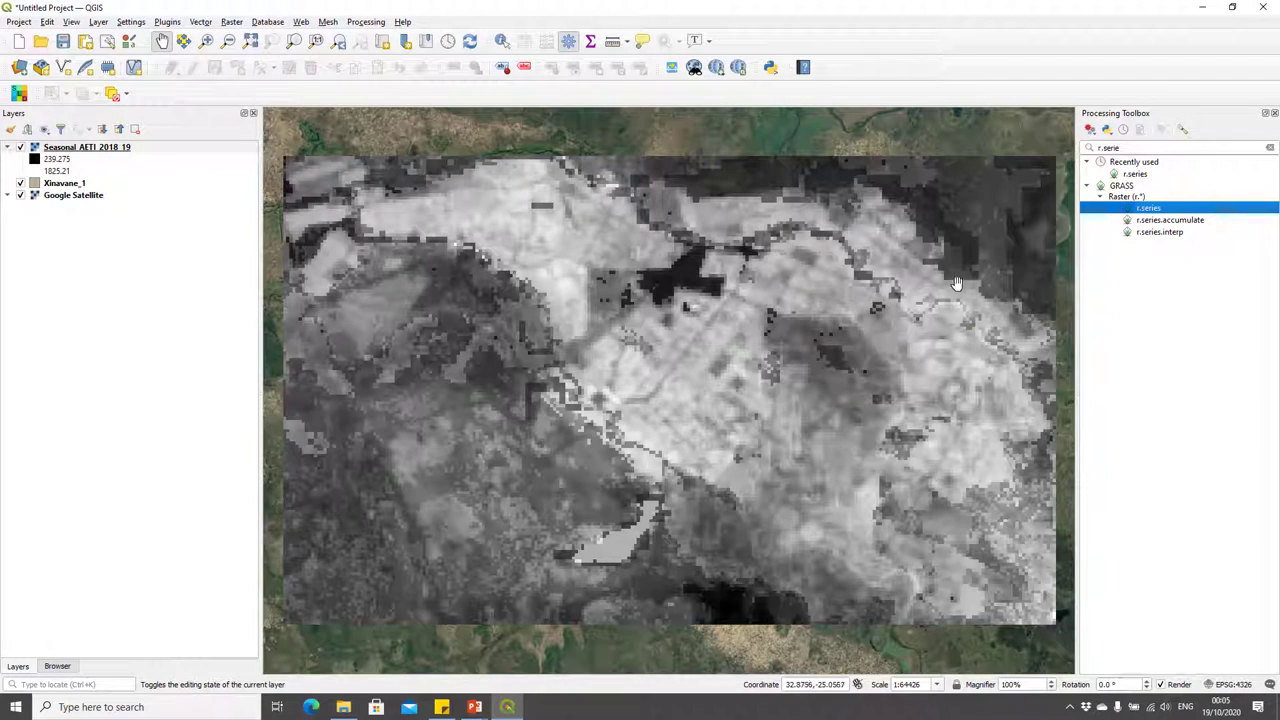
pyautogui.moveTo(78, 187)
pyautogui.mouseDown()
pyautogui.moveTo(118, 188)
pyautogui.moveTo(149, 130)
pyautogui.moveTo(148, 149)
pyautogui.mouseUp()
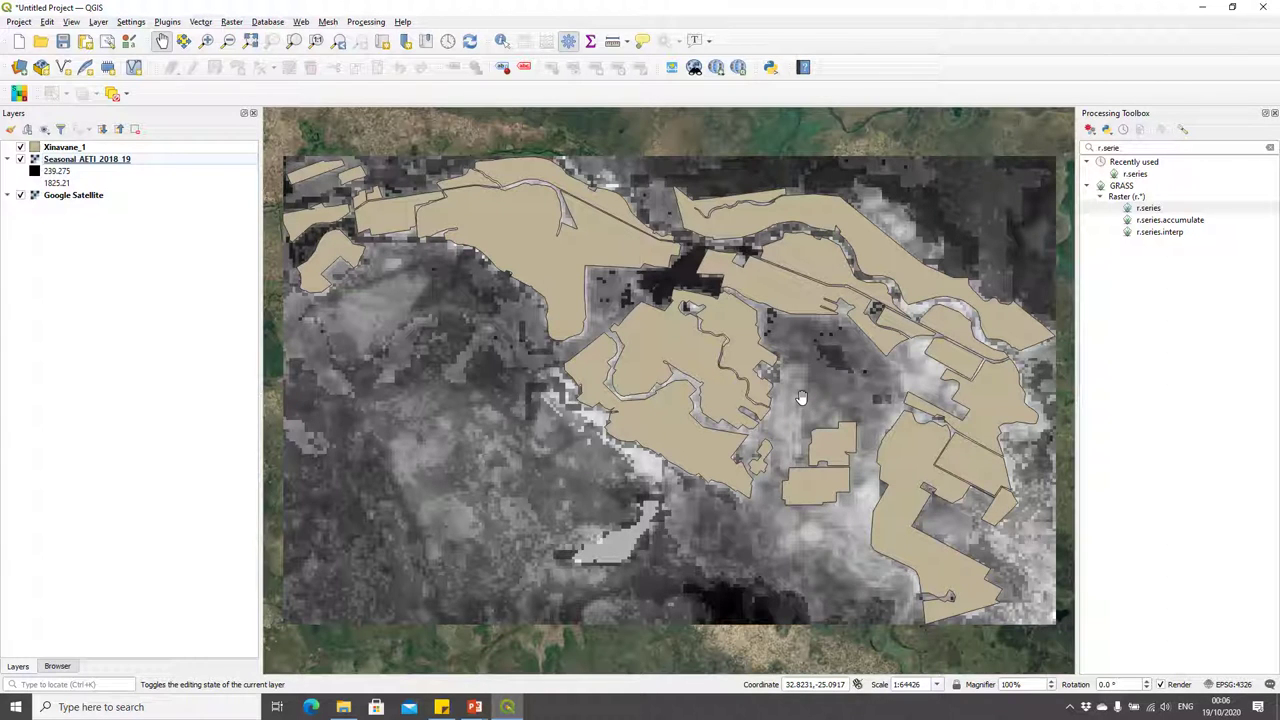
# - Open Clip raster by mask layer with Seasonal_AETI_2018_19 as input and Xinavane_1 as mask
pyautogui.click(1155, 148)
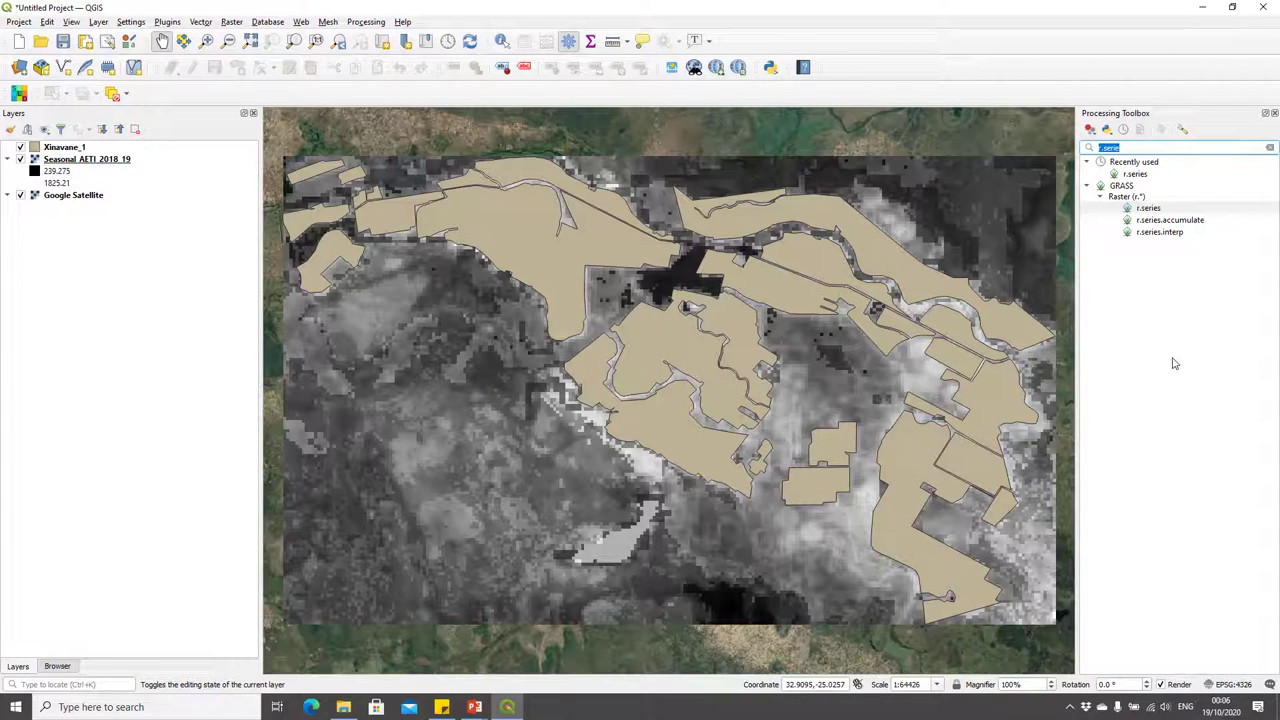
pyautogui.write('clip')
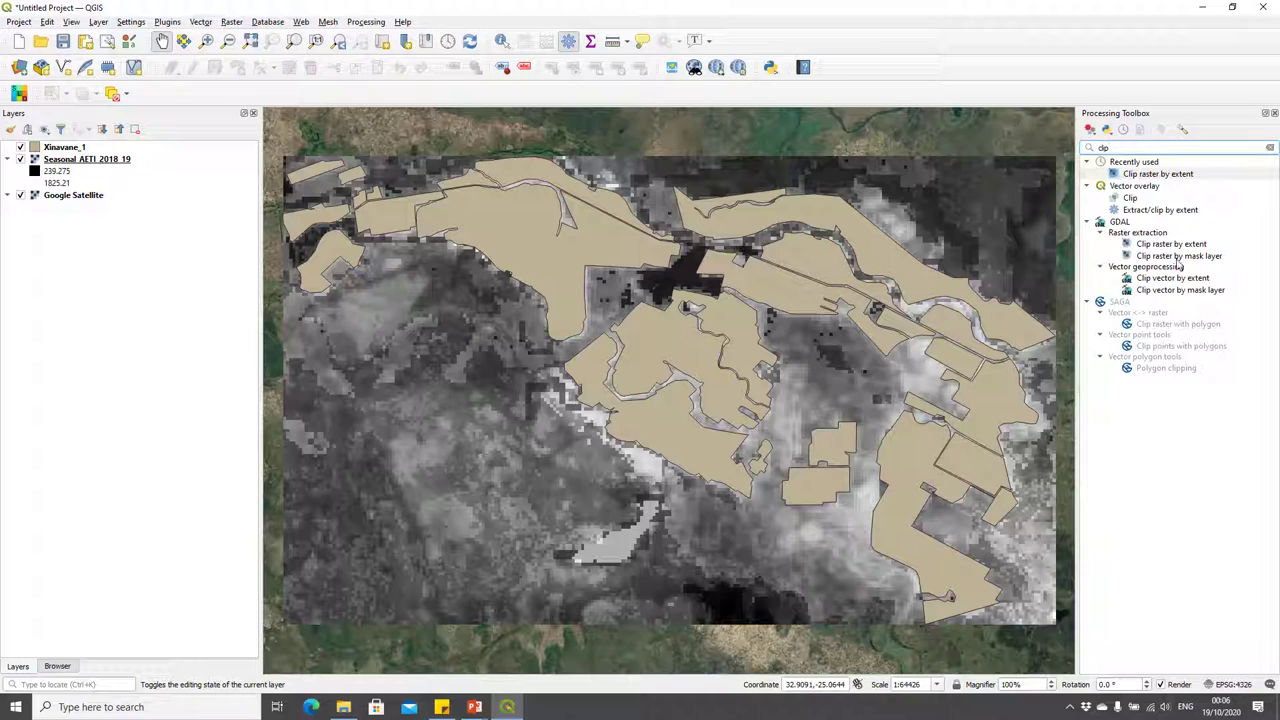
pyautogui.click(1163, 256)
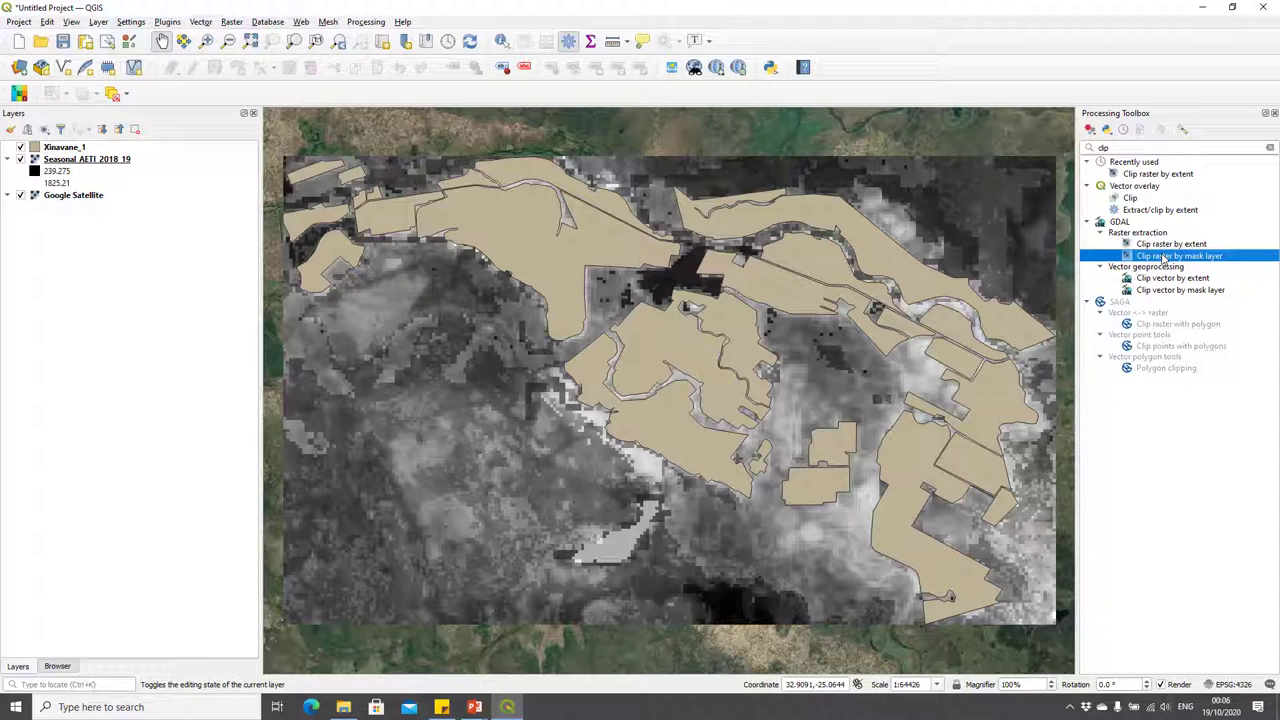
pyautogui.doubleClick(1215, 259)
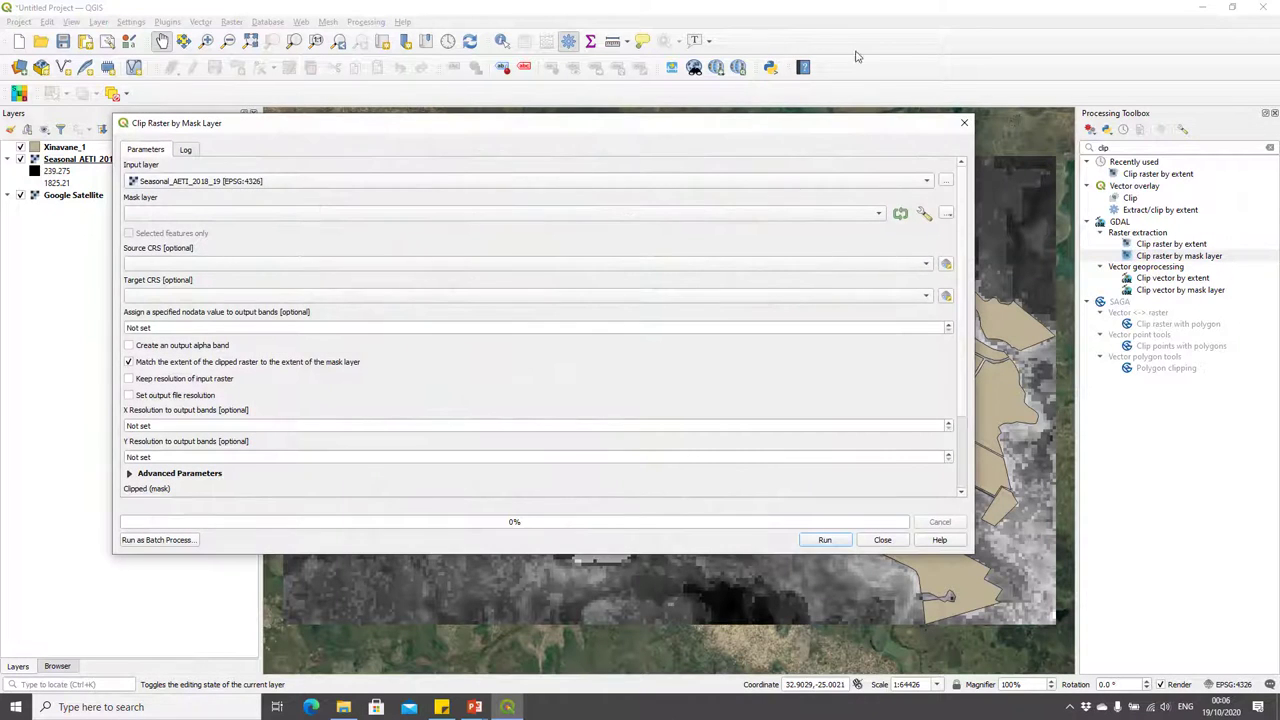
pyautogui.moveTo(410, 124); pyautogui.dragTo(525, 106)
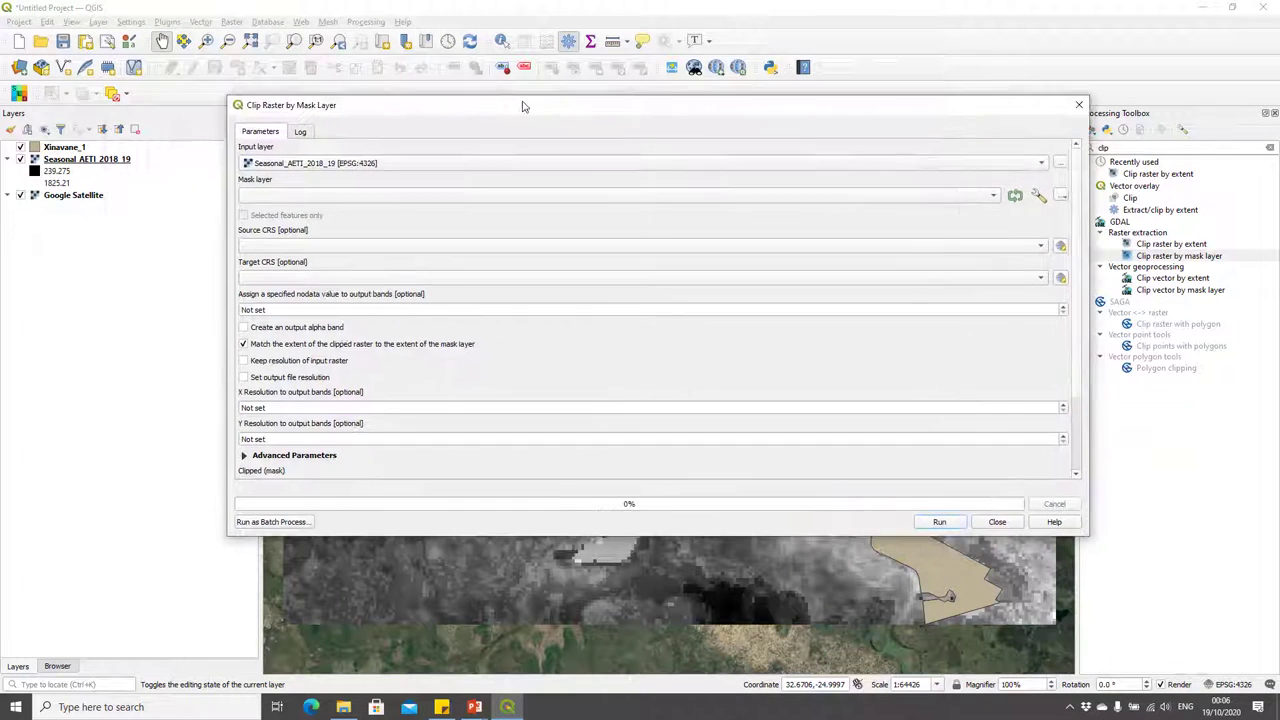
pyautogui.click(313, 165)
pyautogui.click(313, 168)
pyautogui.click(266, 198)
pyautogui.click(266, 199)
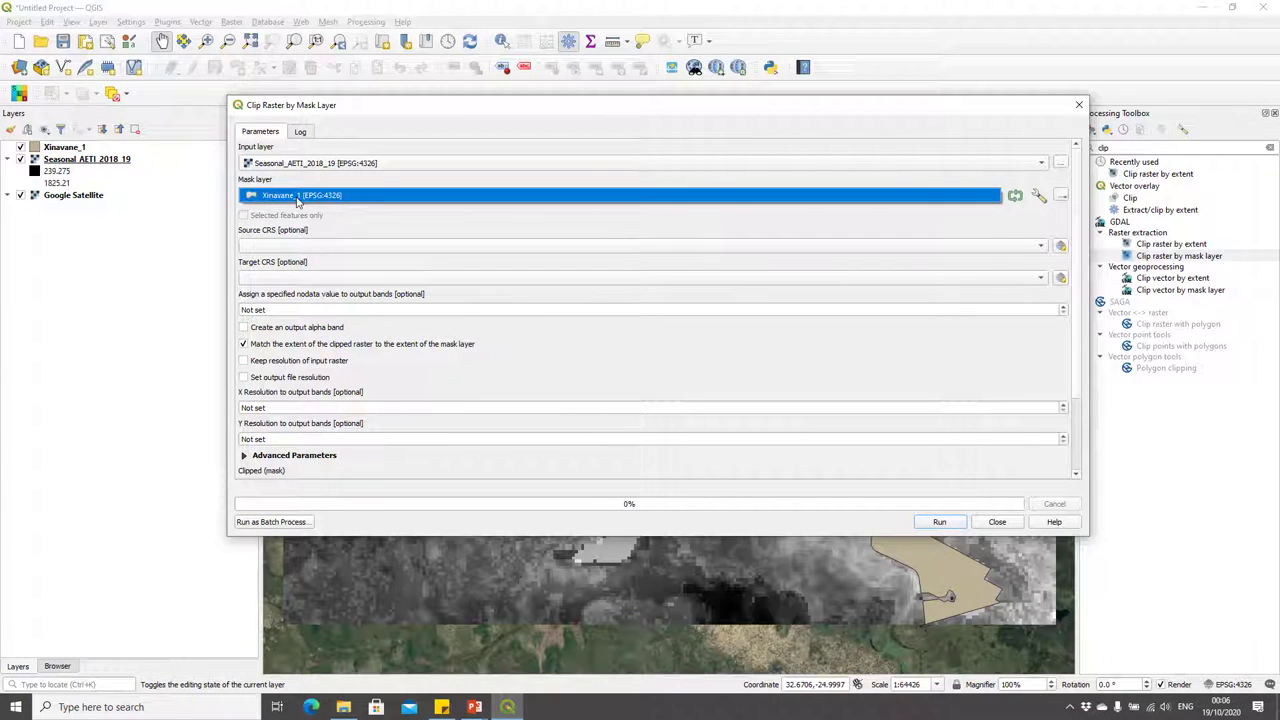
pyautogui.click(296, 197)
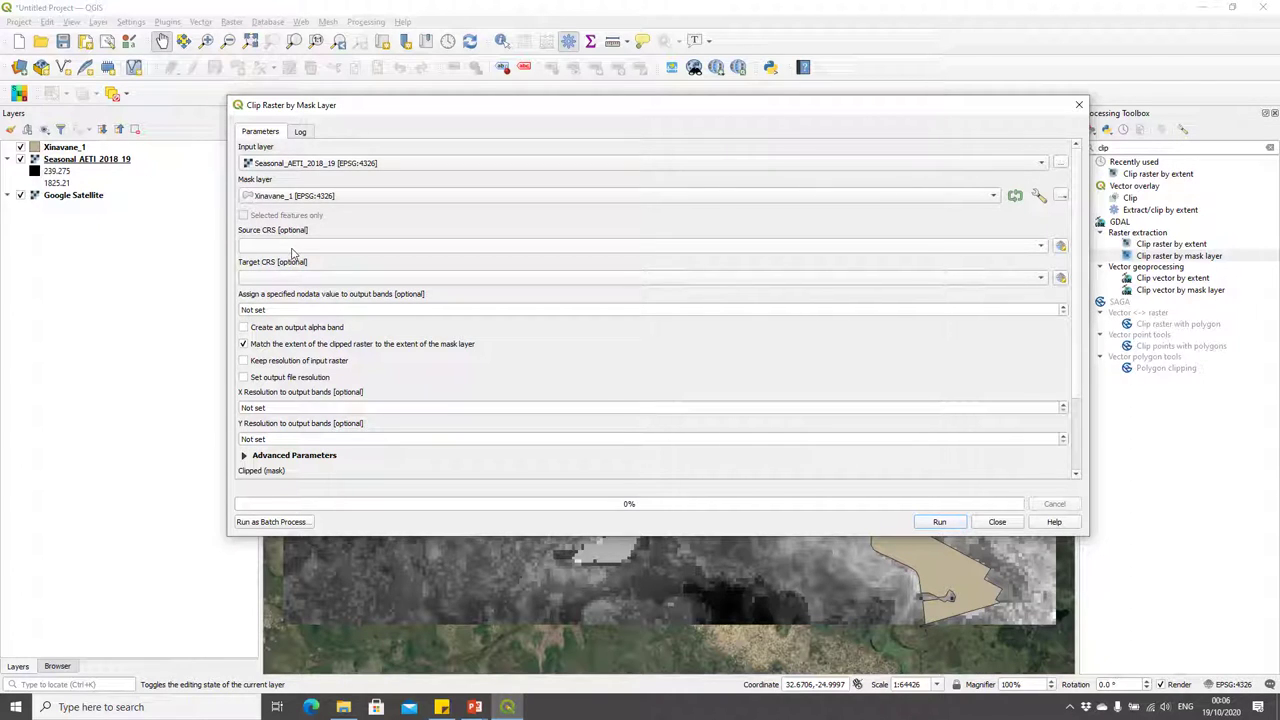
# - Set the clip output file to Seasonal_AETI_2018_19_clipped.tif in Outputs
pyautogui.scroll(-2, 1077, 280)
pyautogui.scroll(-1, 1077, 280)
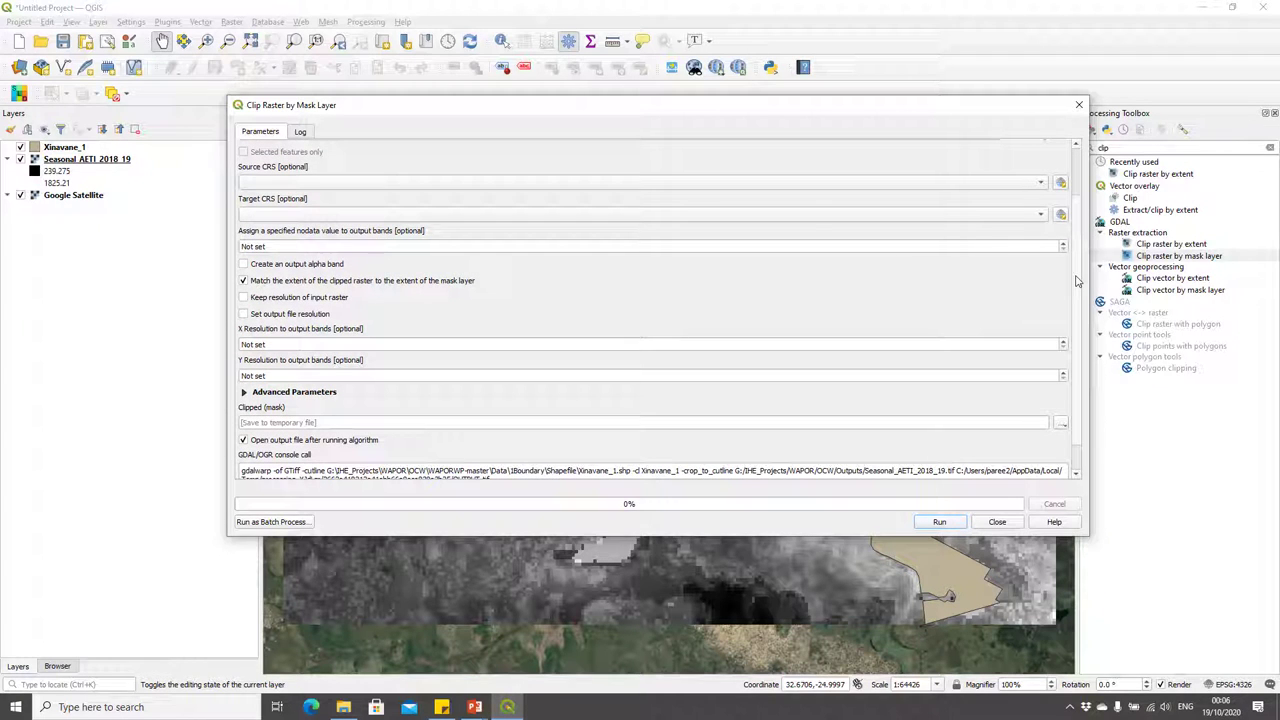
pyautogui.scroll(-1, 1073, 367)
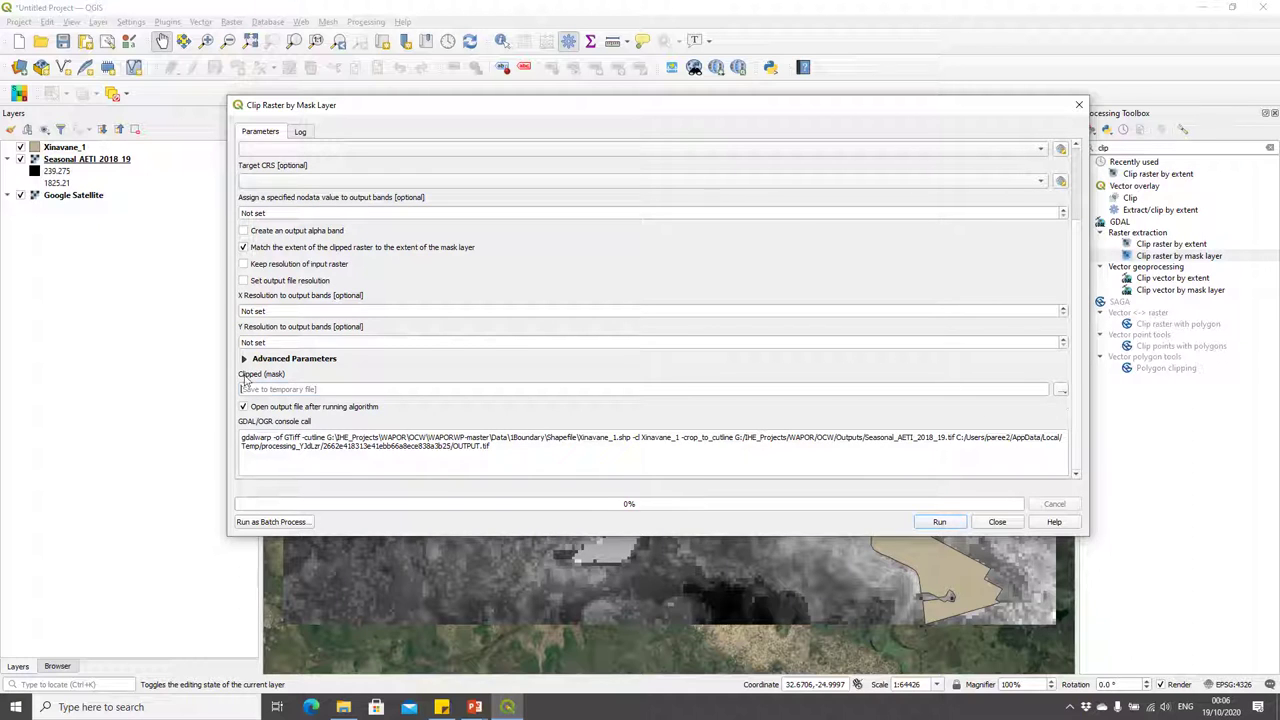
pyautogui.click(1061, 392)
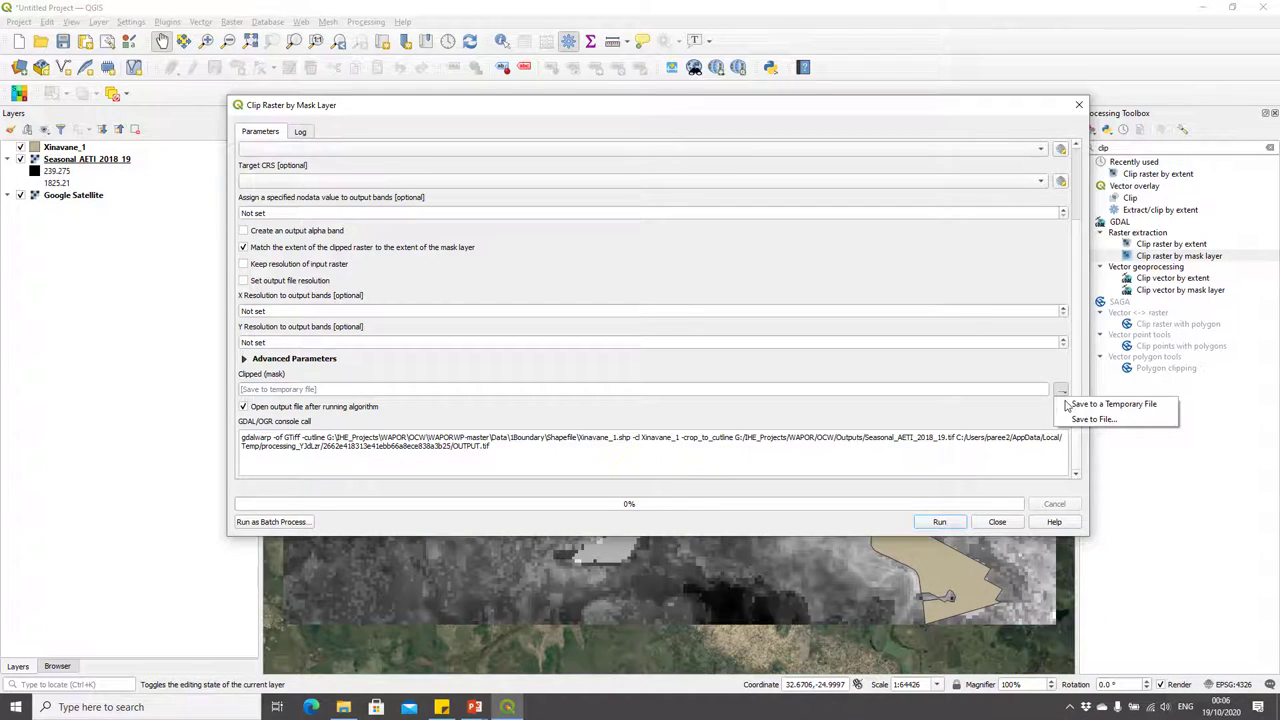
pyautogui.click(1110, 424)
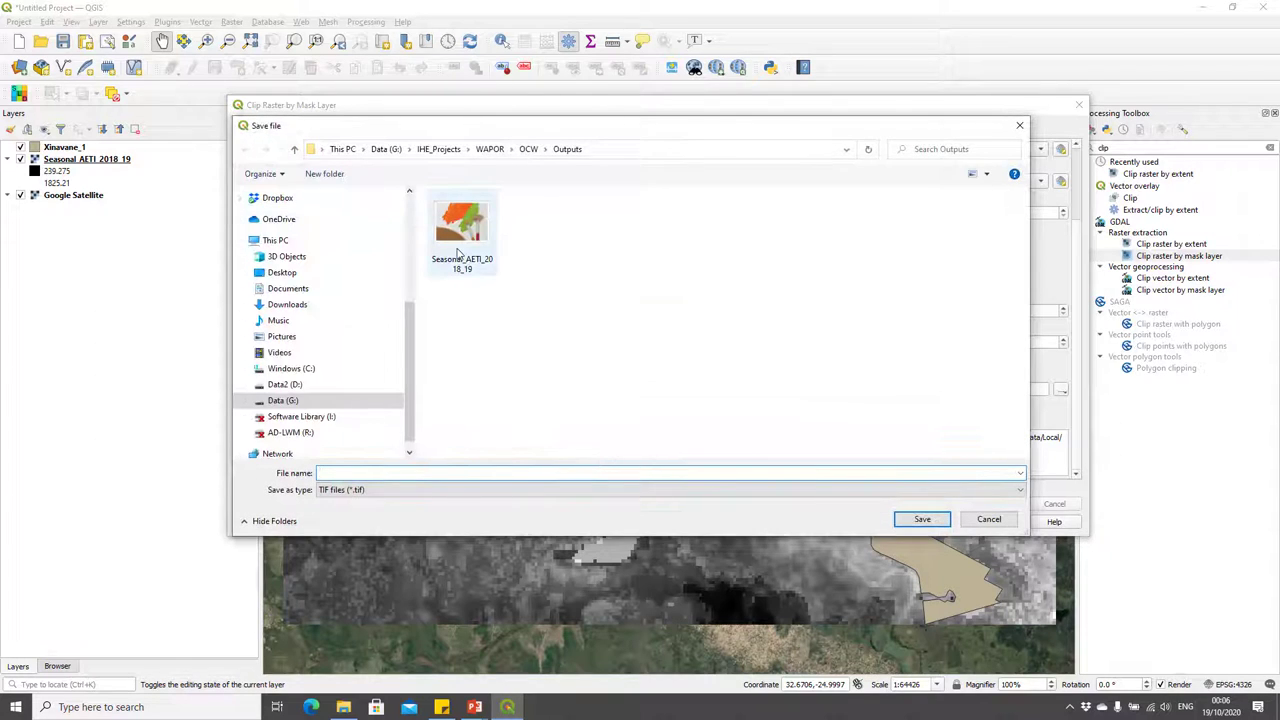
pyautogui.click(462, 225)
pyautogui.click(357, 474)
pyautogui.doubleClick(405, 472)
pyautogui.click(453, 472)
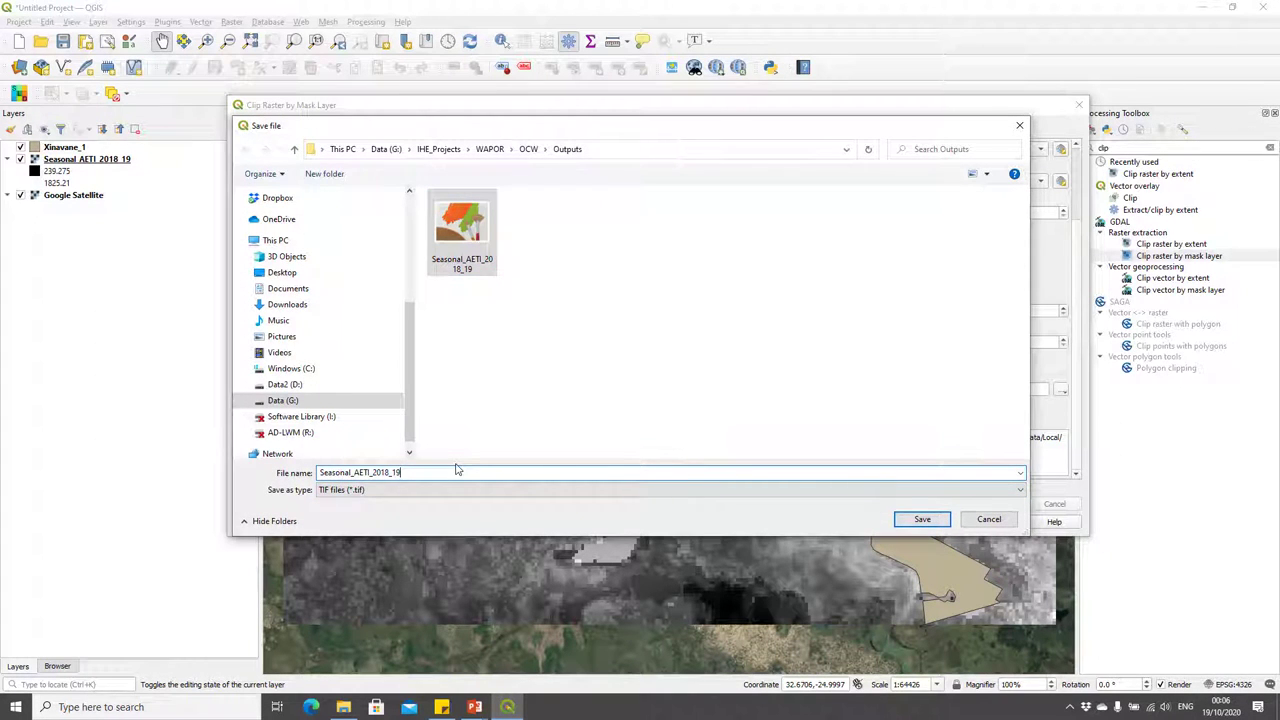
pyautogui.write('_cli')
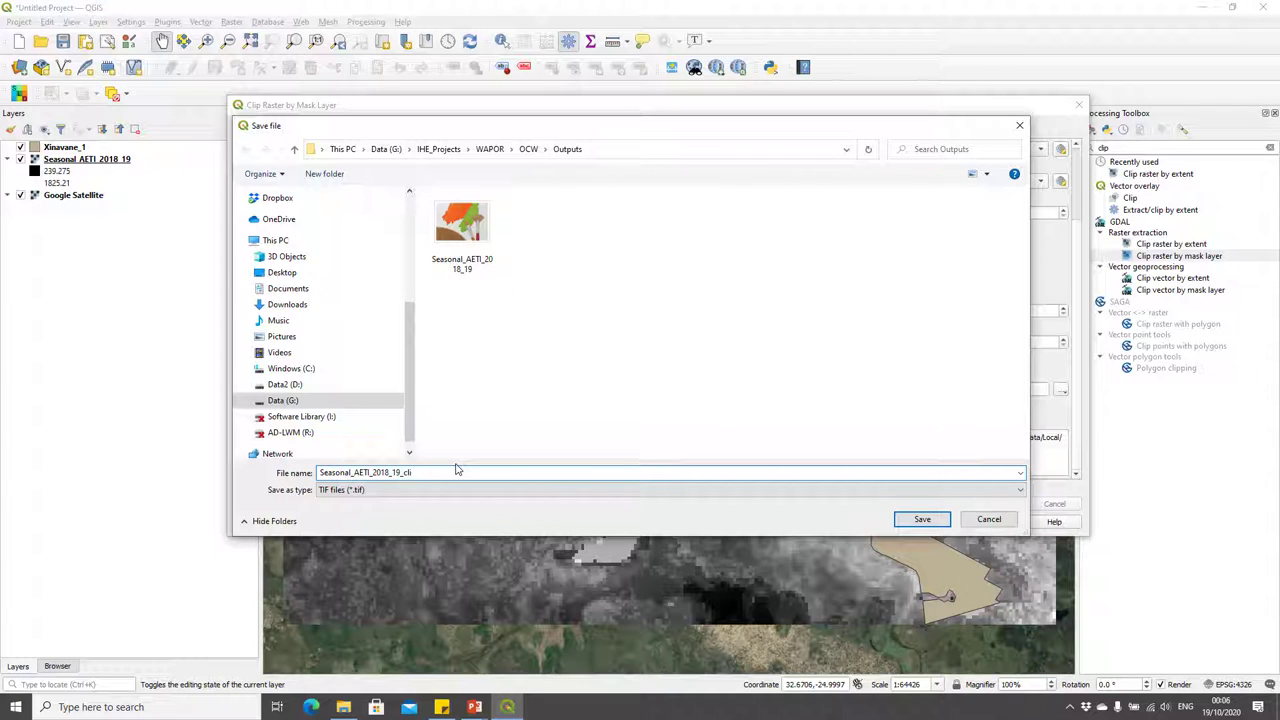
pyautogui.press('Return')
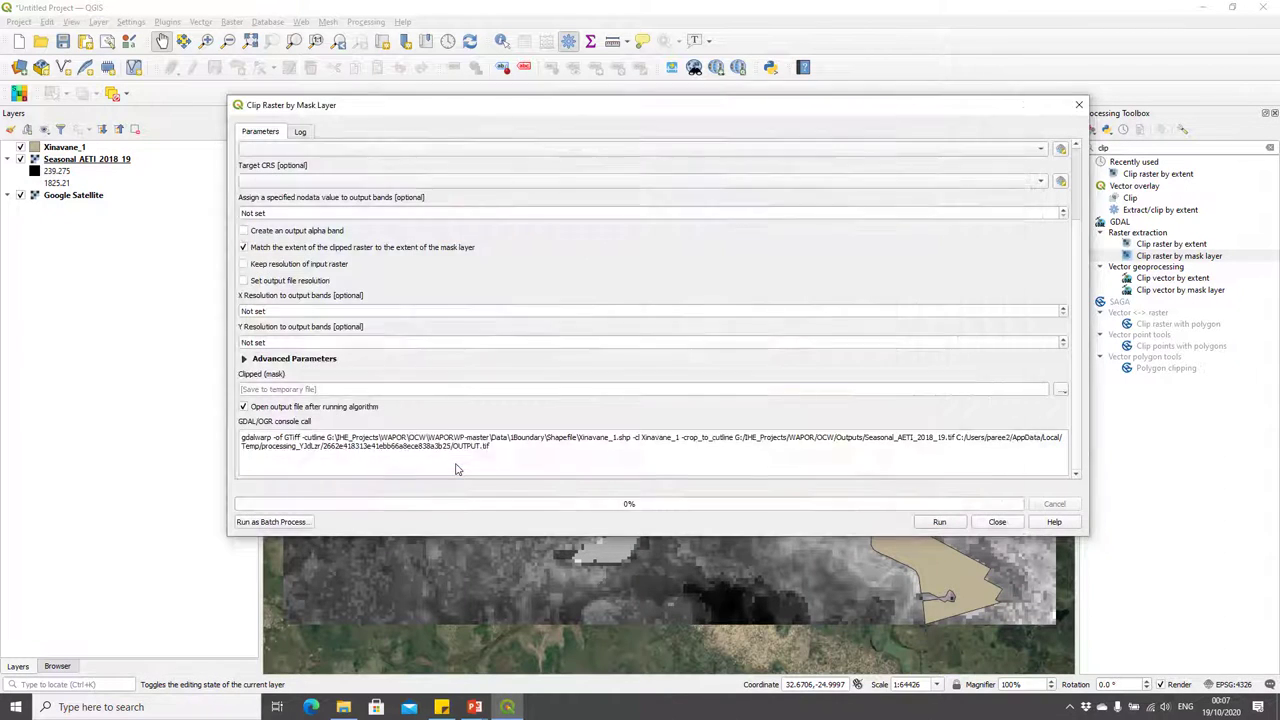
# - Run the clip, hide unclipped Seasonal_AETI_2018_19 and move the clipped layer to the top
pyautogui.click(939, 521)
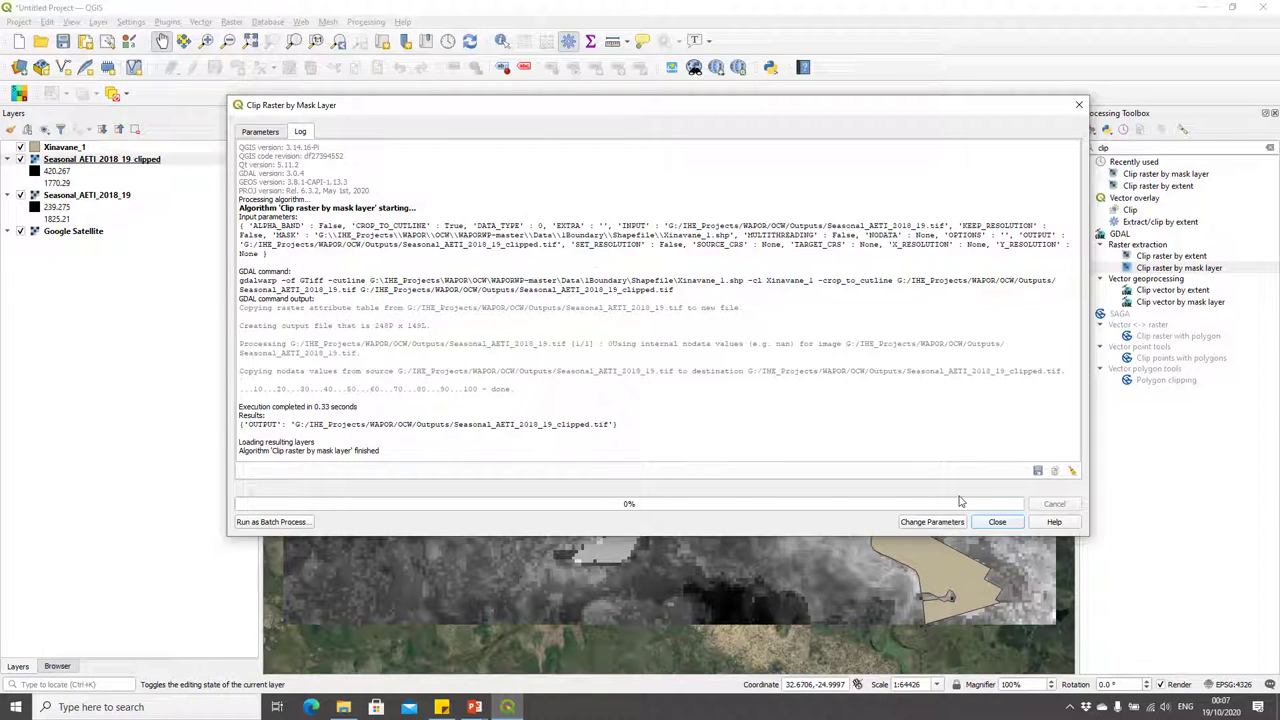
pyautogui.click(997, 522)
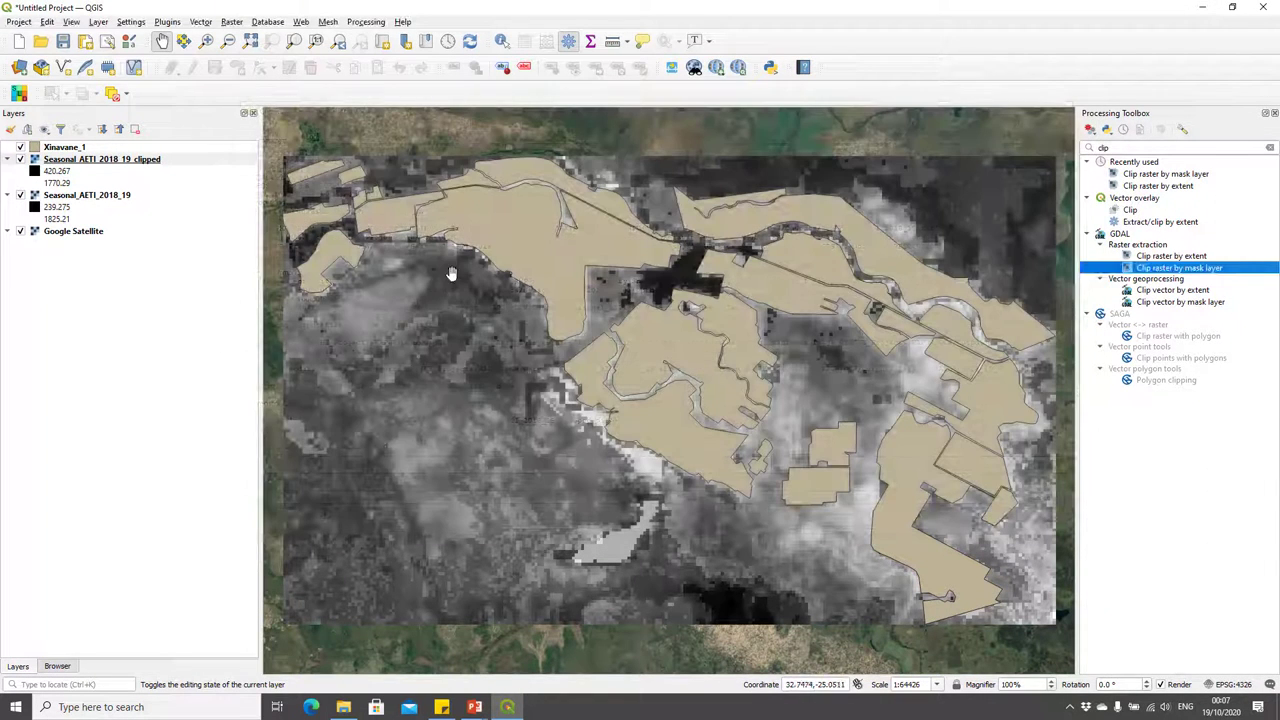
pyautogui.click(127, 159)
pyautogui.click(31, 197)
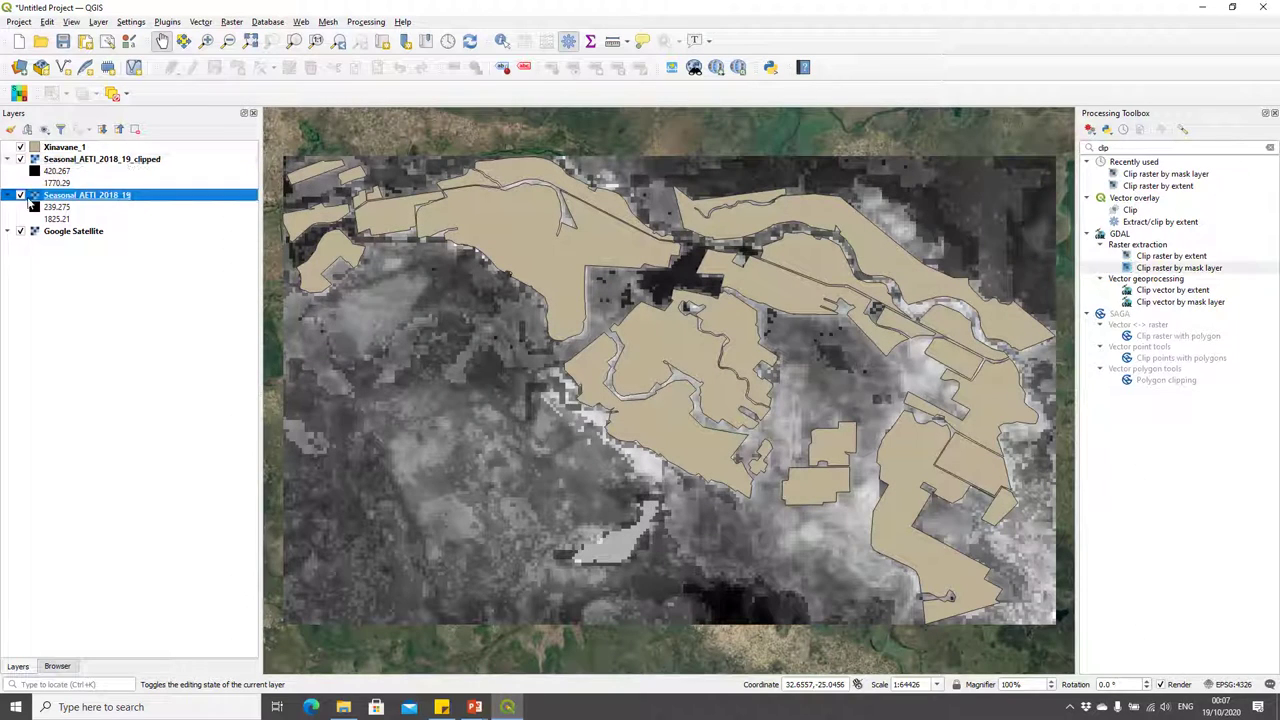
pyautogui.click(20, 195)
pyautogui.moveTo(150, 160); pyautogui.dragTo(199, 148)
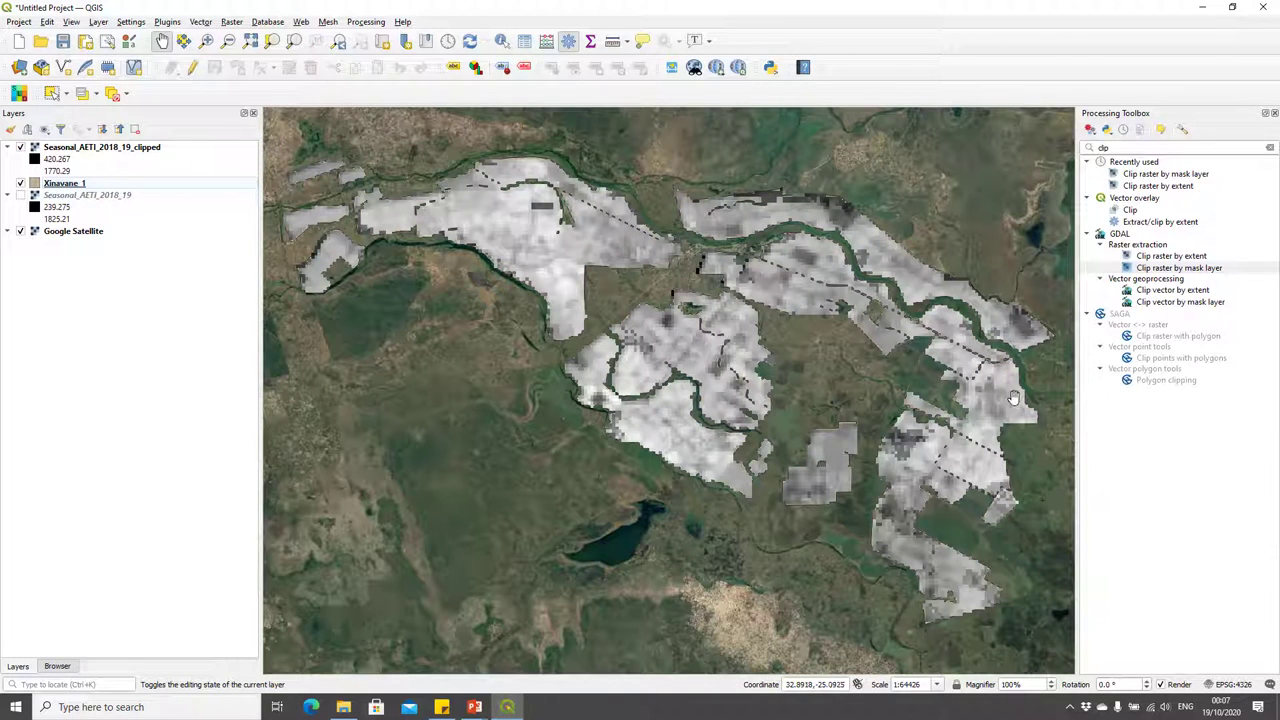
pyautogui.click(125, 185)
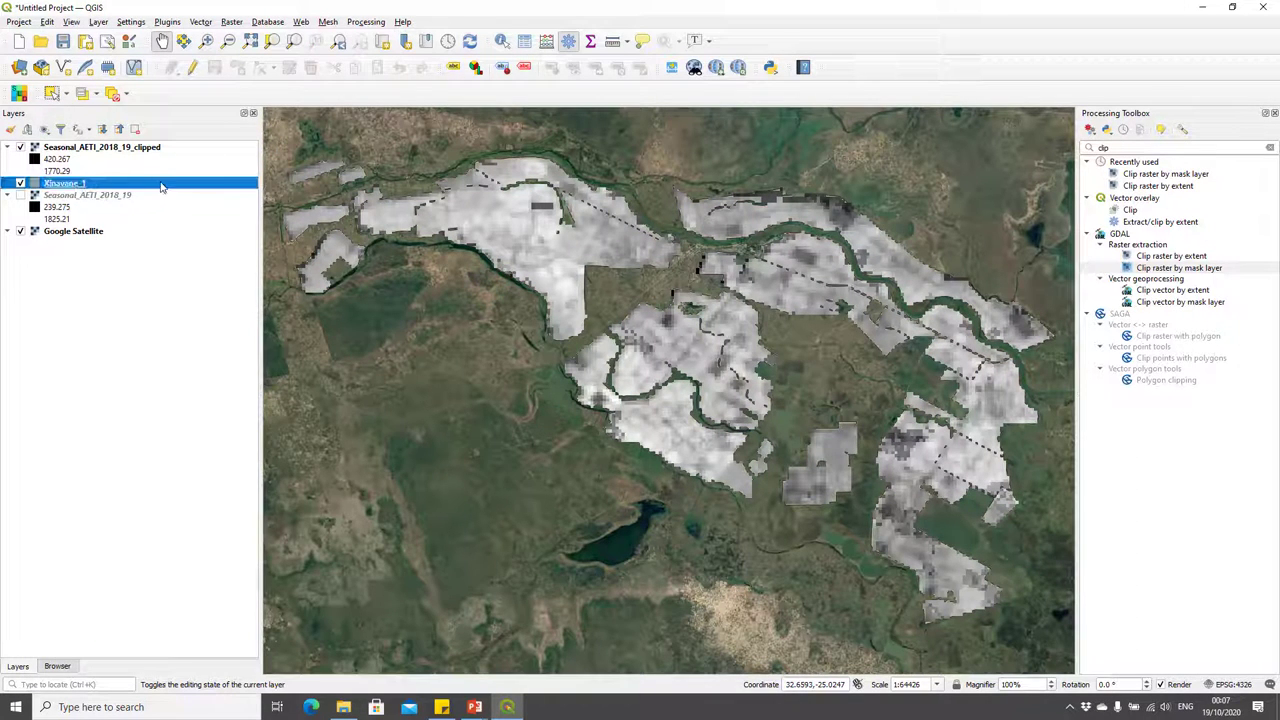
# - Give the Xinavane_1 simple fill a transparent fill
pyautogui.rightClick(163, 186)
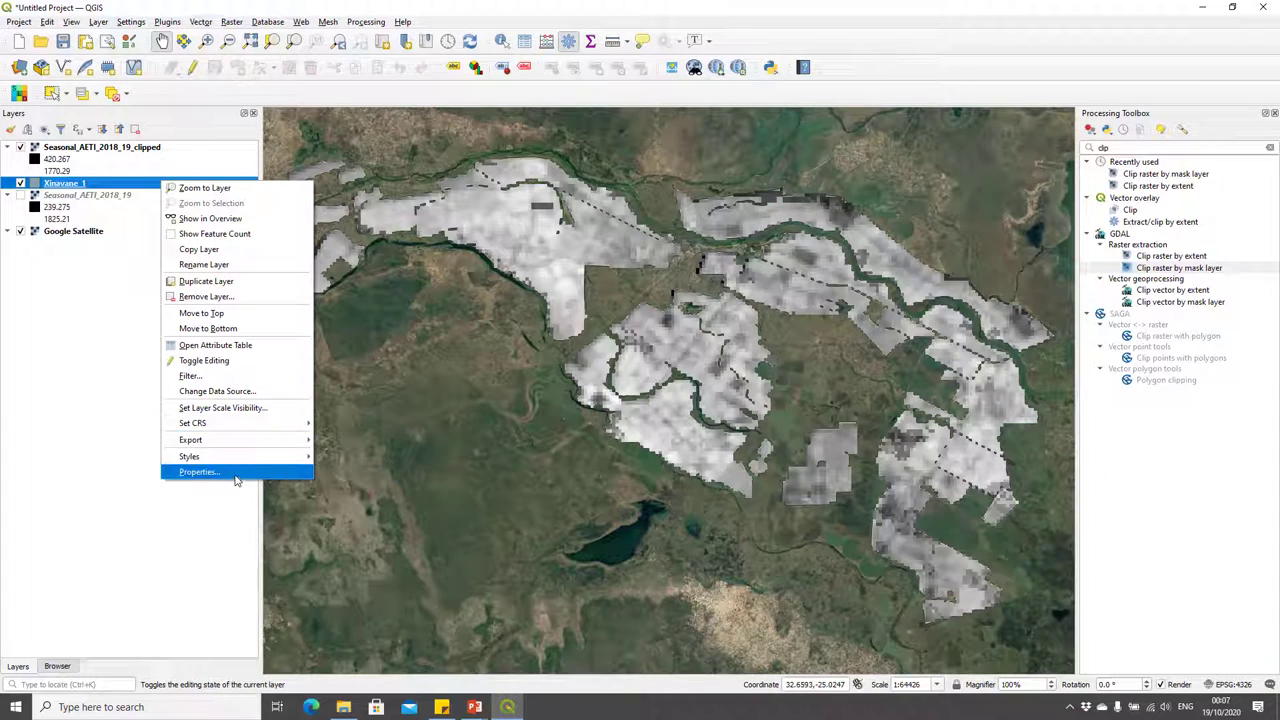
pyautogui.click(199, 472)
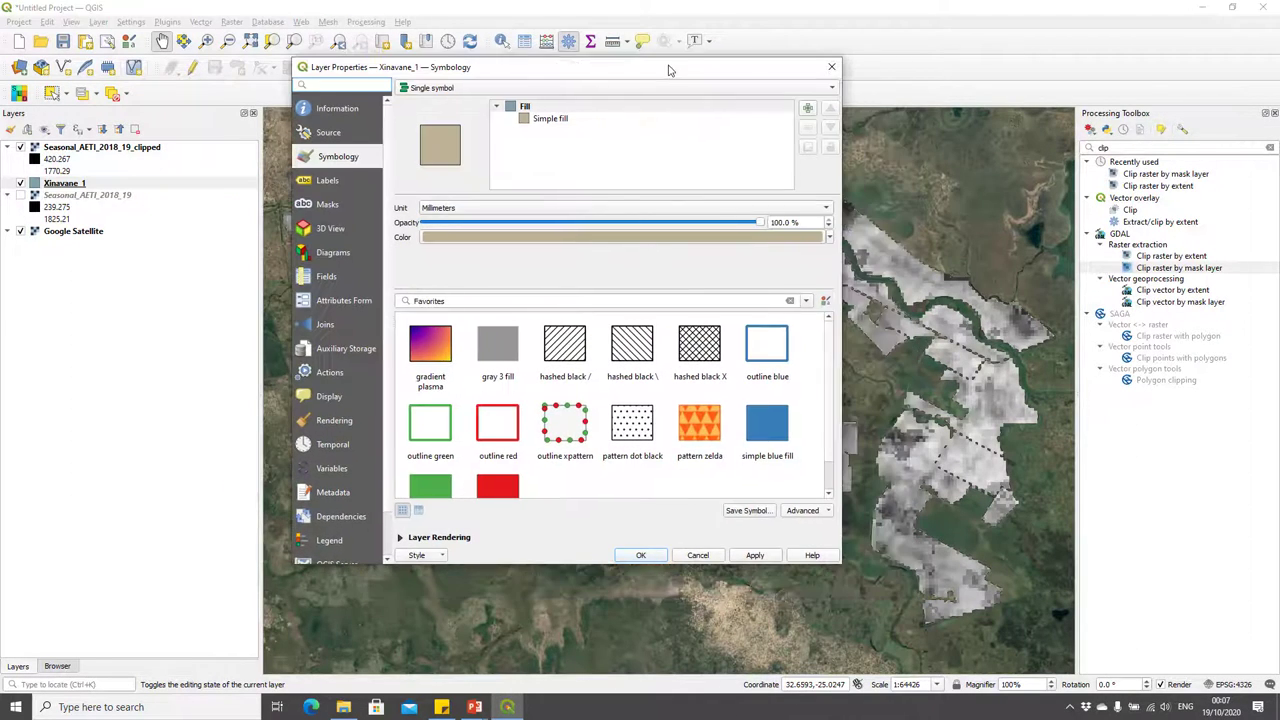
pyautogui.click(555, 118)
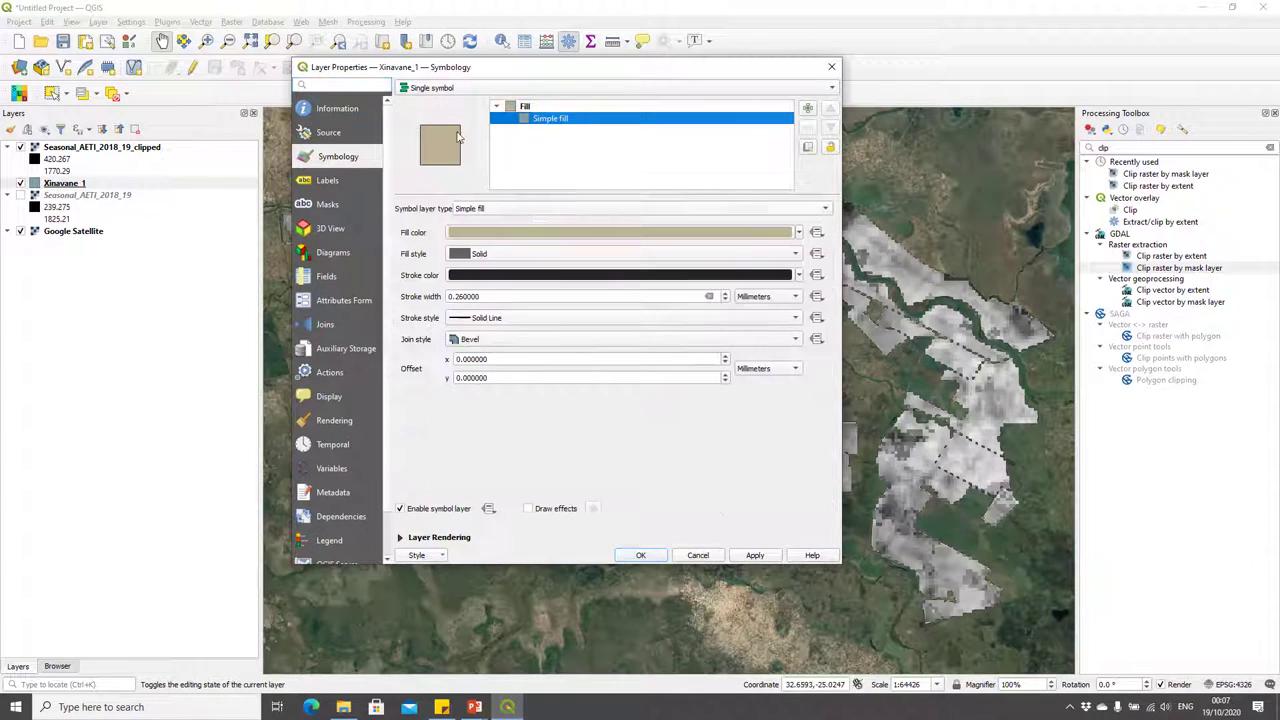
pyautogui.click(798, 232)
pyautogui.click(482, 252)
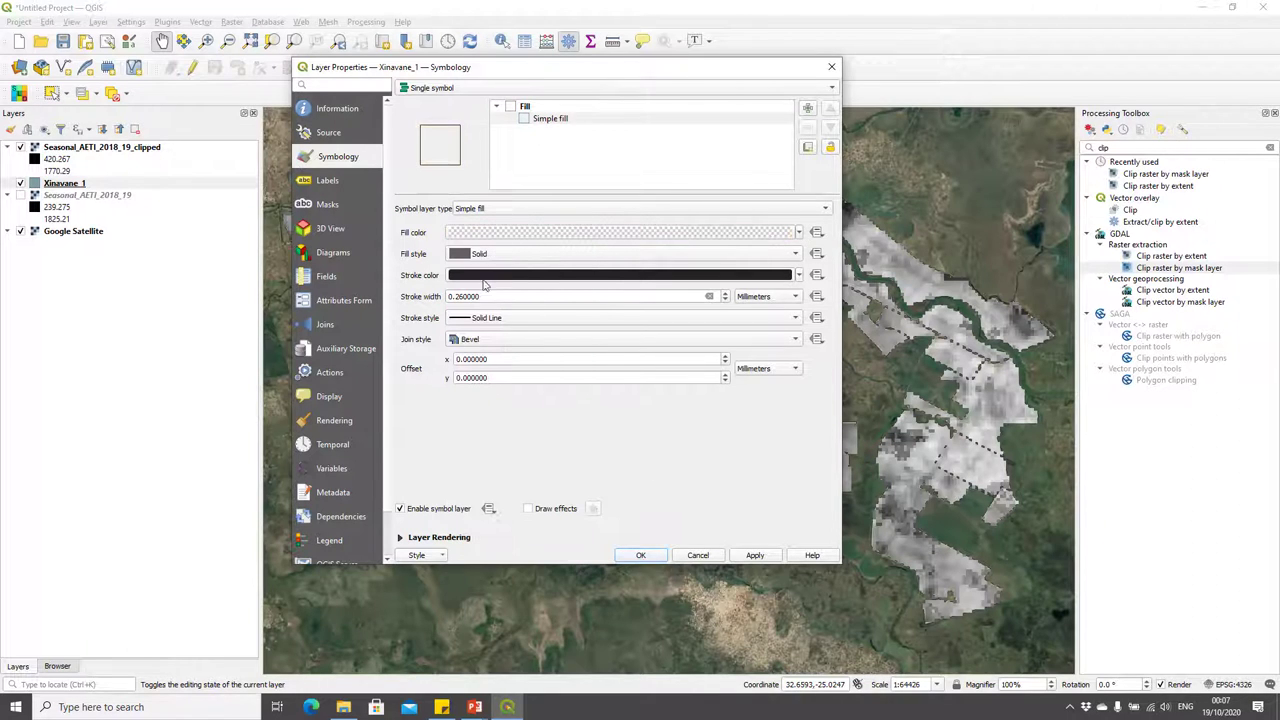
# - Set Xinavane_1 outlines to yellow, width 0.46, and move the layer to the top
pyautogui.click(799, 276)
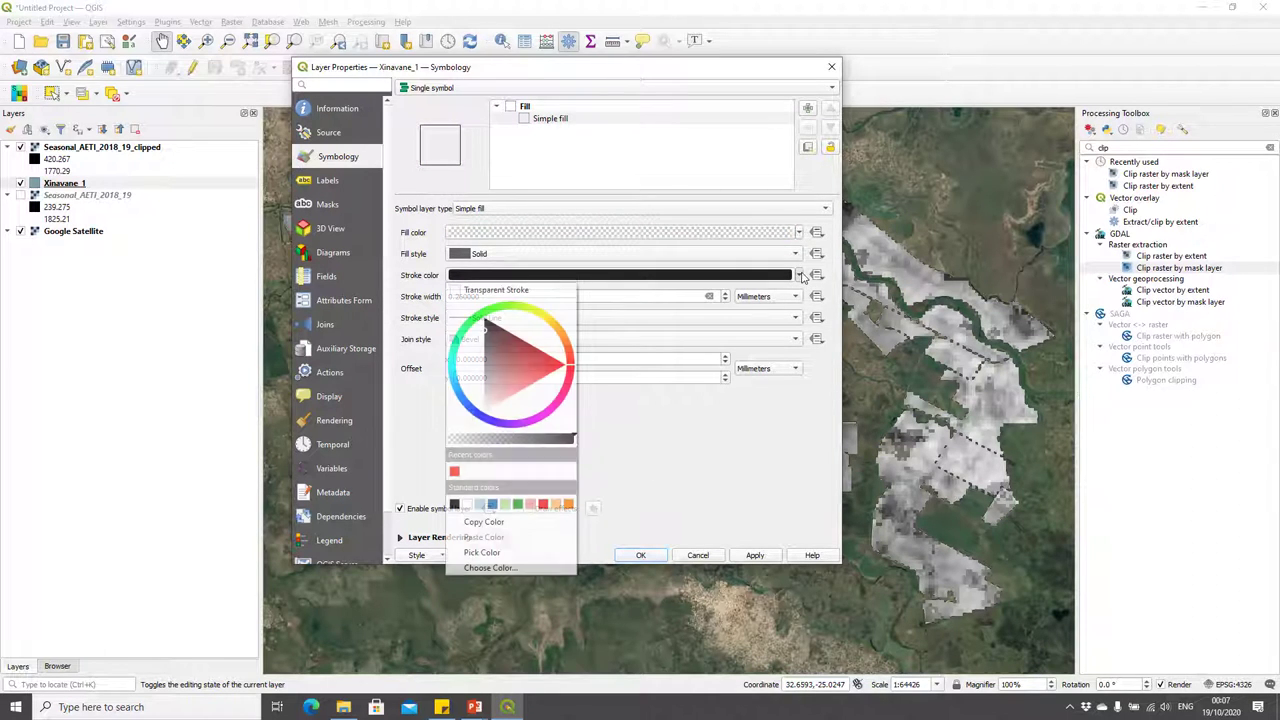
pyautogui.click(537, 316)
pyautogui.click(545, 318)
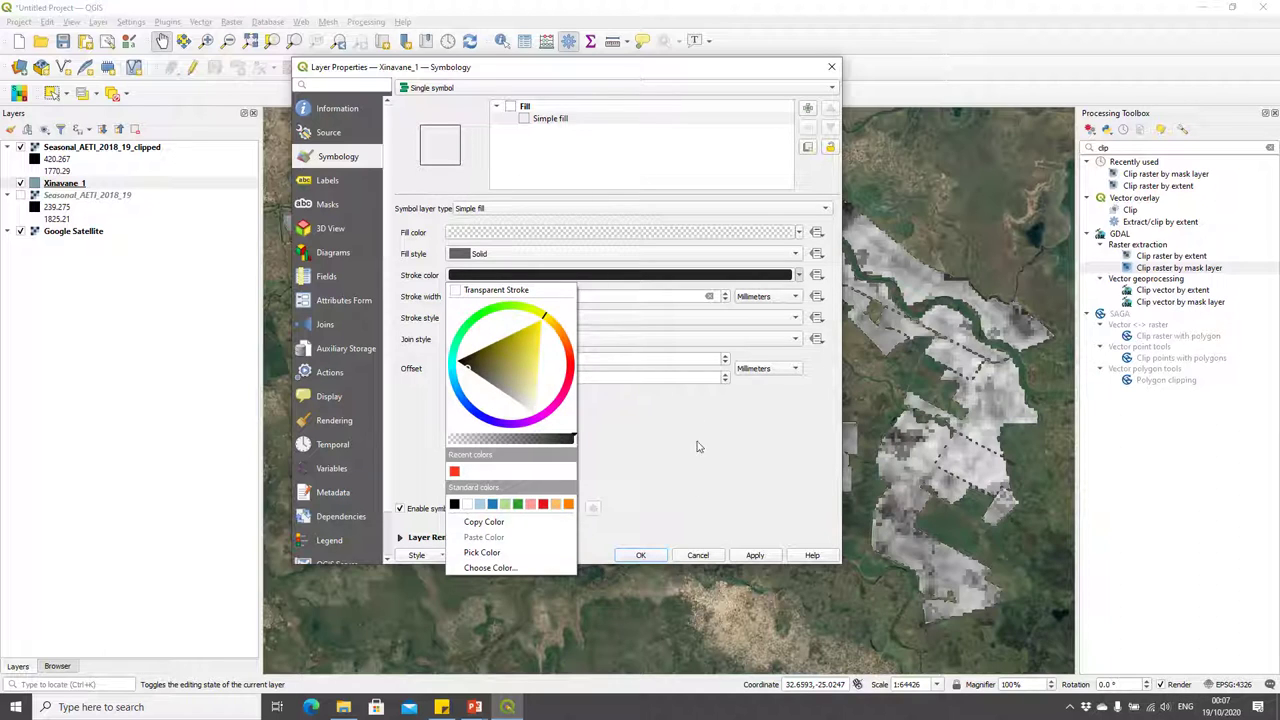
pyautogui.click(679, 470)
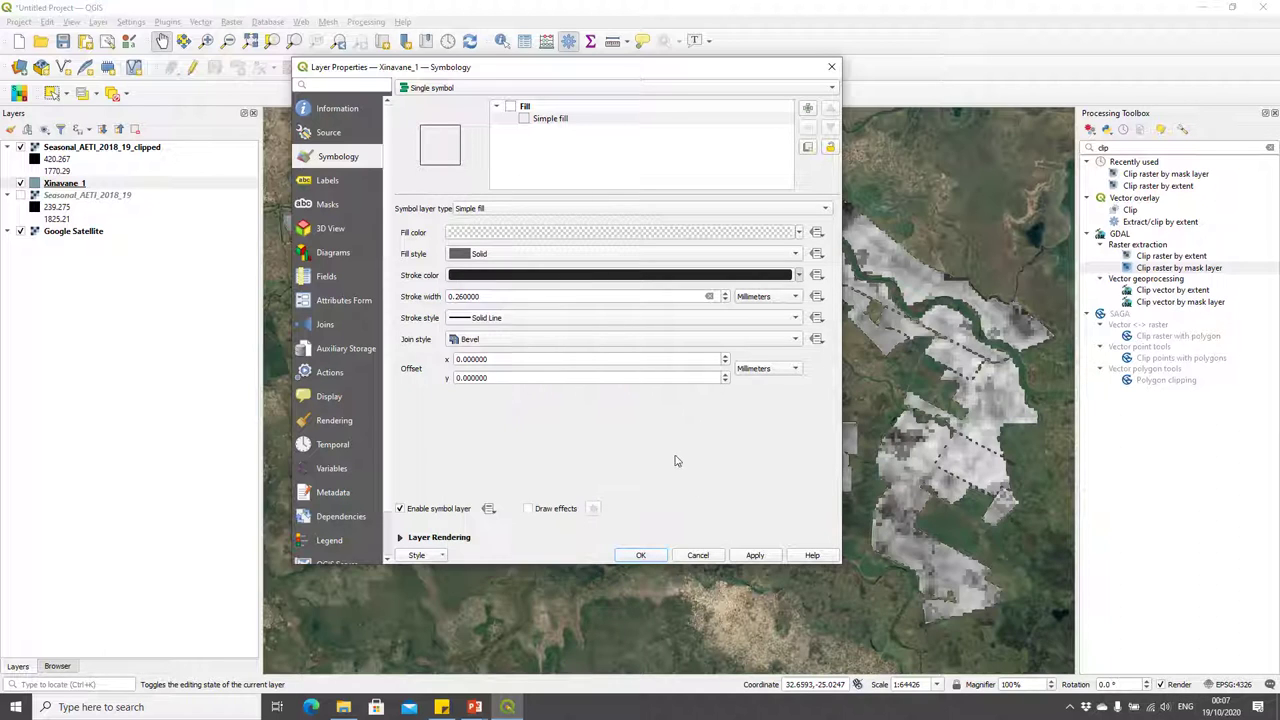
pyautogui.click(799, 277)
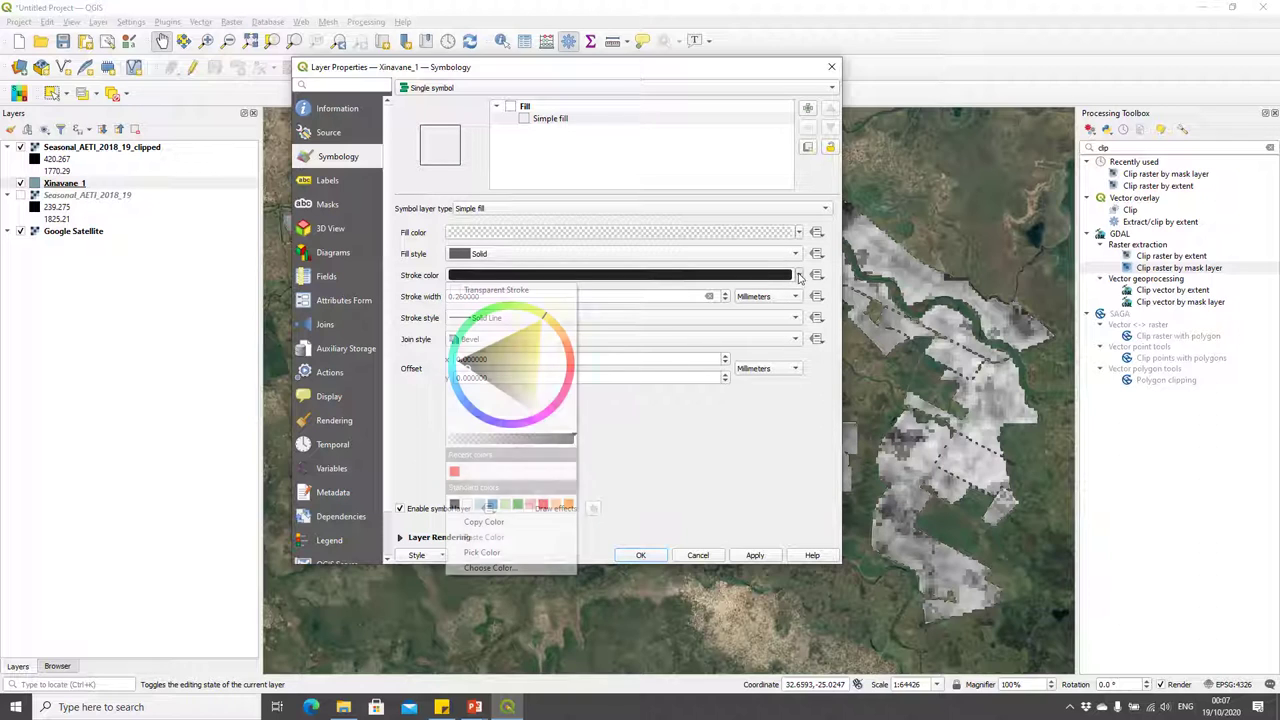
pyautogui.click(534, 340)
pyautogui.click(760, 455)
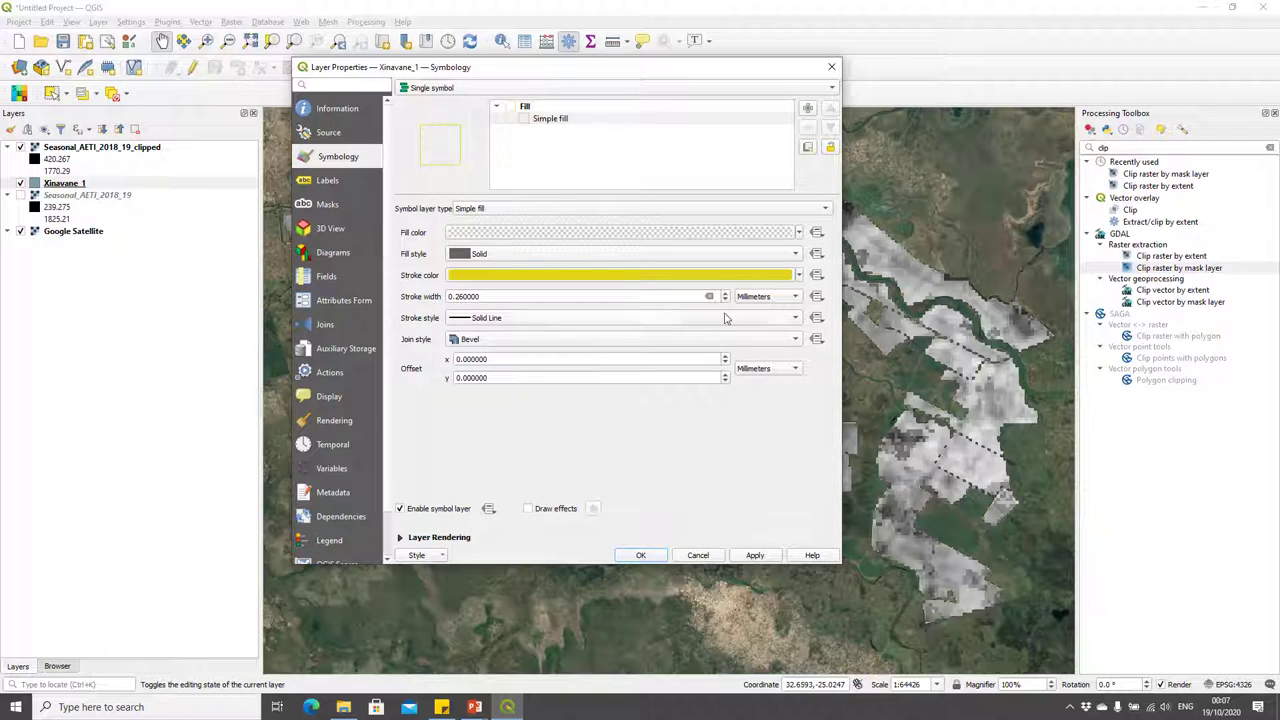
pyautogui.click(725, 293)
pyautogui.click(755, 555)
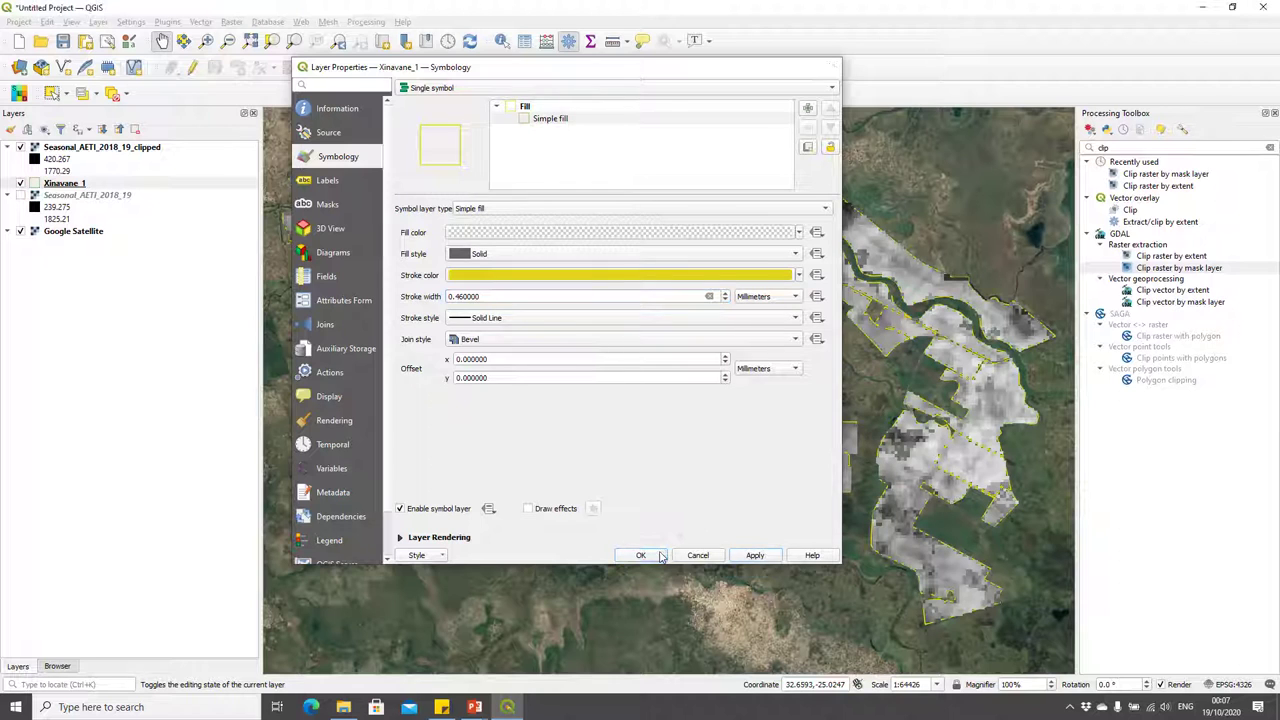
pyautogui.click(641, 555)
pyautogui.moveTo(142, 186); pyautogui.dragTo(160, 148)
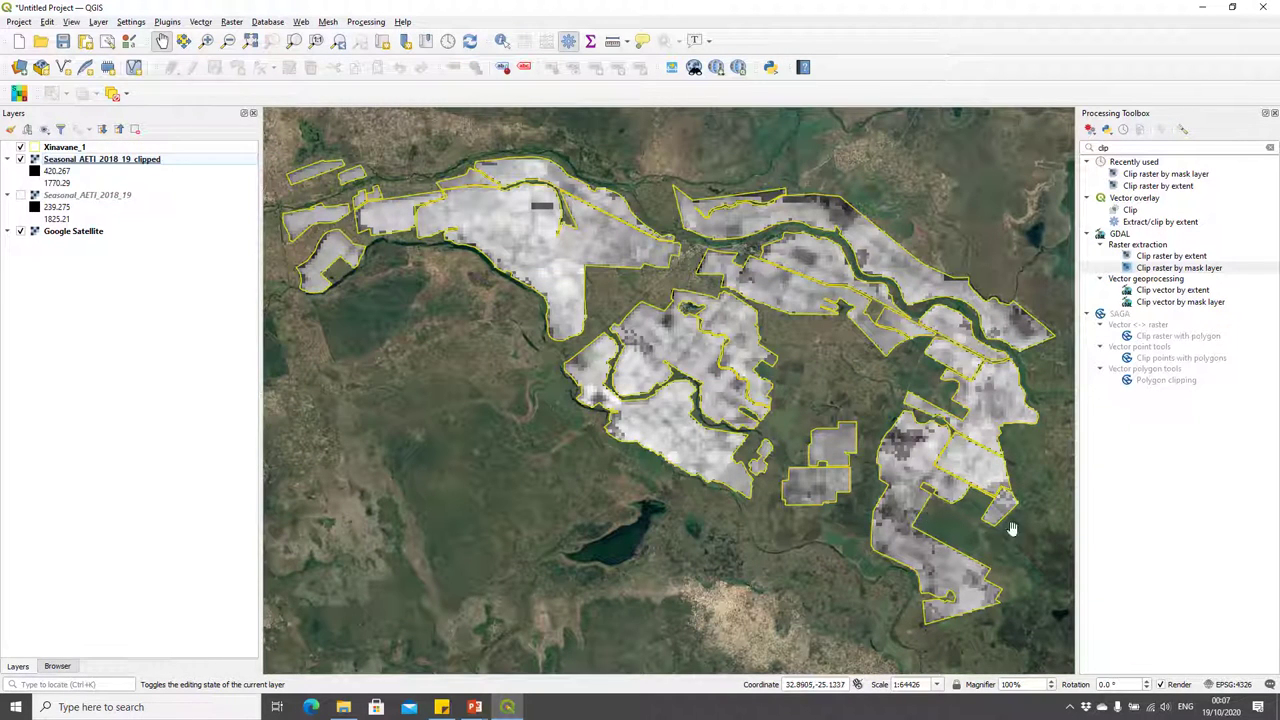
# - Remove the Seasonal_AETI_2018_19 layer via Remove Layer and confirm
pyautogui.click(117, 161)
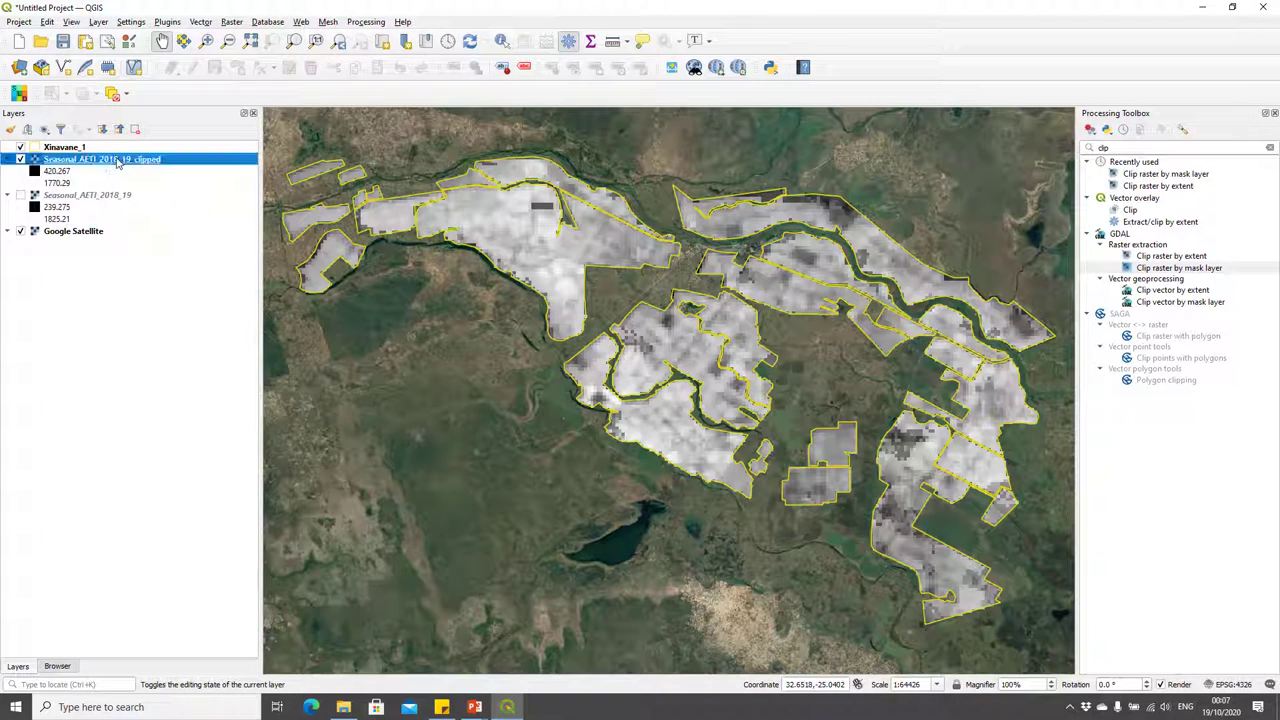
pyautogui.click(118, 200)
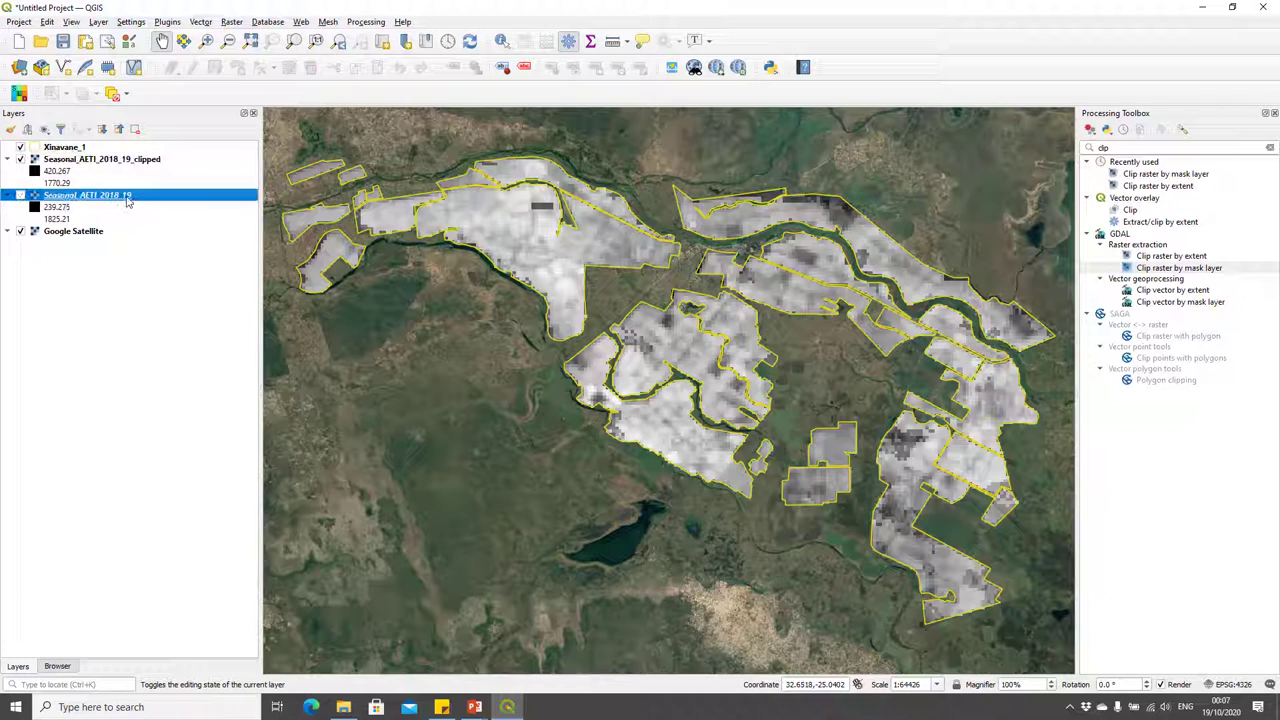
pyautogui.rightClick(125, 197)
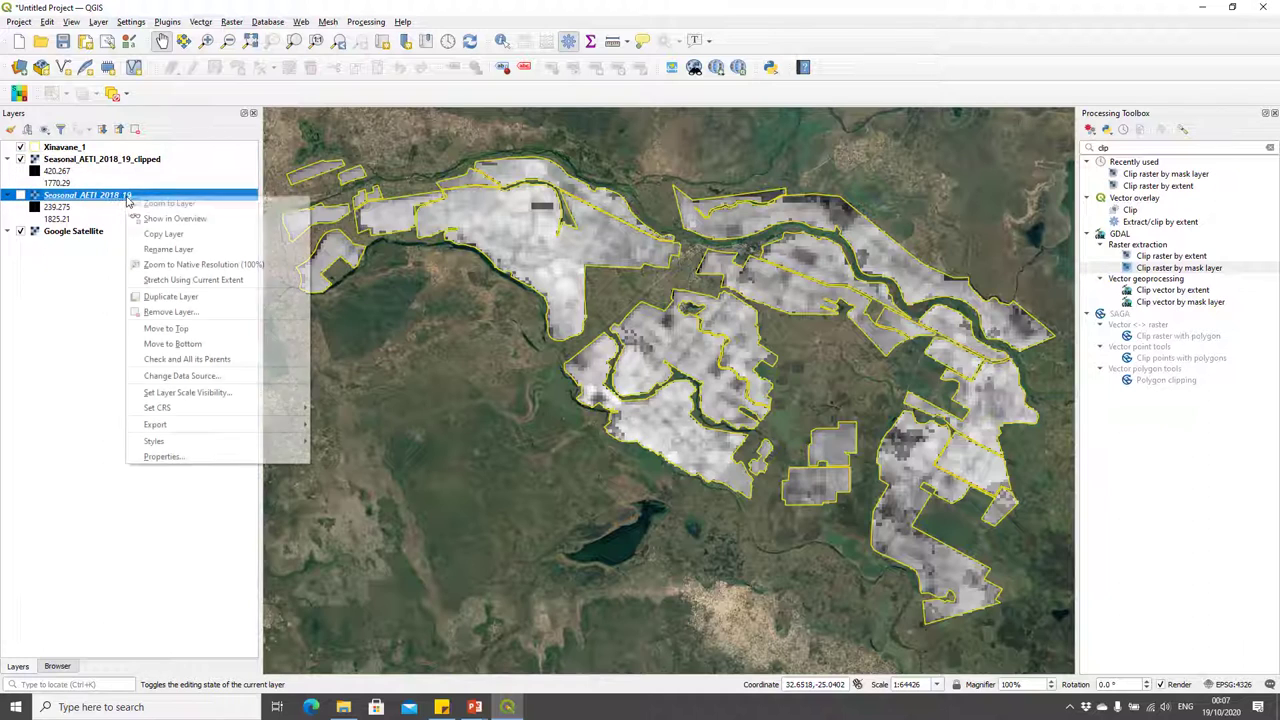
pyautogui.click(234, 311)
pyautogui.click(618, 367)
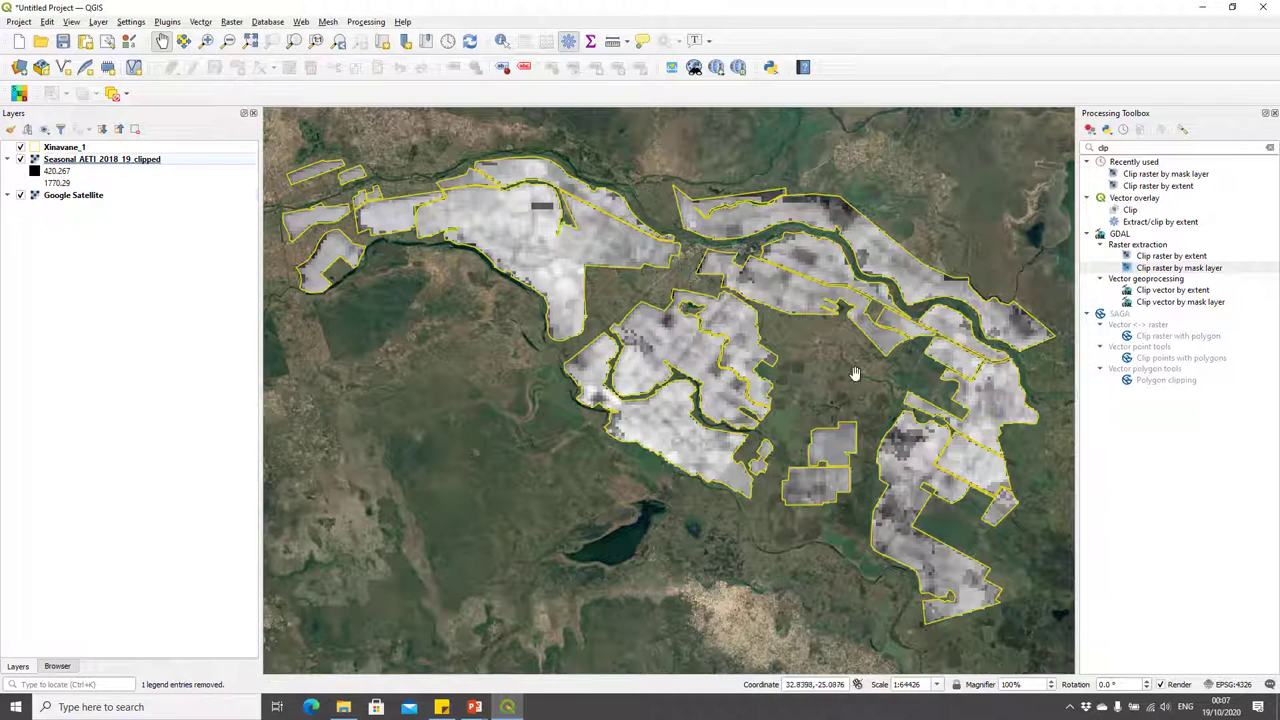
pyautogui.click(178, 160)
pyautogui.rightClick(178, 160)
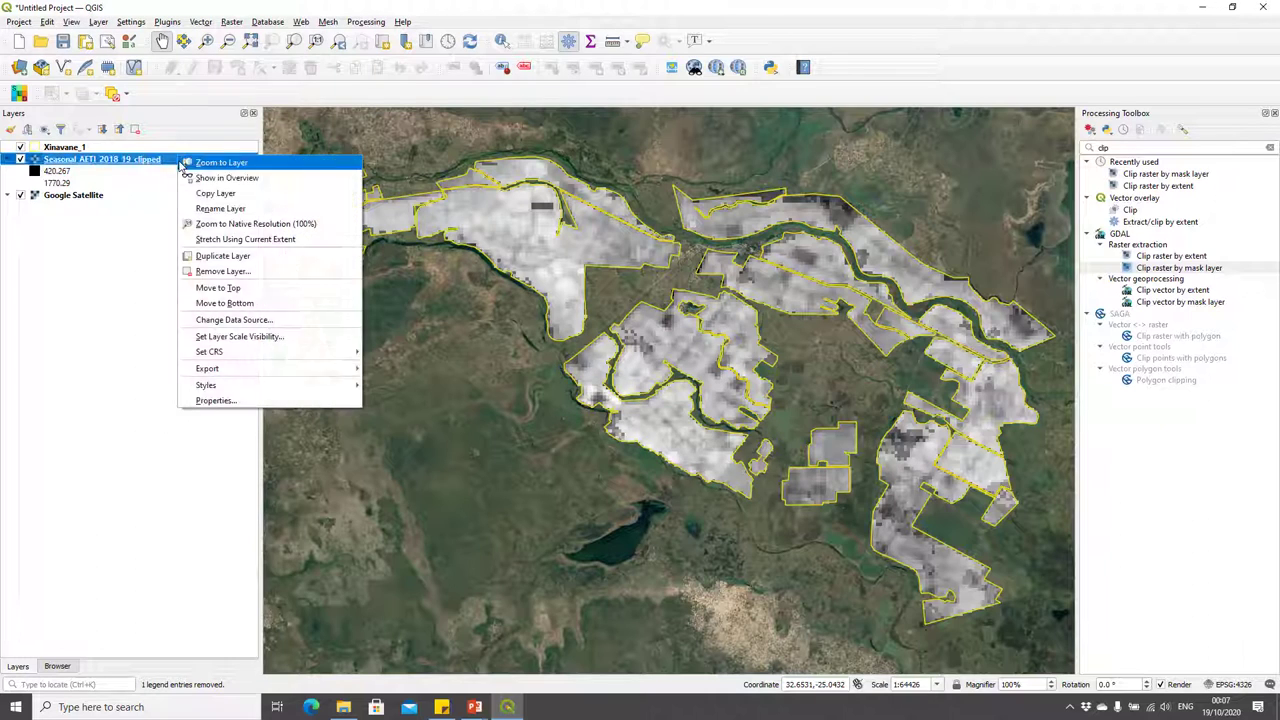
# - Style the clipped AETI raster as singleband pseudocolor with the RdYlGn ramp (420.267–1770.29)
pyautogui.click(288, 407)
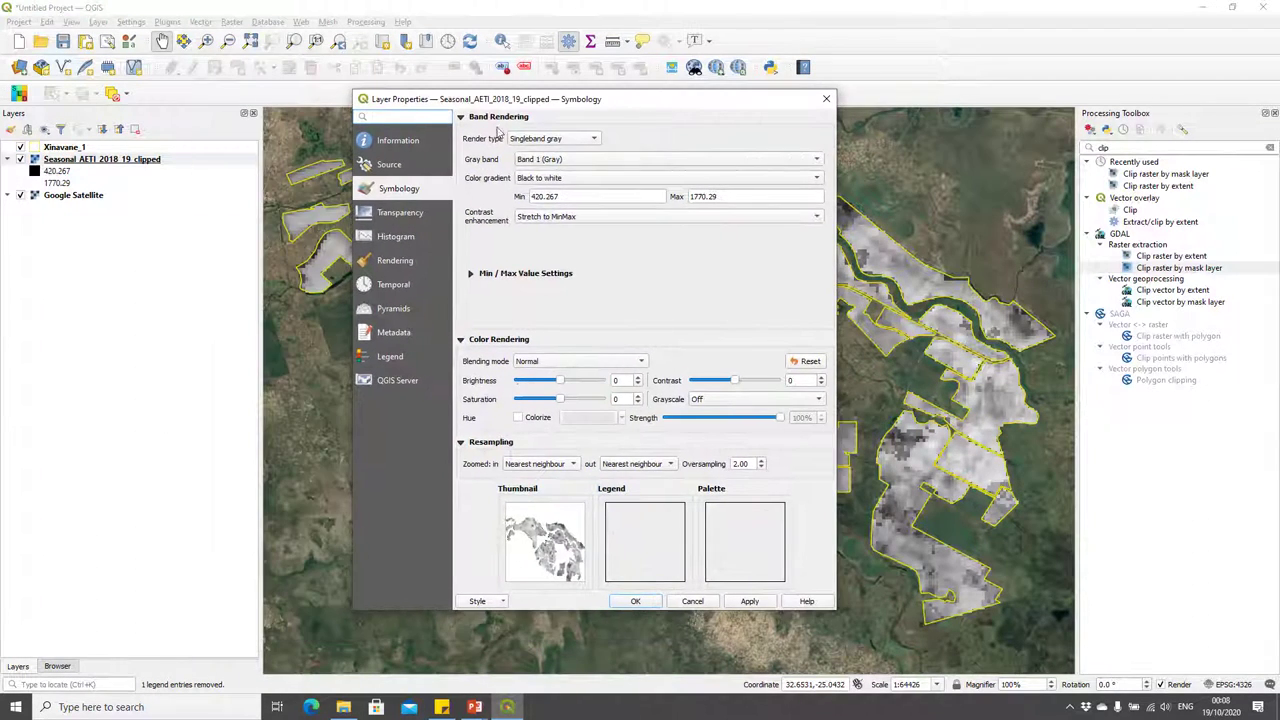
pyautogui.click(575, 140)
pyautogui.click(580, 153)
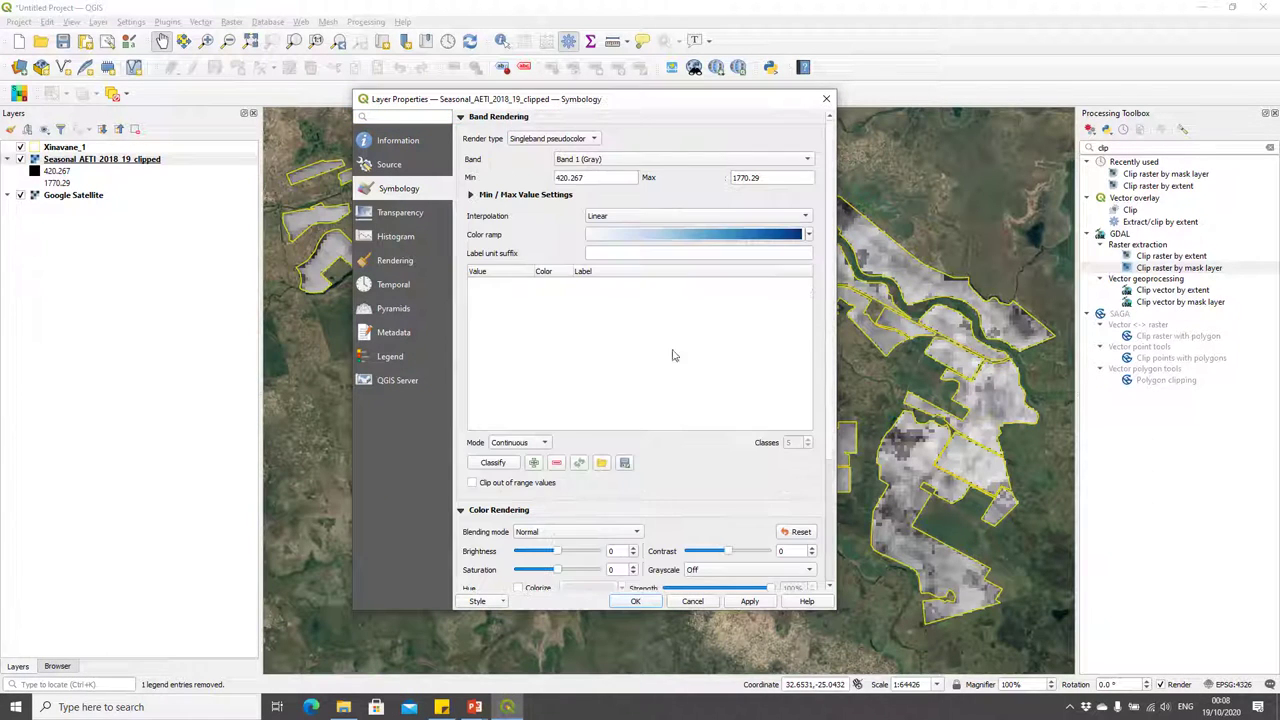
pyautogui.click(808, 234)
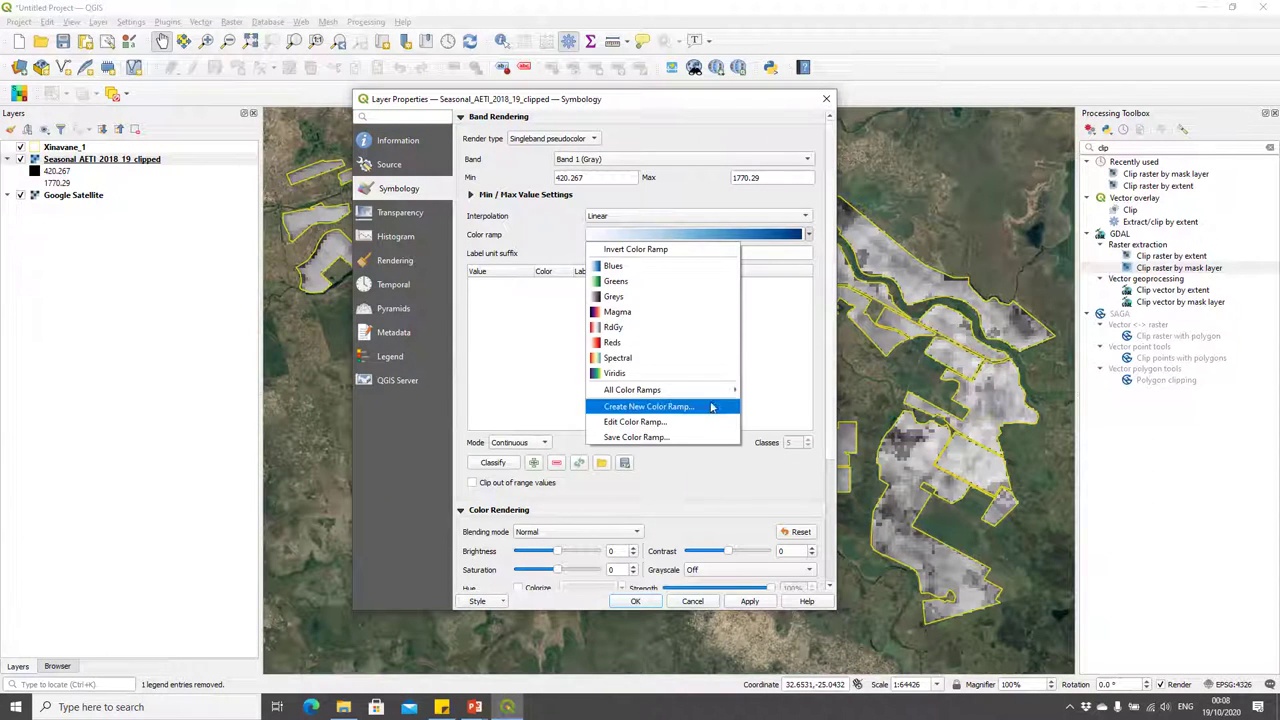
pyautogui.moveTo(700, 390)
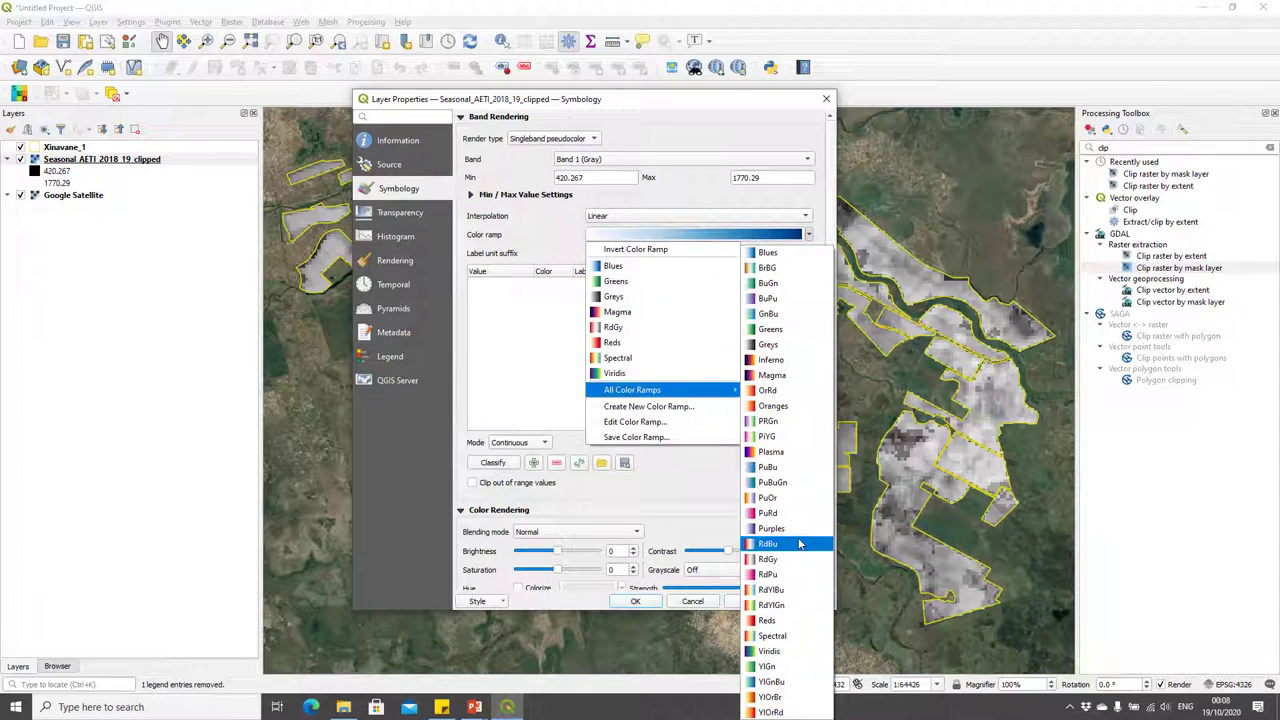
pyautogui.click(793, 607)
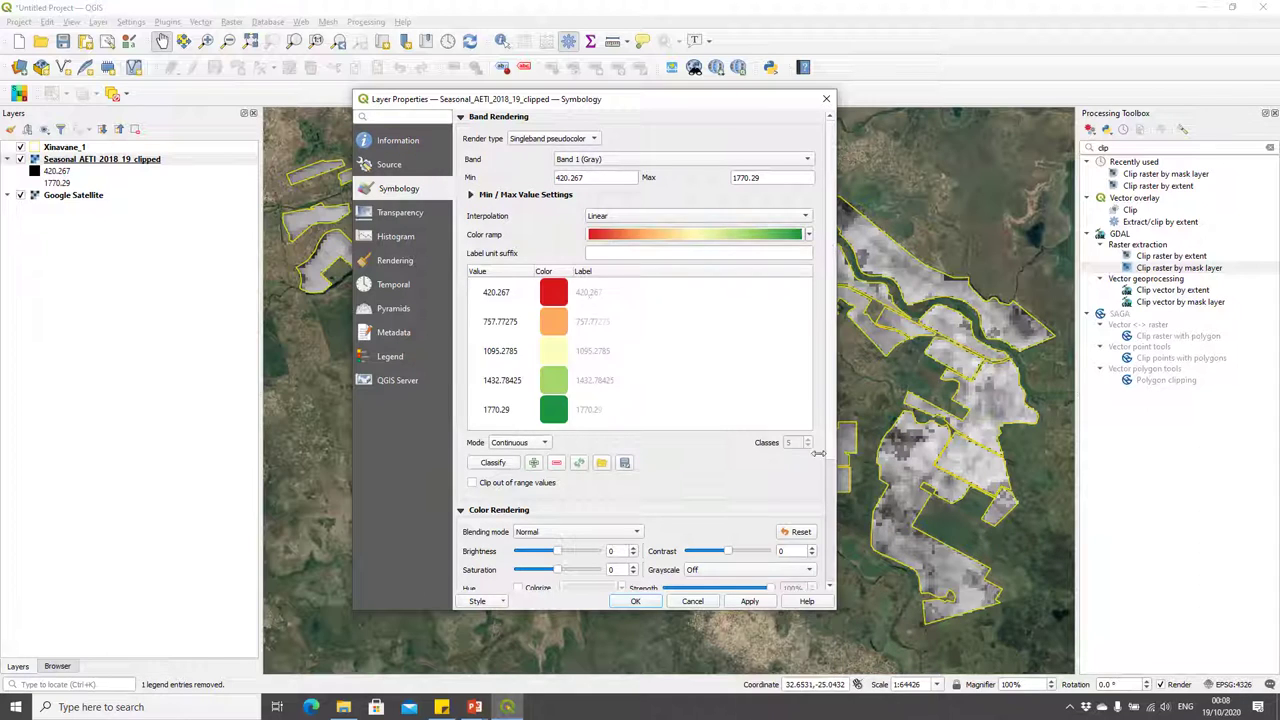
pyautogui.click(750, 601)
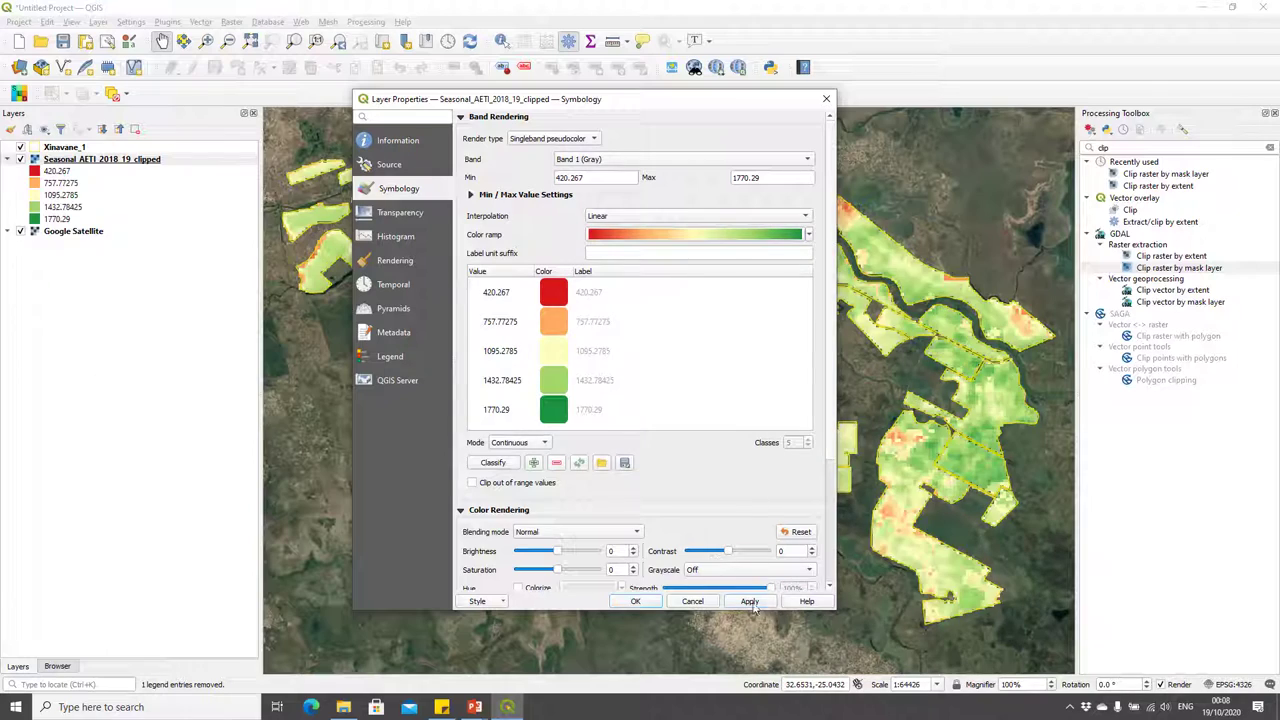
pyautogui.click(635, 601)
pyautogui.moveTo(716, 316)
pyautogui.mouseDown()
pyautogui.moveTo(742, 330)
pyautogui.moveTo(724, 324)
pyautogui.mouseUp()
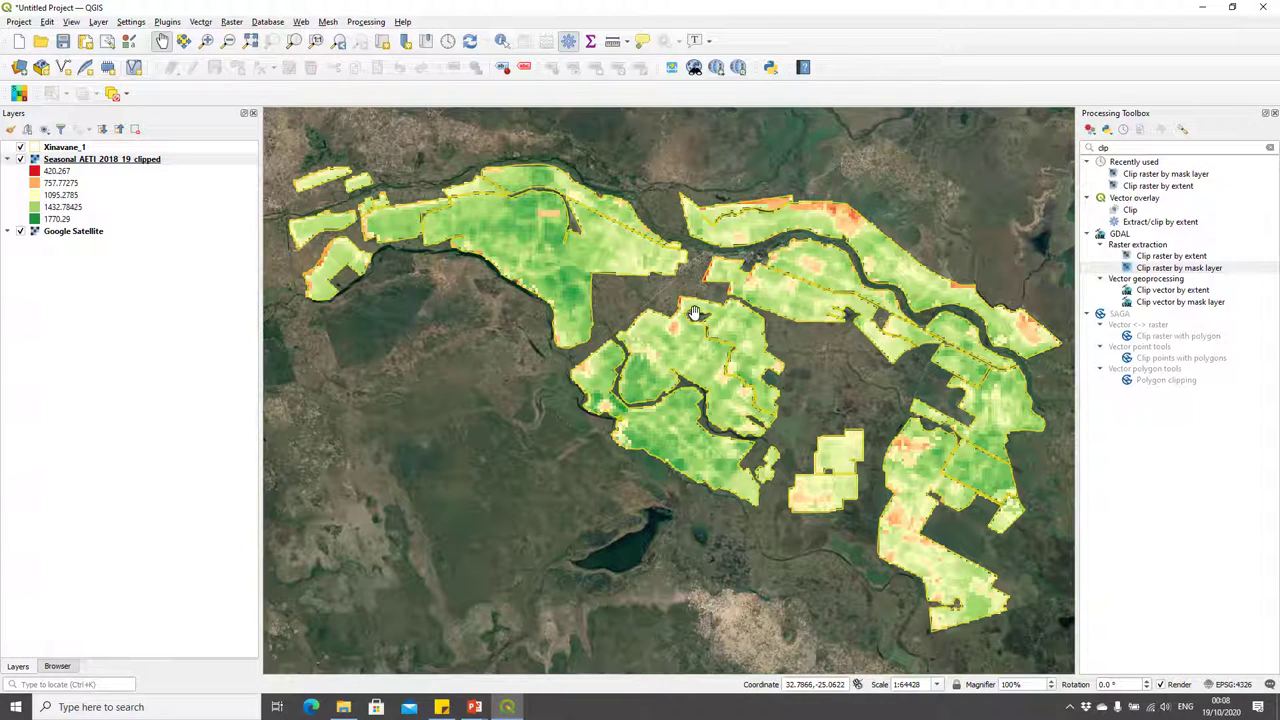
# - Save the project as 'seasonal' in the OCW Outputs folder
pyautogui.hotkey('alt', 'j')
pyautogui.press('Down')
pyautogui.press('Down')
pyautogui.press('Down')
pyautogui.press('Down')
pyautogui.press('Down')
pyautogui.press('Down')
pyautogui.press('Down')
pyautogui.press('Down')
pyautogui.press('Return')
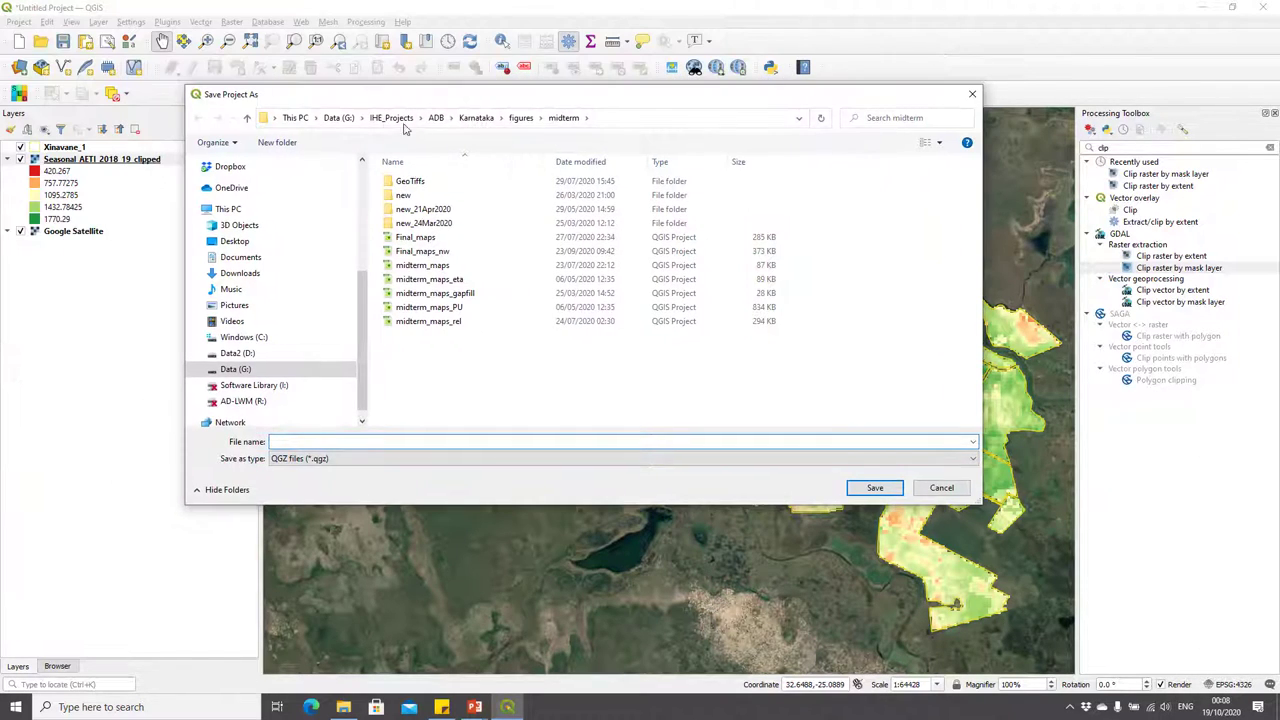
pyautogui.scroll(5, 268, 250)
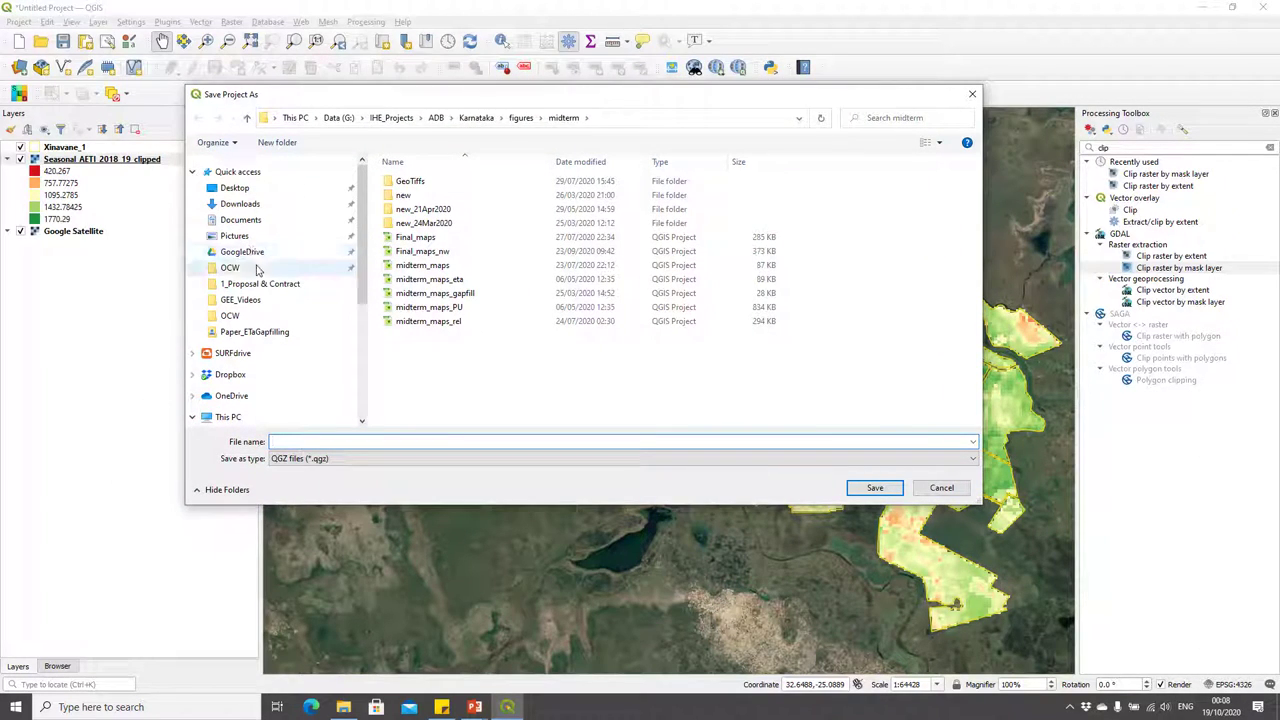
pyautogui.click(257, 270)
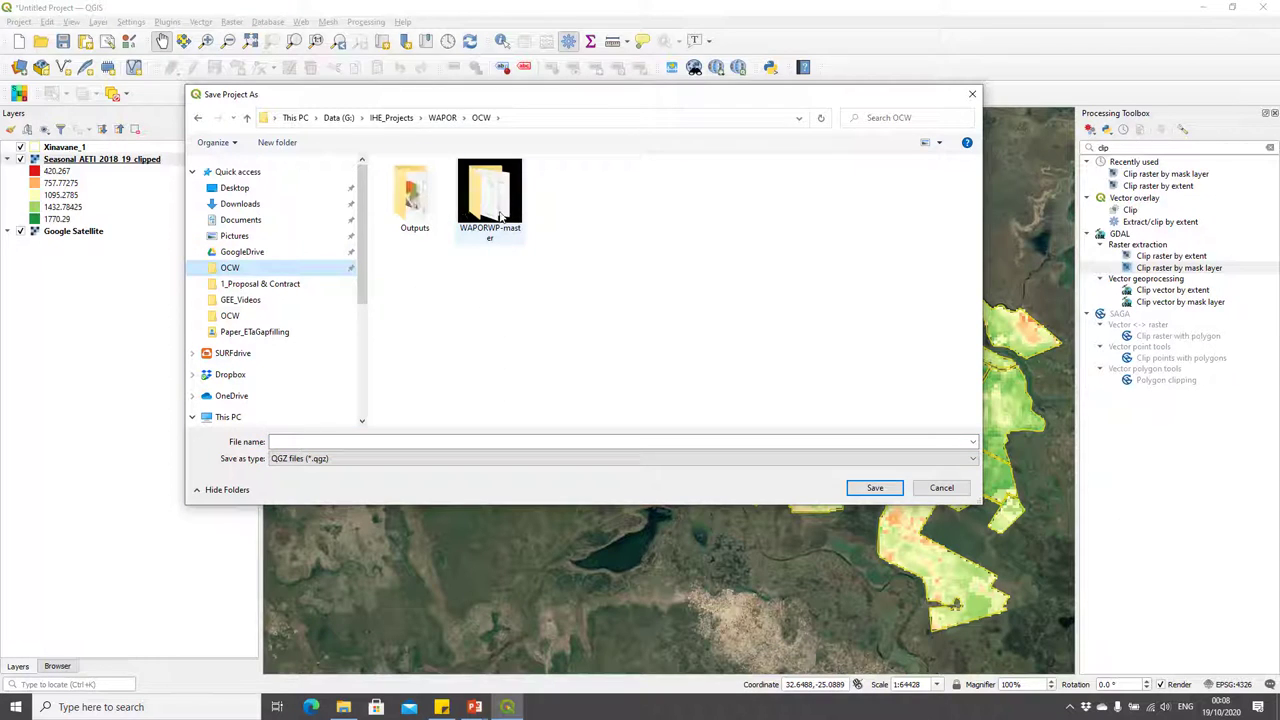
pyautogui.doubleClick(430, 228)
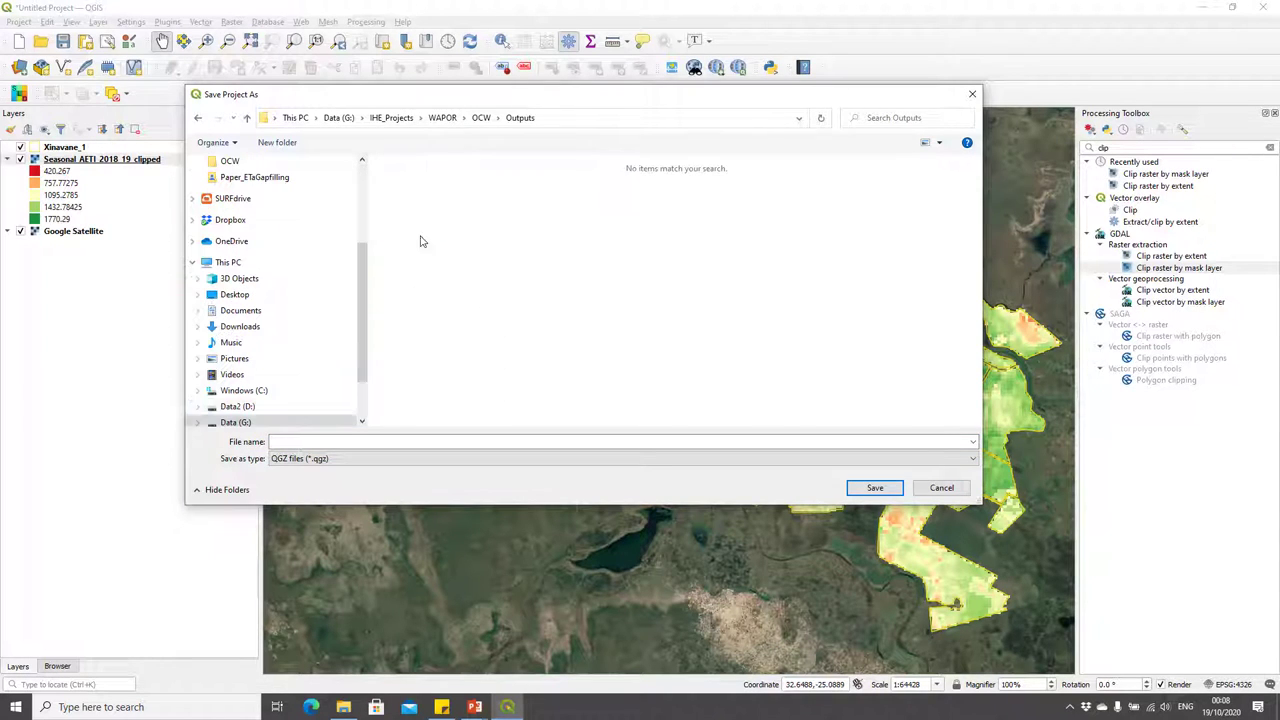
pyautogui.click(494, 441)
pyautogui.write('seasonal')
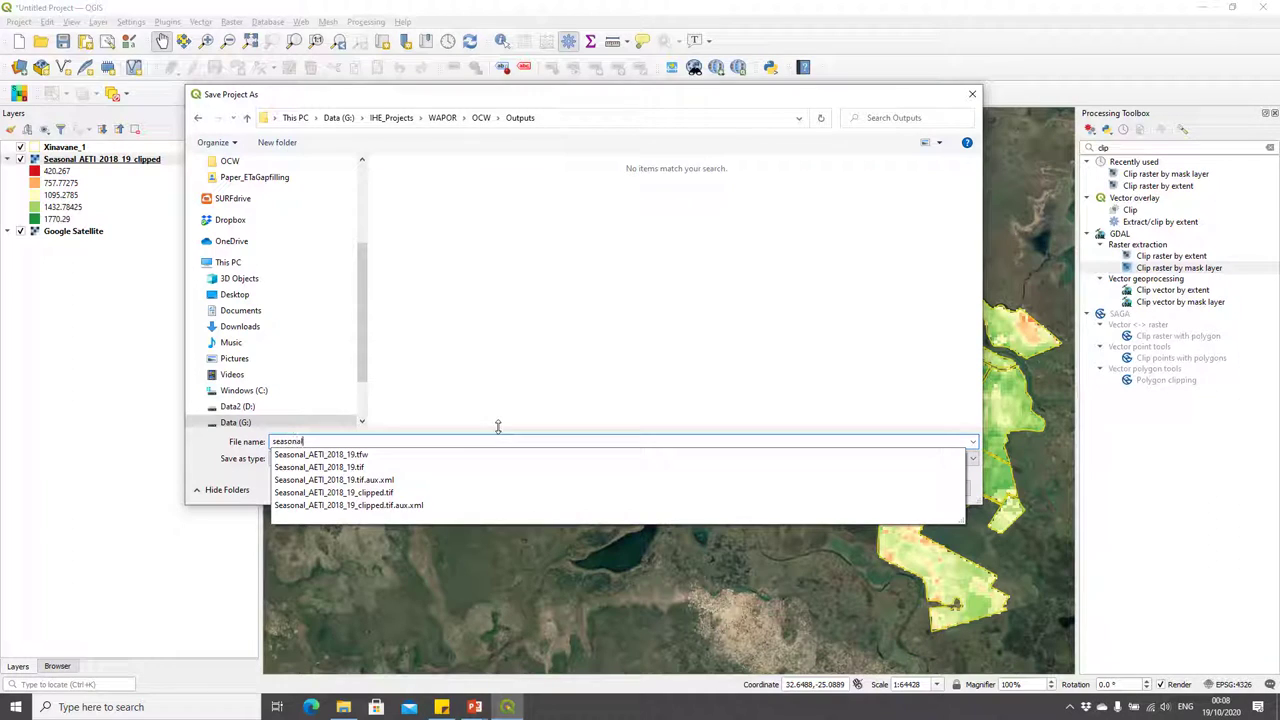
pyautogui.press('Return')
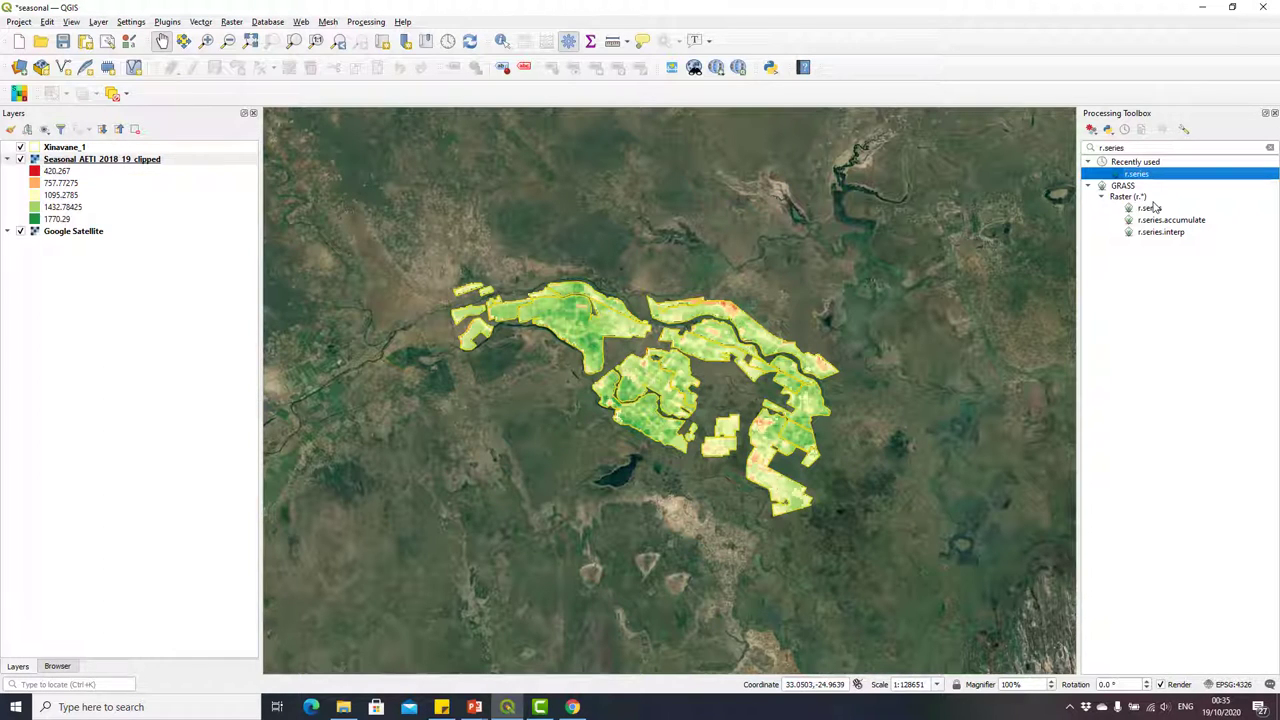
pyautogui.click(193, 161)
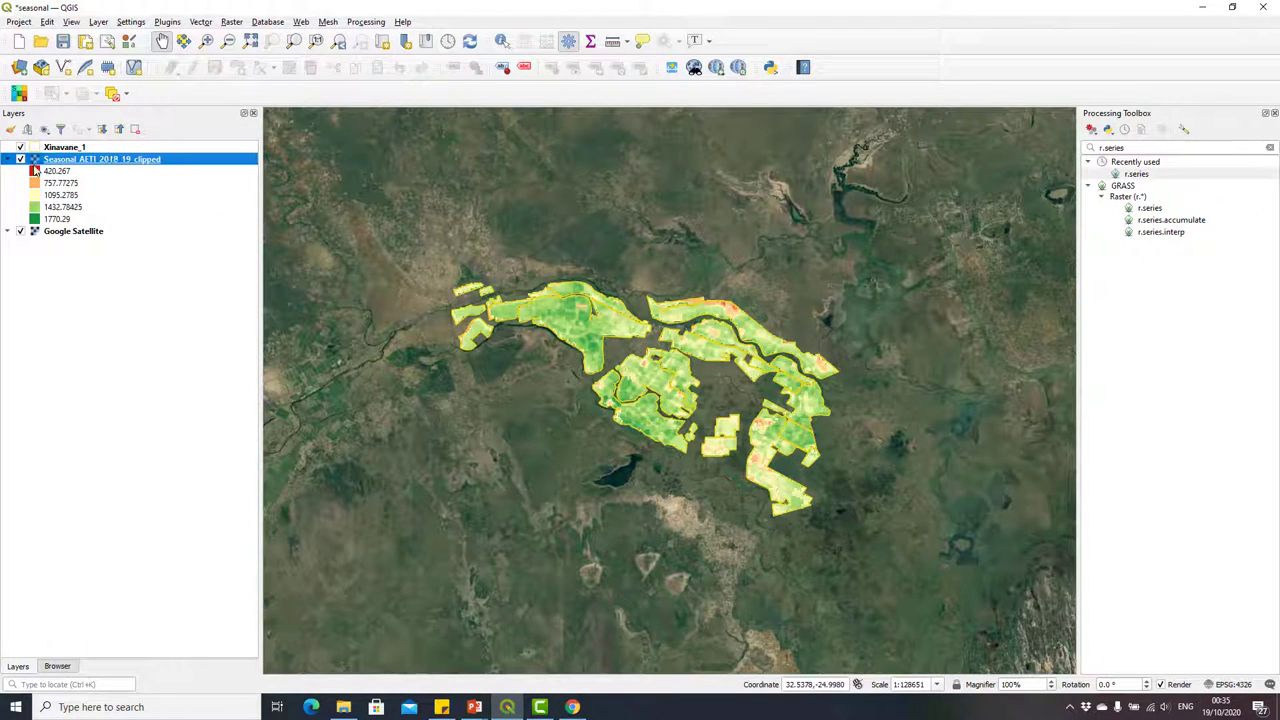
pyautogui.rightClick(116, 160)
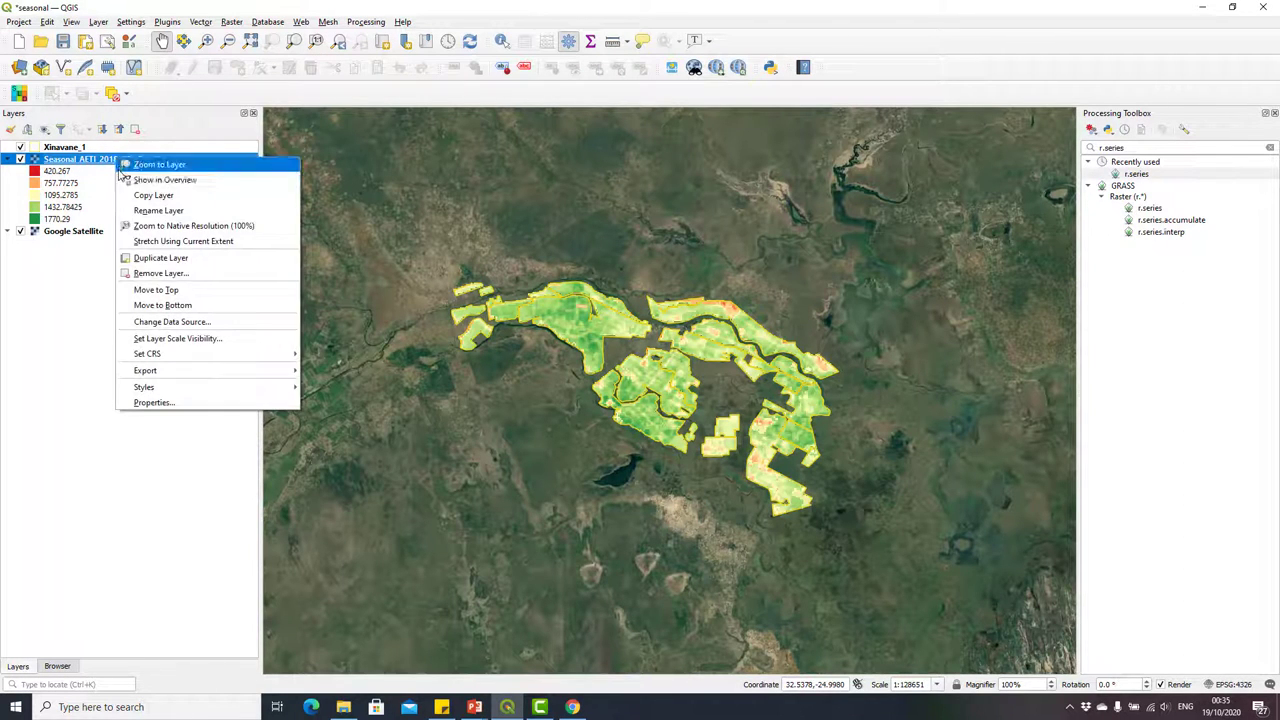
pyautogui.click(195, 406)
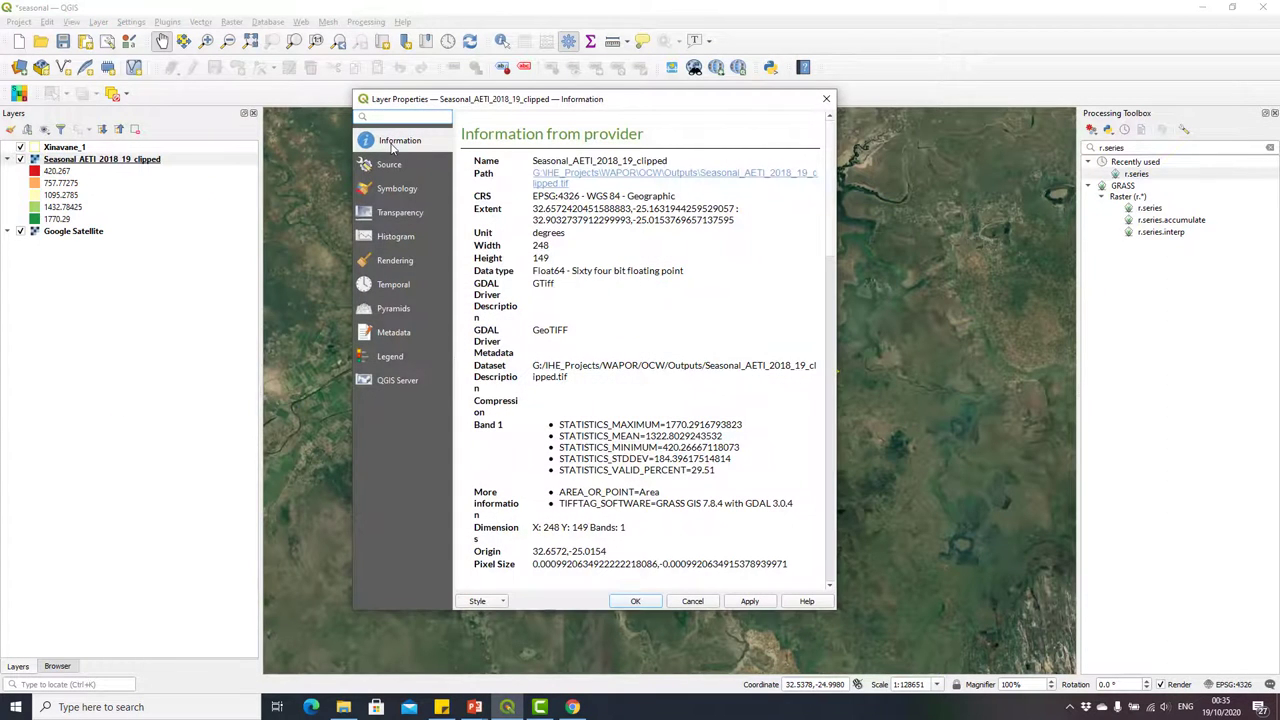
pyautogui.scroll(-4, 603, 316)
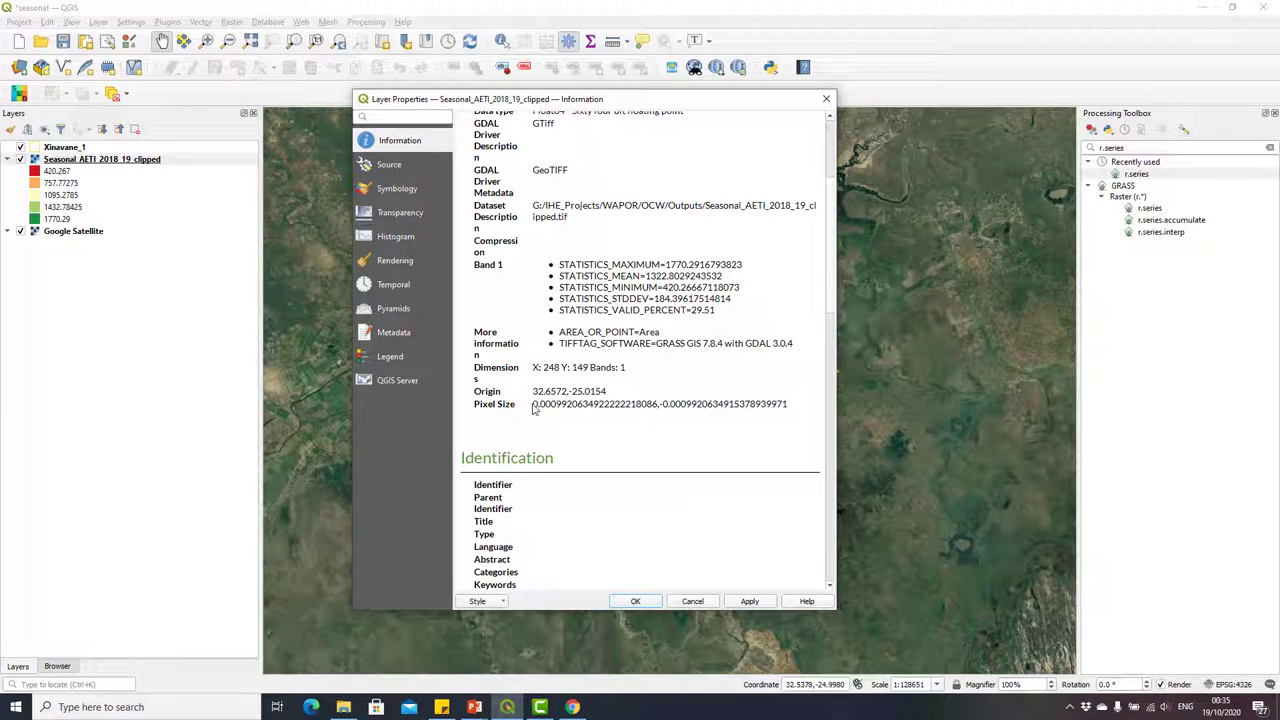
pyautogui.moveTo(534, 404); pyautogui.dragTo(574, 407)
pyautogui.click(648, 603)
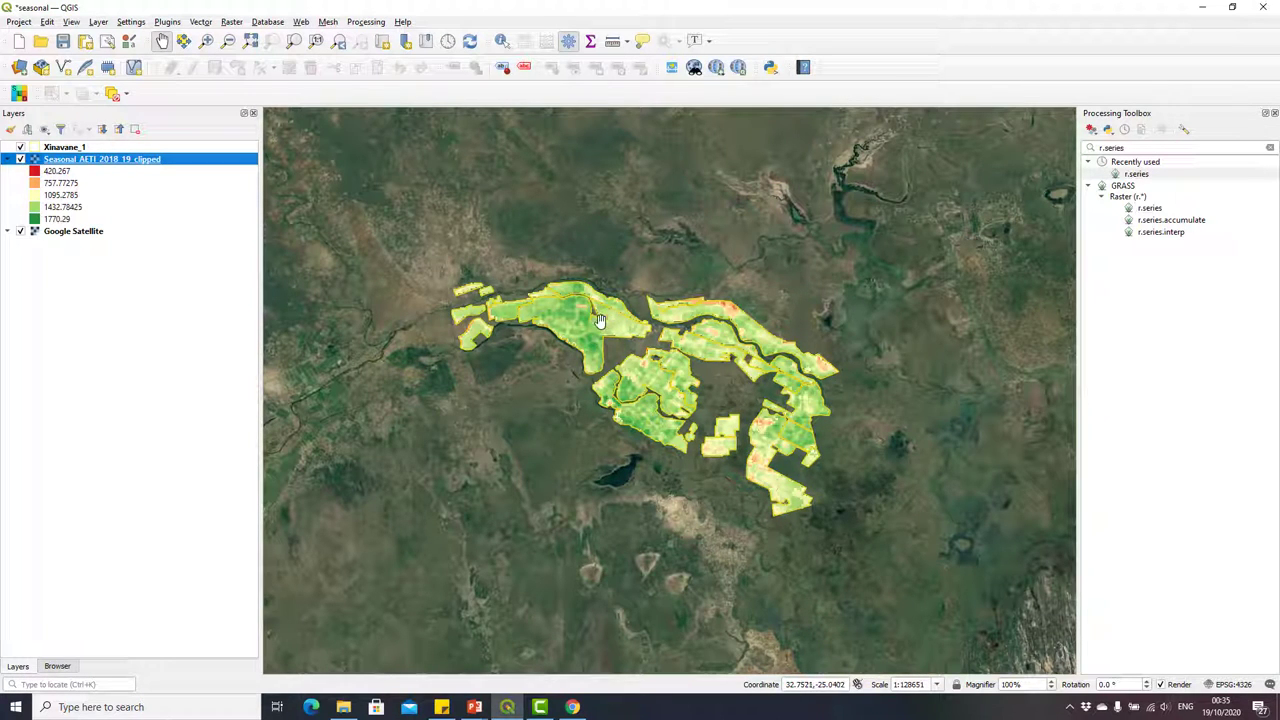
# - Open r.series and choose to add input rasters from files
pyautogui.doubleClick(1165, 177)
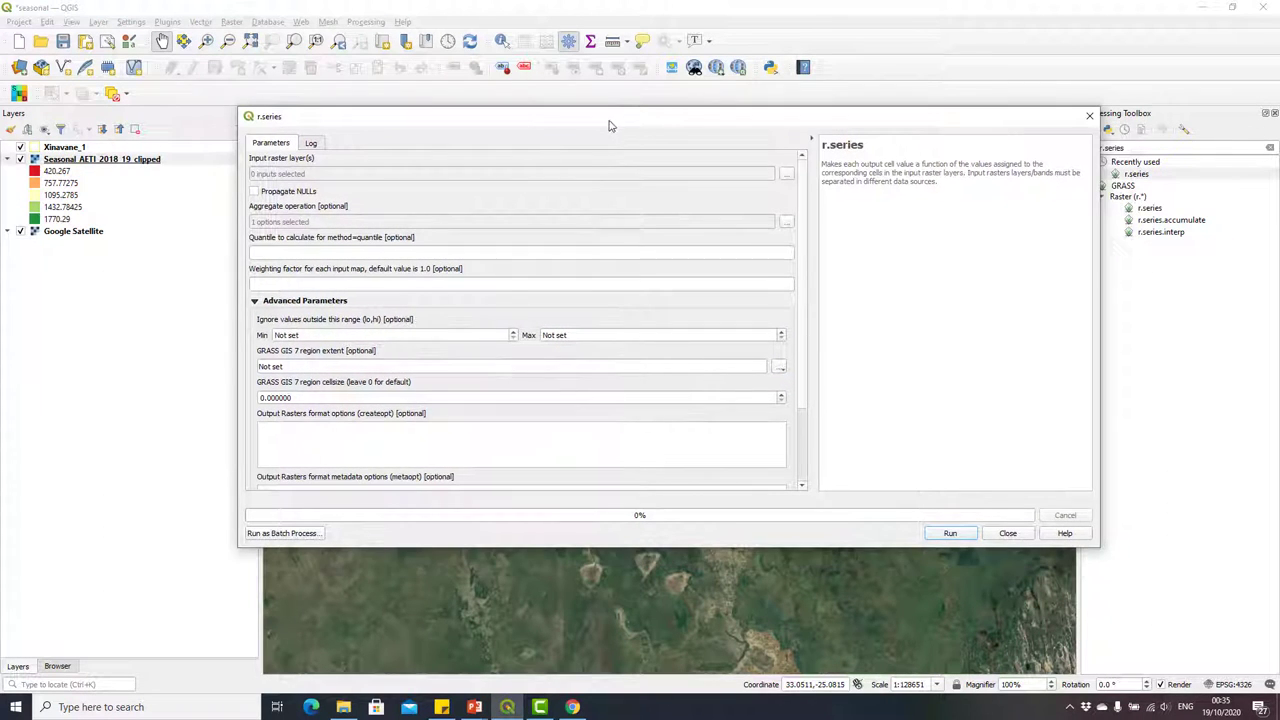
pyautogui.moveTo(1097, 550); pyautogui.dragTo(1008, 586)
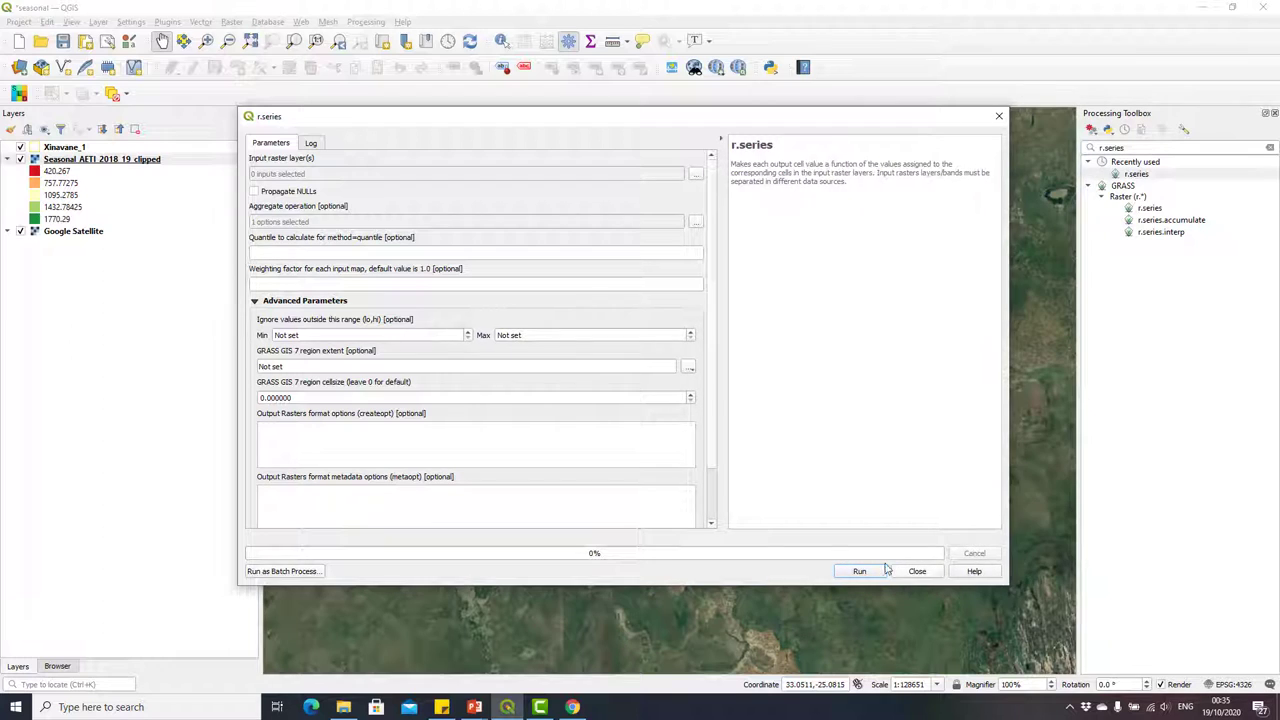
pyautogui.click(695, 174)
pyautogui.click(697, 241)
# - Add L1_RET_1828 through L1_RET_1927 from the L1_RET_D folder as inputs
pyautogui.moveTo(658, 138); pyautogui.dragTo(636, 101)
pyautogui.click(631, 123)
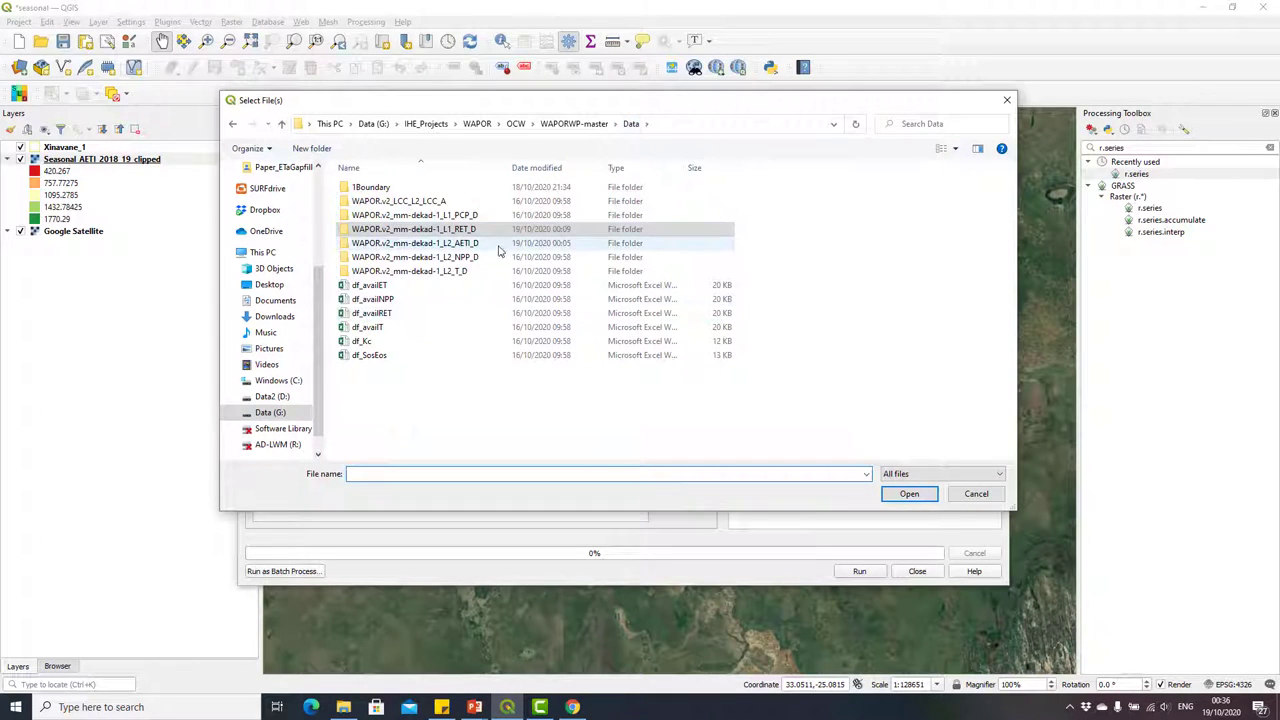
pyautogui.click(427, 233)
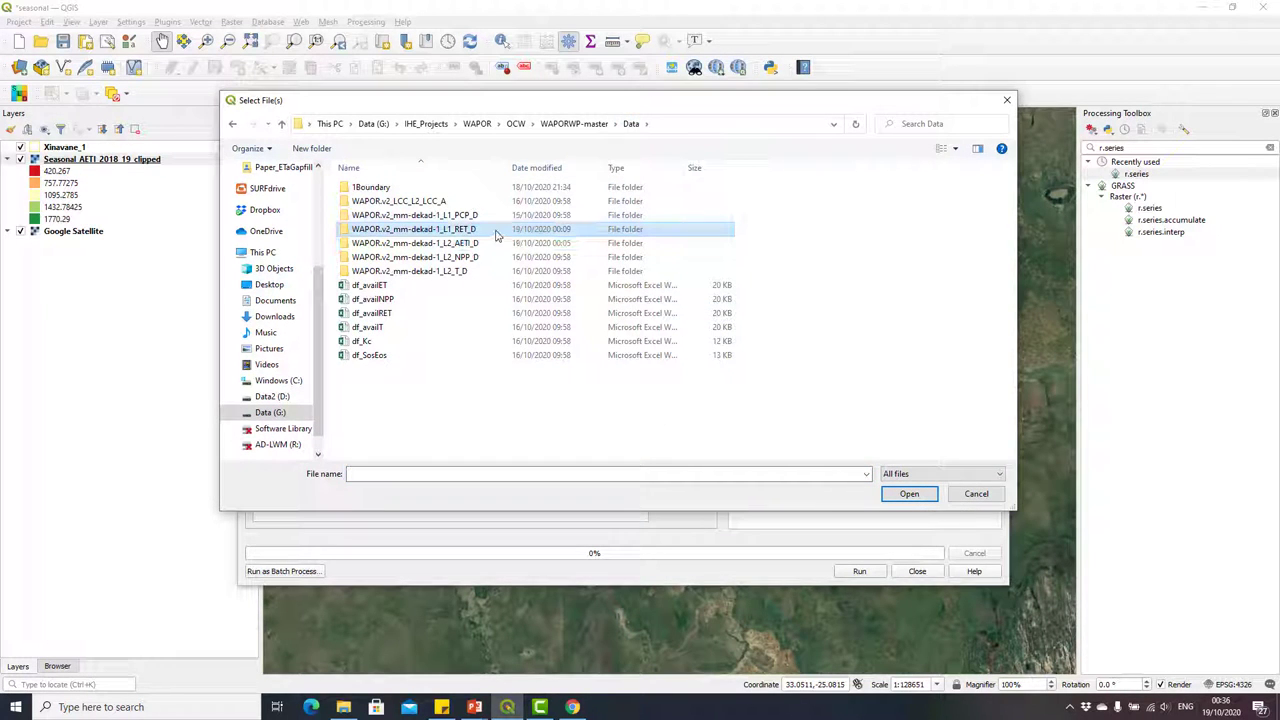
pyautogui.doubleClick(497, 234)
pyautogui.click(640, 301)
pyautogui.scroll(-3, 641, 308)
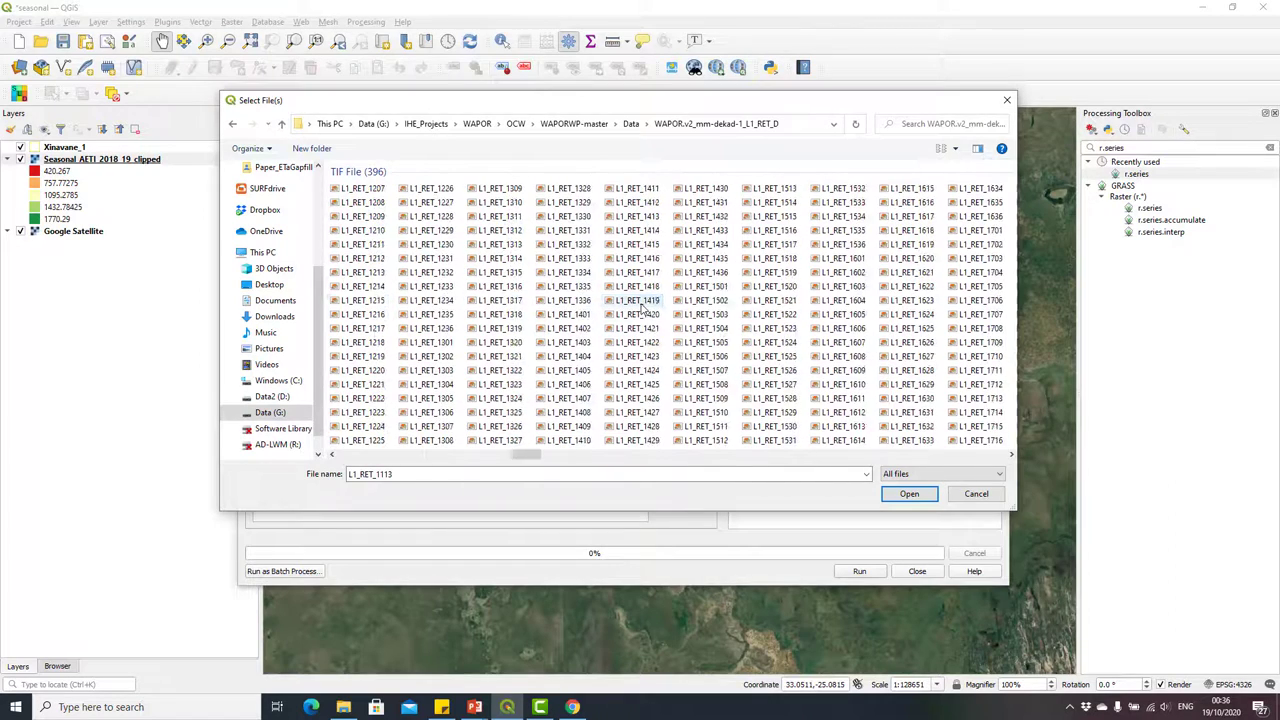
pyautogui.scroll(-5, 641, 308)
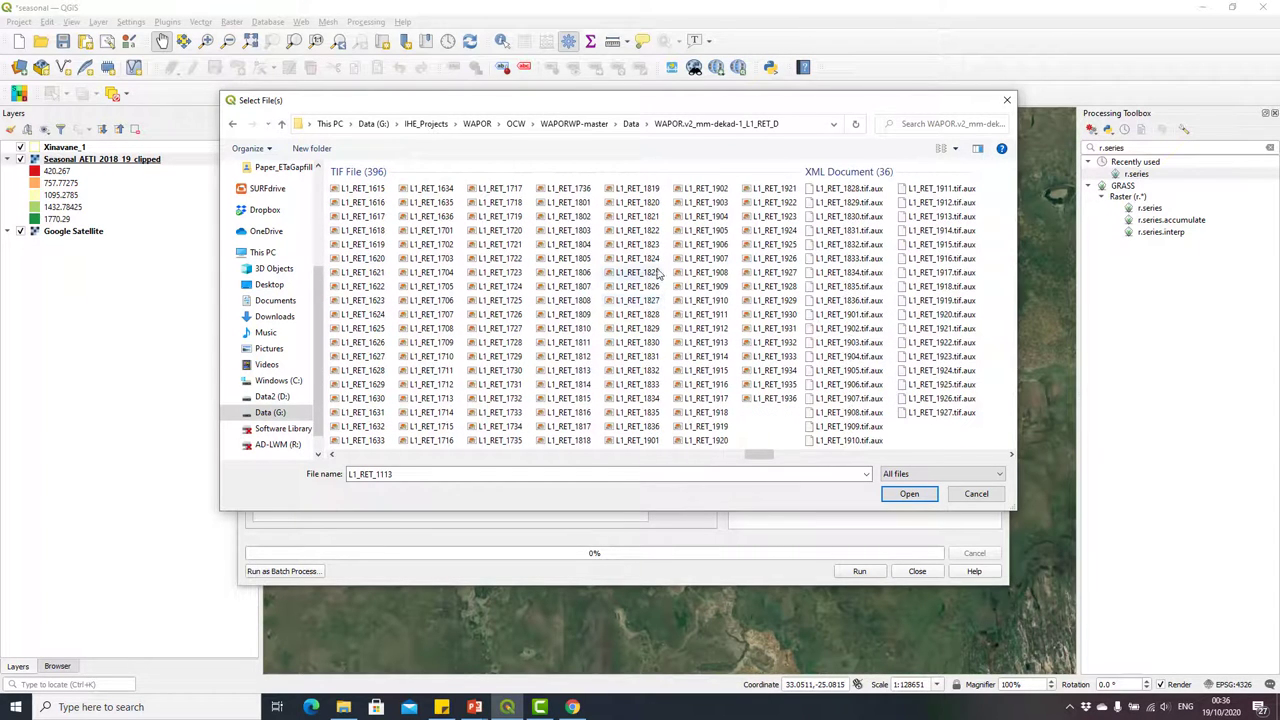
pyautogui.click(645, 316)
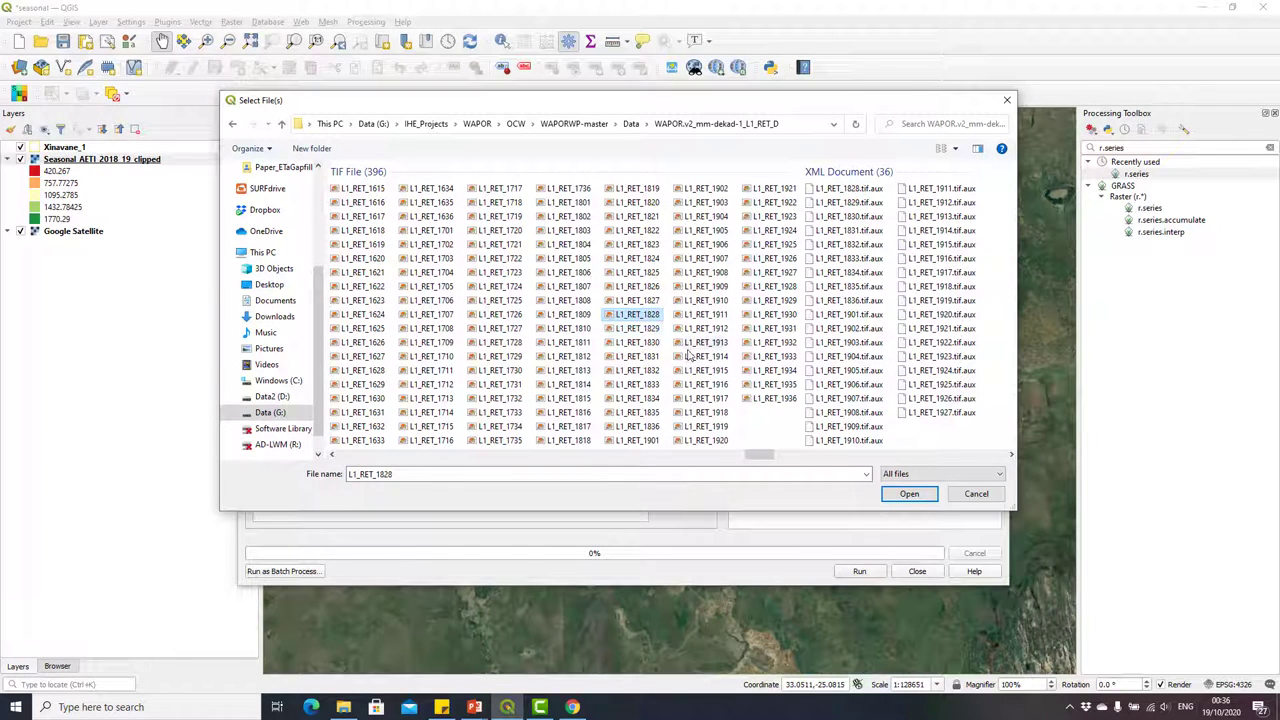
pyautogui.keyDown('shift'); pyautogui.click(775, 274); pyautogui.keyUp('shift')
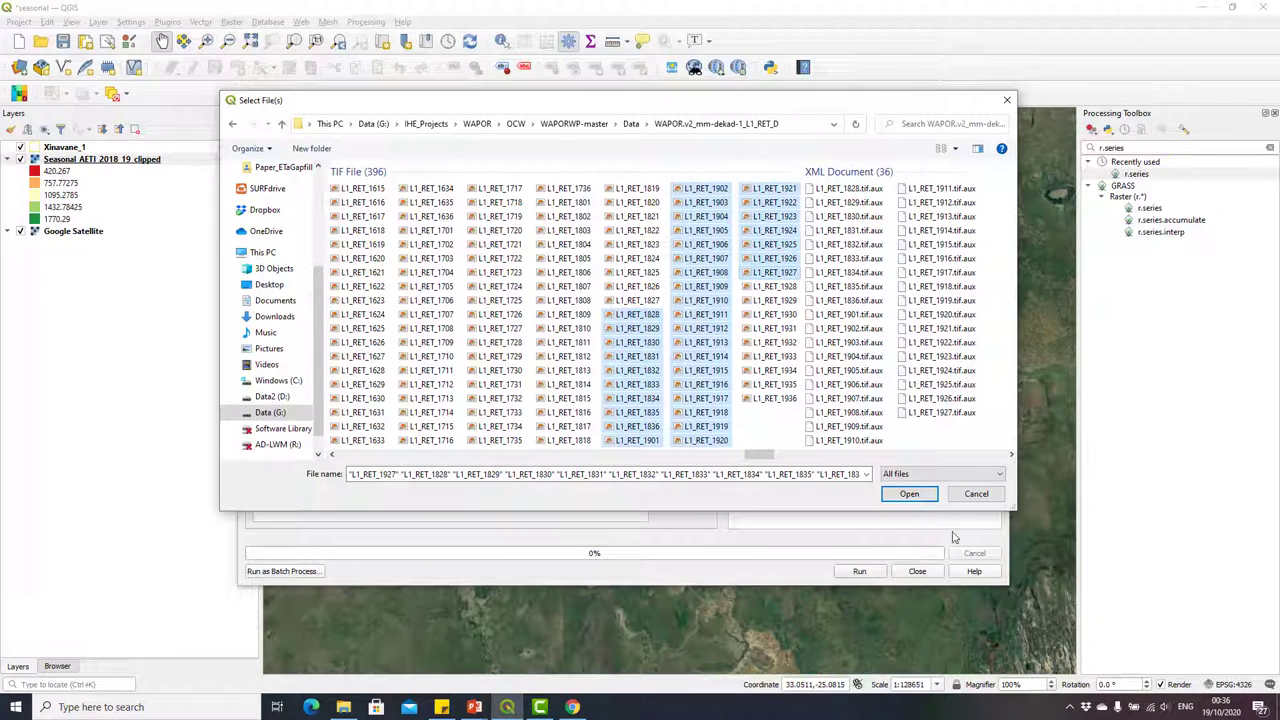
pyautogui.click(908, 493)
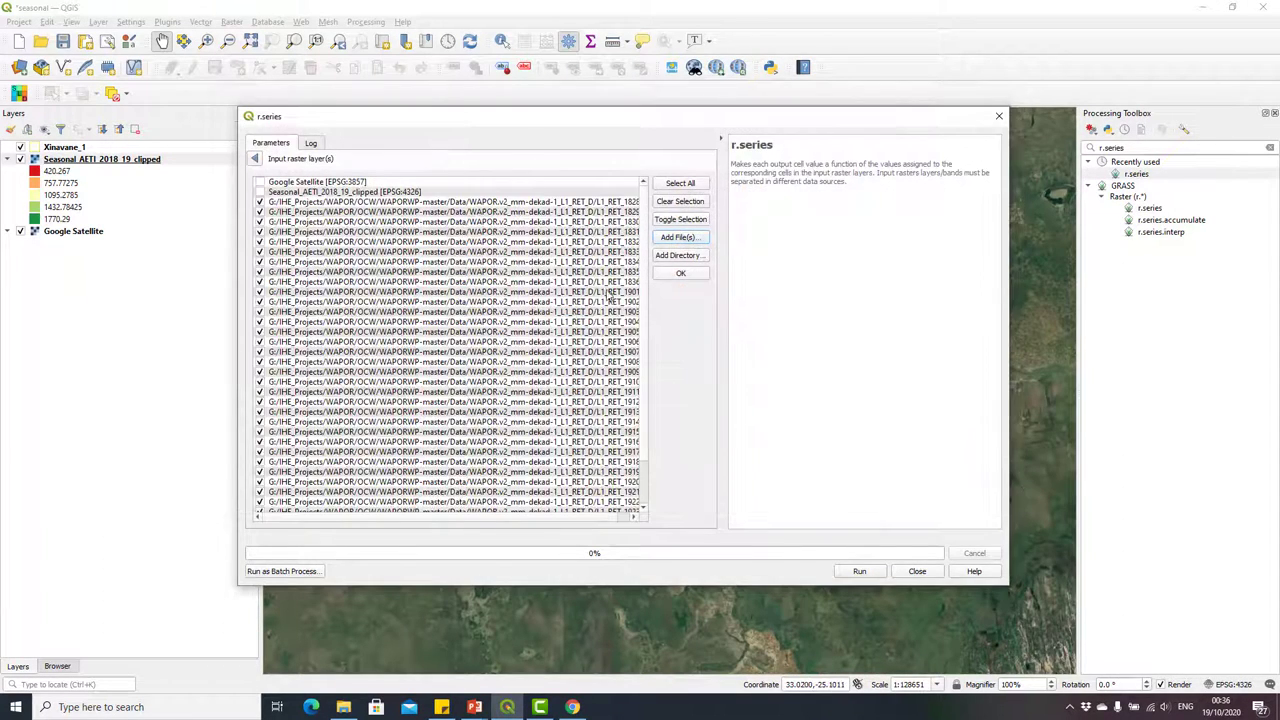
# - Confirm the 36 RET inputs and set the aggregate operation to sum
pyautogui.press('Escape')
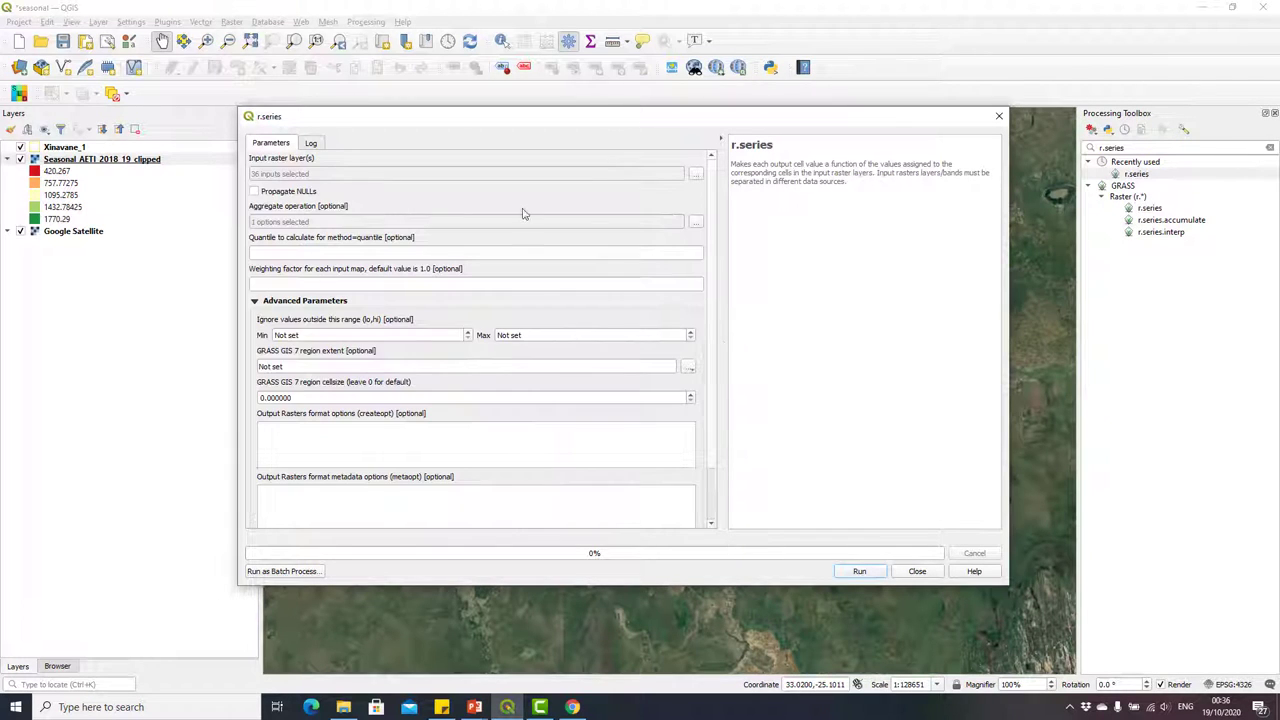
pyautogui.click(696, 222)
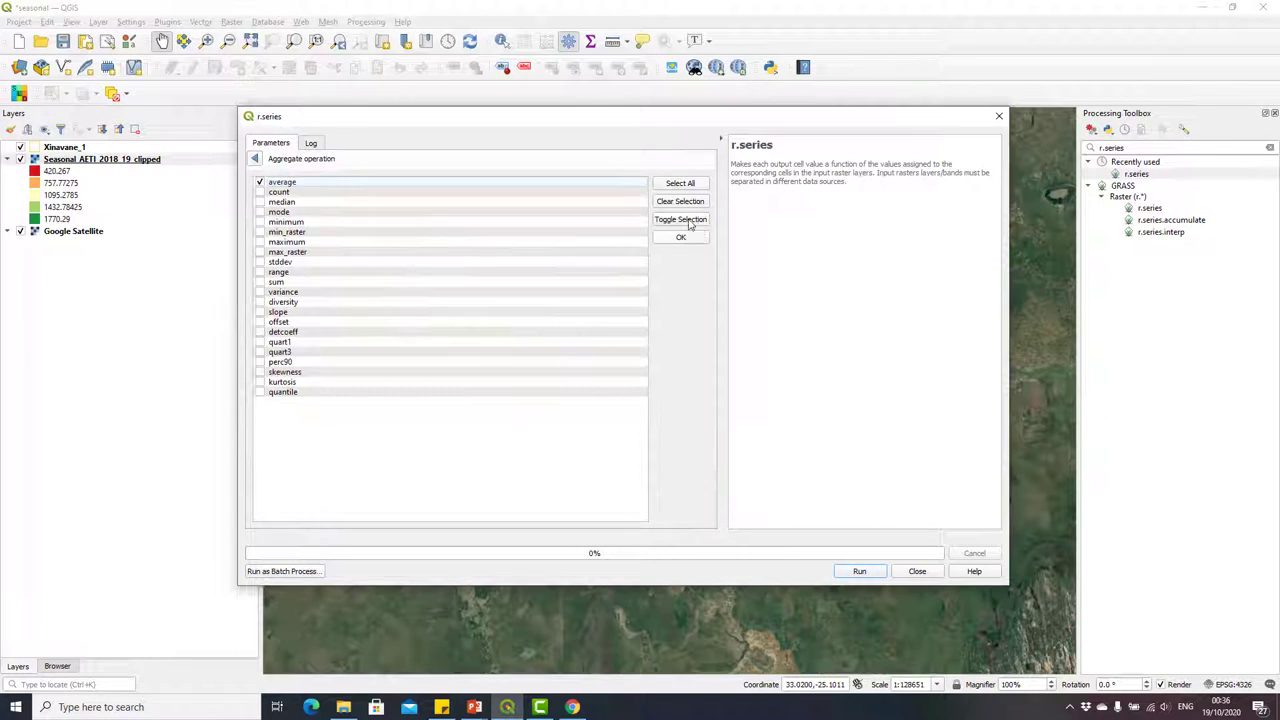
pyautogui.click(261, 183)
pyautogui.click(683, 239)
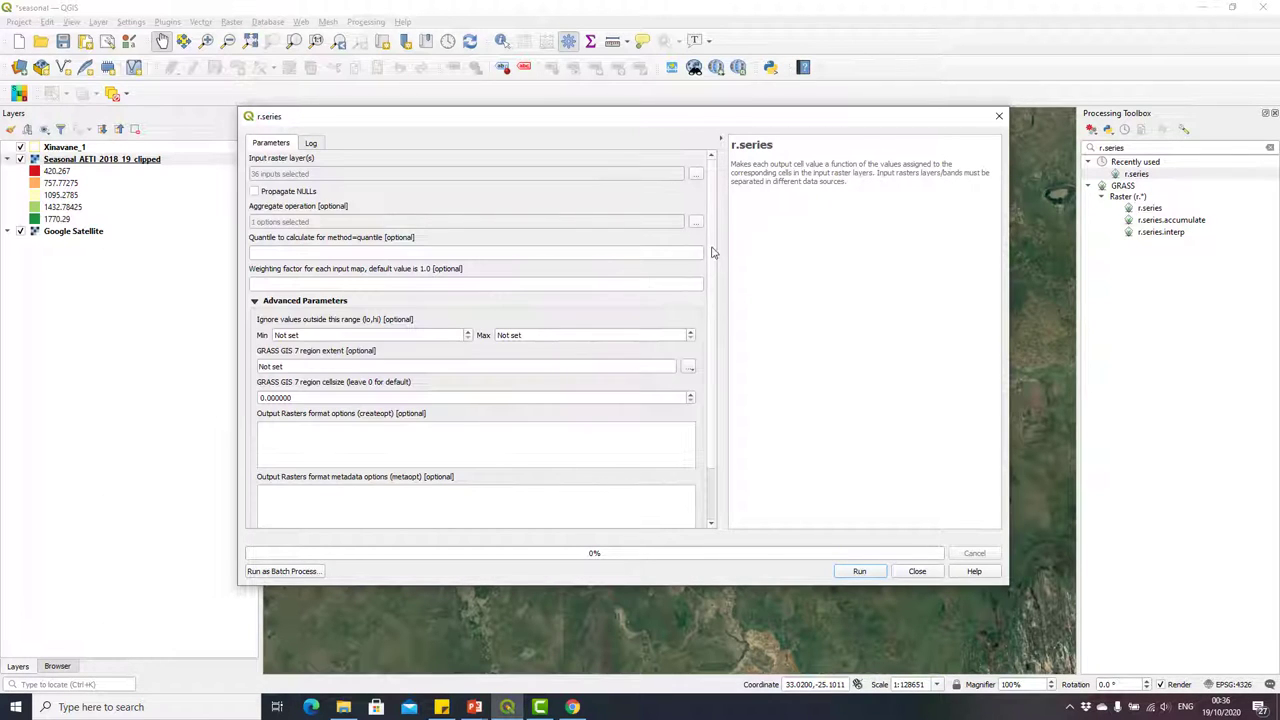
pyautogui.scroll(-2, 710, 260)
pyautogui.scroll(2, 710, 290)
# - Set the region cellsize to 0.00099 in the advanced parameters
pyautogui.click(254, 302)
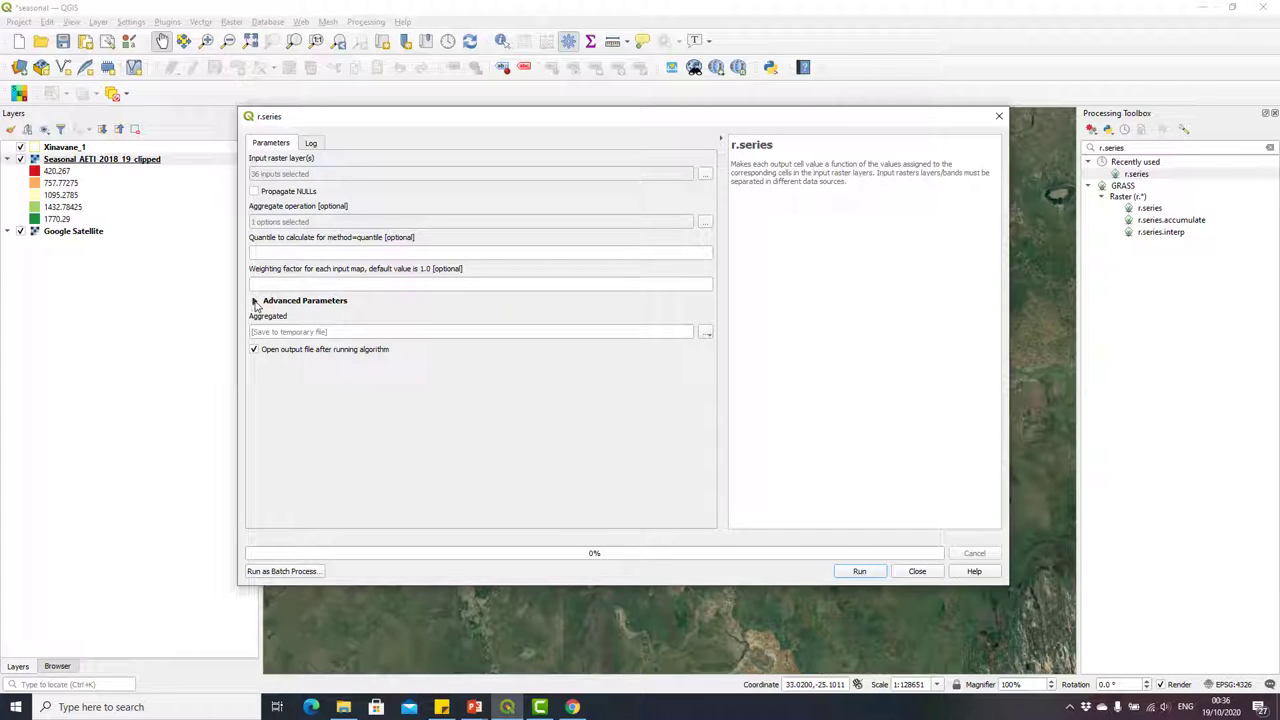
pyautogui.click(255, 302)
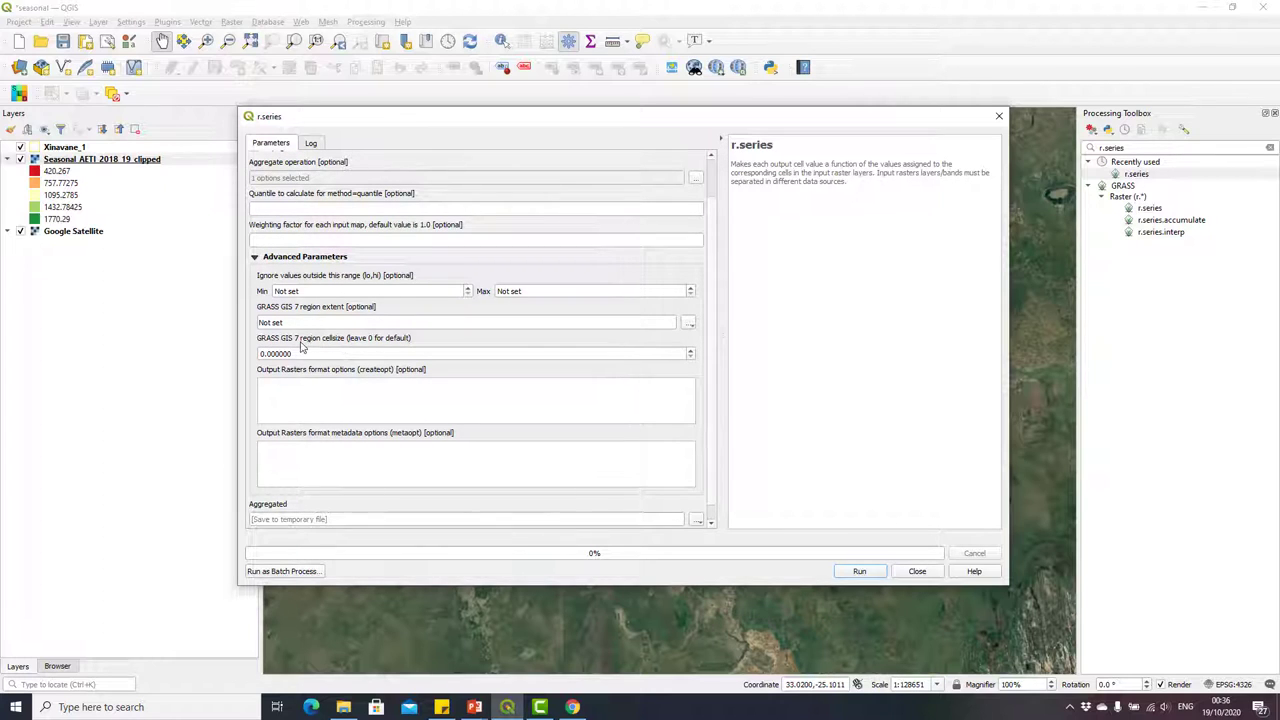
pyautogui.moveTo(340, 345)
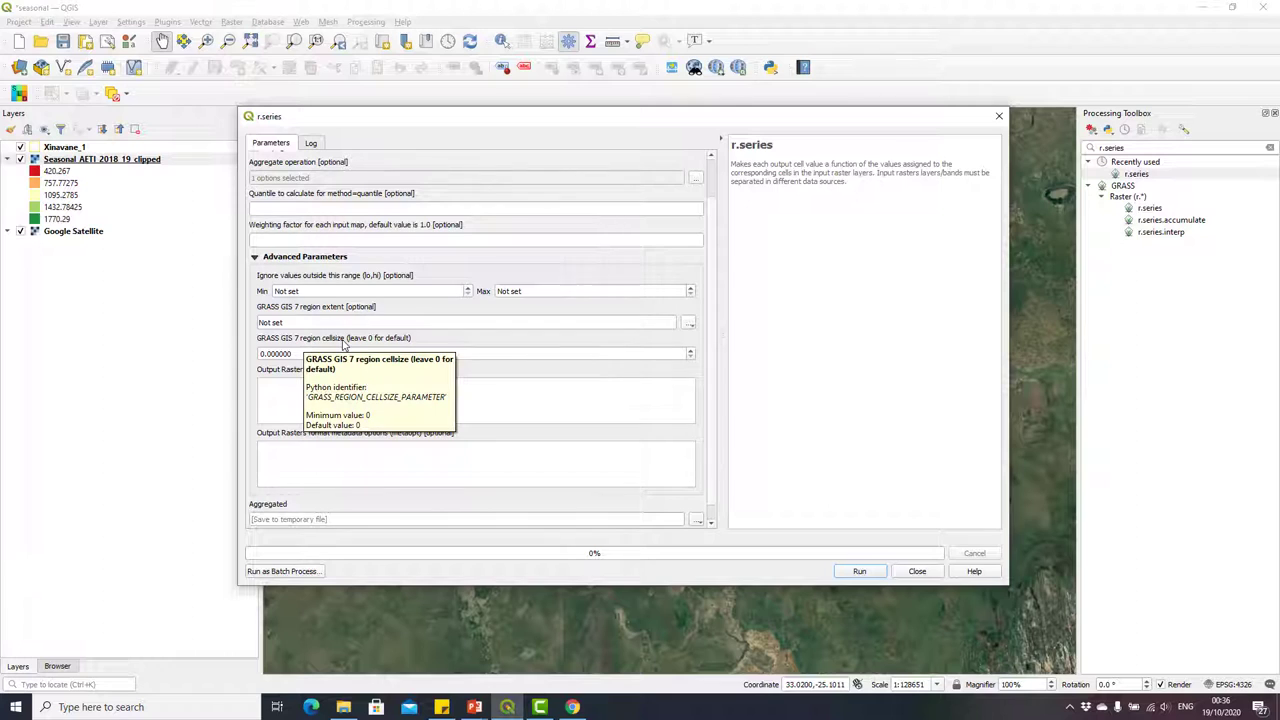
pyautogui.click(321, 355)
pyautogui.moveTo(328, 355); pyautogui.dragTo(232, 352)
pyautogui.write('0.00099')
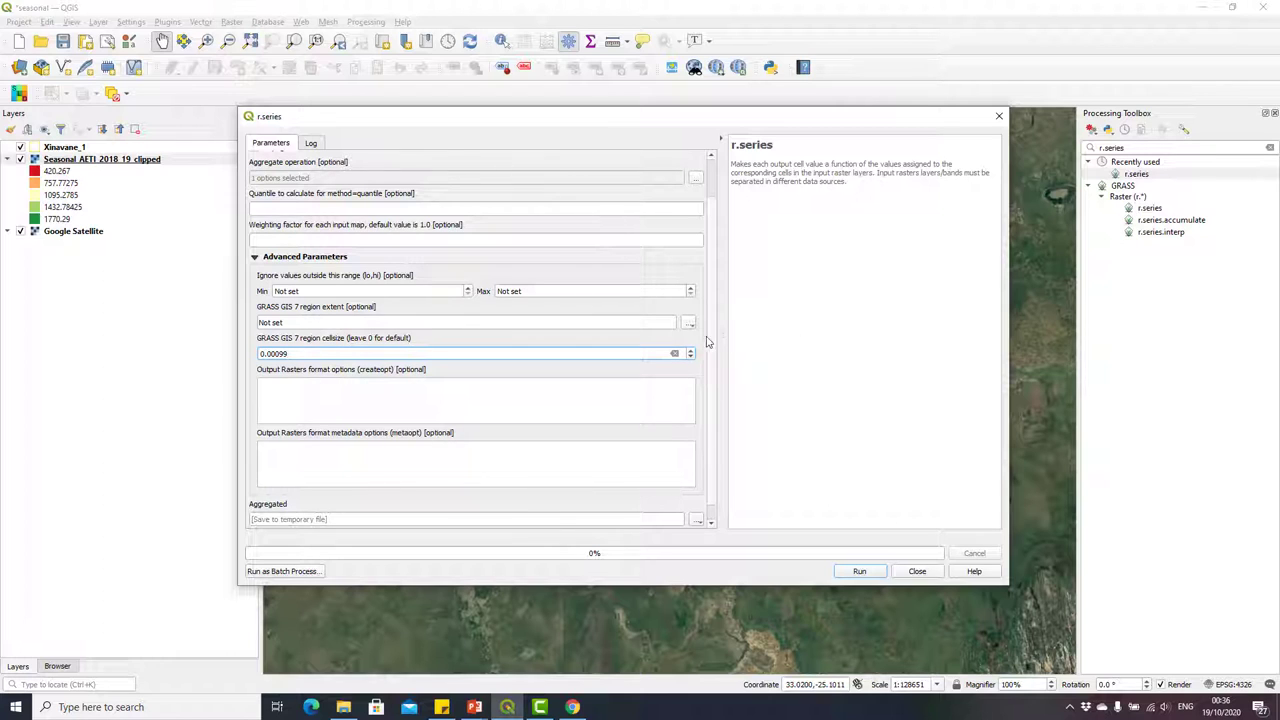
pyautogui.scroll(1, 703, 340)
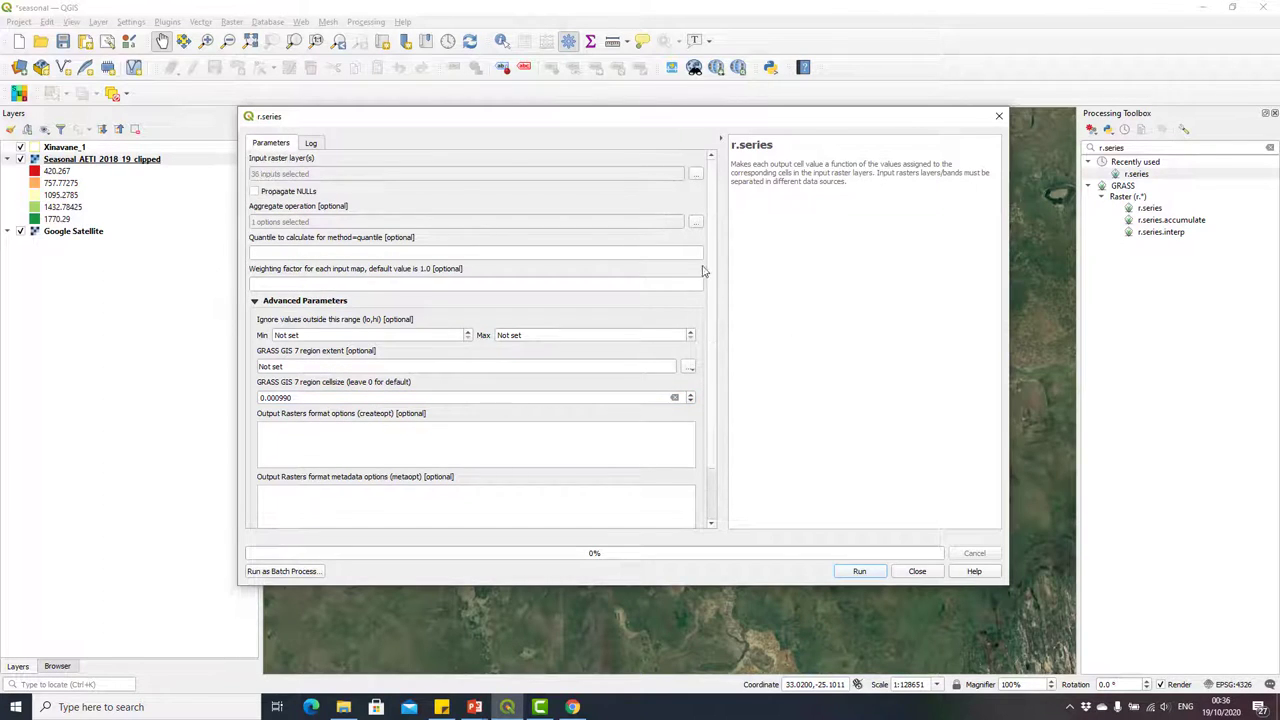
pyautogui.scroll(-2, 705, 300)
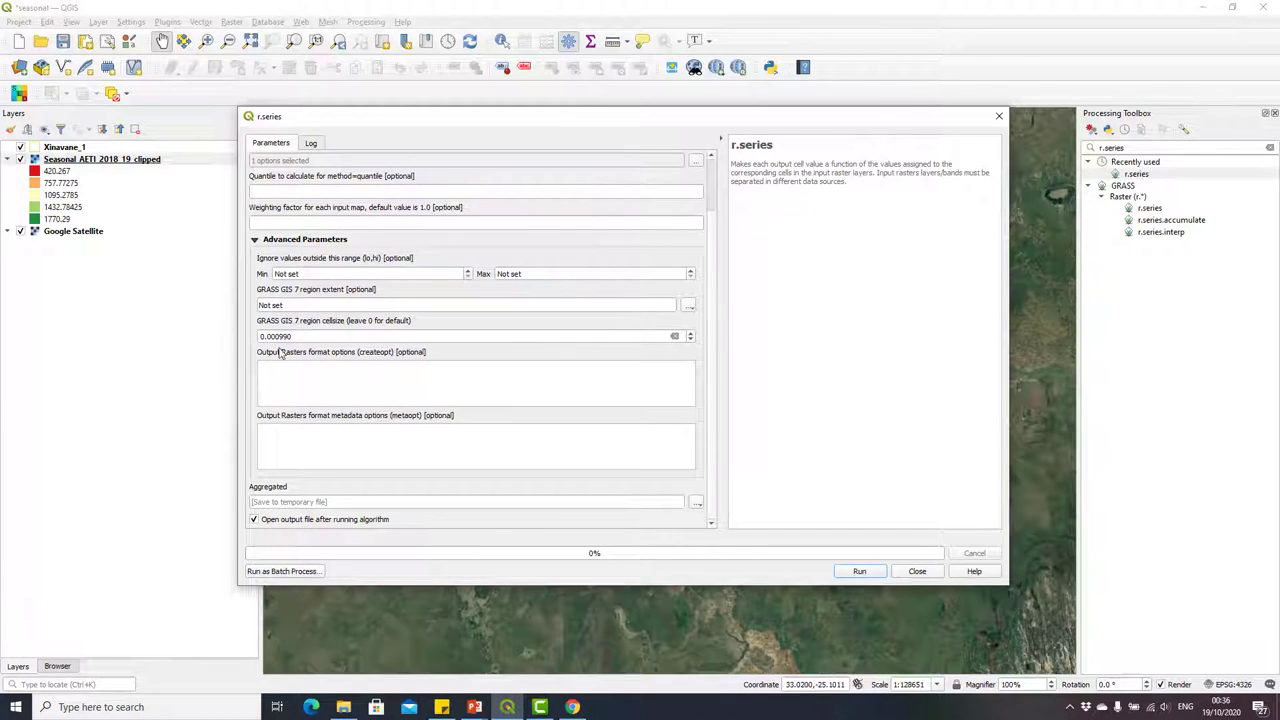
pyautogui.click(331, 337)
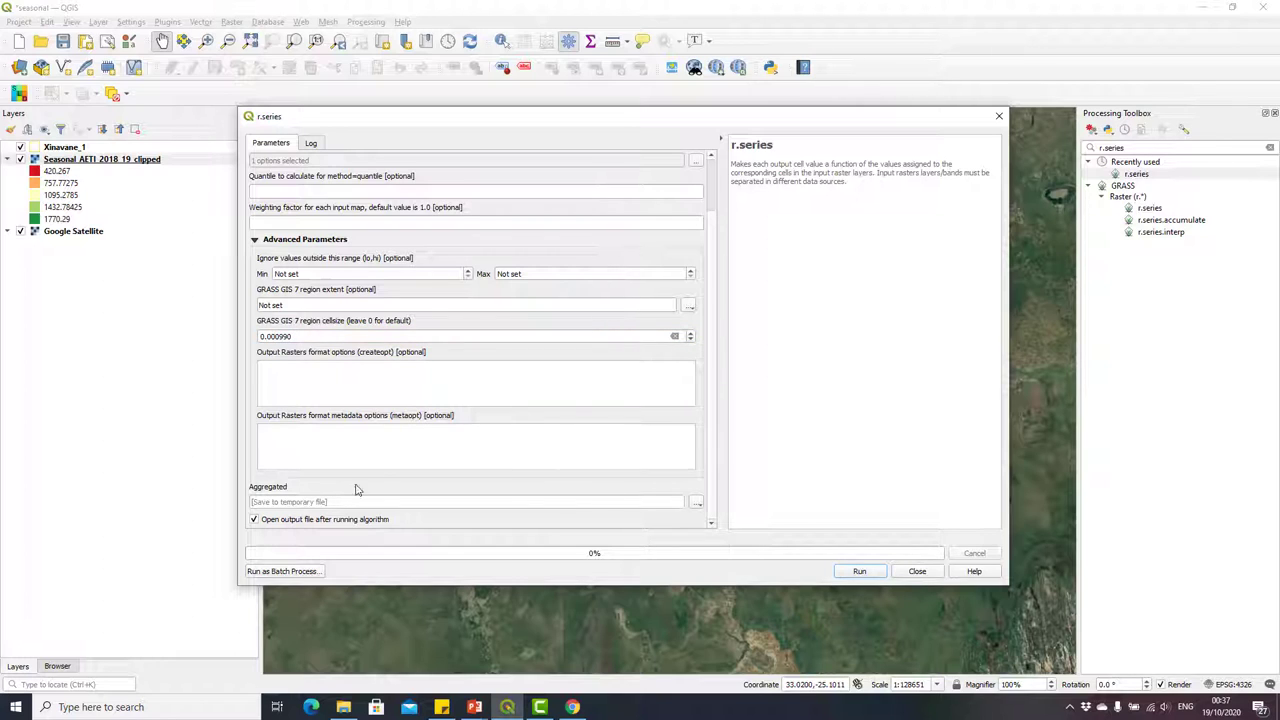
# - Save the output as Seasonal_RET_2018_19.tif in Outputs and run r.series
pyautogui.click(277, 502)
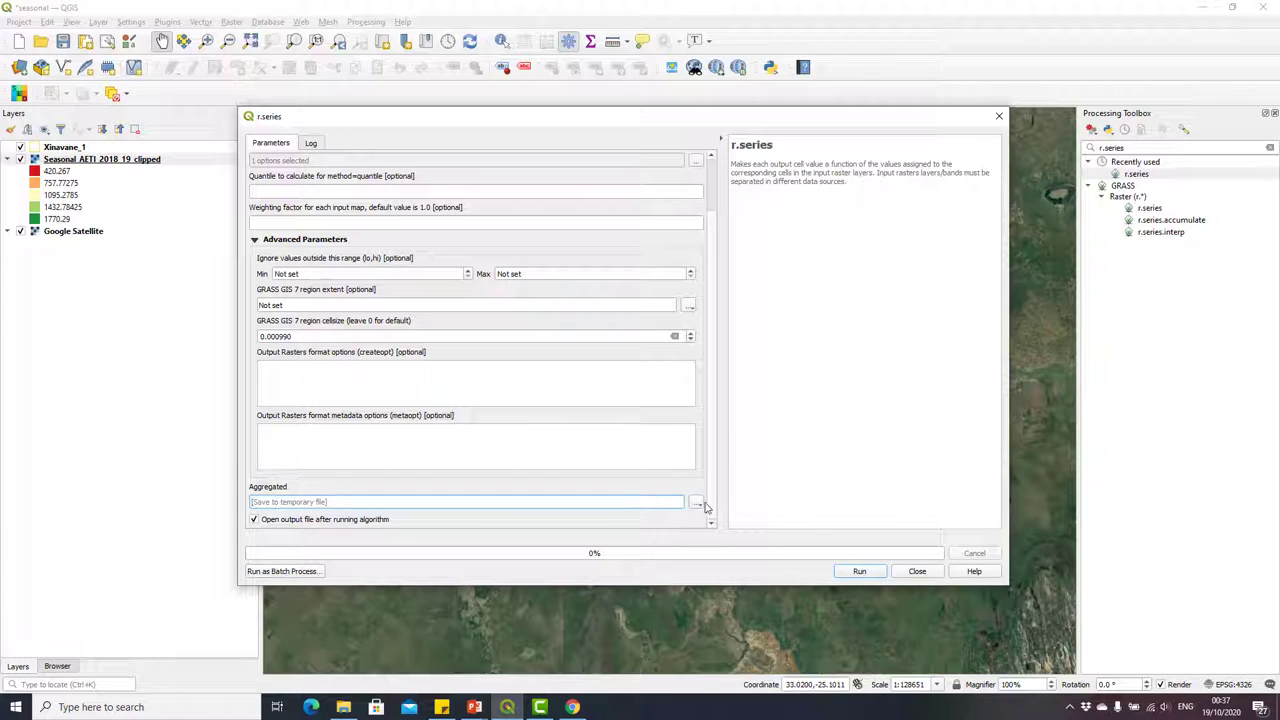
pyautogui.click(697, 503)
pyautogui.click(737, 531)
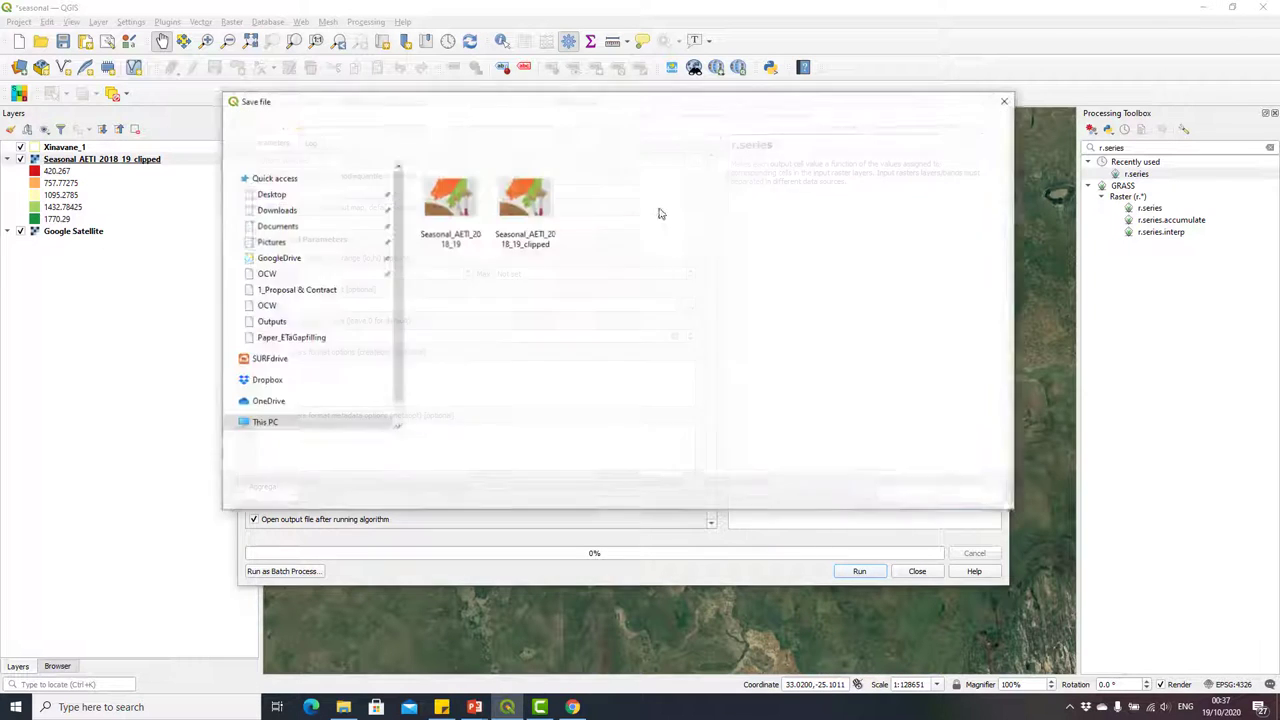
pyautogui.click(452, 240)
pyautogui.click(360, 447)
pyautogui.click(358, 447)
pyautogui.press('BackSpace')
pyautogui.press('BackSpace')
pyautogui.press('BackSpace')
pyautogui.press('BackSpace')
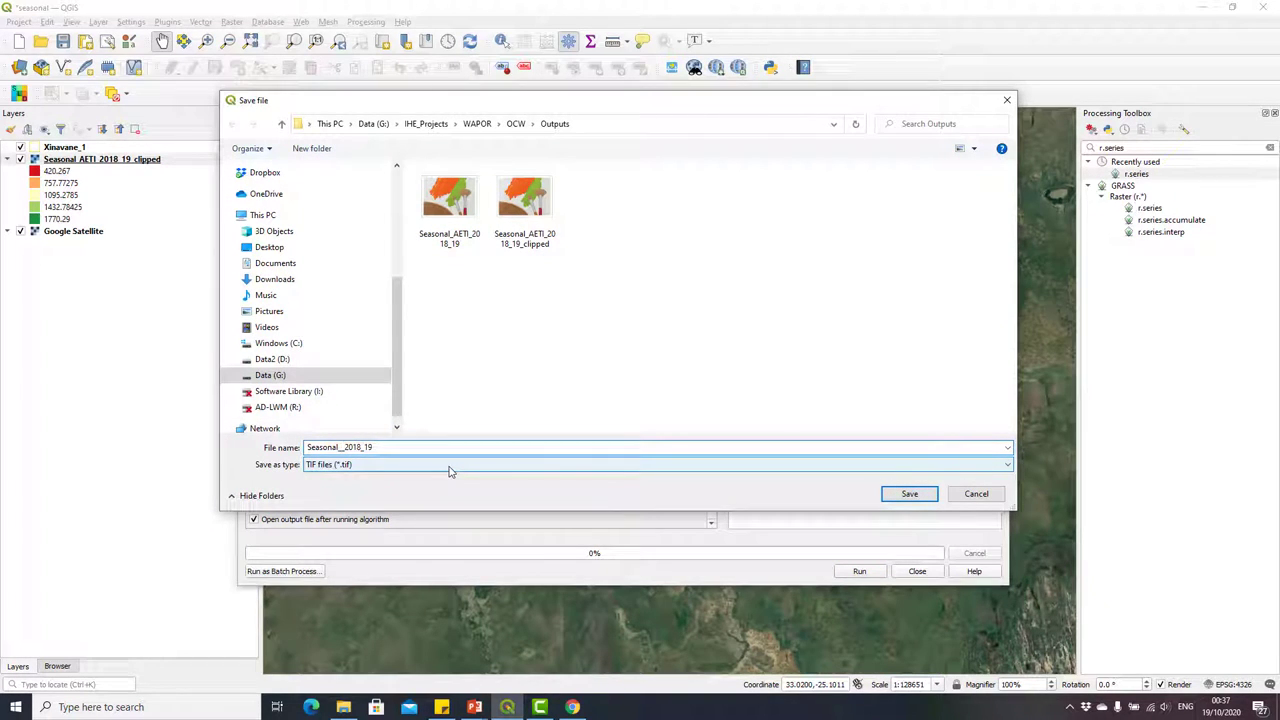
pyautogui.write('RET')
pyautogui.press('Return')
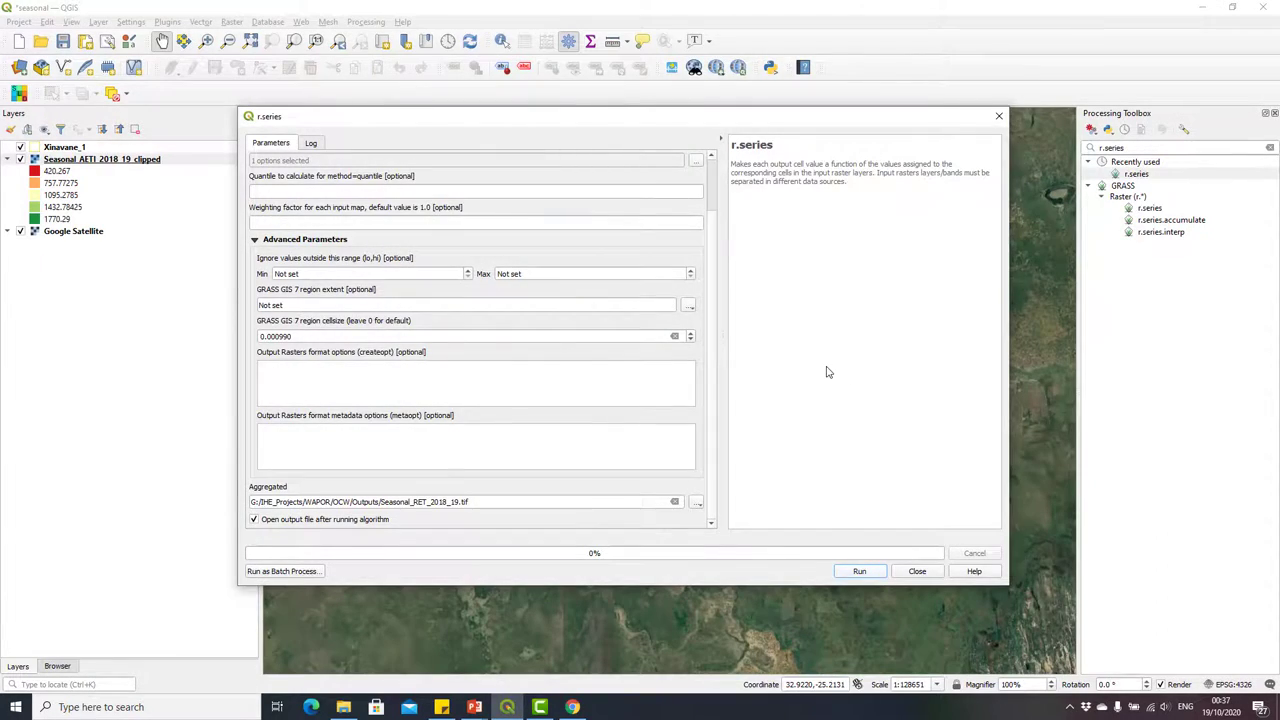
pyautogui.press('Return')
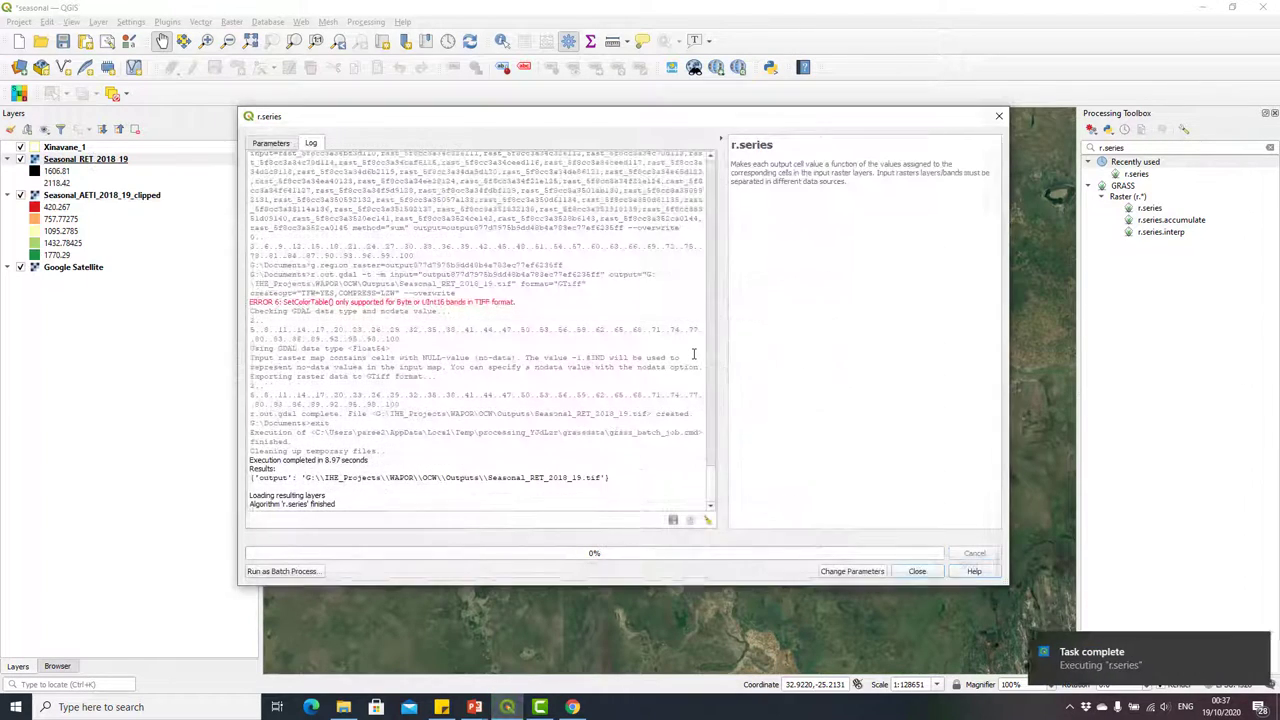
# - Close r.series, adjust the map view and select the Seasonal_RET_2018_19 layer
pyautogui.click(933, 574)
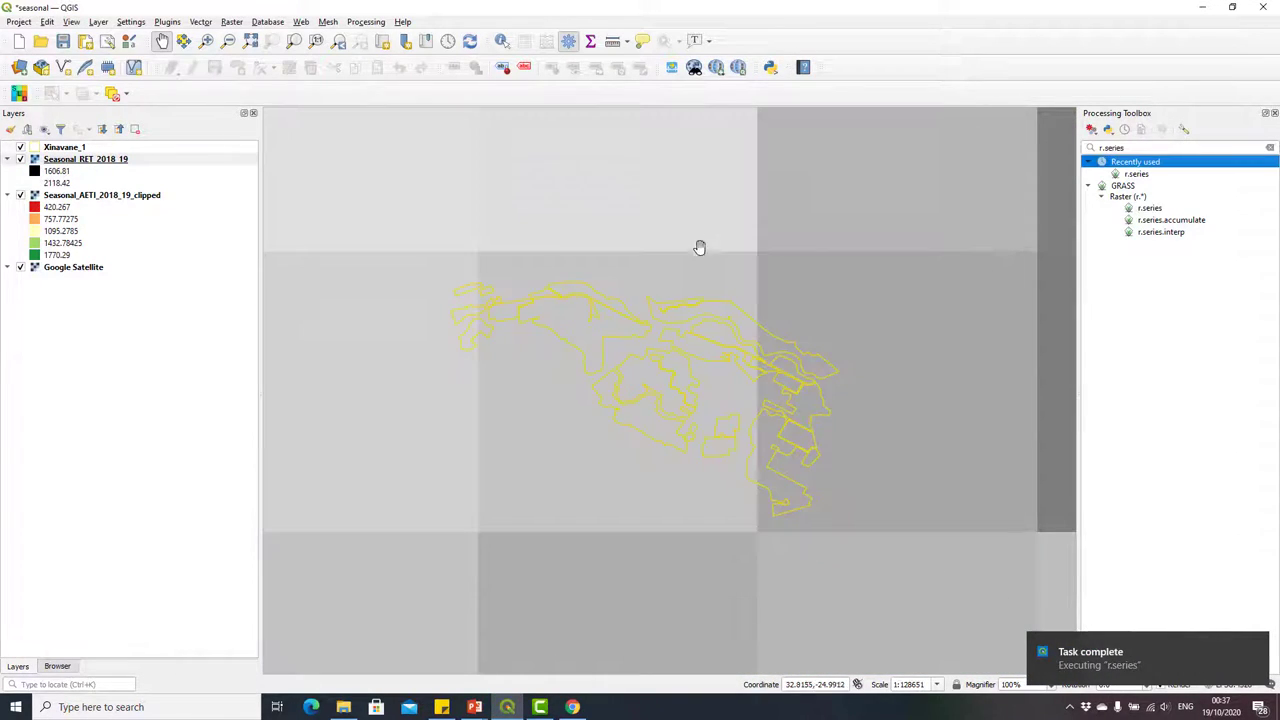
pyautogui.scroll(-2, 649, 350)
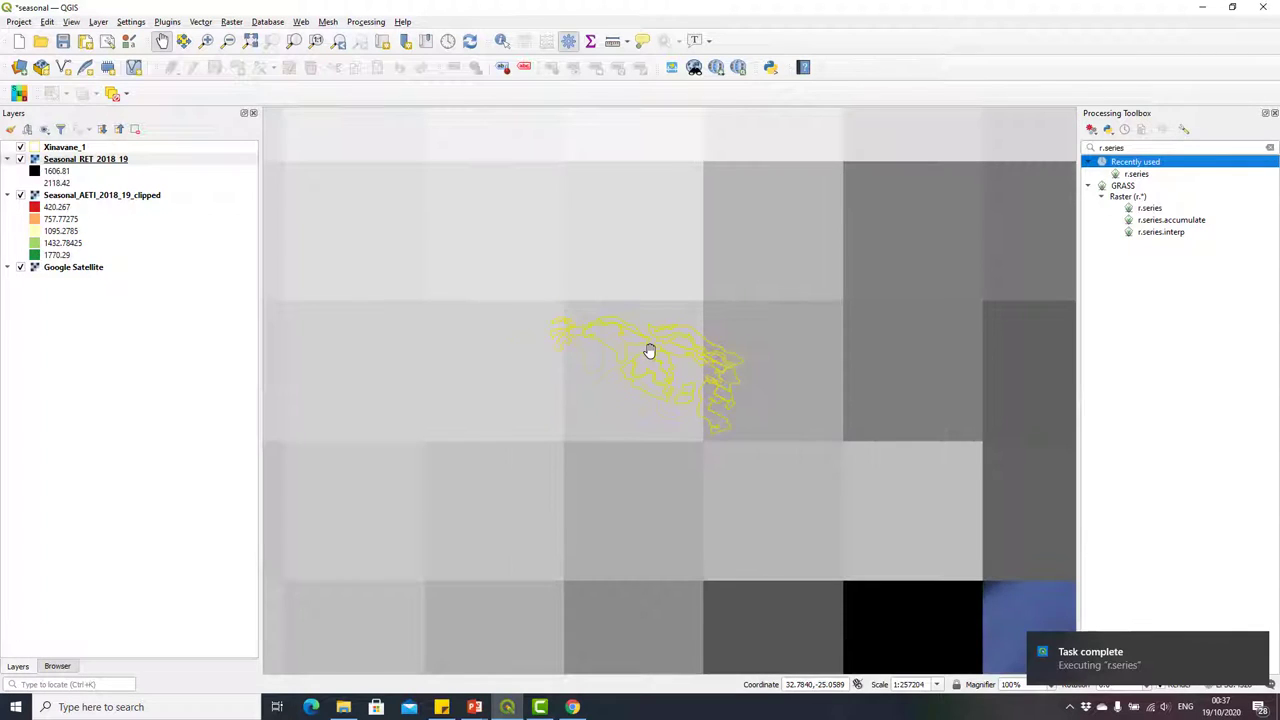
pyautogui.moveTo(648, 351); pyautogui.dragTo(646, 401)
pyautogui.scroll(2, 650, 382)
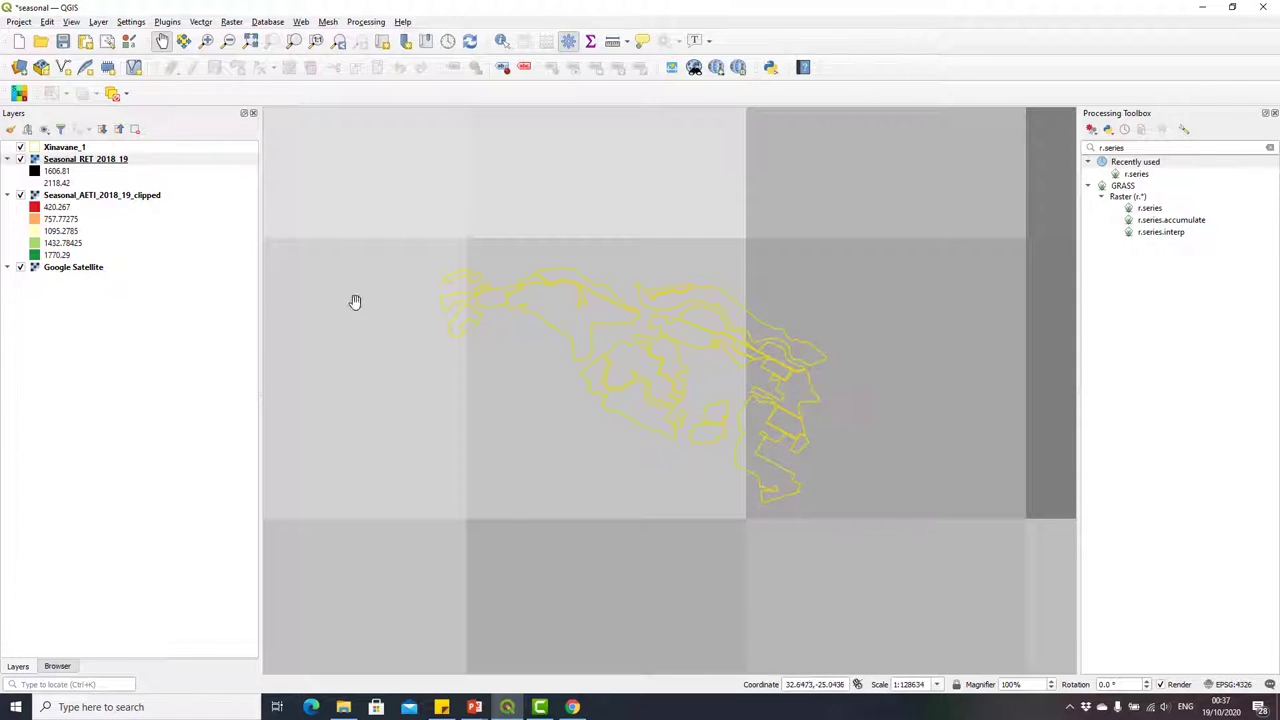
pyautogui.click(120, 160)
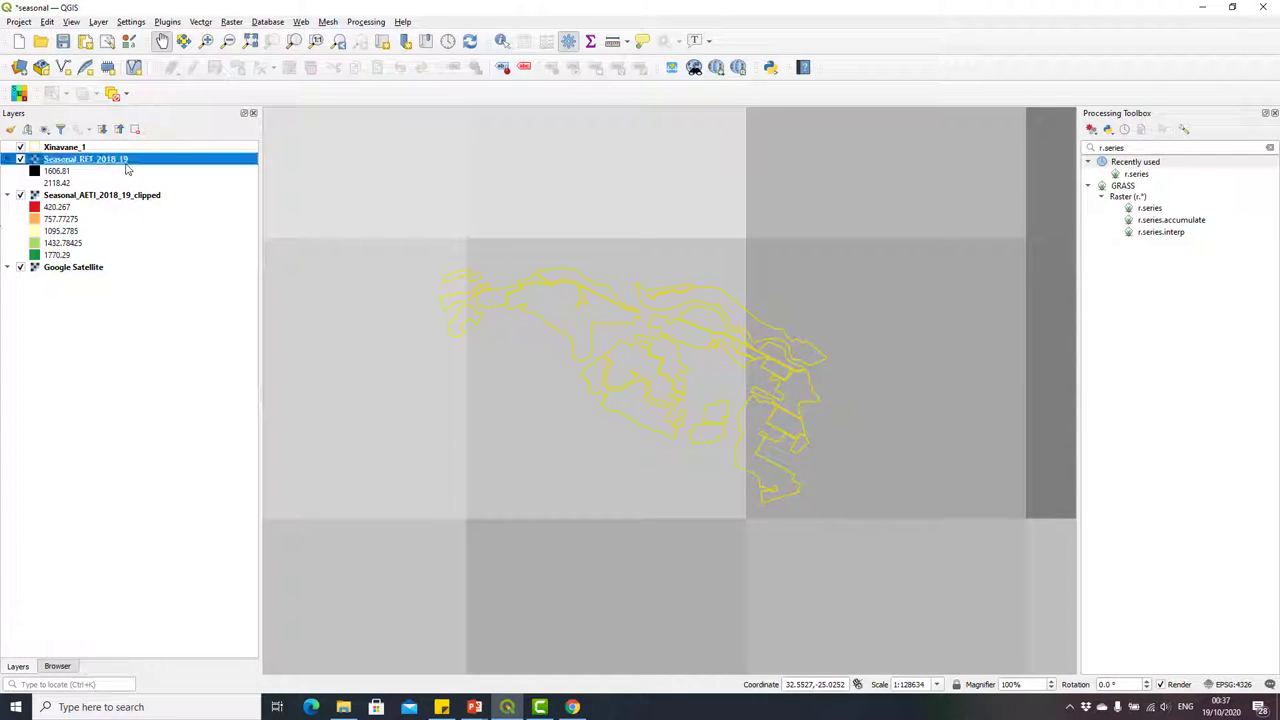
# - Open Clip raster by mask layer with Seasonal_RET_2018_19 as input and Xinavane_1 as mask
pyautogui.click(1153, 150)
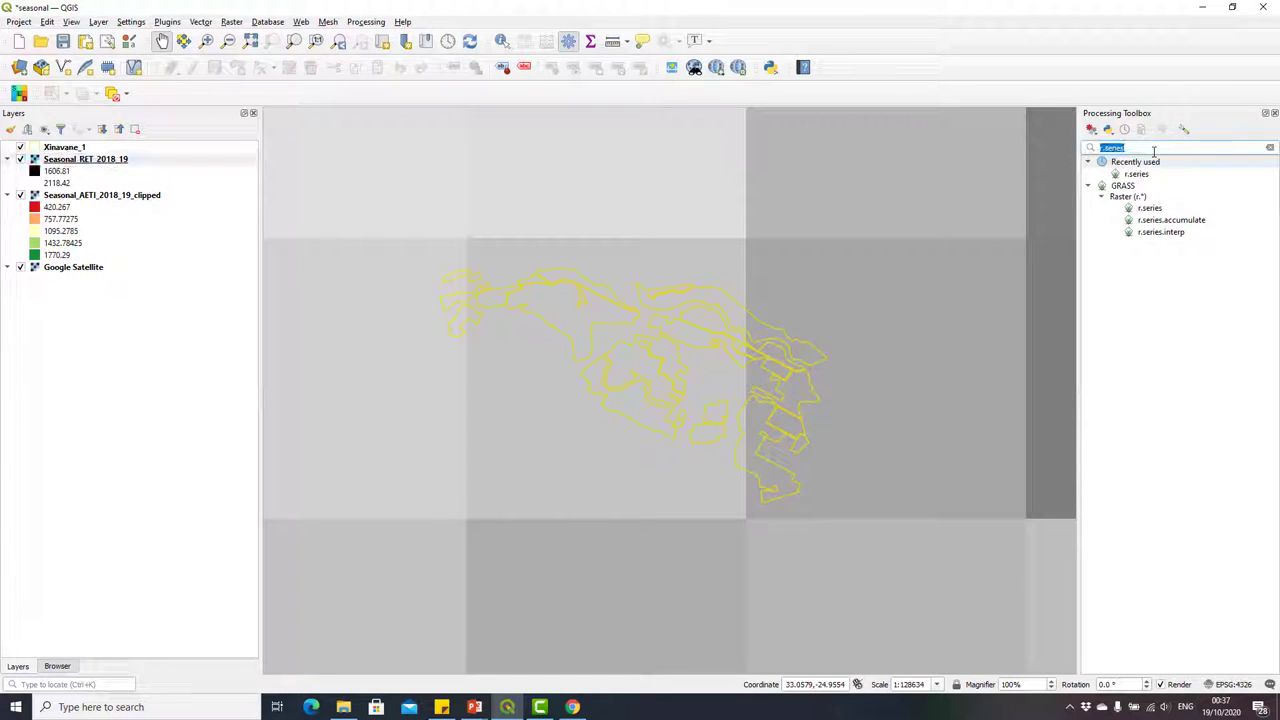
pyautogui.write('clip')
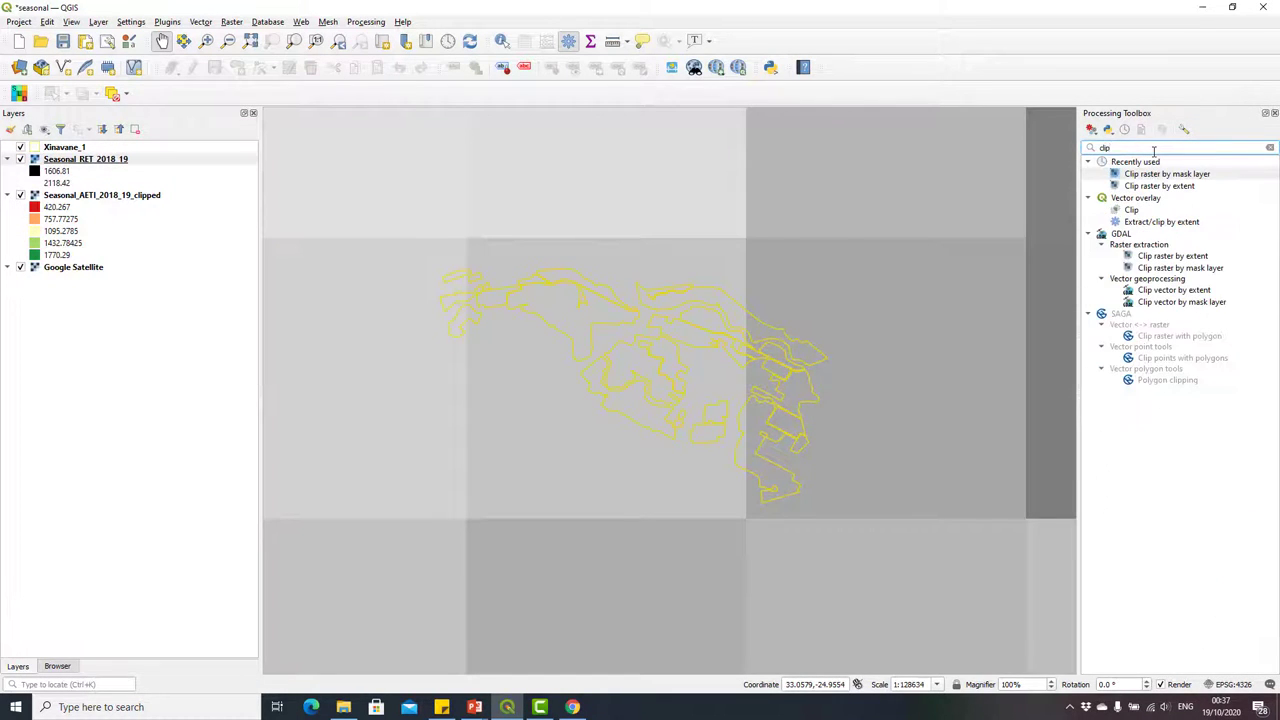
pyautogui.doubleClick(1183, 175)
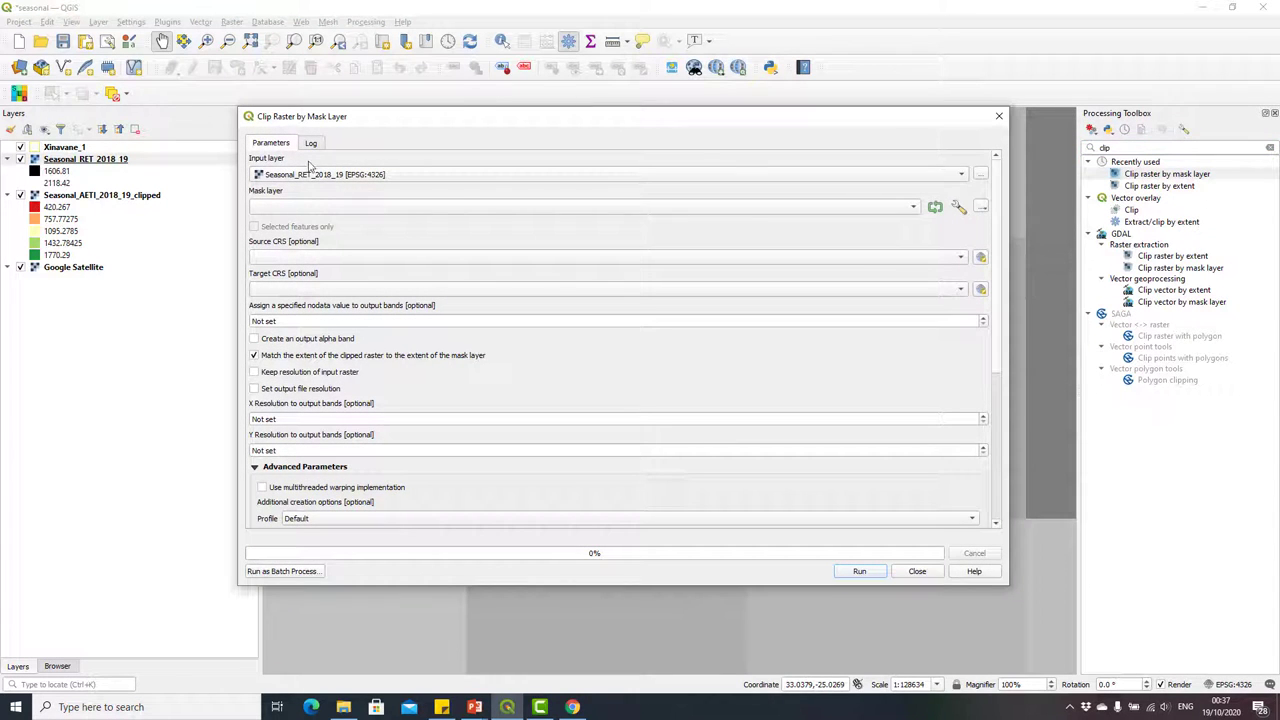
pyautogui.click(310, 174)
pyautogui.click(297, 176)
pyautogui.click(372, 208)
pyautogui.click(320, 206)
pyautogui.moveTo(995, 313); pyautogui.dragTo(1013, 486)
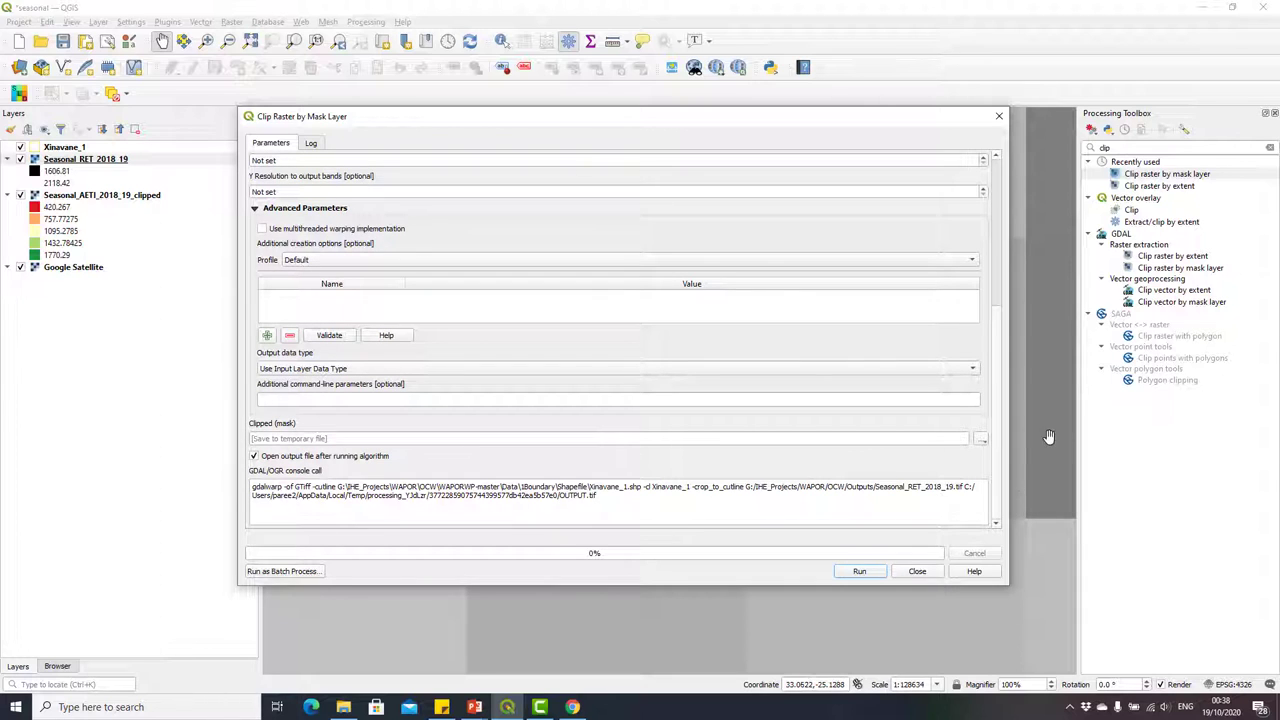
# - Save the output as Seasonal_RET_2018_19_clipped in Outputs and run the clip
pyautogui.click(981, 439)
pyautogui.click(1012, 469)
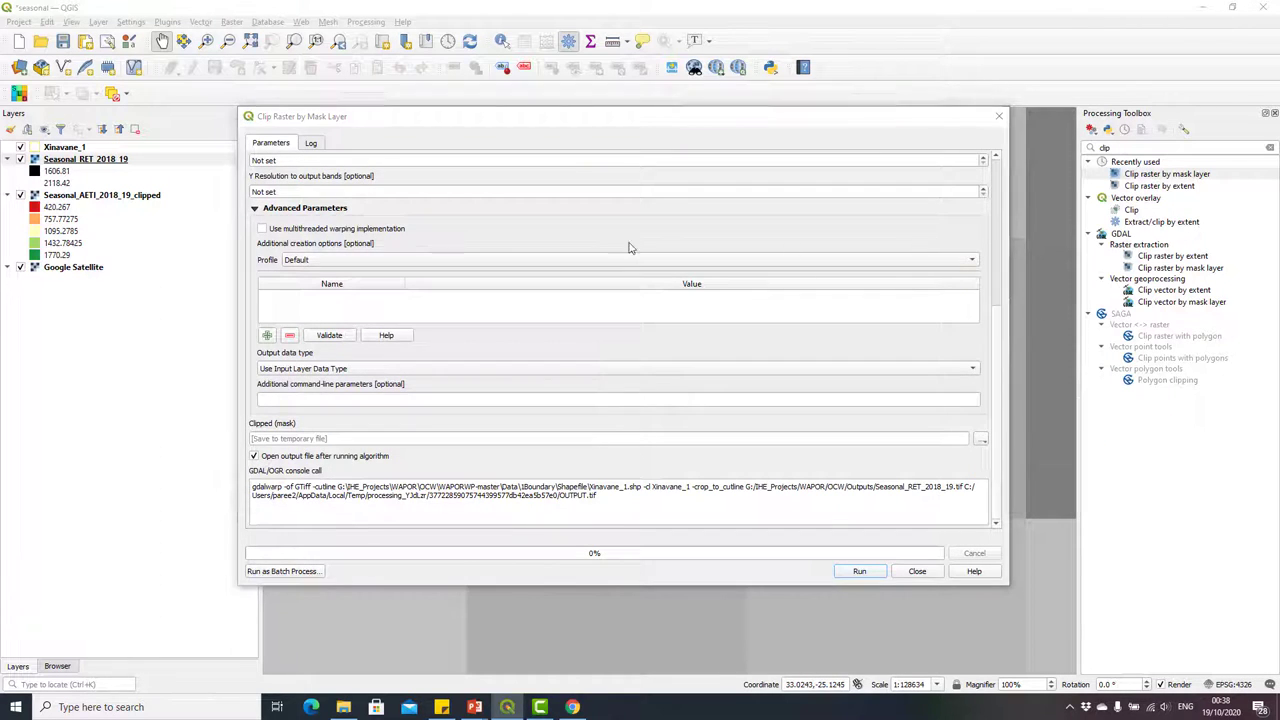
pyautogui.click(524, 205)
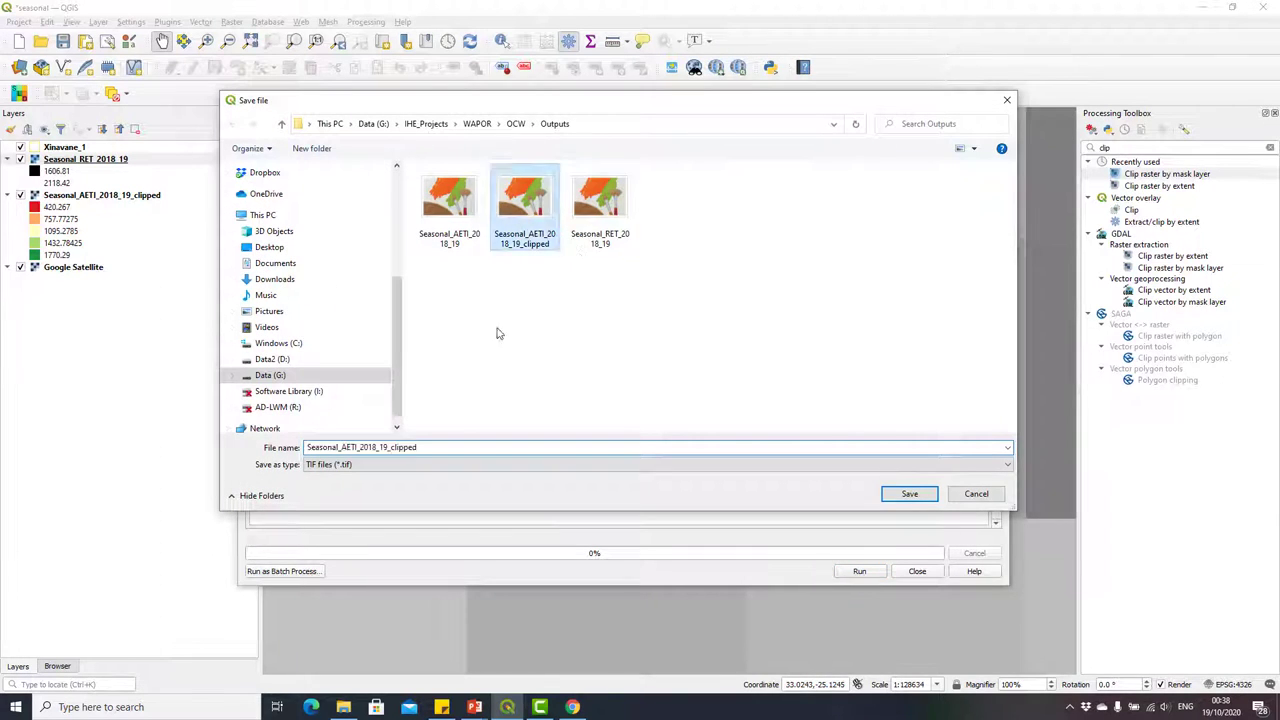
pyautogui.doubleClick(357, 447)
pyautogui.click(357, 447)
pyautogui.press('BackSpace')
pyautogui.press('BackSpace')
pyautogui.press('BackSpace')
pyautogui.press('BackSpace')
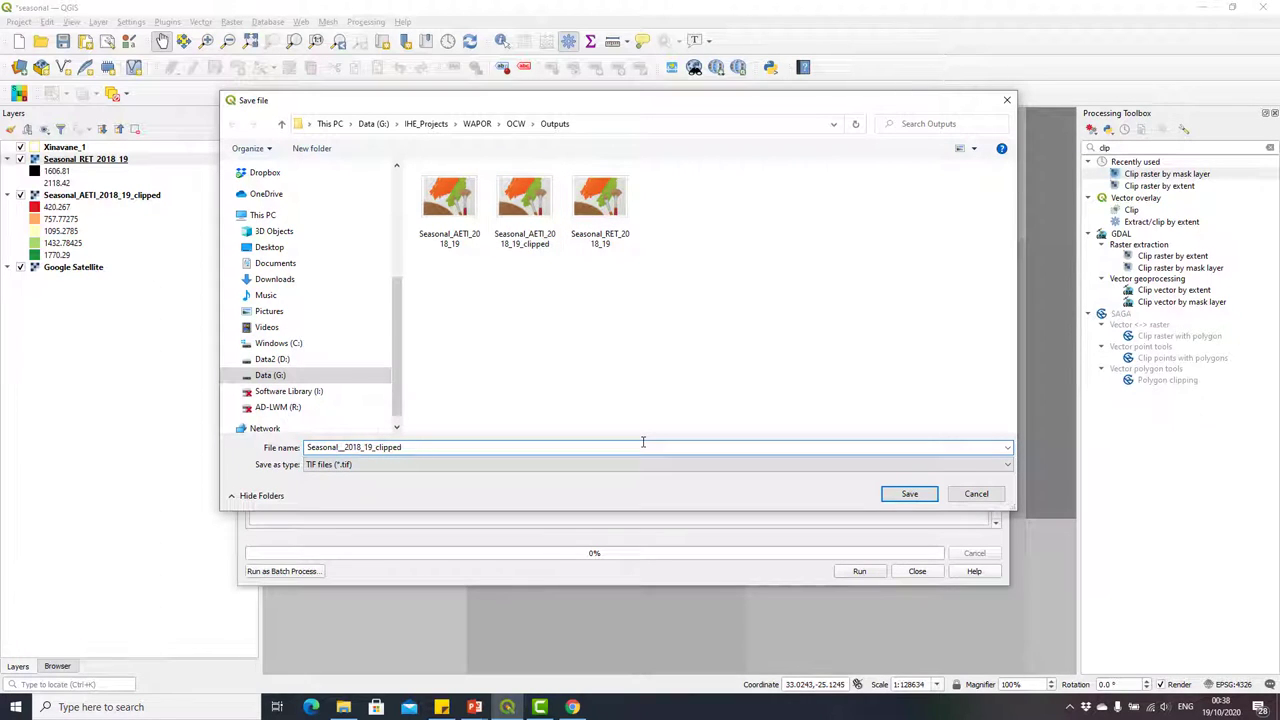
pyautogui.write('RET')
pyautogui.press('Return')
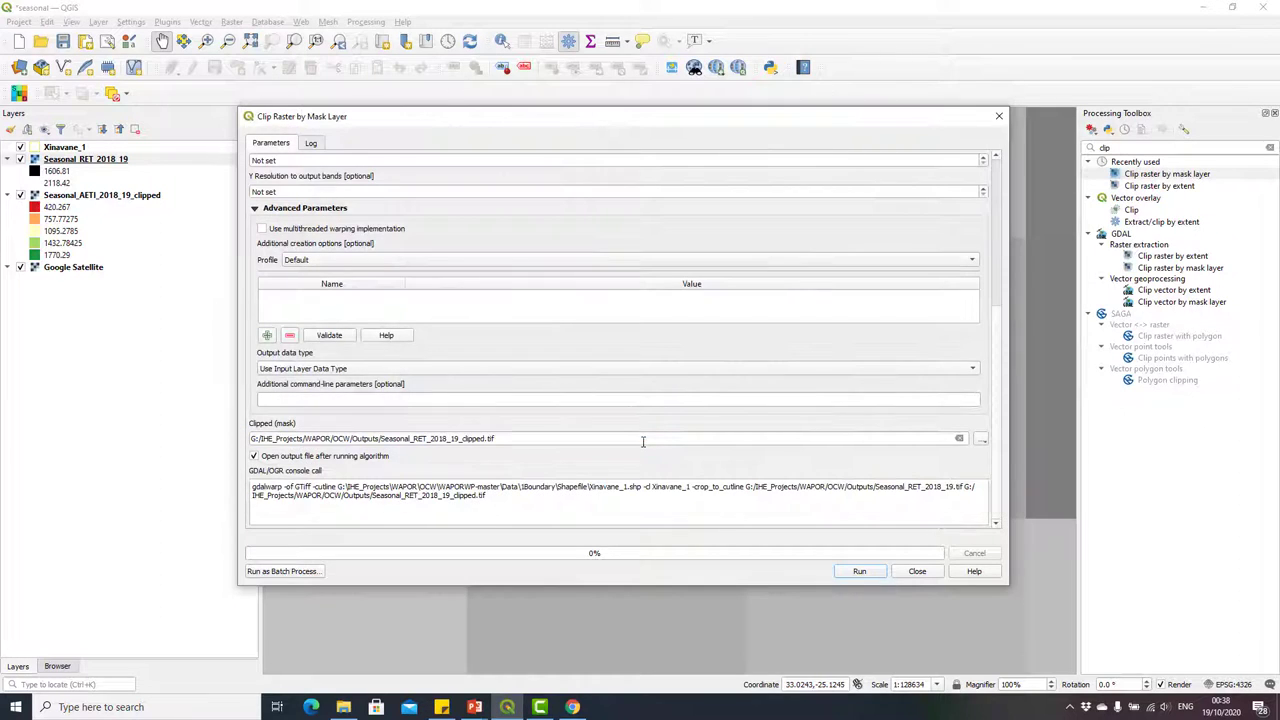
pyautogui.click(860, 572)
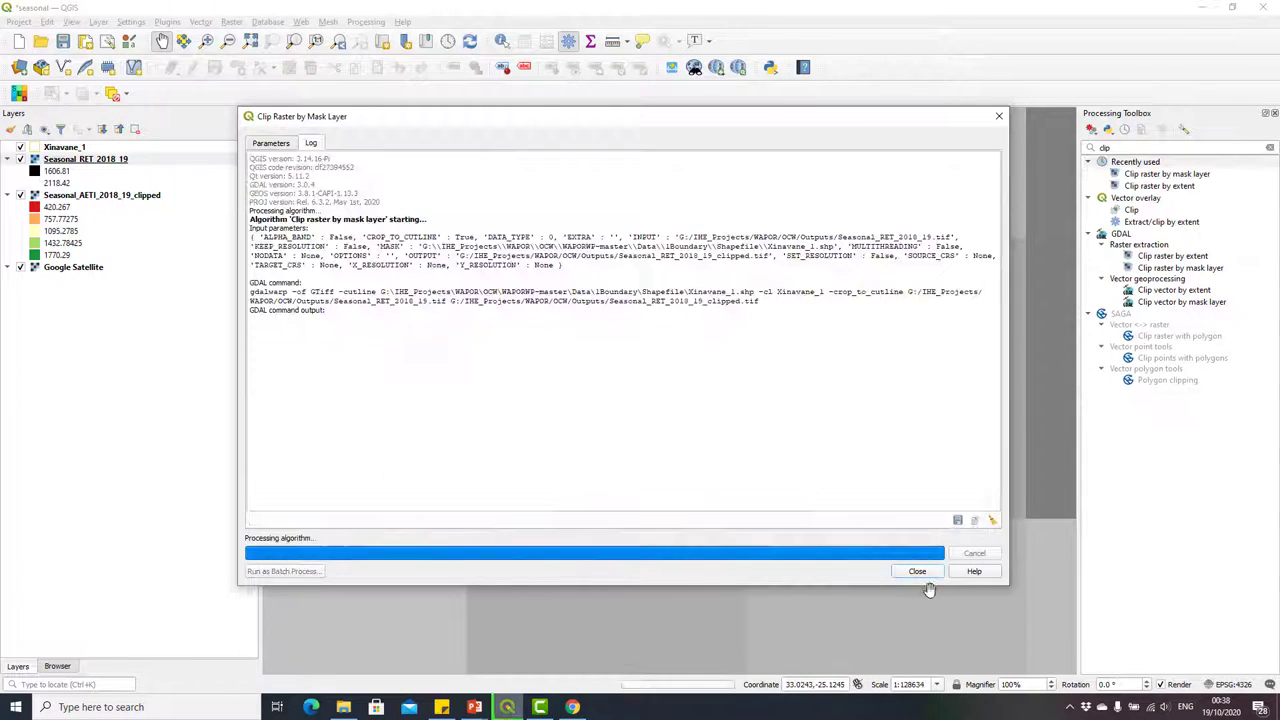
# - Close the clip tool and remove the unclipped Seasonal_RET_2018_19 layer from the project
pyautogui.click(915, 571)
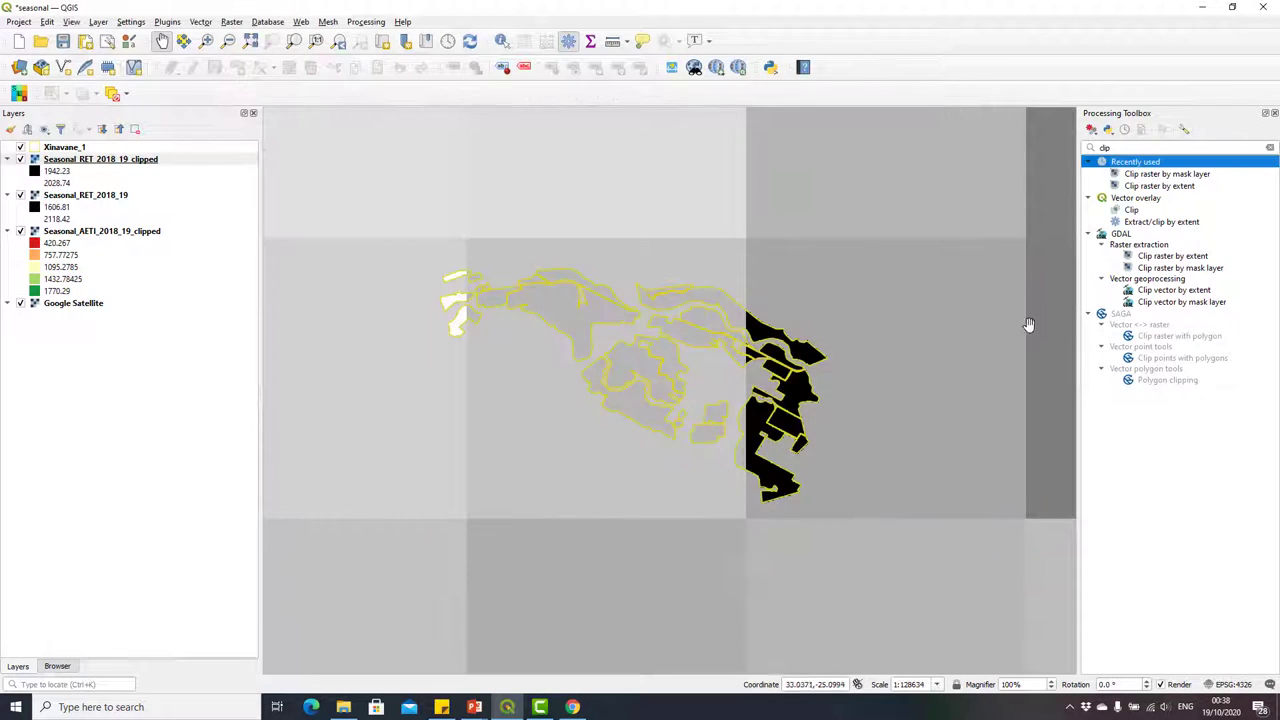
pyautogui.click(20, 195)
pyautogui.click(70, 196)
pyautogui.rightClick(70, 196)
pyautogui.click(113, 311)
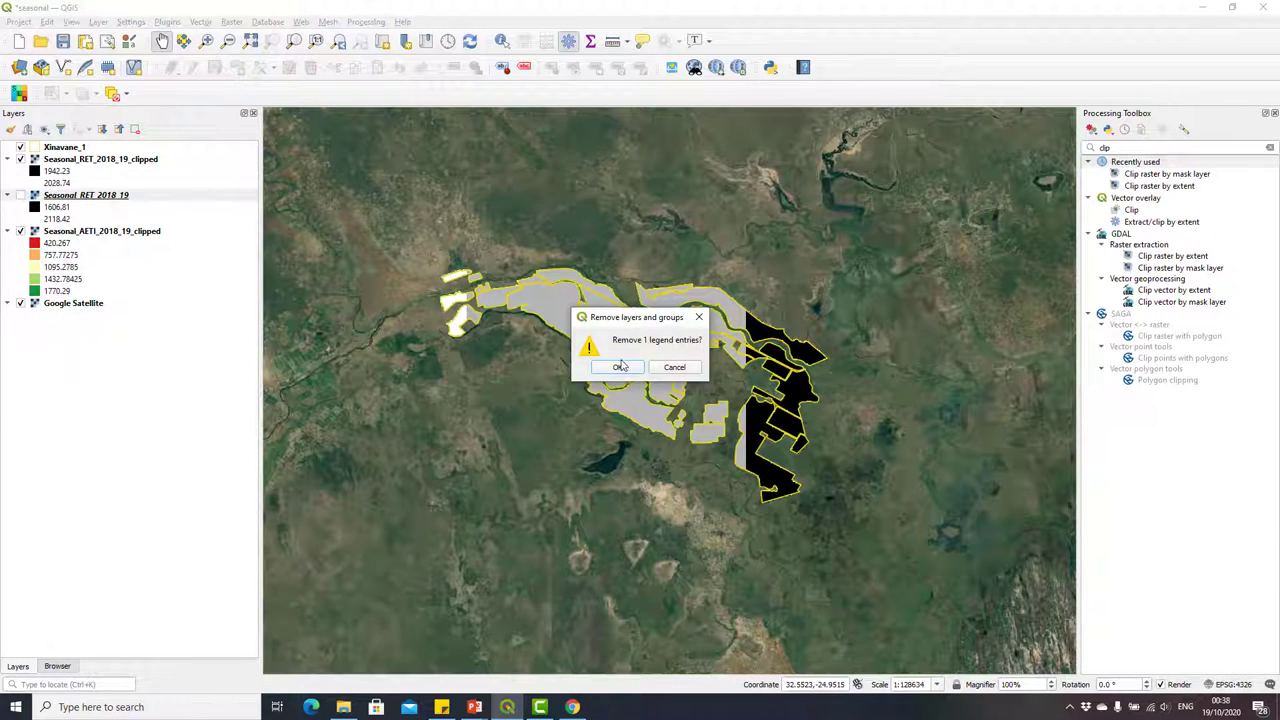
pyautogui.click(621, 366)
# - Select Seasonal_RET_2018_19_clipped and save the seasonal project
pyautogui.click(147, 163)
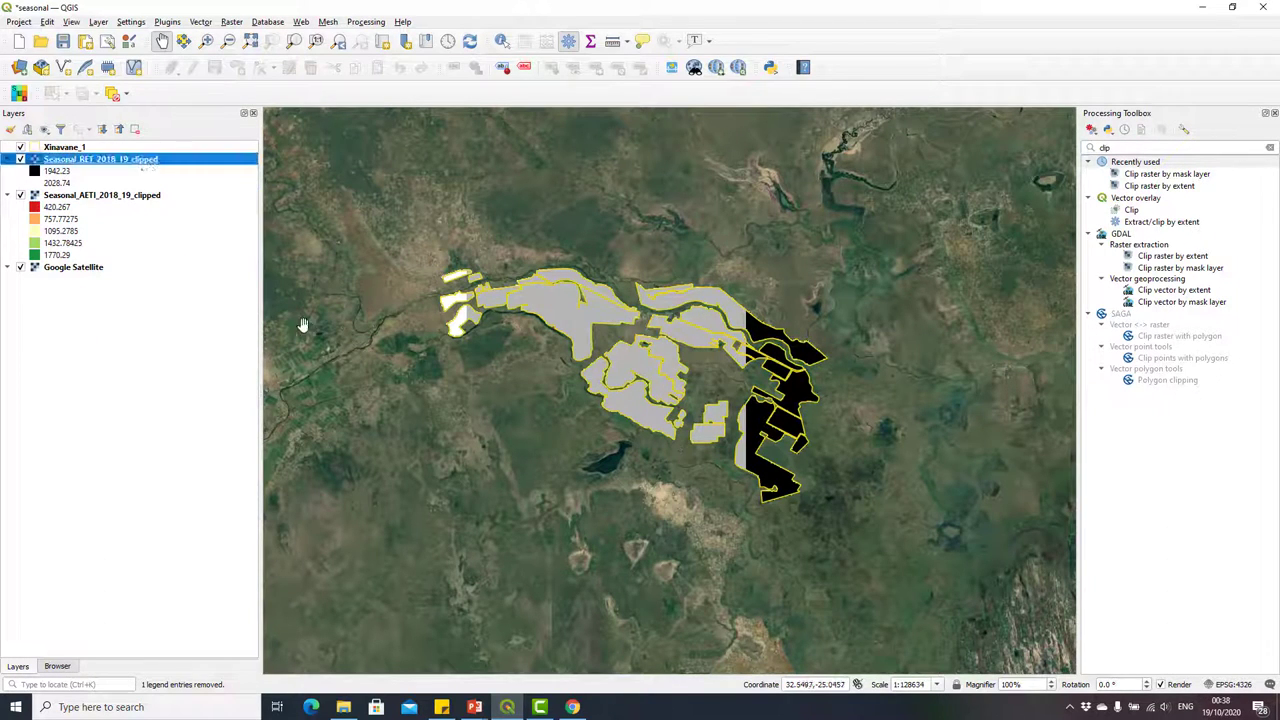
pyautogui.click(63, 41)
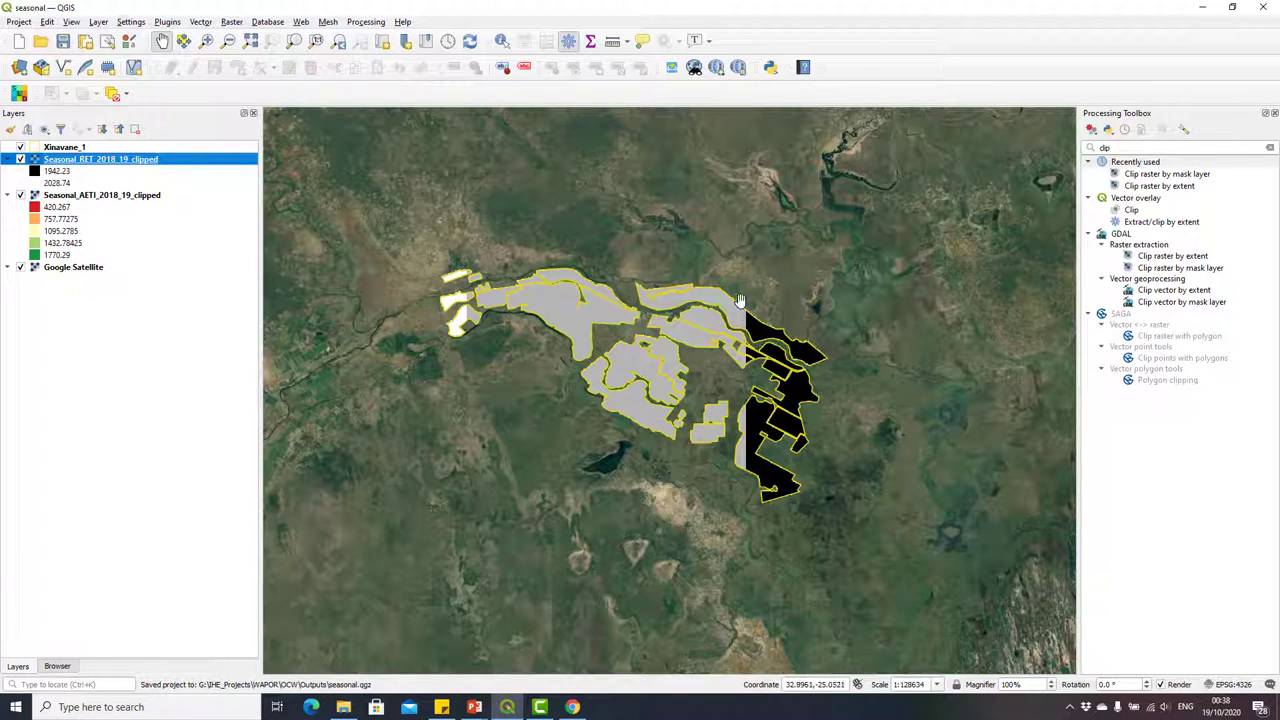
pyautogui.click(1126, 148)
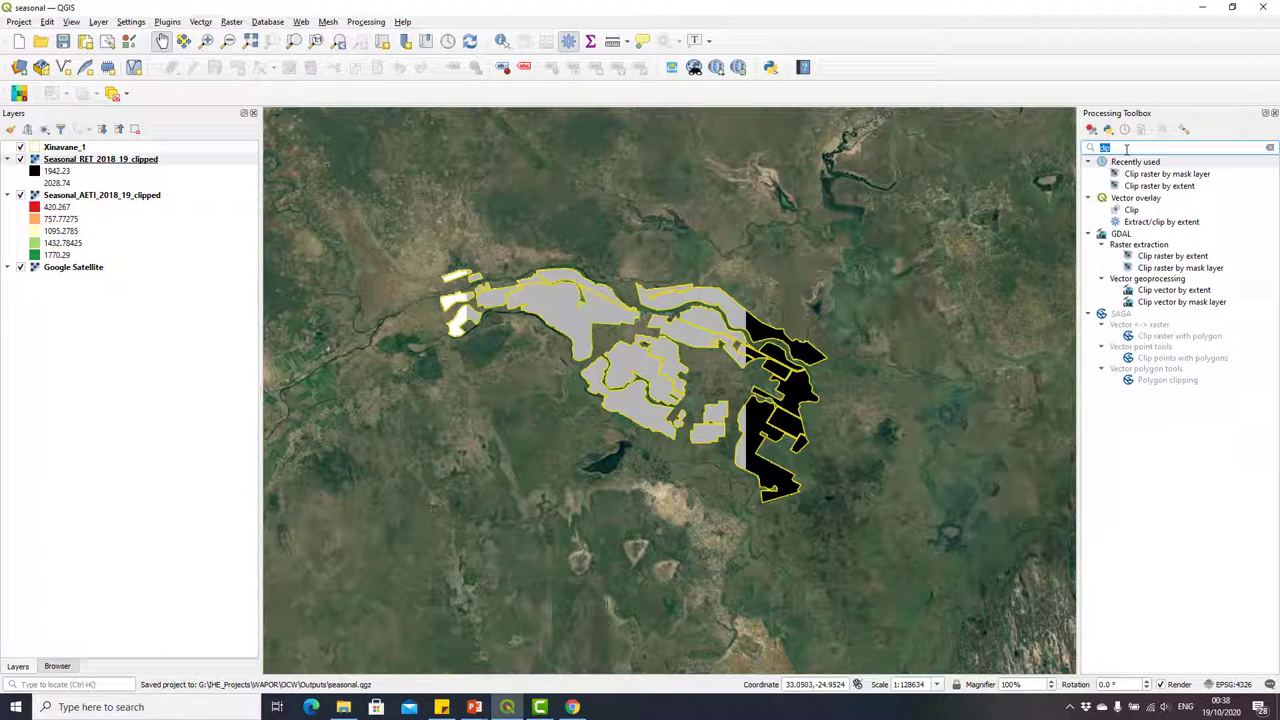
# - Open r.series and browse to the WAPOR.v2_mm-dekad-1_L2_T_D transpiration folder for input files
pyautogui.write('r.series')
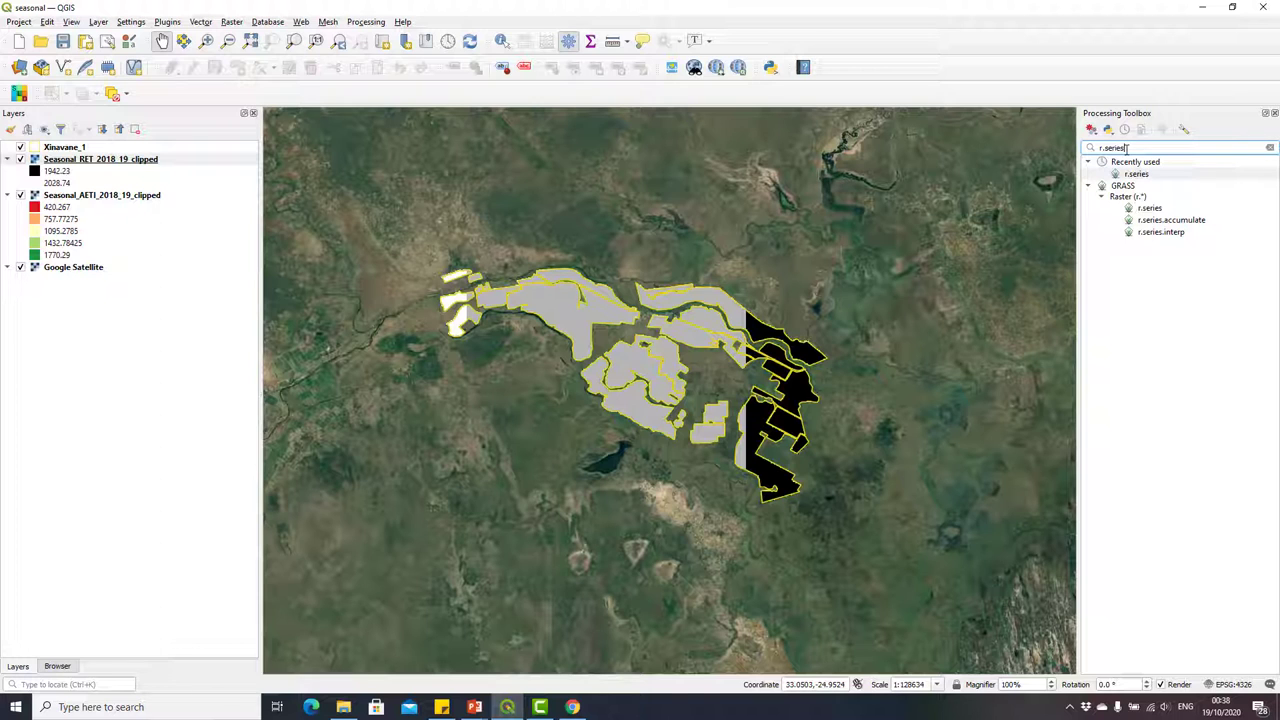
pyautogui.press('Return')
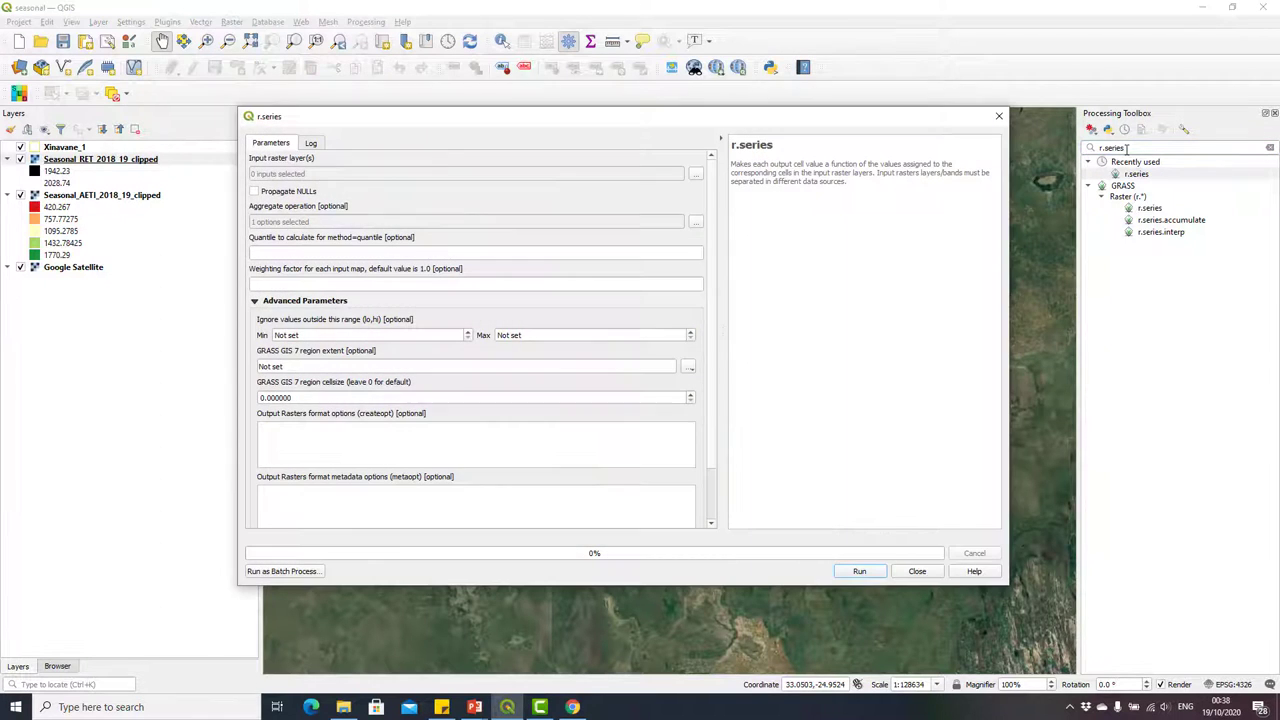
pyautogui.click(696, 174)
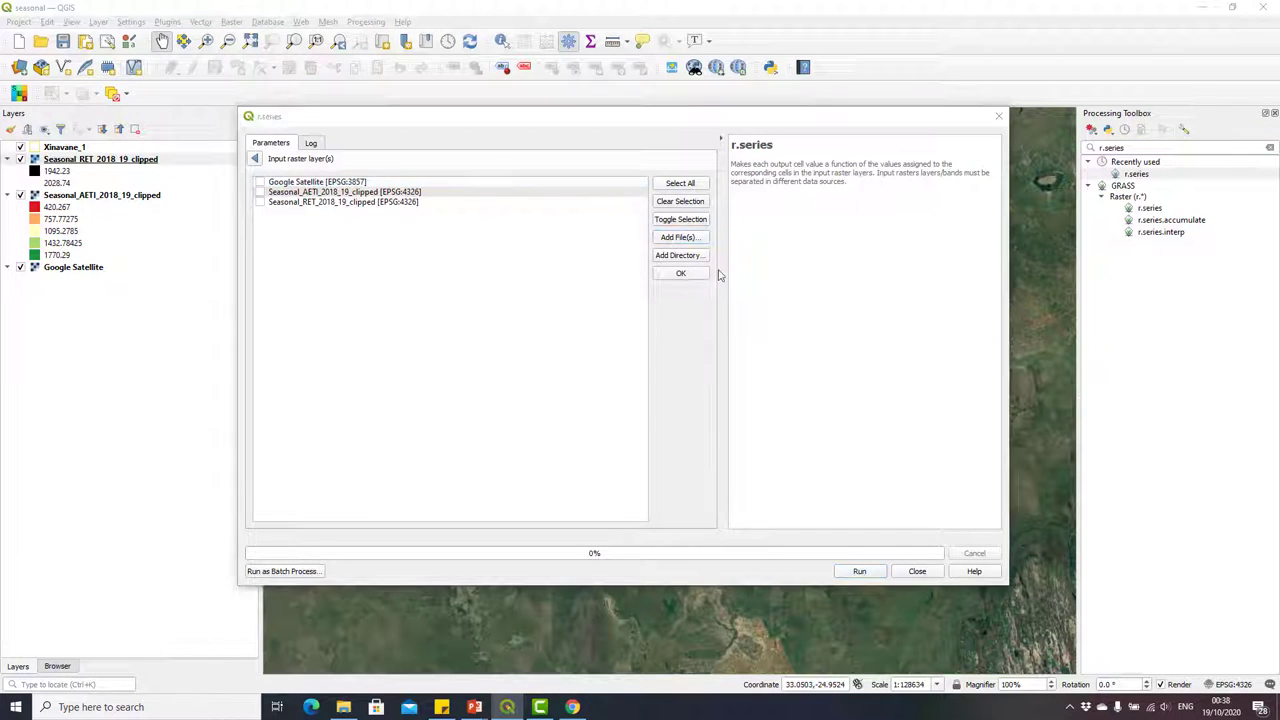
pyautogui.click(678, 237)
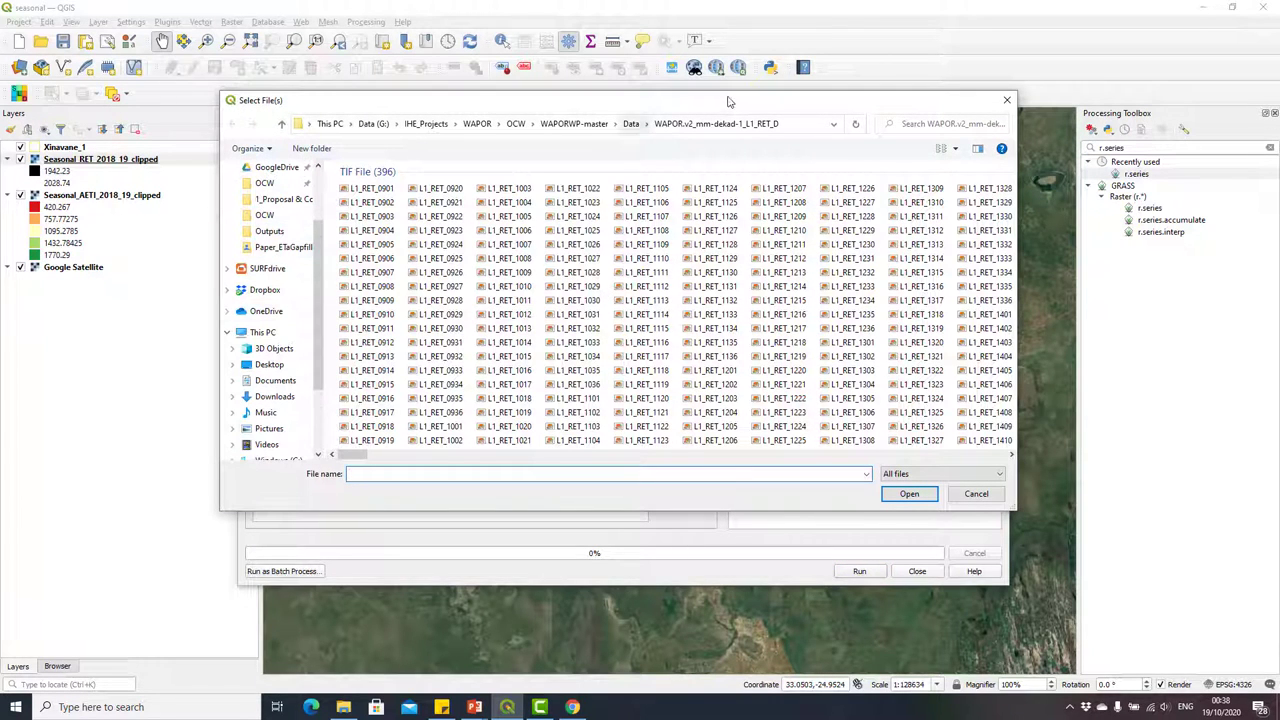
pyautogui.click(631, 123)
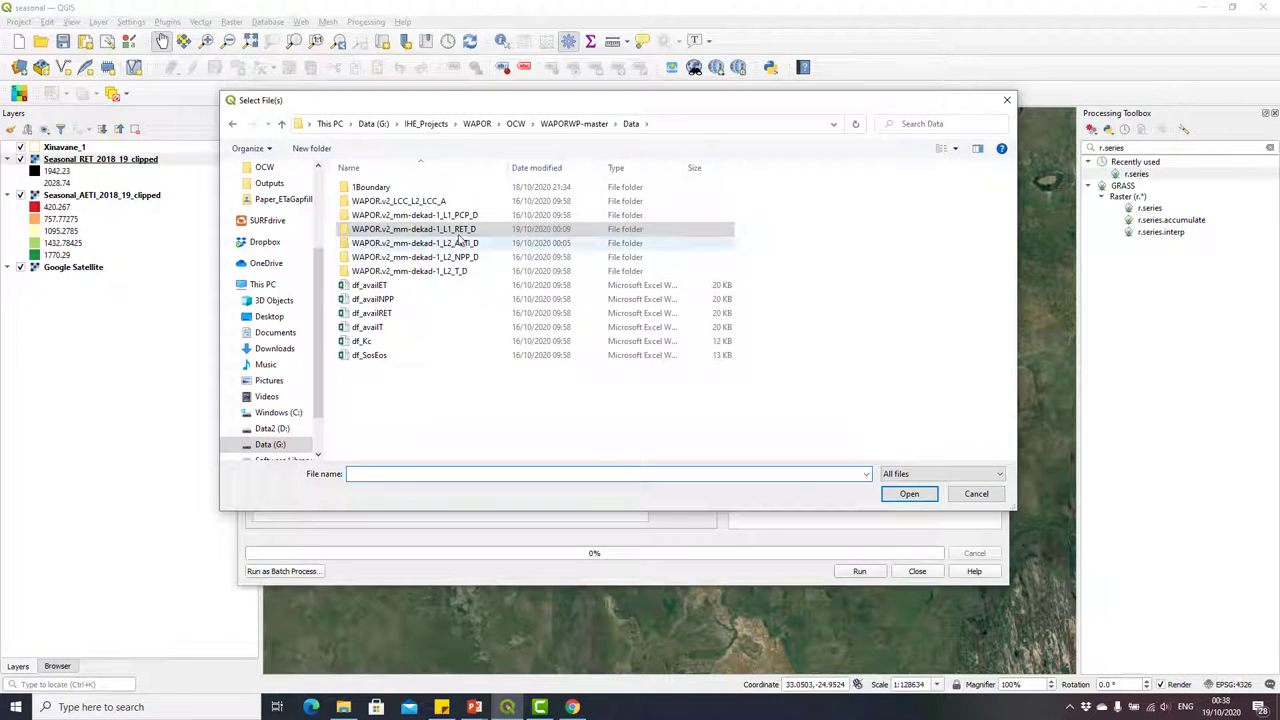
pyautogui.doubleClick(466, 271)
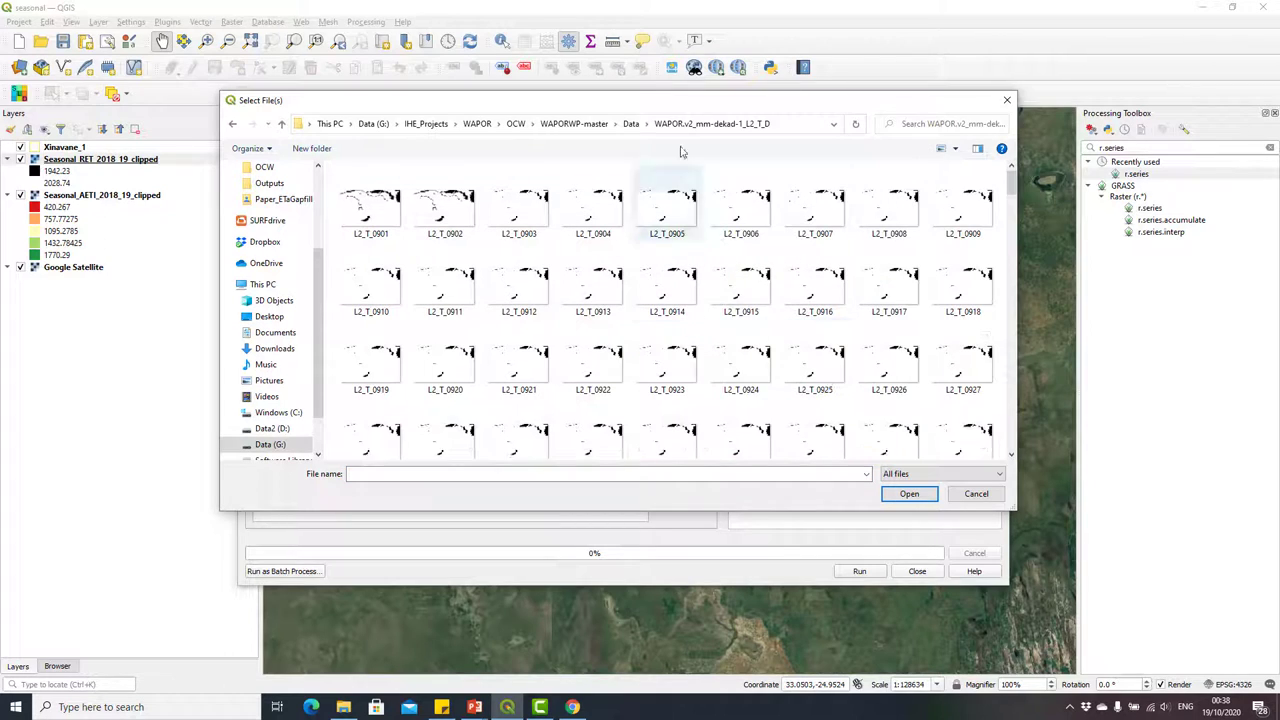
# - Select the 36 transpiration rasters L2_T_1828 to L2_T_1927 as r.series inputs
pyautogui.click(955, 148)
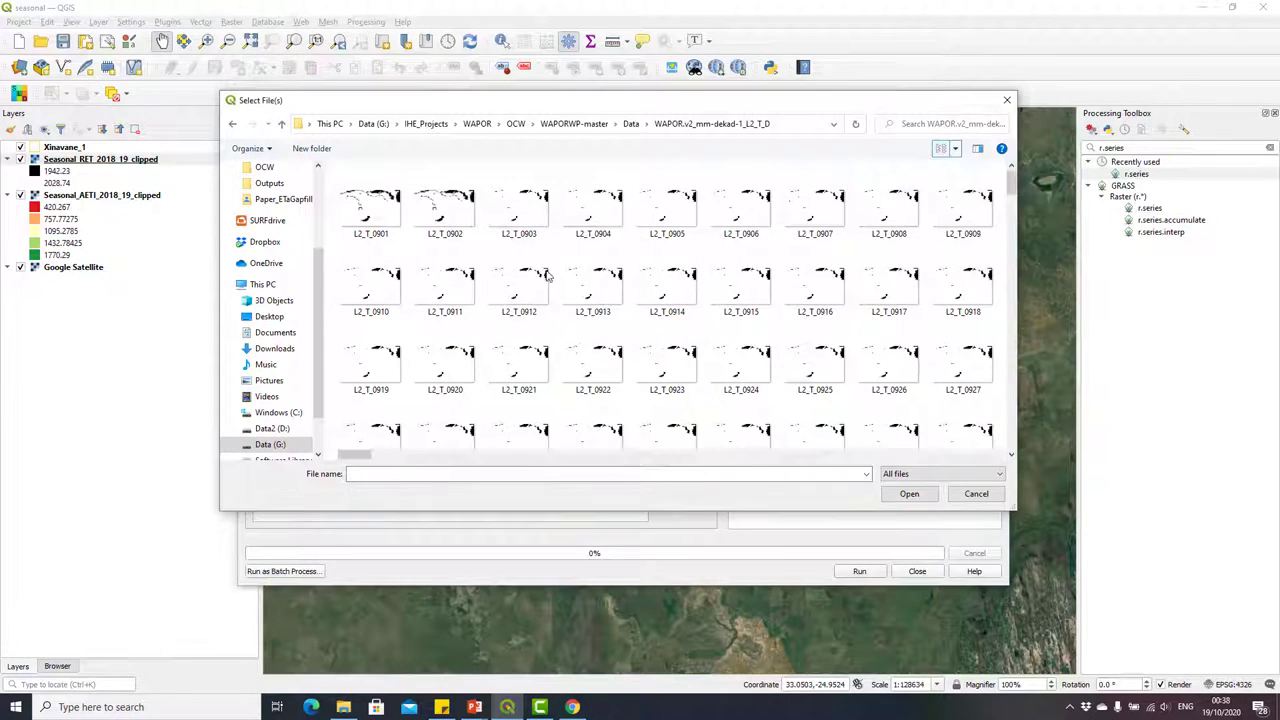
pyautogui.scroll(-3, 547, 277)
pyautogui.click(610, 268)
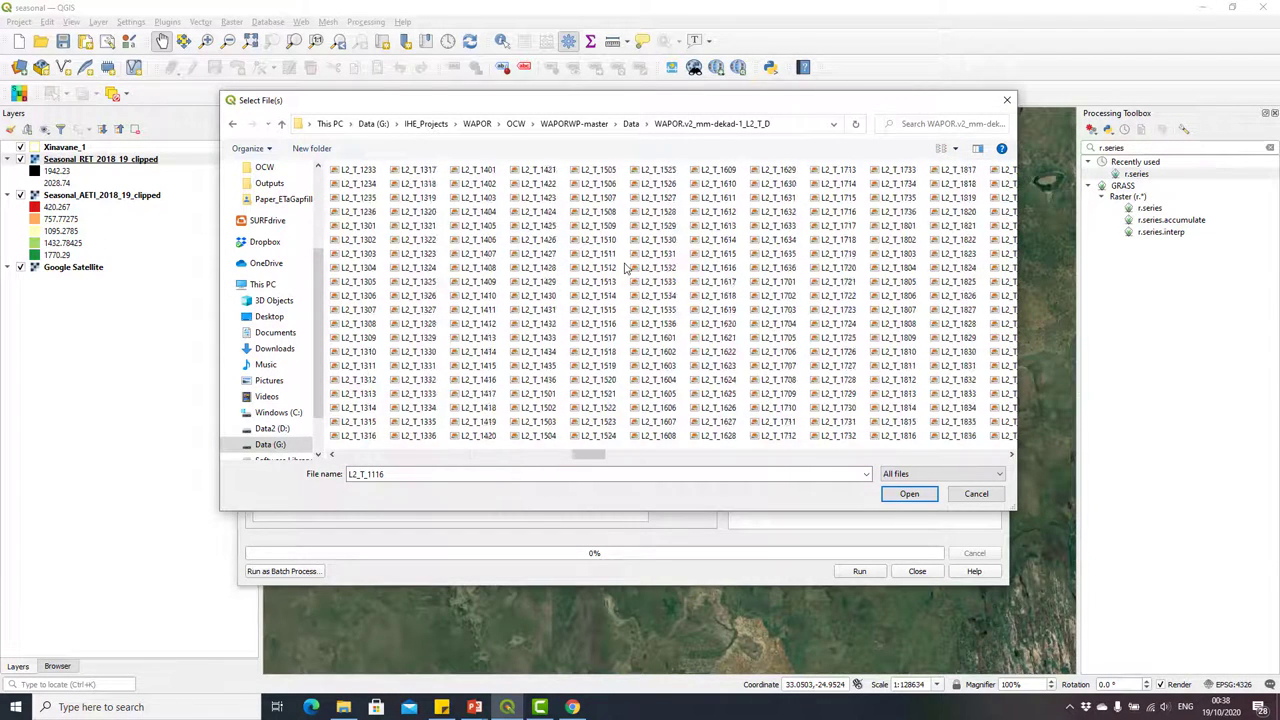
pyautogui.scroll(-1, 625, 268)
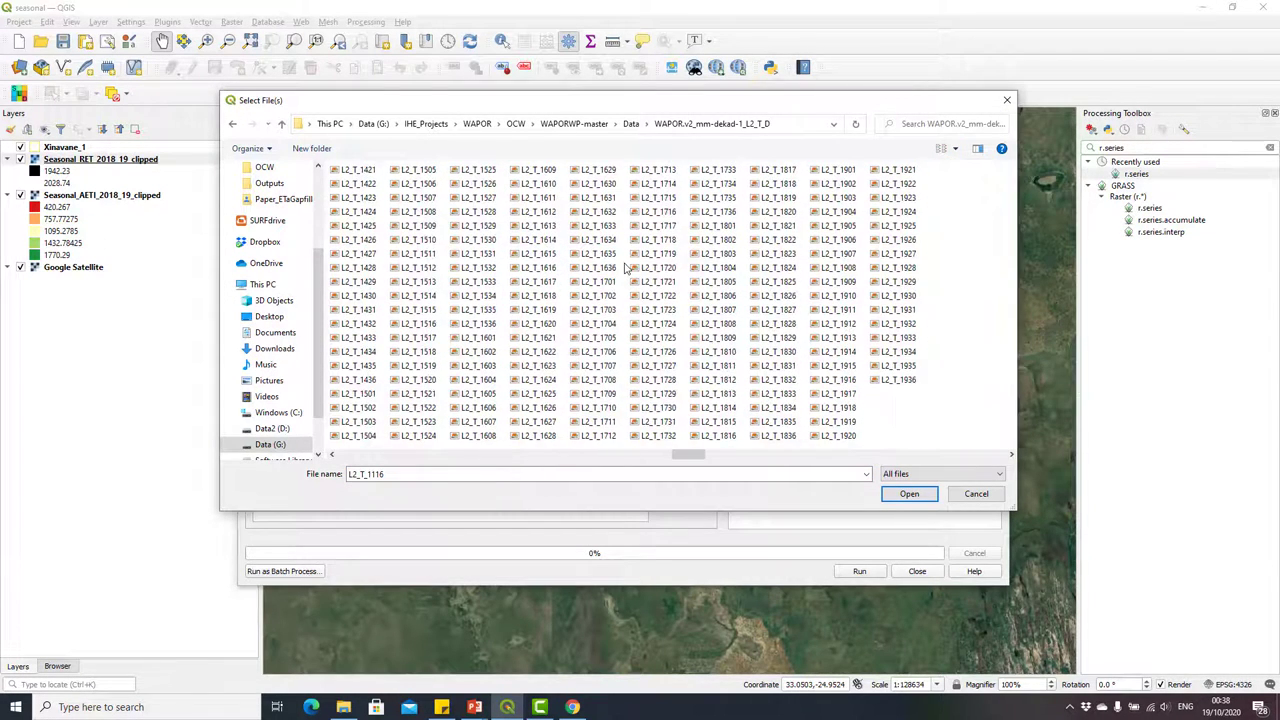
pyautogui.keyDown('shift'); pyautogui.click(782, 314); pyautogui.keyUp('shift')
pyautogui.click(780, 312)
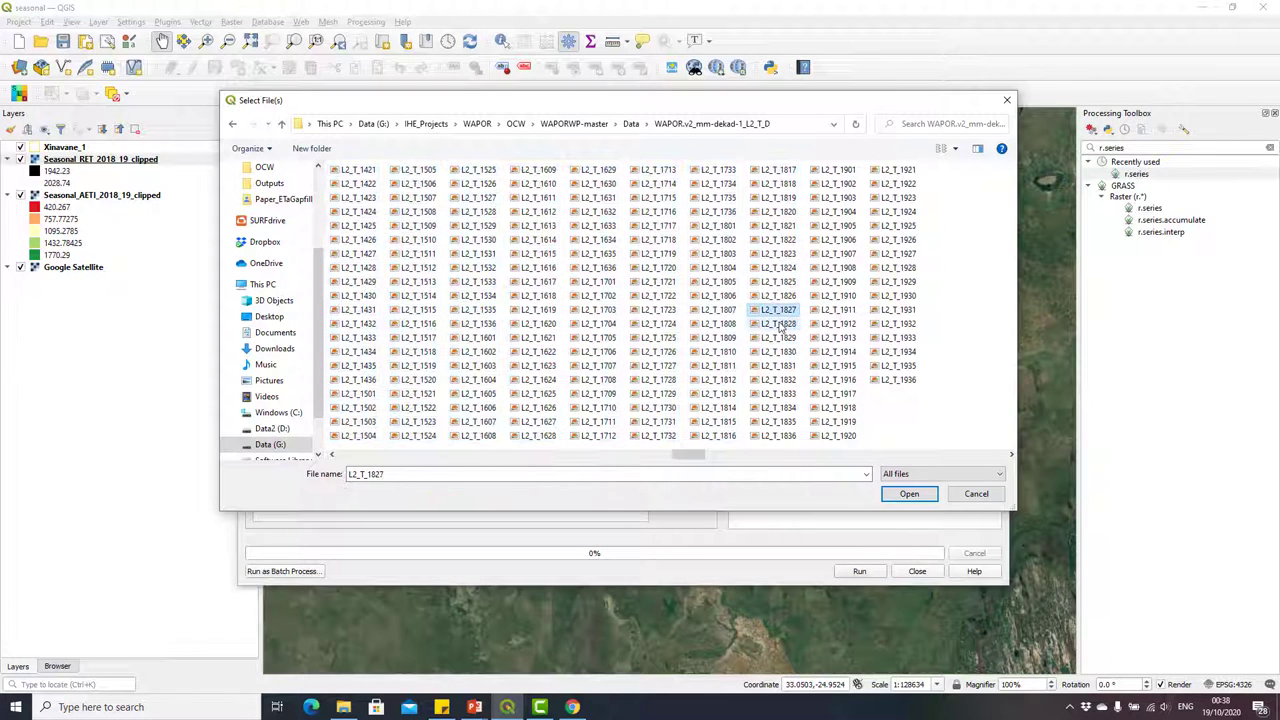
pyautogui.click(780, 325)
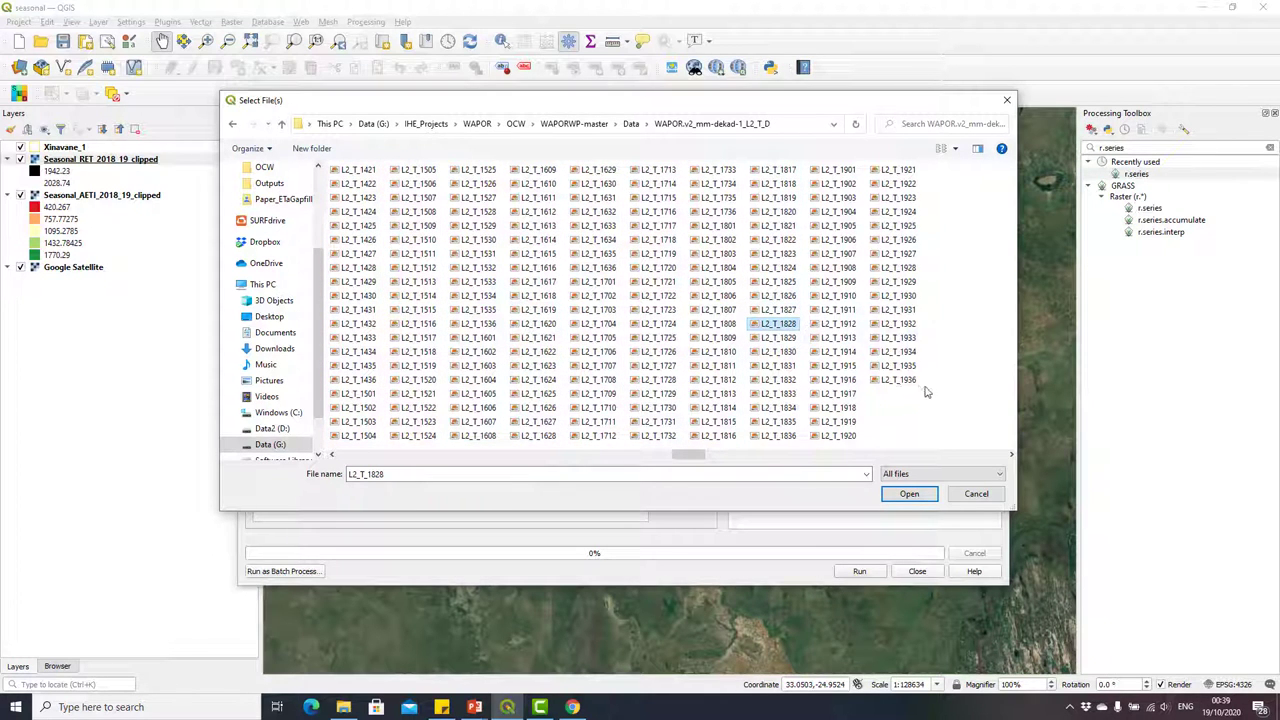
pyautogui.keyDown('shift'); pyautogui.click(897, 253); pyautogui.keyUp('shift')
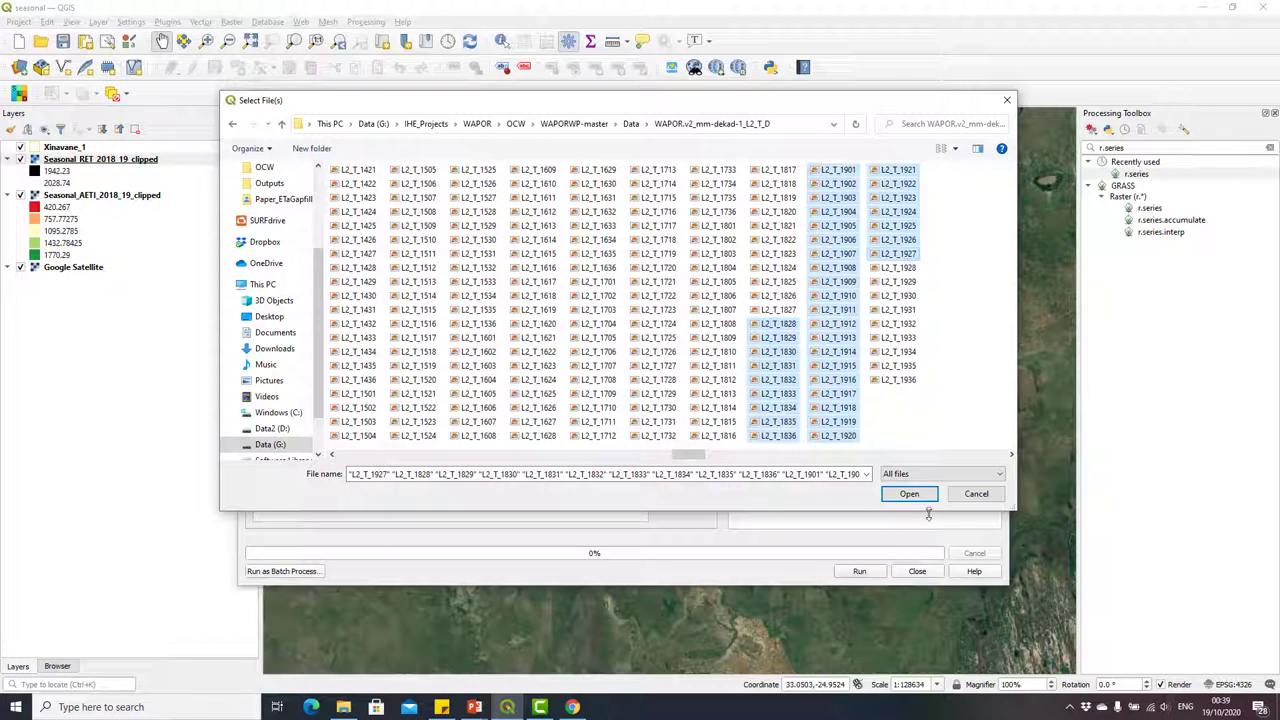
pyautogui.click(909, 494)
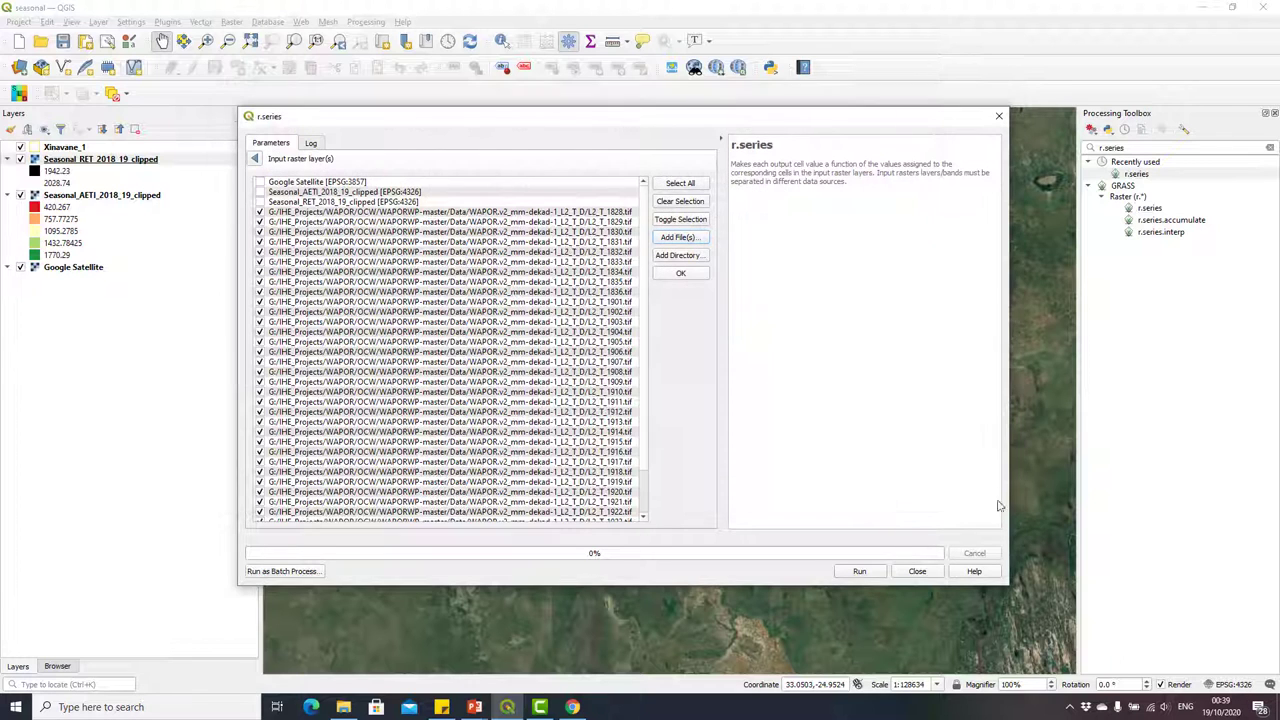
pyautogui.click(681, 274)
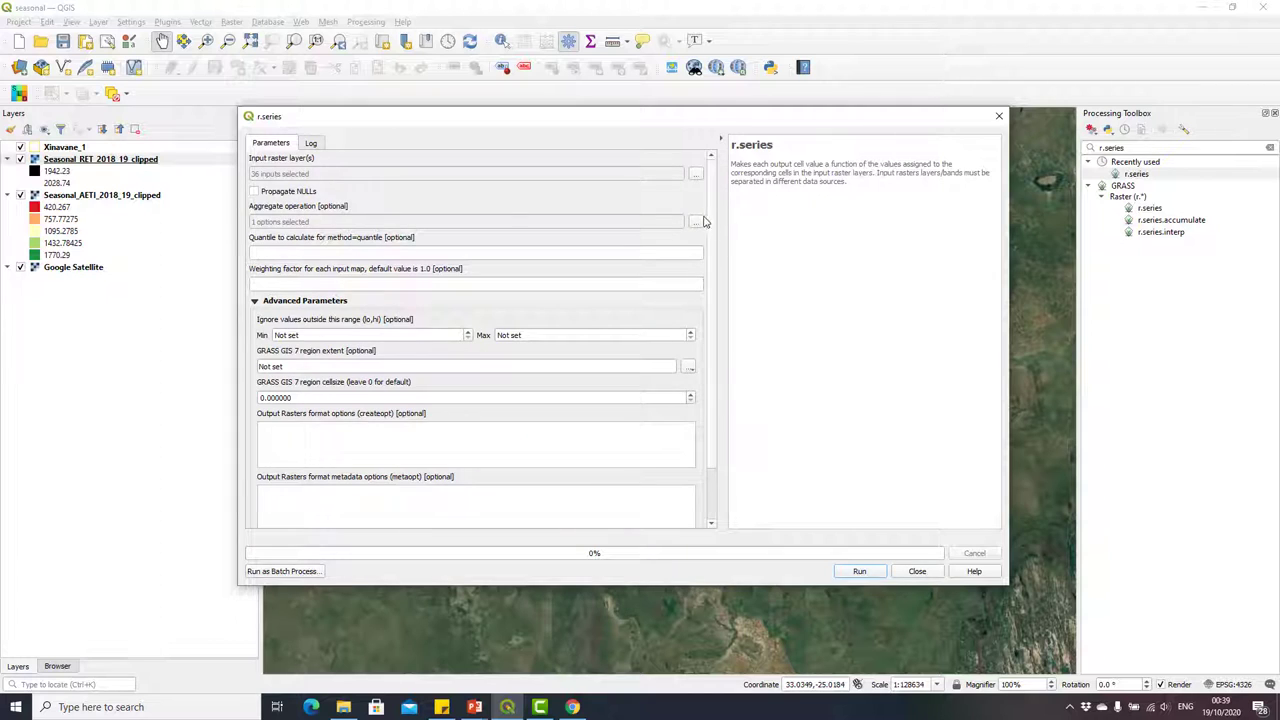
# - Set the r.series aggregate operation to sum and send the aggregated output to a file
pyautogui.click(696, 222)
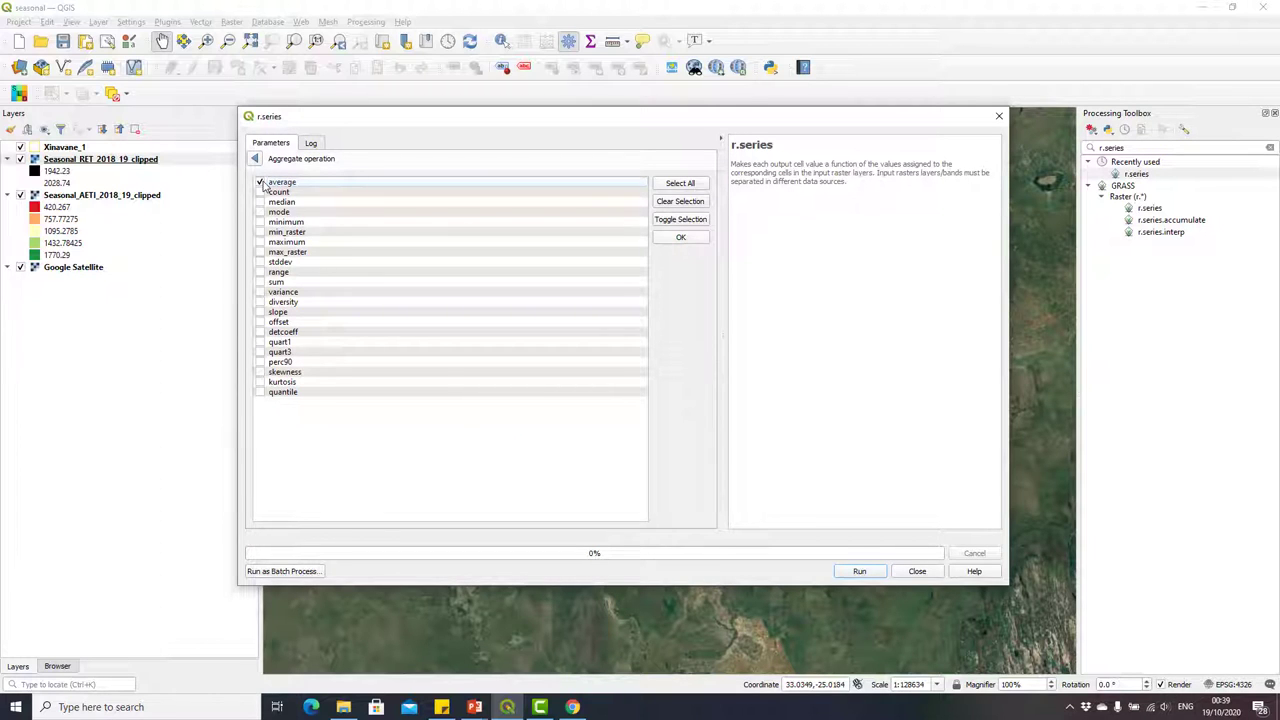
pyautogui.click(681, 237)
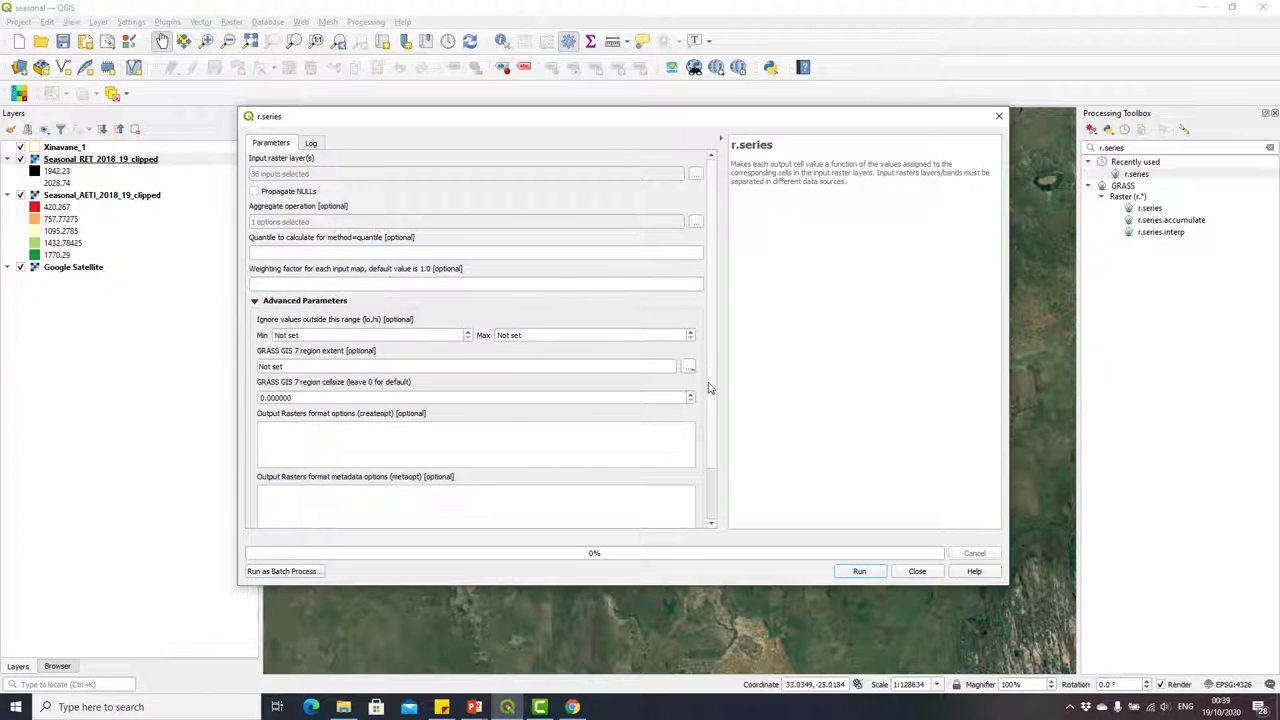
pyautogui.scroll(-2, 710, 387)
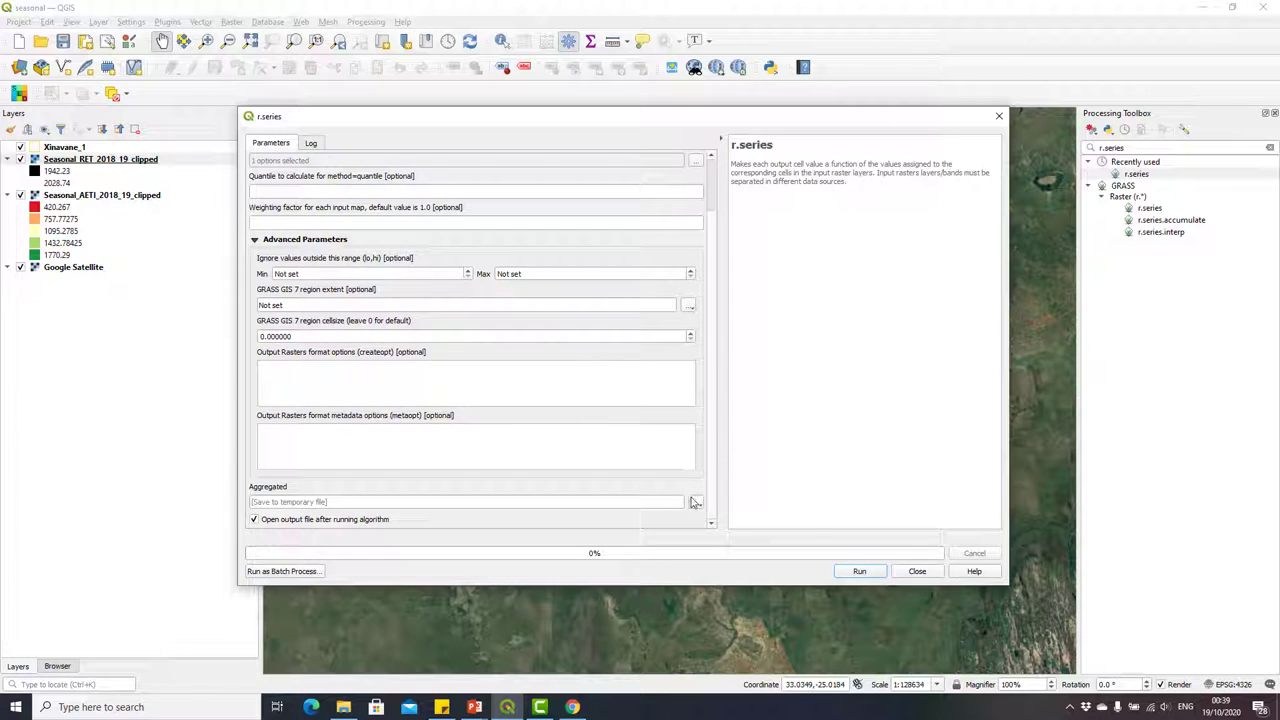
pyautogui.click(695, 502)
pyautogui.click(718, 532)
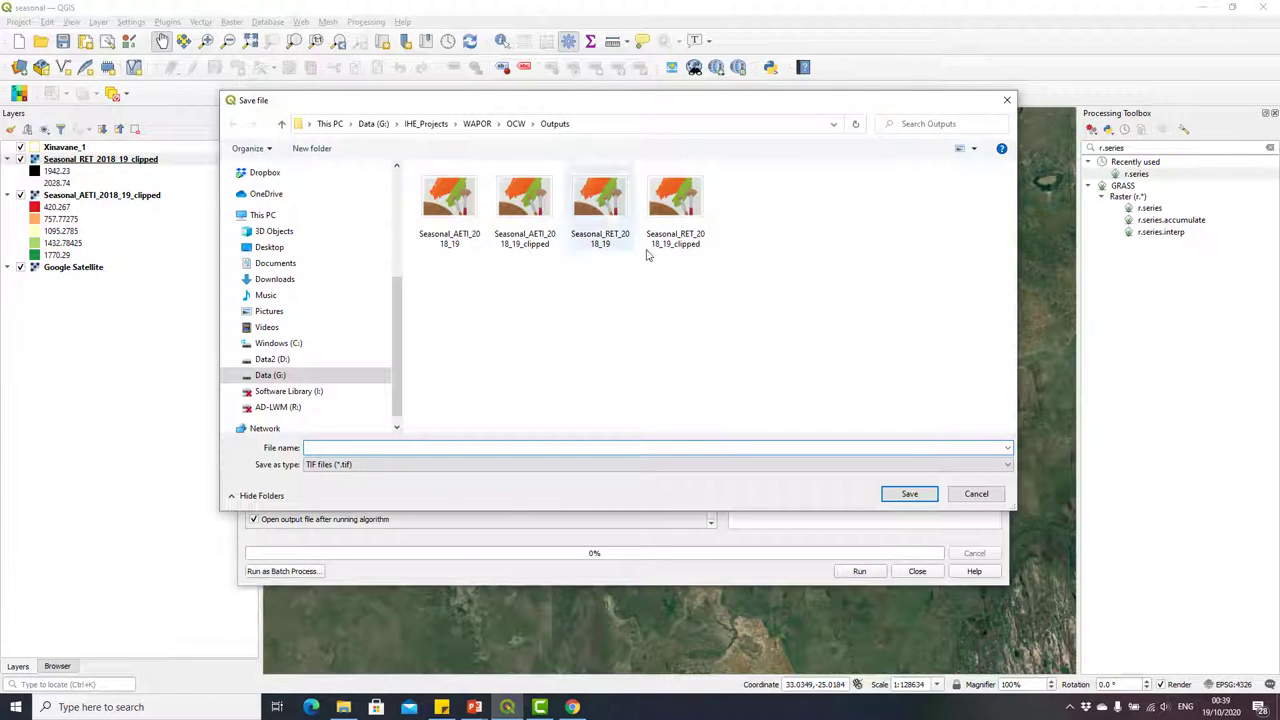
# - Save the summed raster as Seasonal_Ta_2018_19.tif in Outputs and close r.series
pyautogui.click(600, 205)
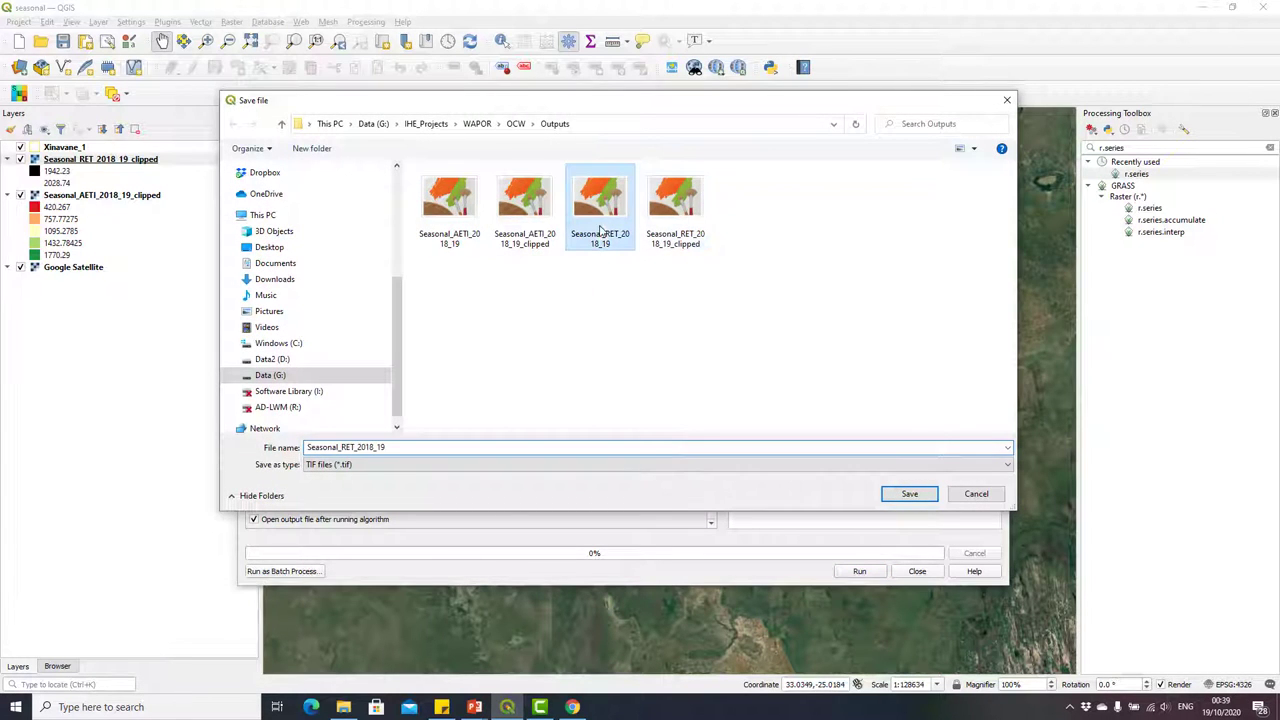
pyautogui.doubleClick(355, 447)
pyautogui.click(355, 447)
pyautogui.press('BackSpace')
pyautogui.press('BackSpace')
pyautogui.press('BackSpace')
pyautogui.press('BackSpace')
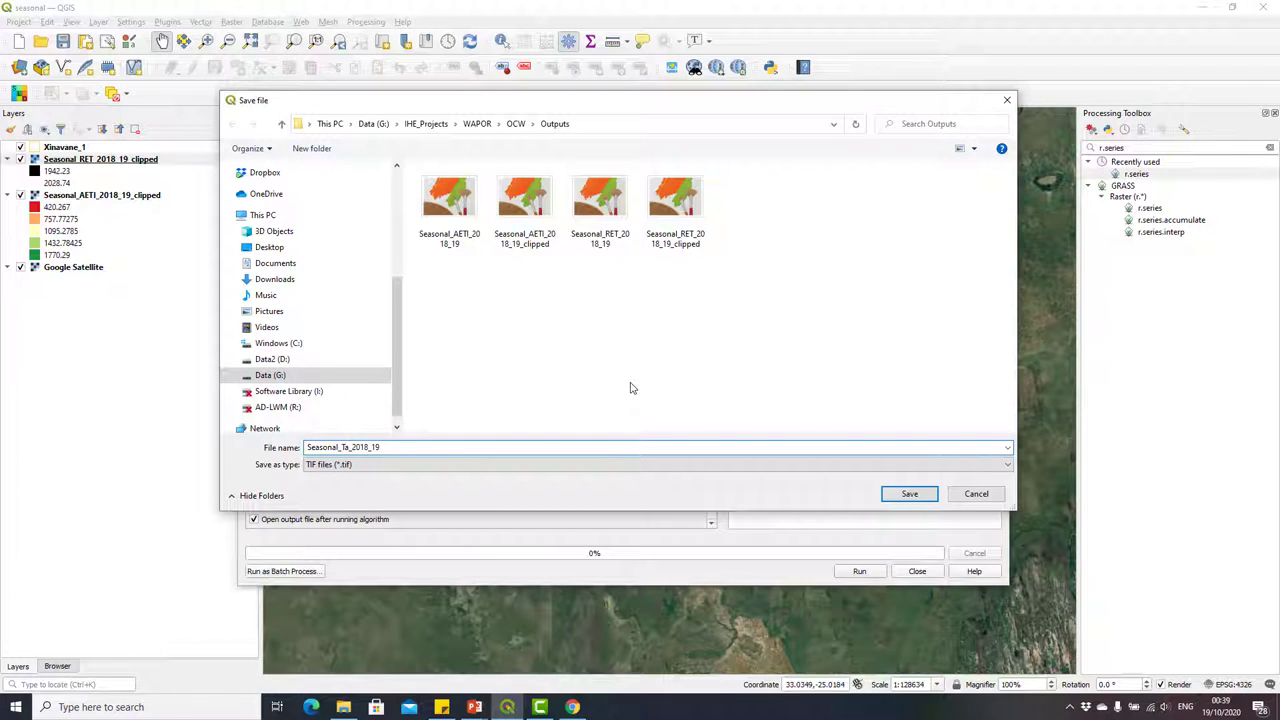
pyautogui.write('Ta')
pyautogui.press('Return')
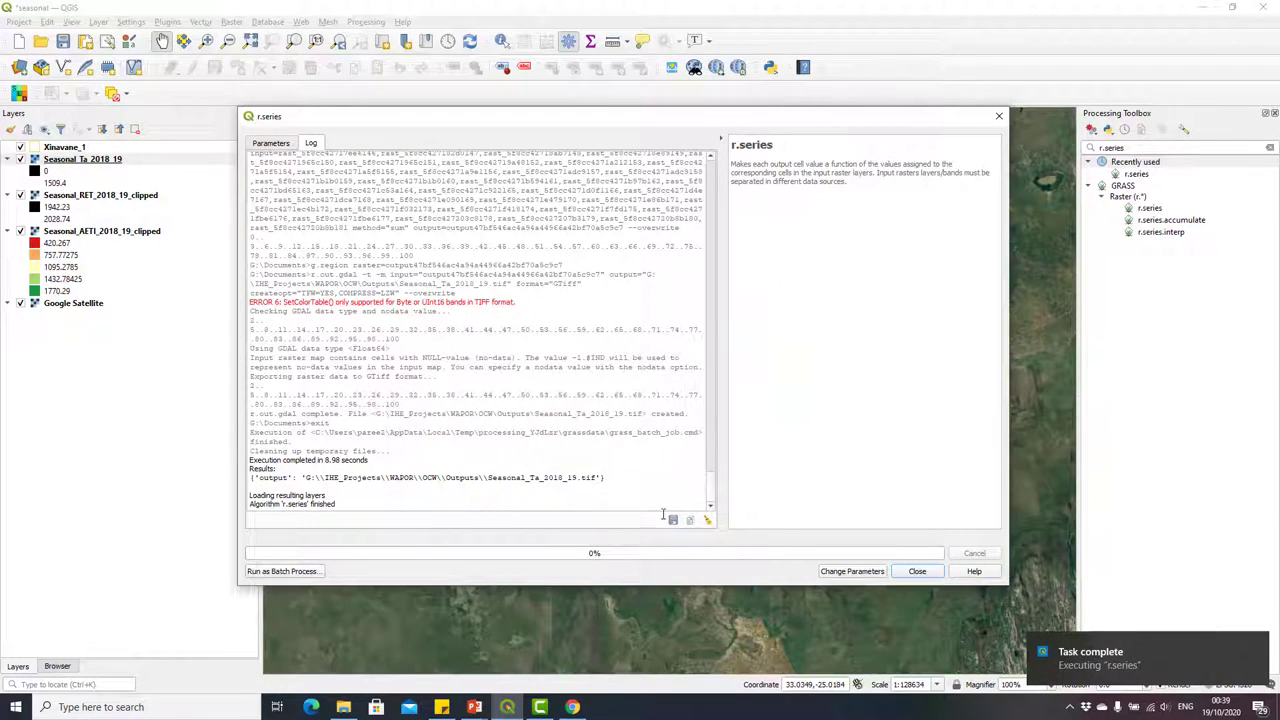
pyautogui.click(917, 571)
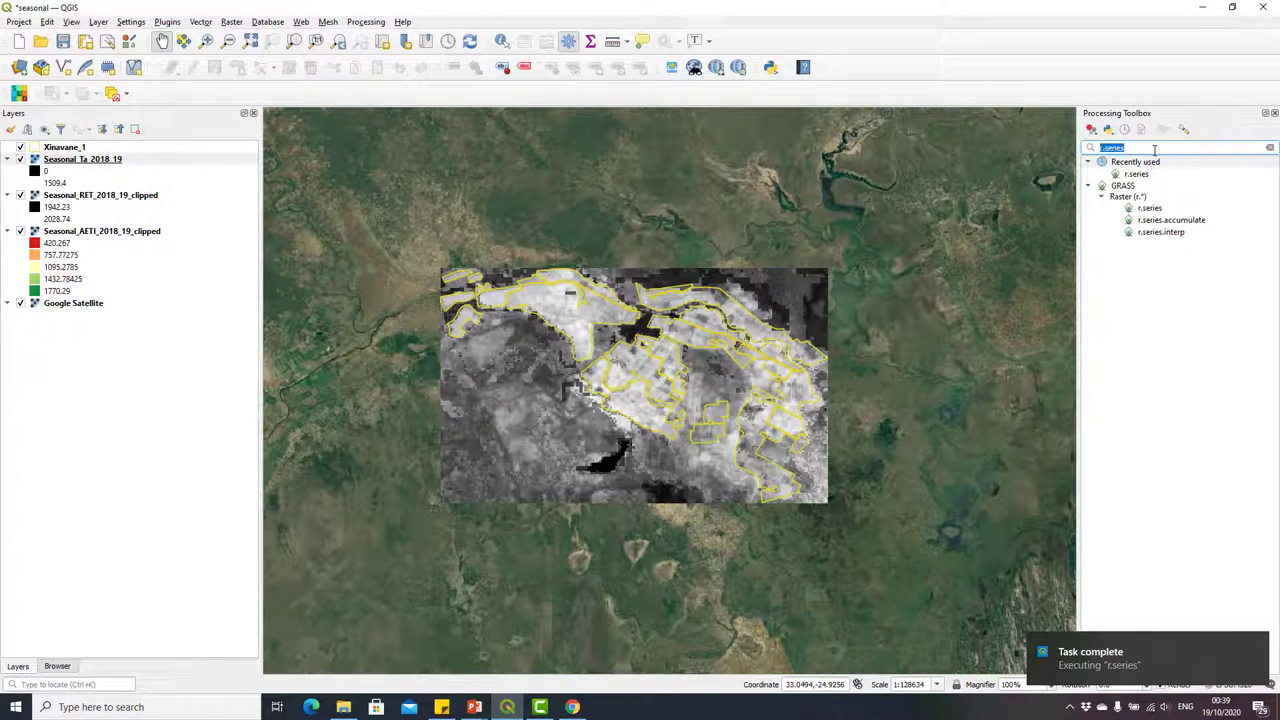
# - Open Clip raster by mask layer with Seasonal_Ta_2018_19 as input and Xinavane_1 as mask
pyautogui.write('clip')
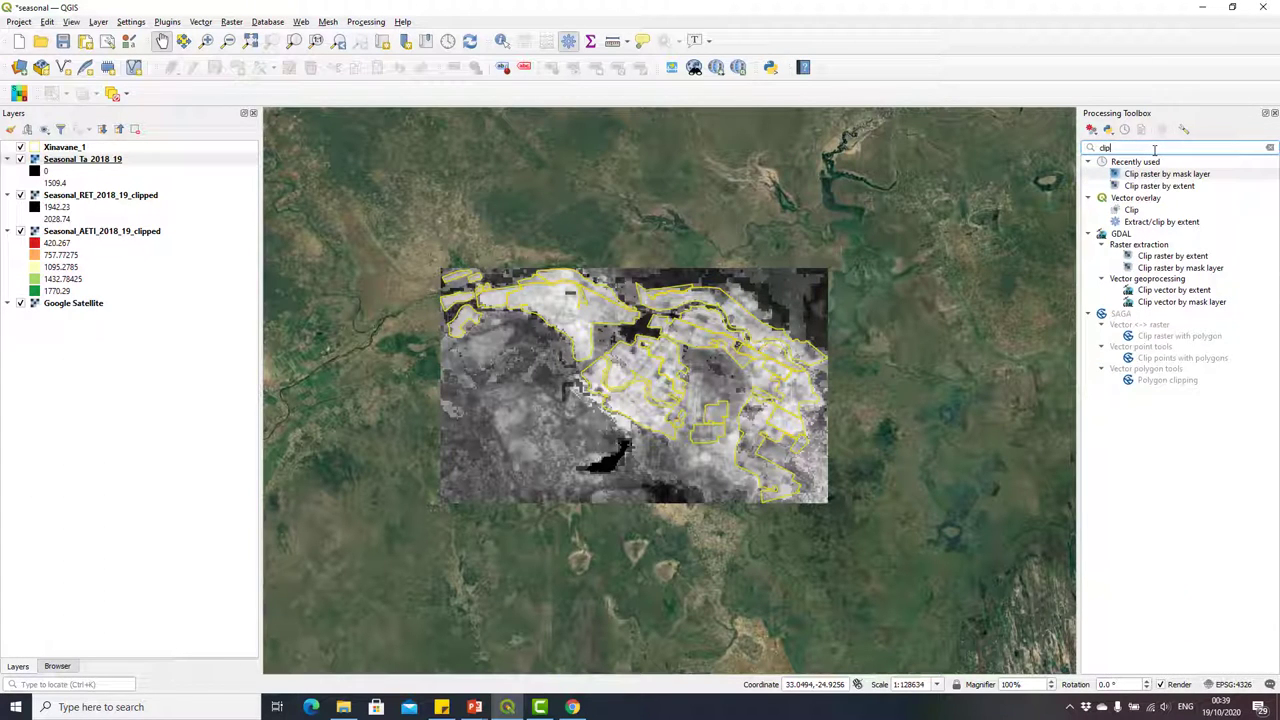
pyautogui.doubleClick(1183, 176)
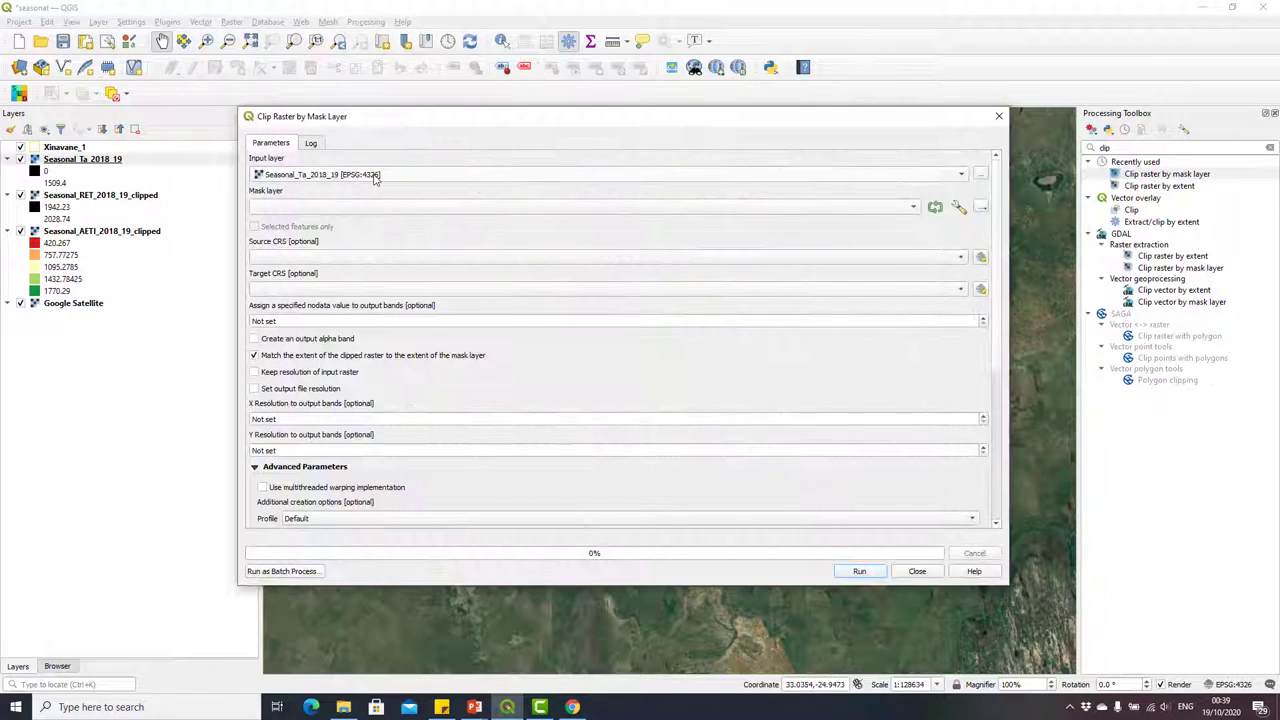
pyautogui.click(374, 178)
pyautogui.click(350, 180)
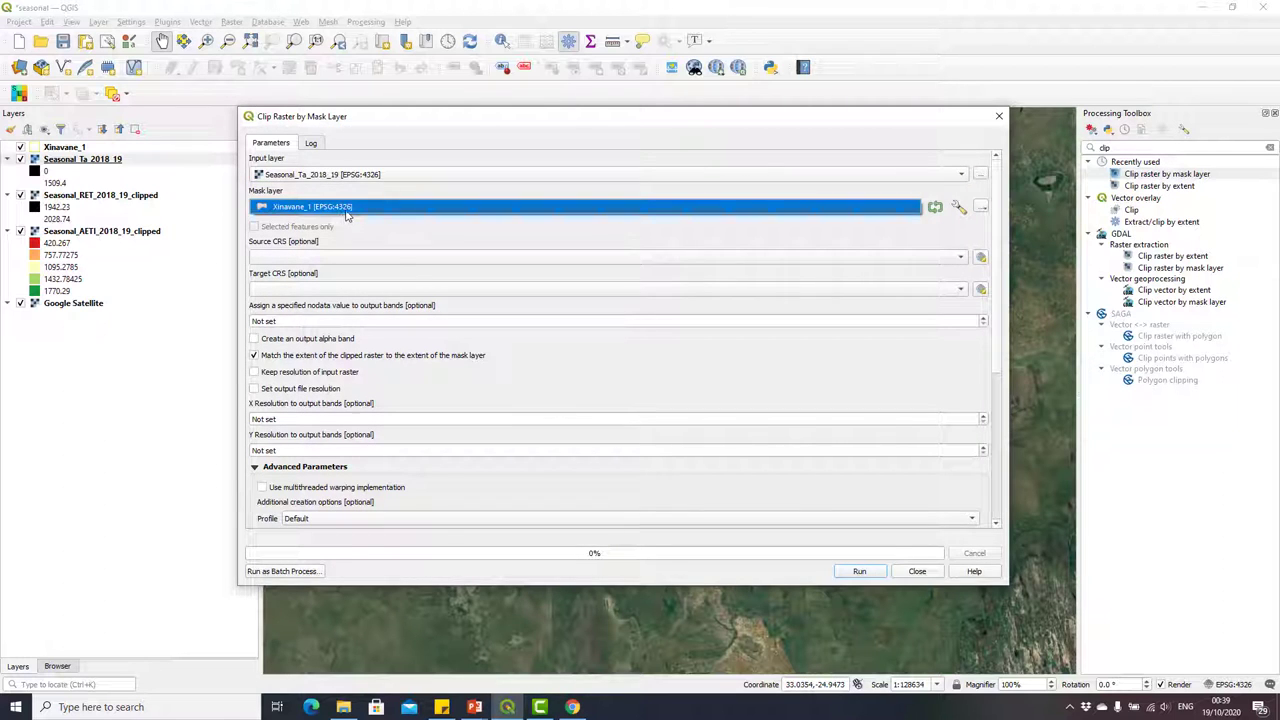
pyautogui.moveTo(996, 337); pyautogui.dragTo(993, 454)
# - Save the clipped output as Seasonal_Ta_2018_19_clipped.tif and run the clip
pyautogui.click(983, 440)
pyautogui.click(1012, 466)
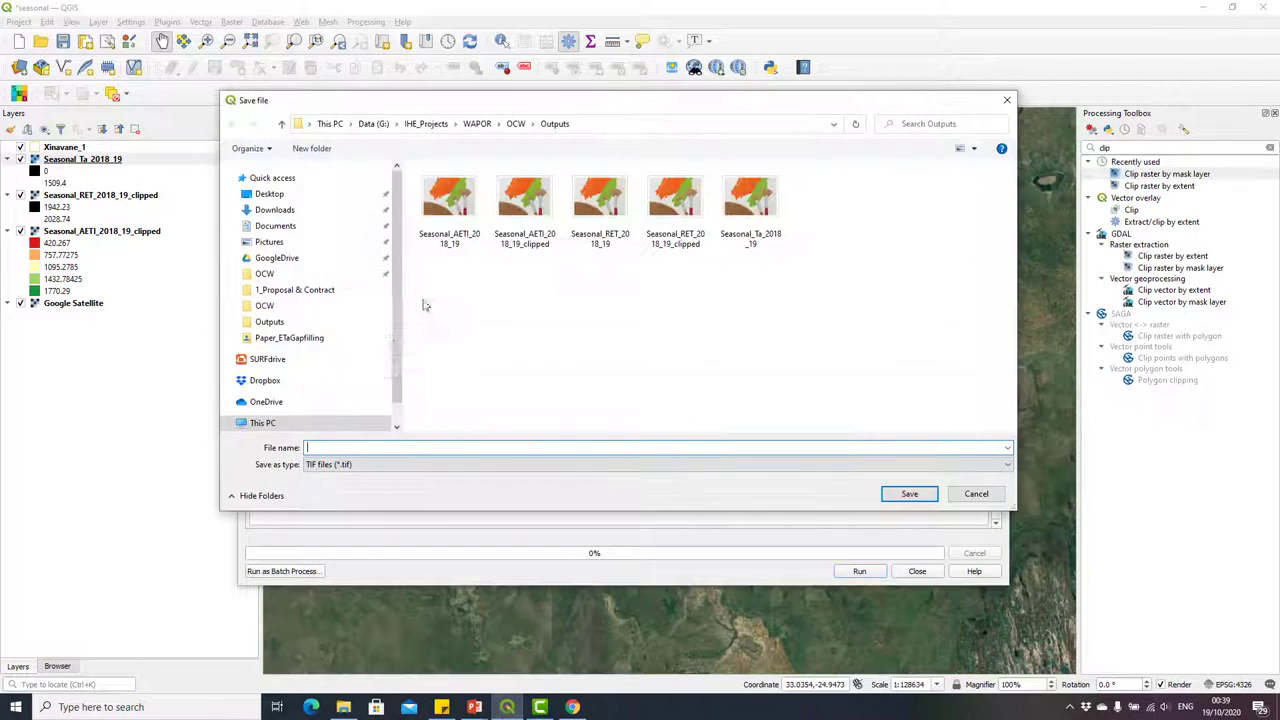
pyautogui.click(751, 232)
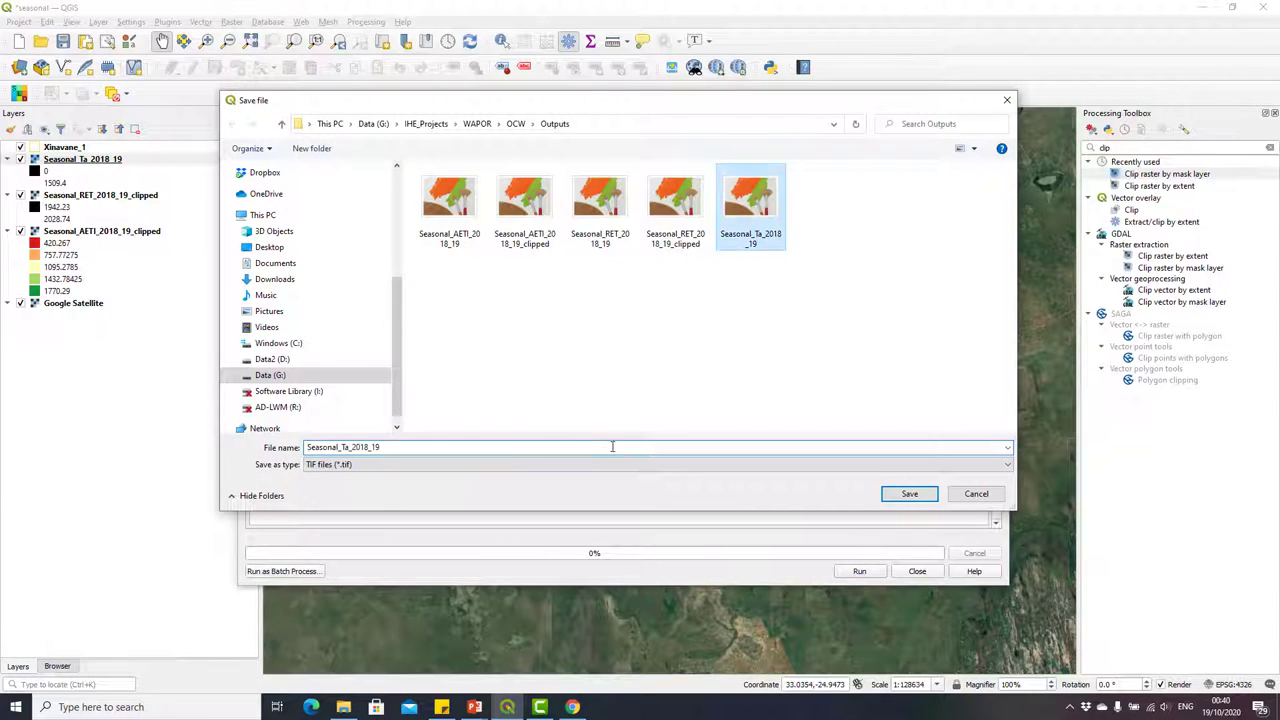
pyautogui.click(544, 442)
pyautogui.write('_')
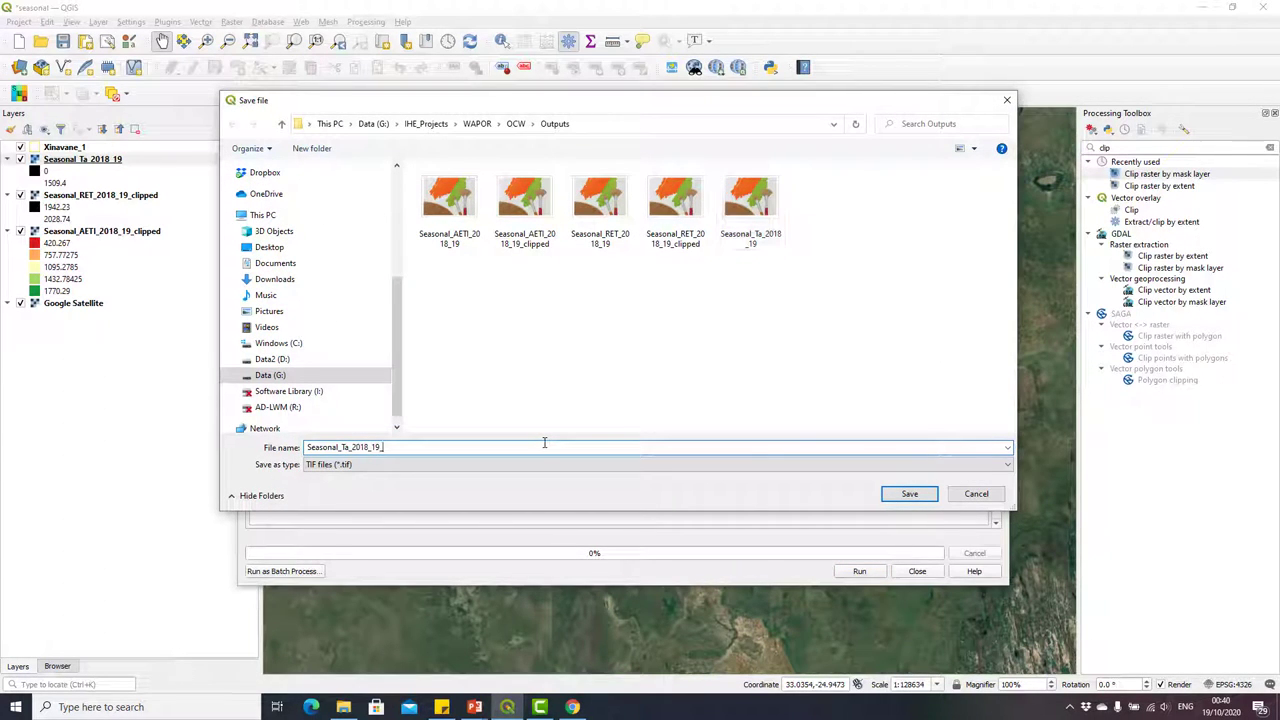
pyautogui.write('clipped')
pyautogui.press('Return')
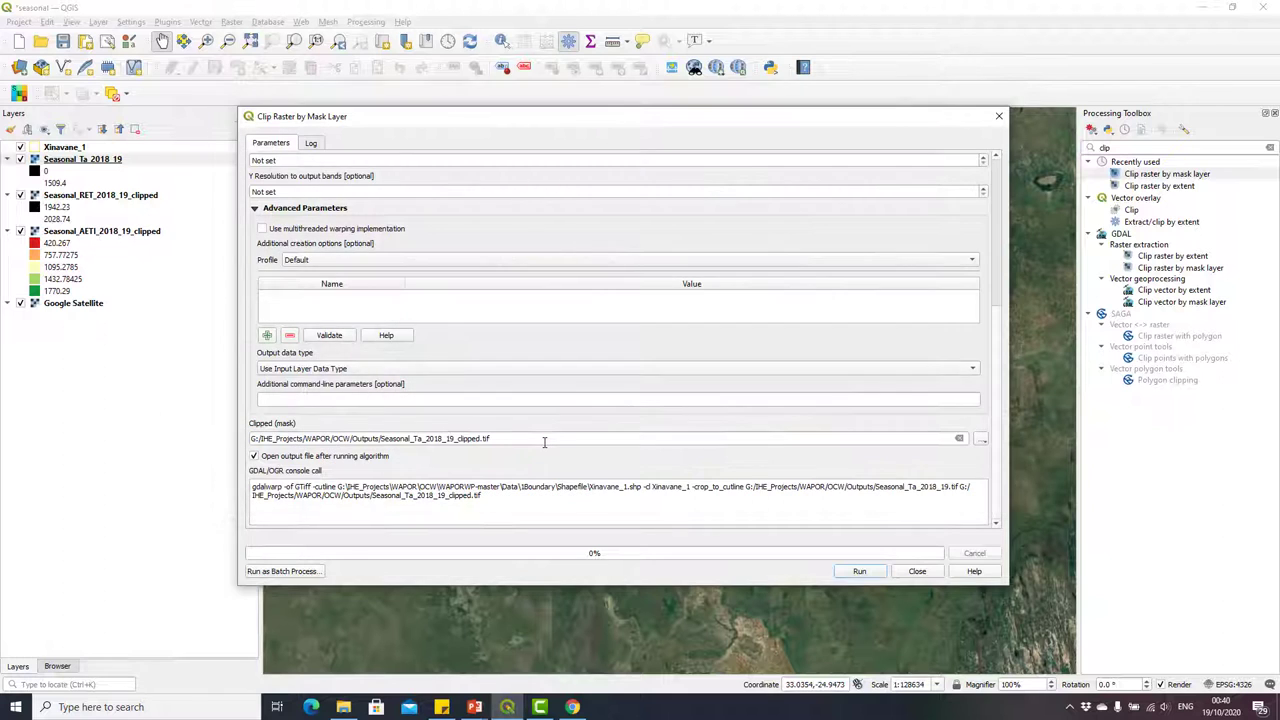
pyautogui.click(860, 571)
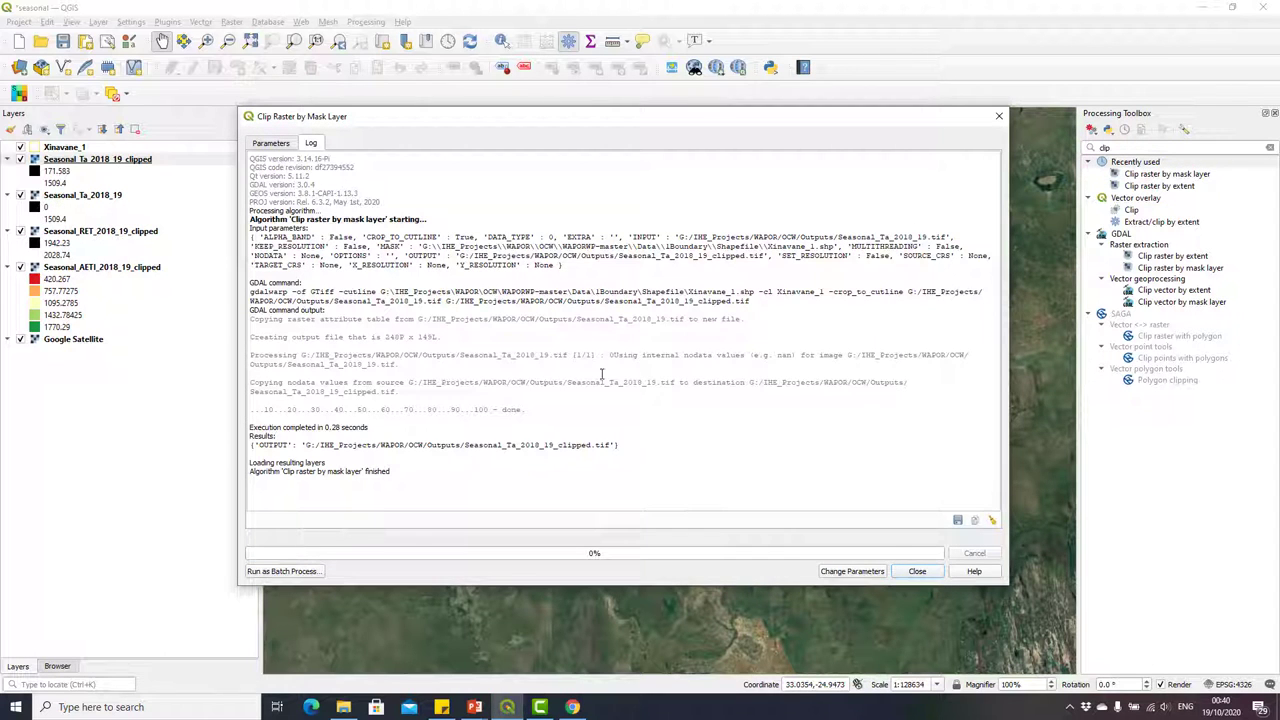
# - Close the clip tool and remove the unclipped Seasonal_Ta_2018_19 layer
pyautogui.click(916, 571)
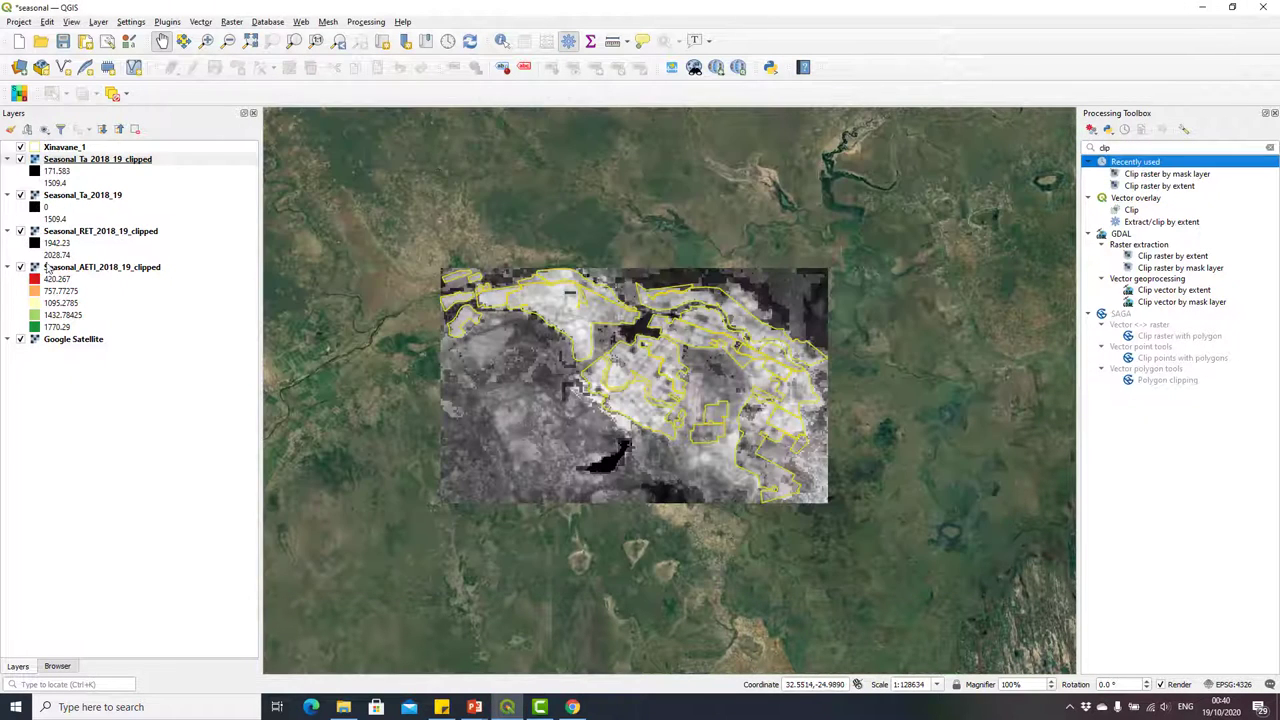
pyautogui.click(20, 195)
pyautogui.click(80, 196)
pyautogui.rightClick(84, 198)
pyautogui.click(128, 313)
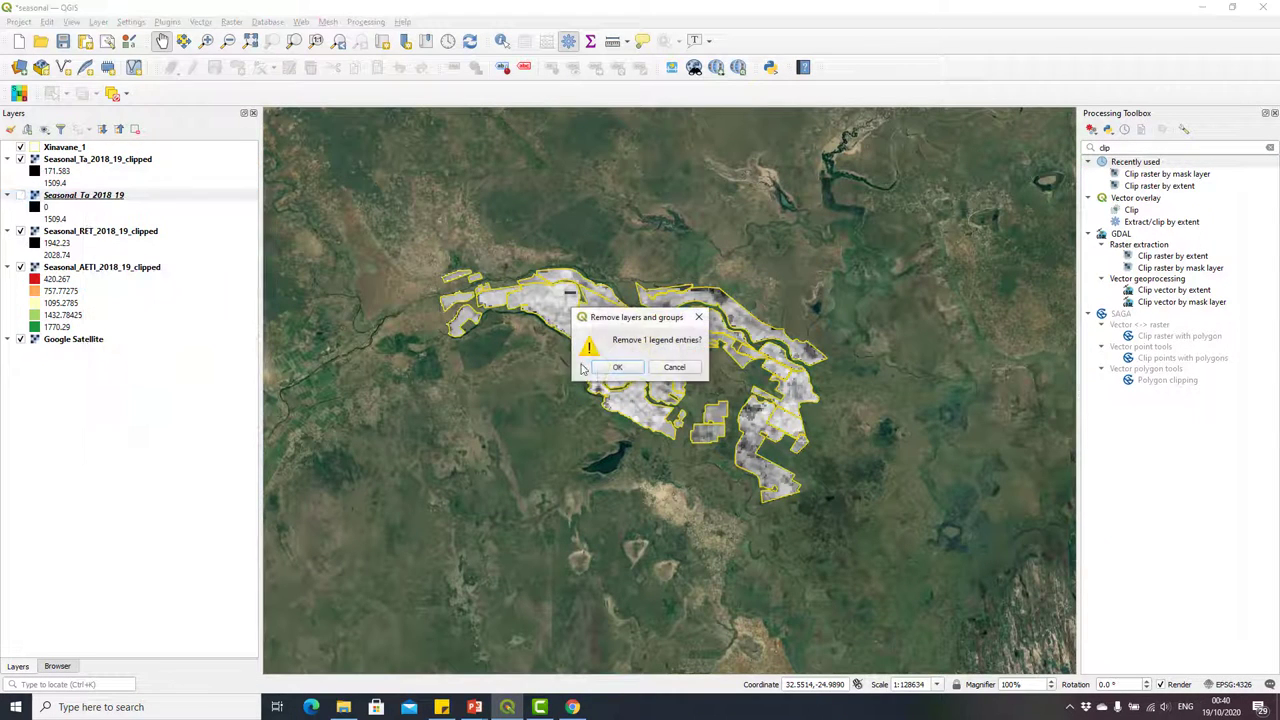
pyautogui.click(613, 367)
# - Select Seasonal_Ta_2018_19_clipped, save the project, and search the toolbox for r.ser
pyautogui.click(135, 160)
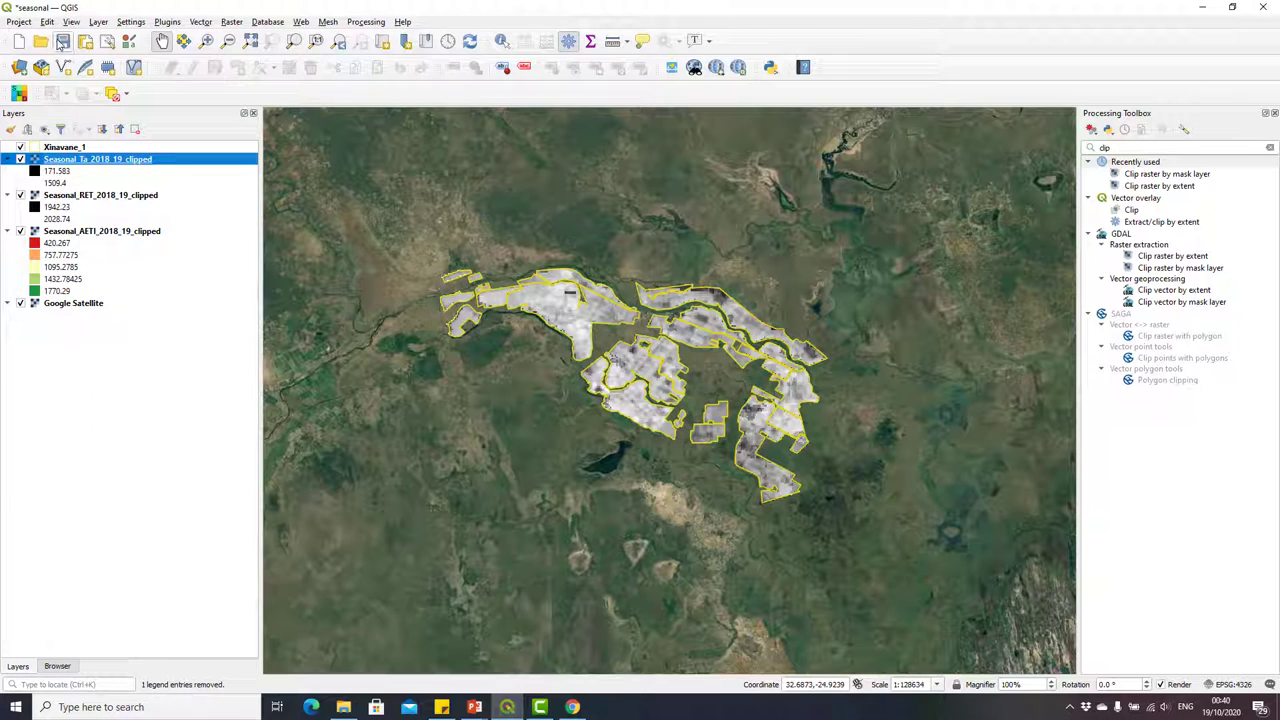
pyautogui.click(63, 41)
pyautogui.click(1145, 147)
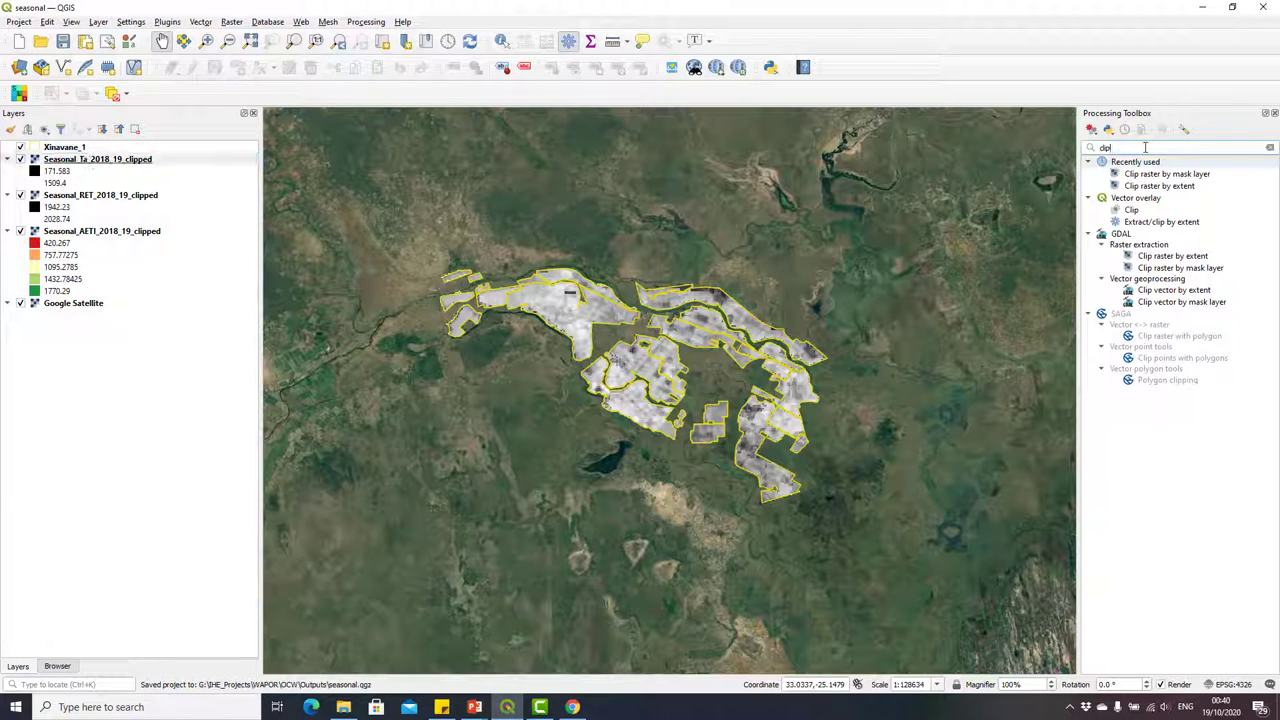
pyautogui.write('r.series')
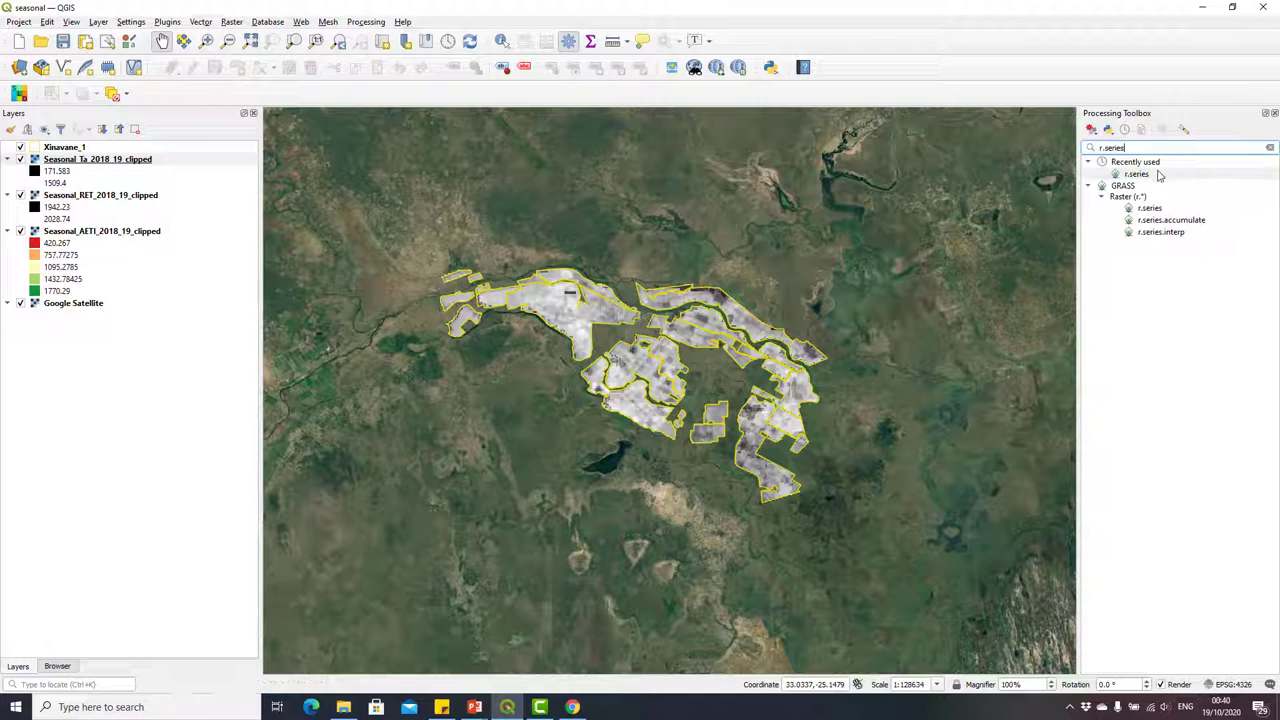
# - Open r.series and browse to the WAPOR.v2_mm-dekad-1_L2_NPP_D folder for input files
pyautogui.doubleClick(1158, 175)
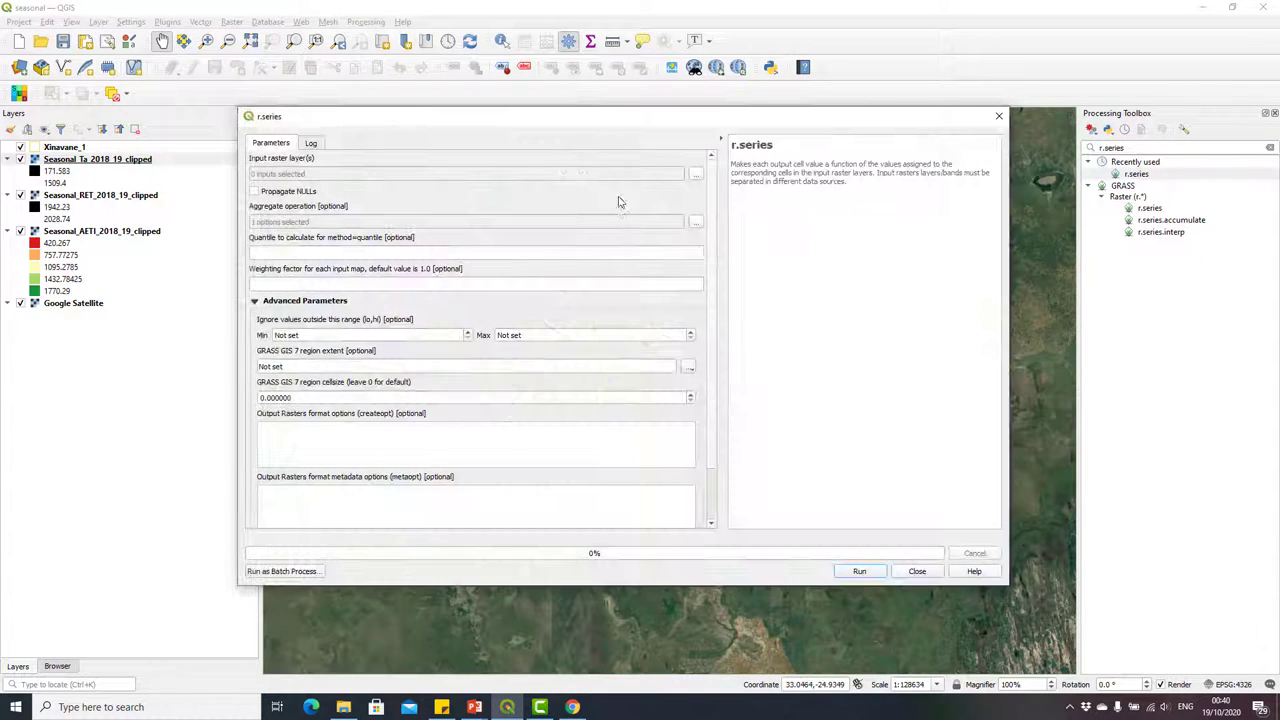
pyautogui.click(697, 174)
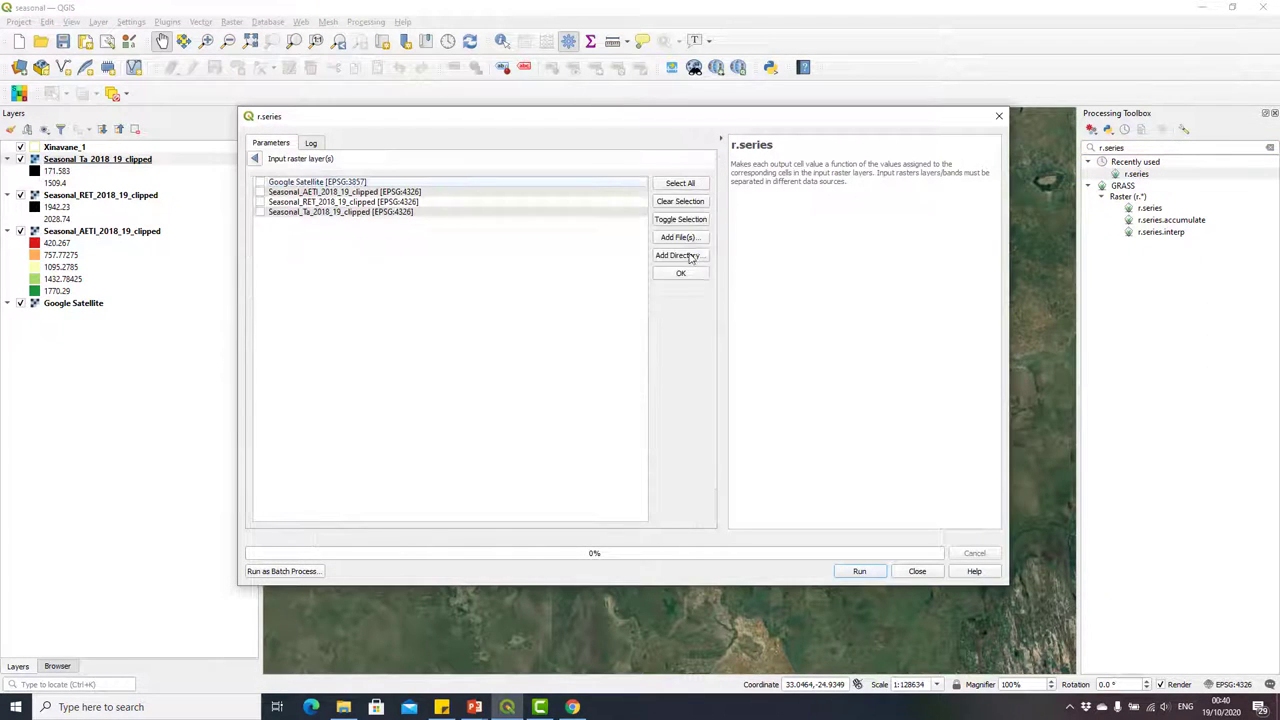
pyautogui.click(692, 256)
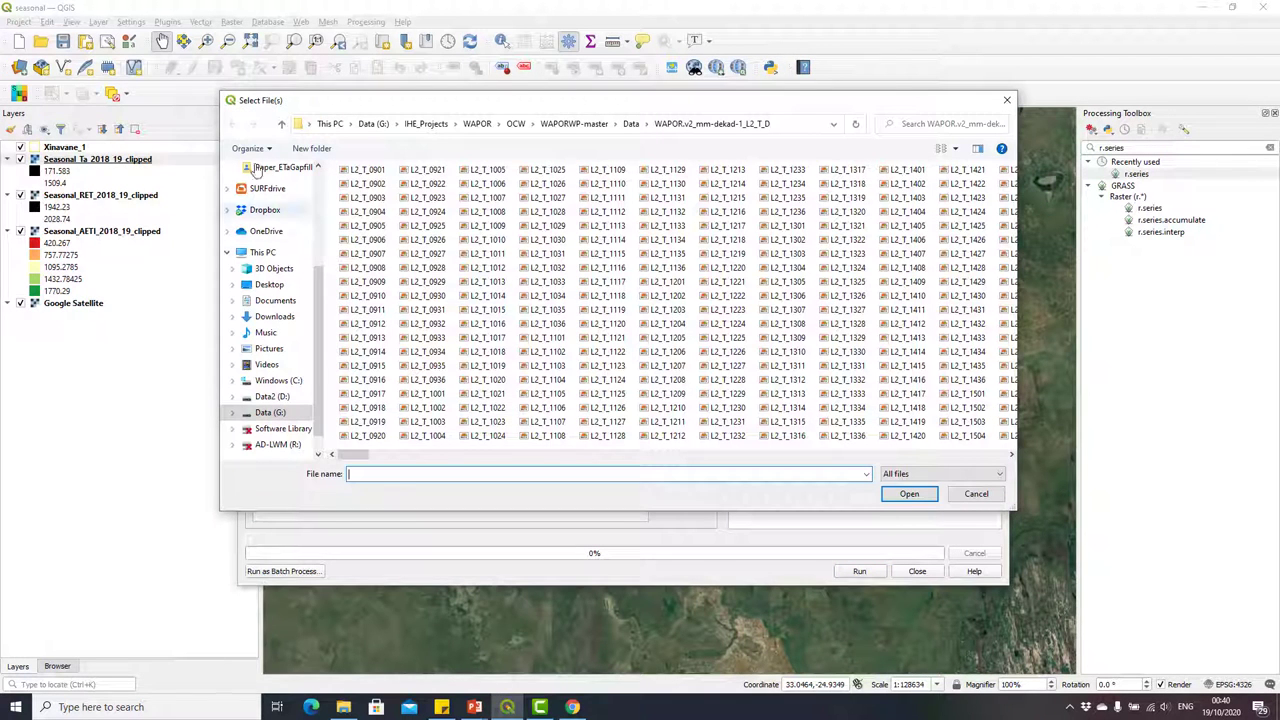
pyautogui.click(631, 124)
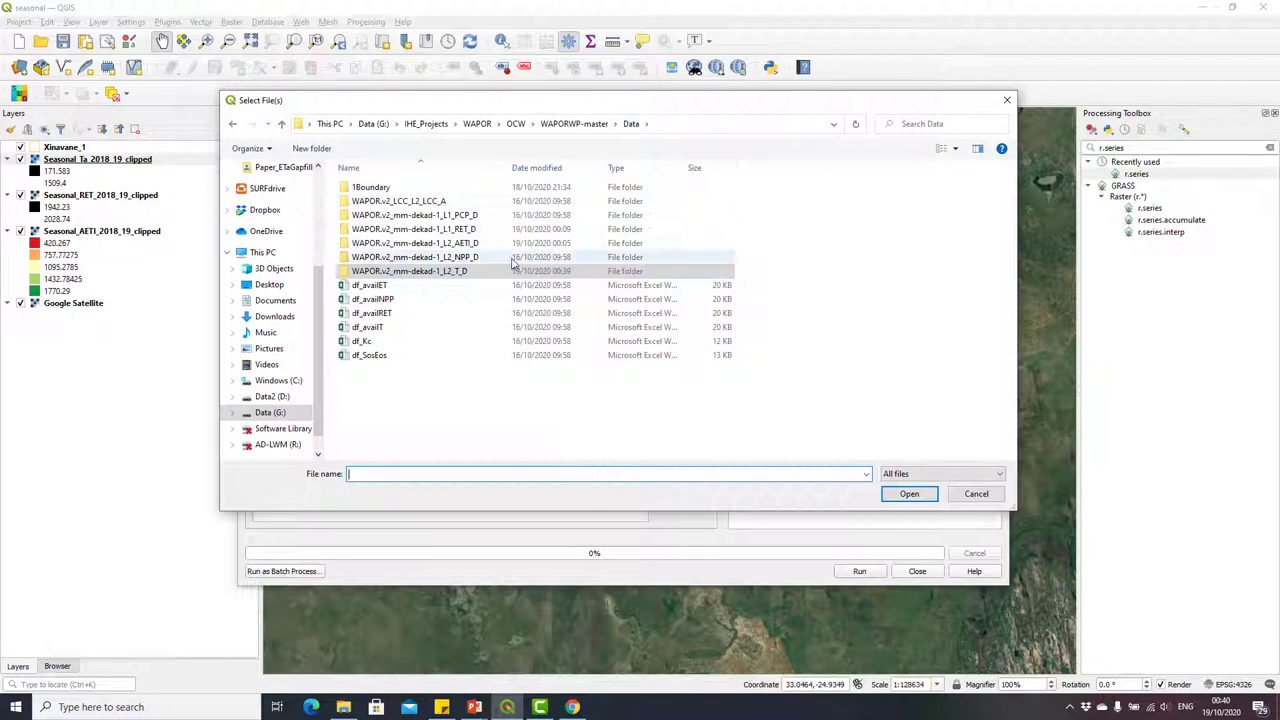
pyautogui.doubleClick(473, 258)
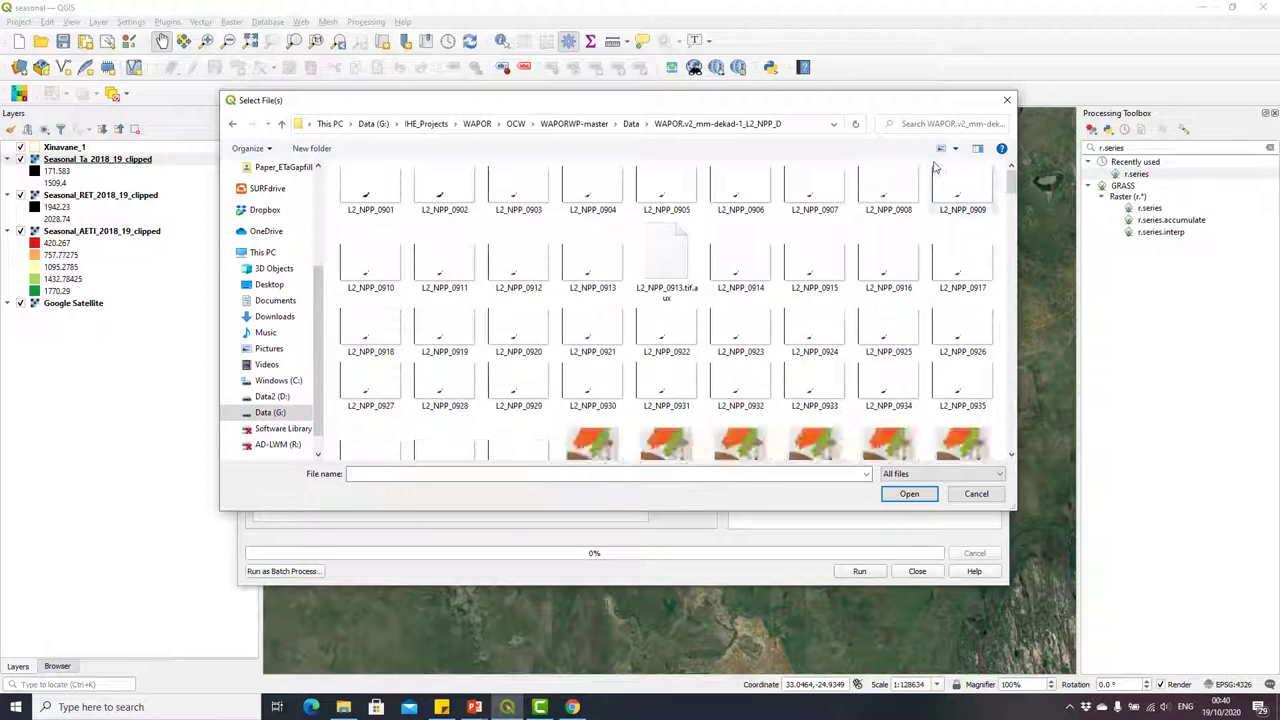
# - Select the 36 NPP rasters L2_NPP_1828 to L2_NPP_1927 as r.series inputs
pyautogui.click(955, 148)
pyautogui.click(995, 211)
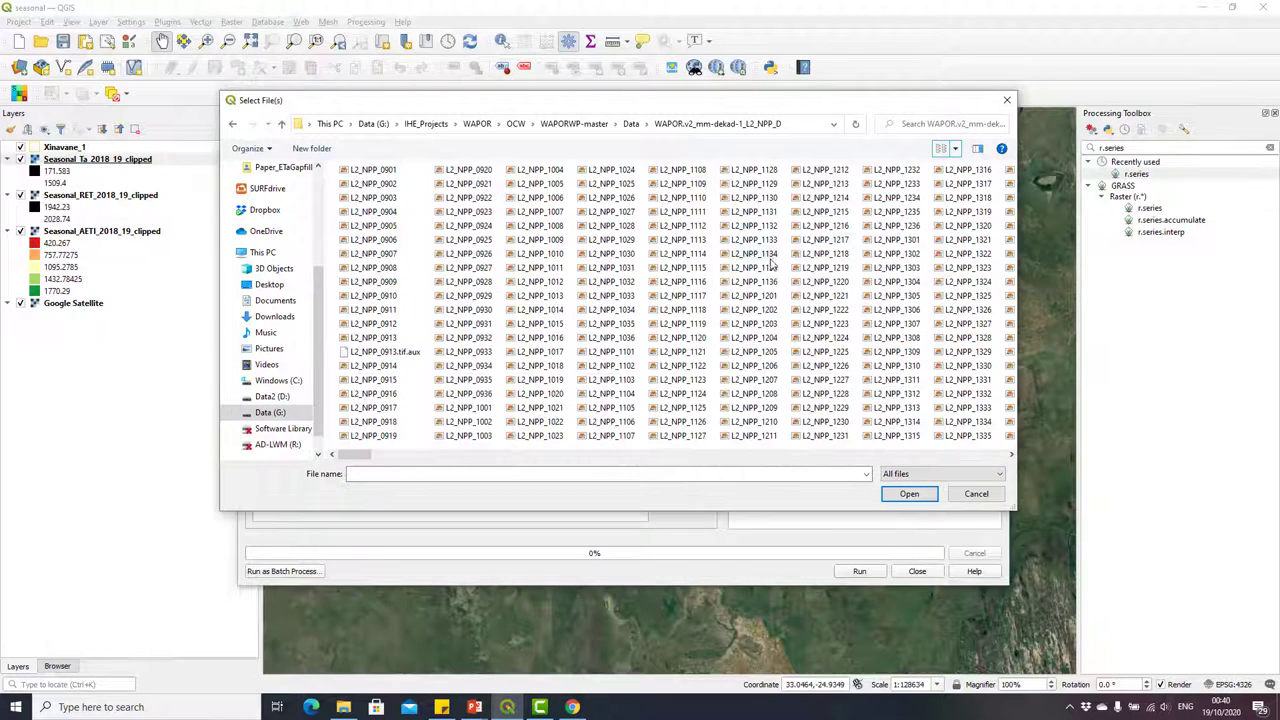
pyautogui.click(770, 254)
pyautogui.hscroll(3, 772, 255)
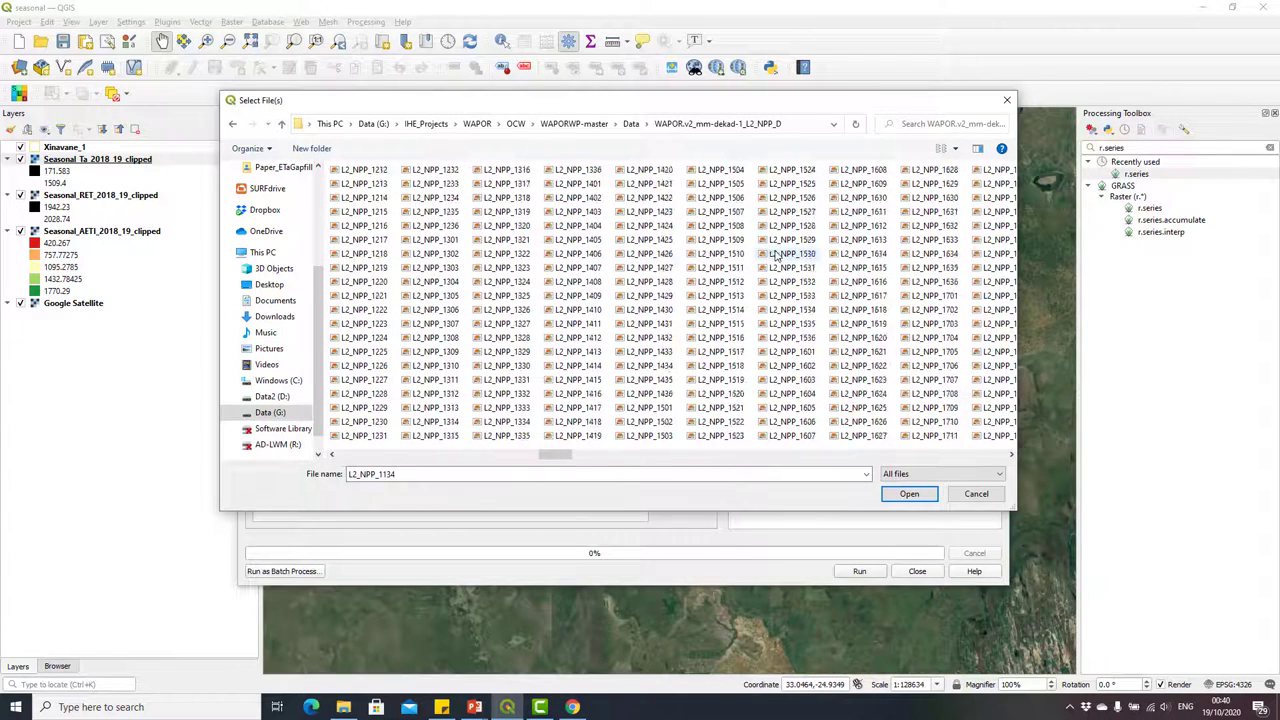
pyautogui.hscroll(3, 775, 256)
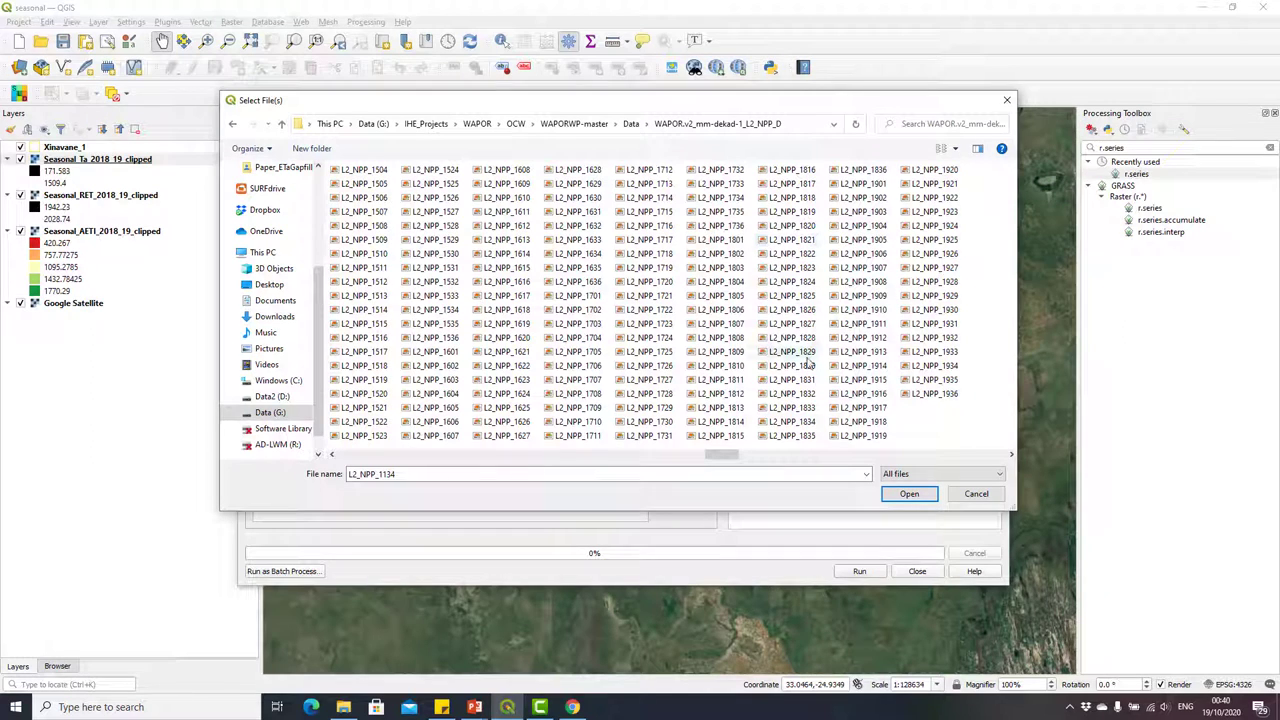
pyautogui.click(792, 338)
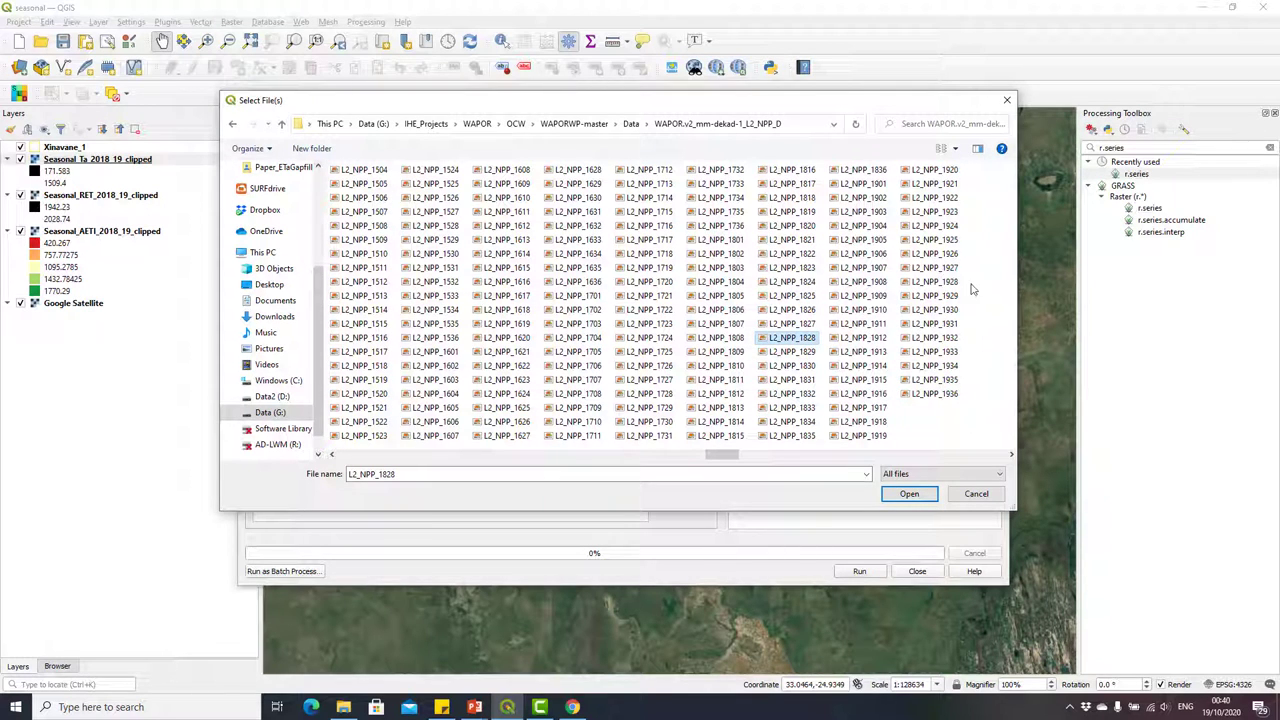
pyautogui.keyDown('shift'); pyautogui.click(945, 268); pyautogui.keyUp('shift')
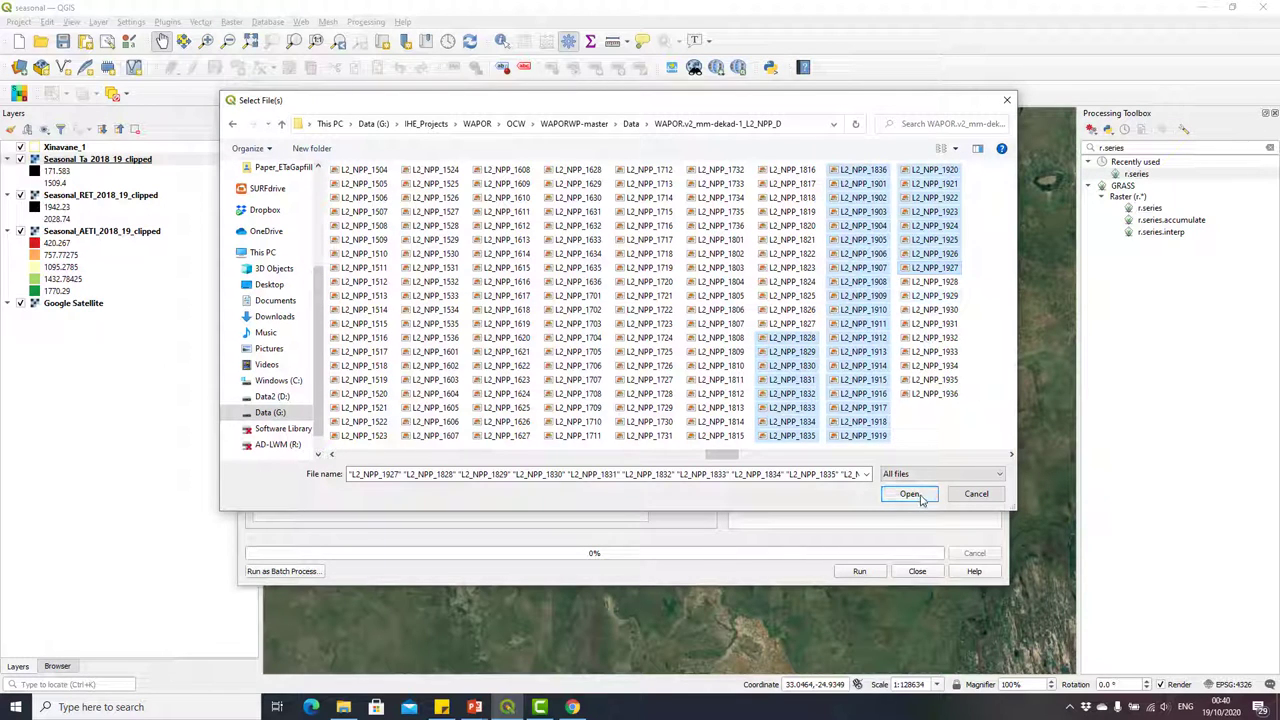
pyautogui.click(910, 494)
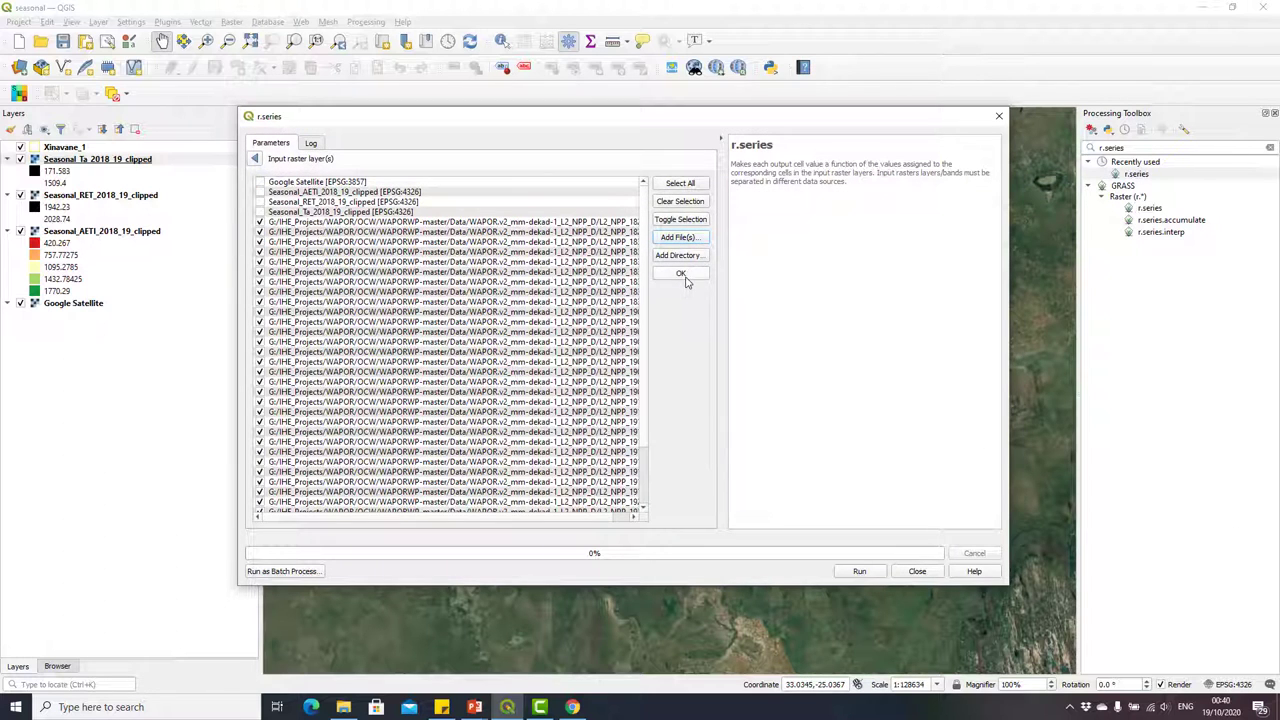
pyautogui.click(680, 273)
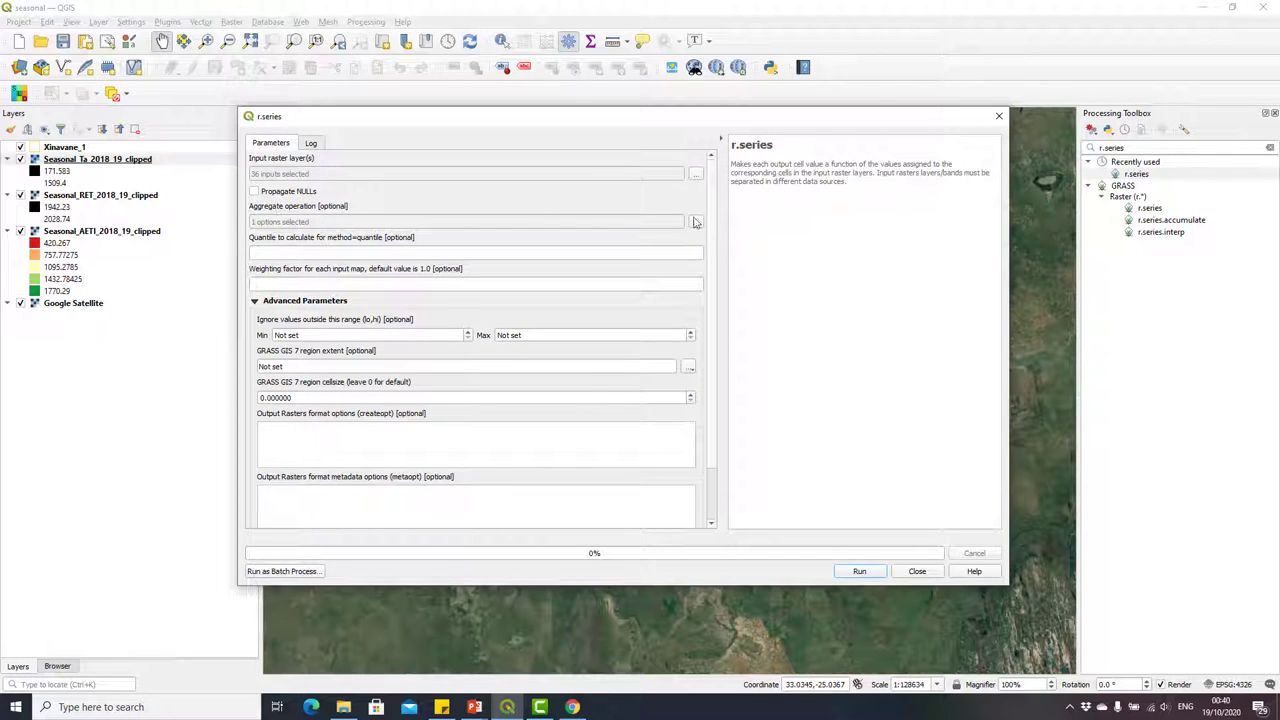
# - Set the aggregate operation to sum and send the aggregated output to a file
pyautogui.click(695, 222)
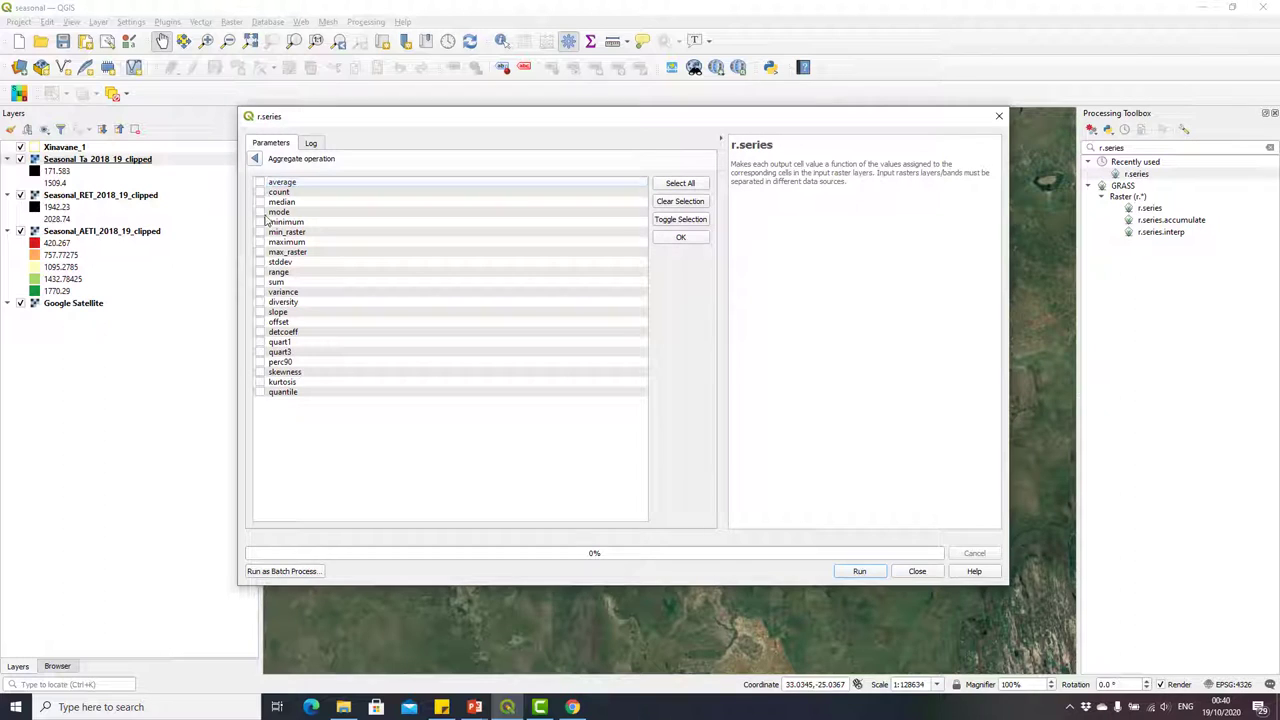
pyautogui.click(694, 238)
pyautogui.scroll(-2, 714, 450)
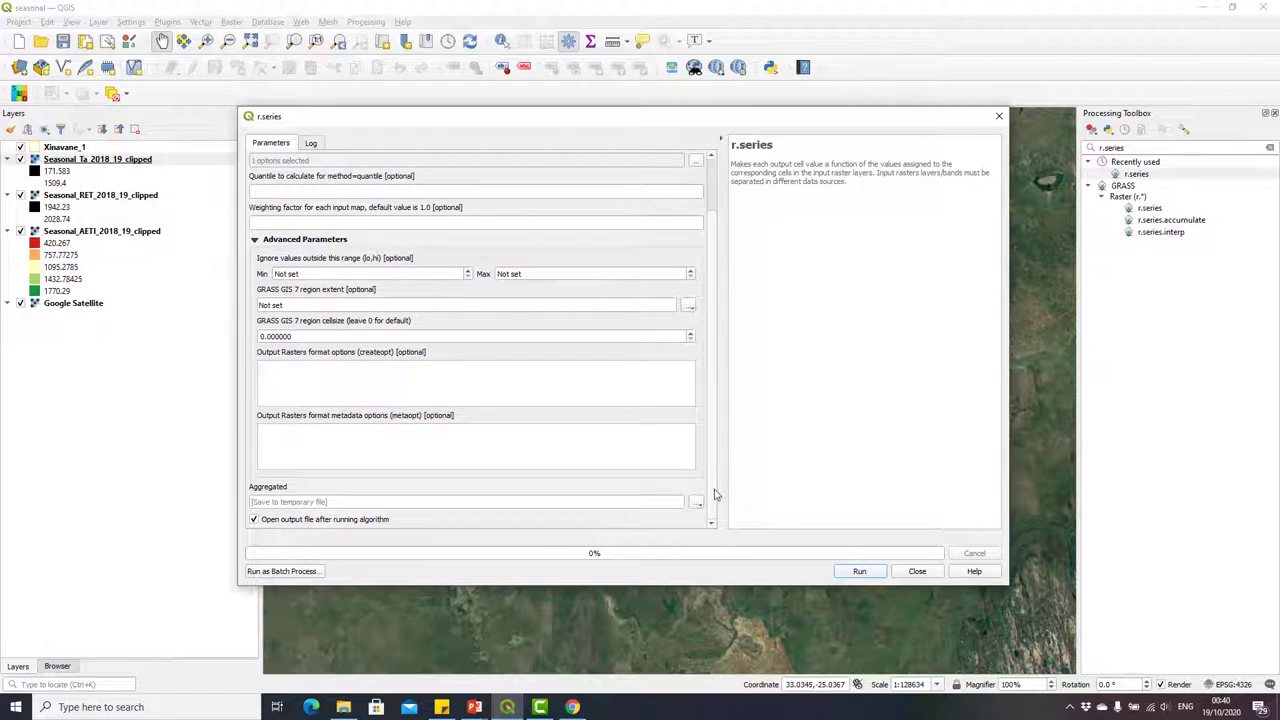
pyautogui.click(697, 500)
pyautogui.click(720, 528)
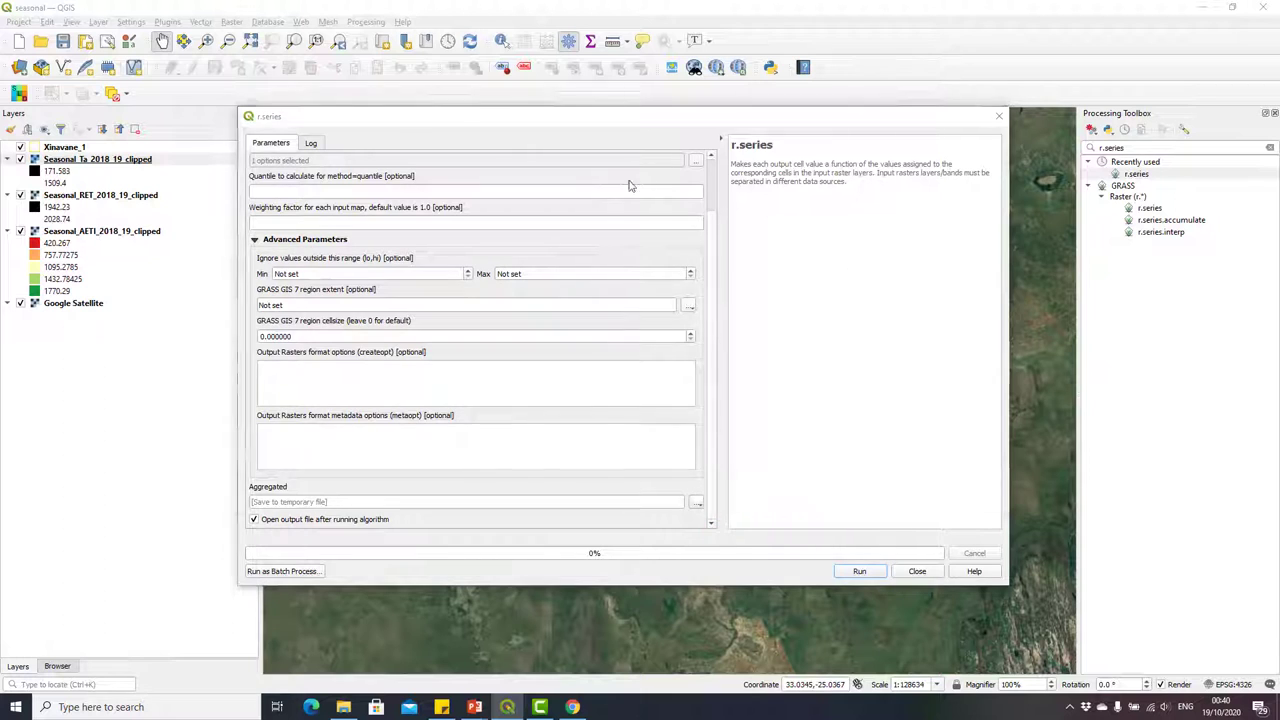
# - Name the output Seasonal_NPP_2018_19.tif in Outputs and run r.series
pyautogui.click(750, 205)
pyautogui.doubleClick(352, 447)
pyautogui.click(343, 447)
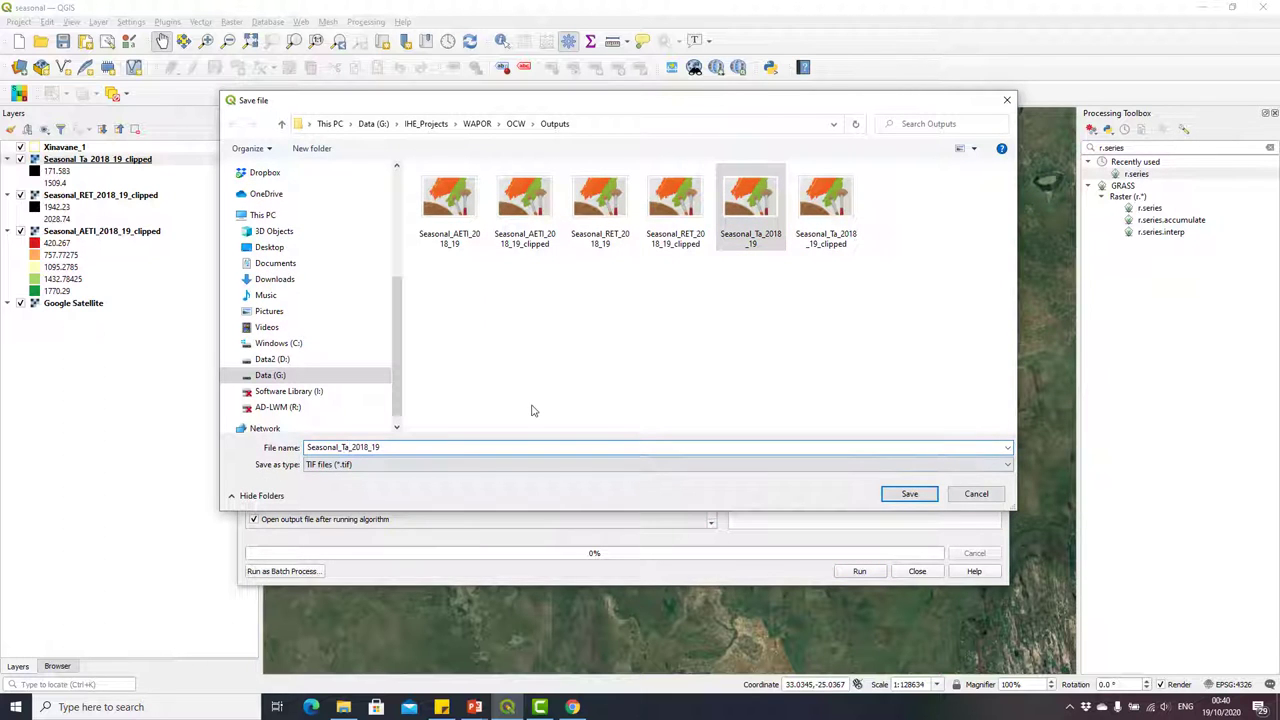
pyautogui.press('BackSpace')
pyautogui.press('BackSpace')
pyautogui.press('BackSpace')
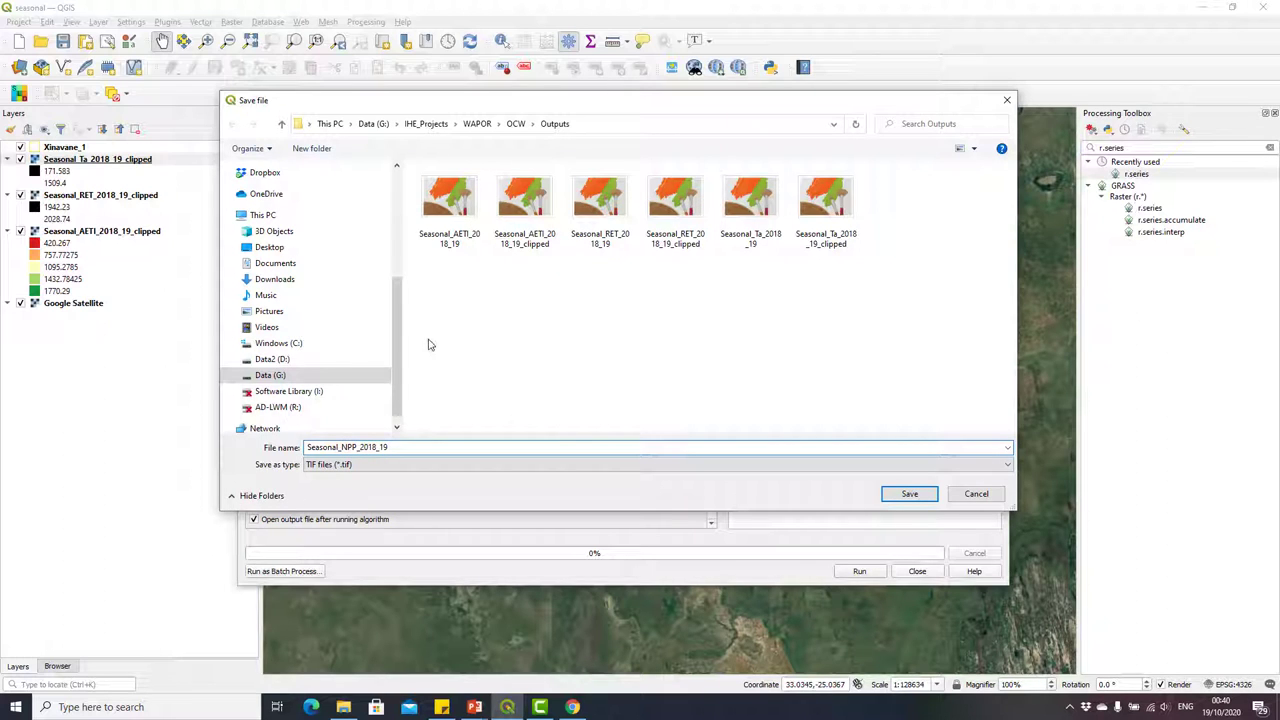
pyautogui.click(910, 494)
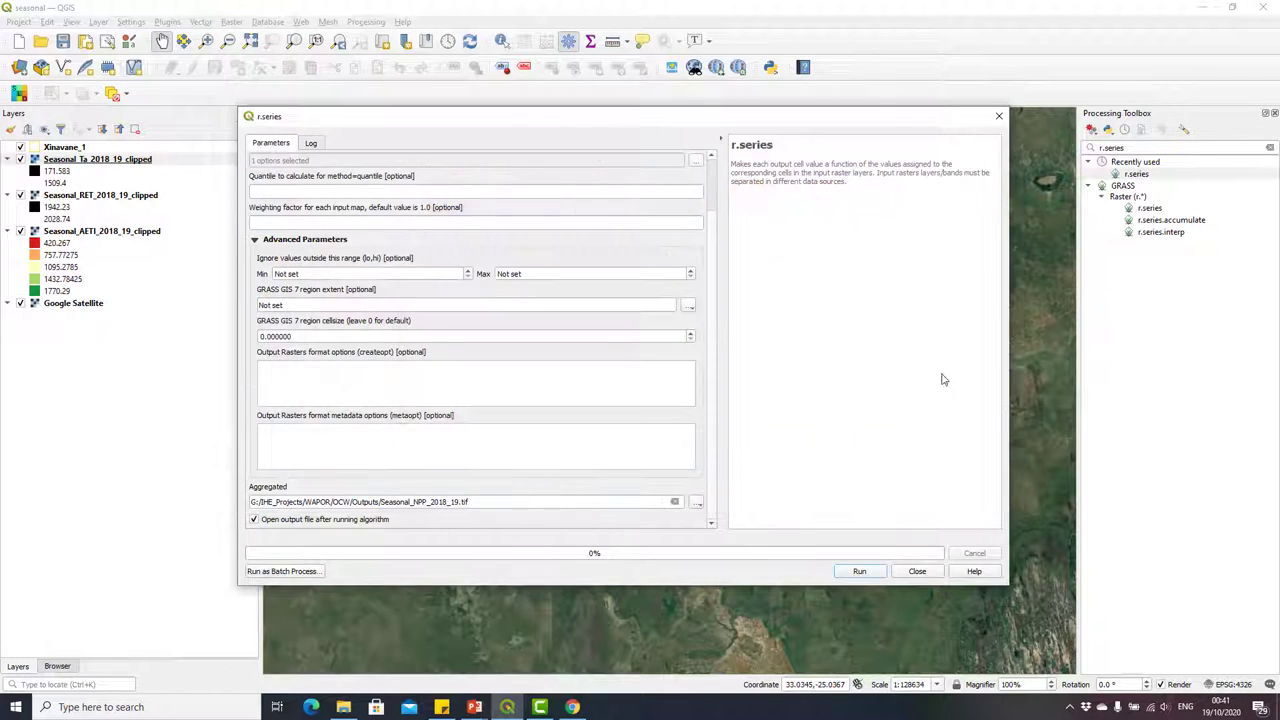
pyautogui.click(872, 574)
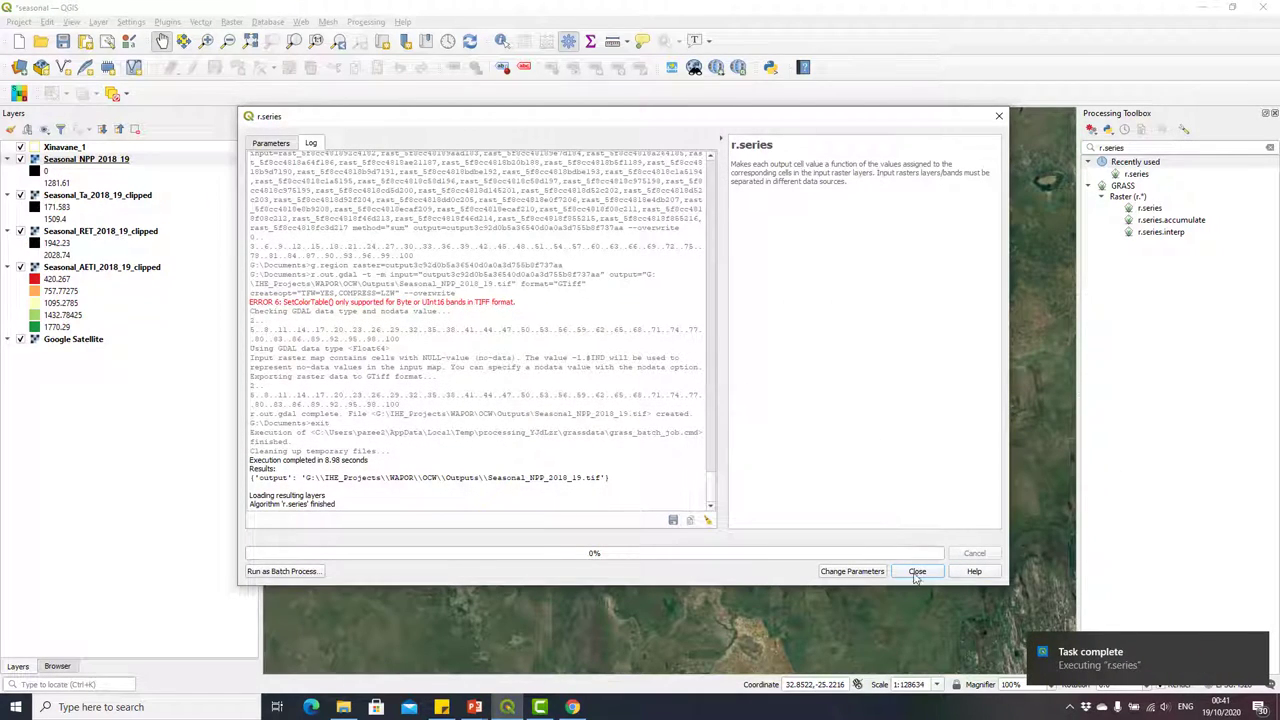
# - Open Clip raster by mask layer from the toolbox and set Xinavane_1 as the mask
pyautogui.click(917, 571)
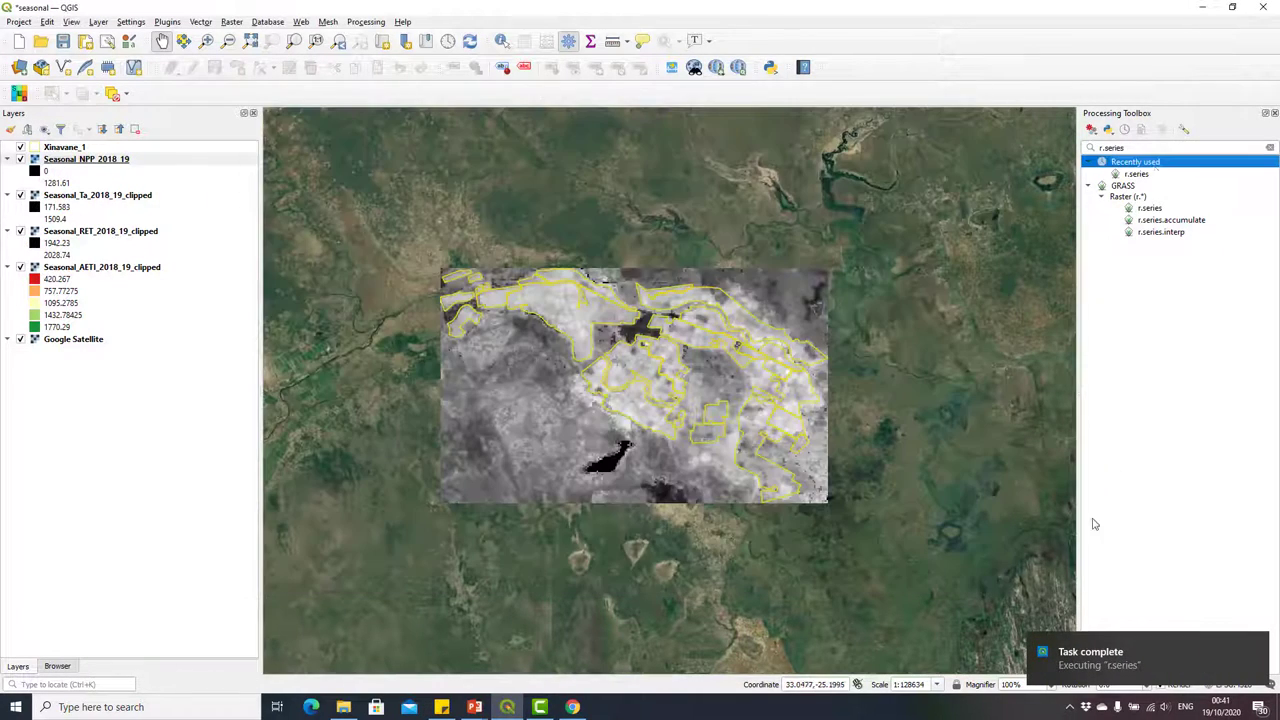
pyautogui.click(1156, 147)
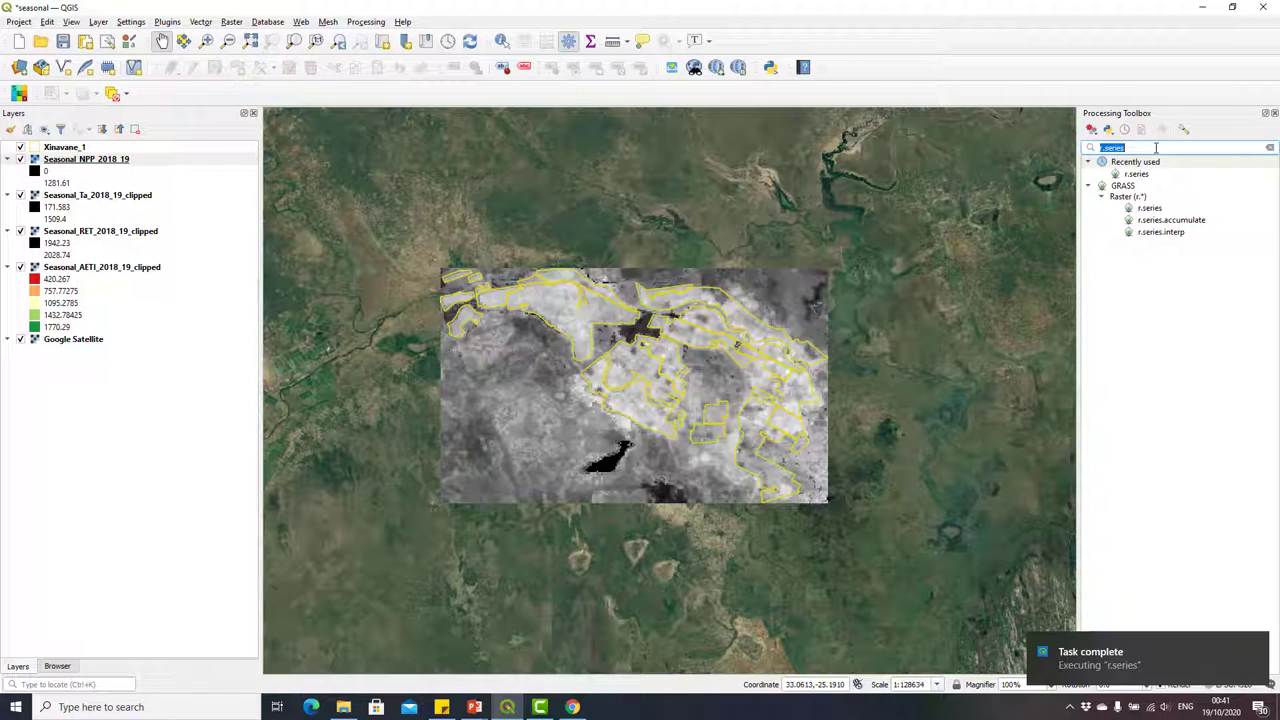
pyautogui.write('Clip')
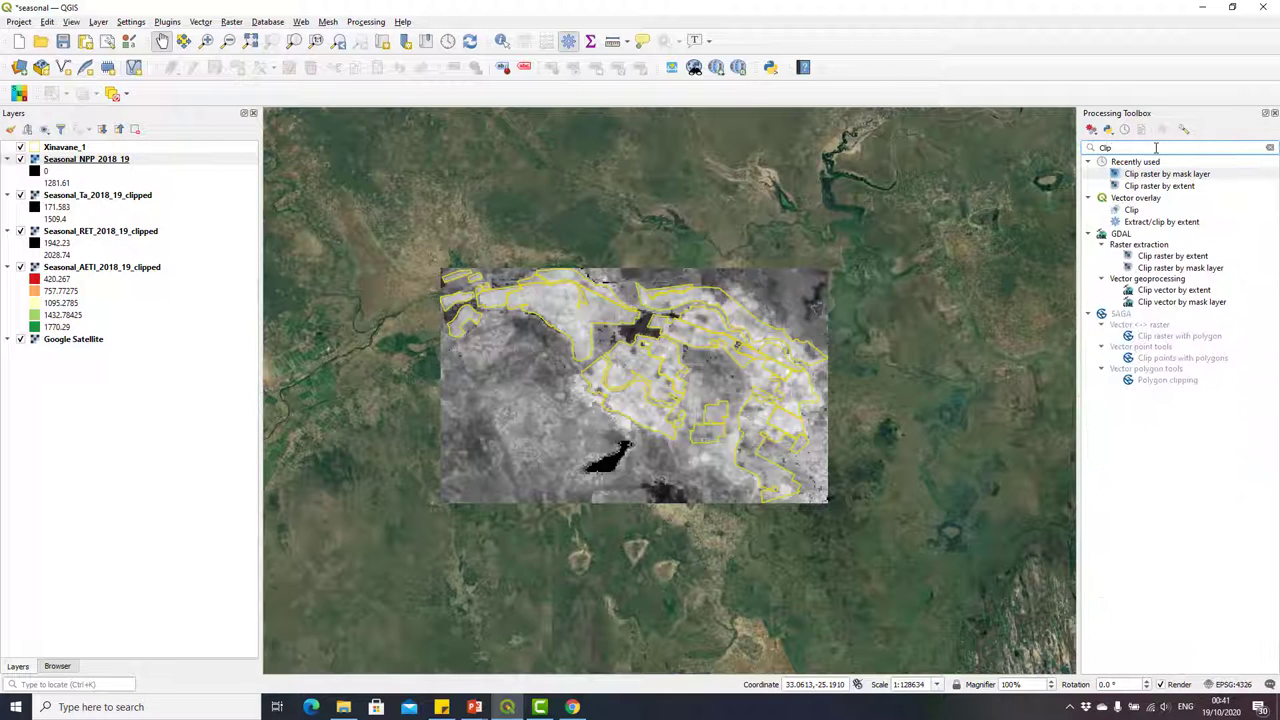
pyautogui.doubleClick(1156, 174)
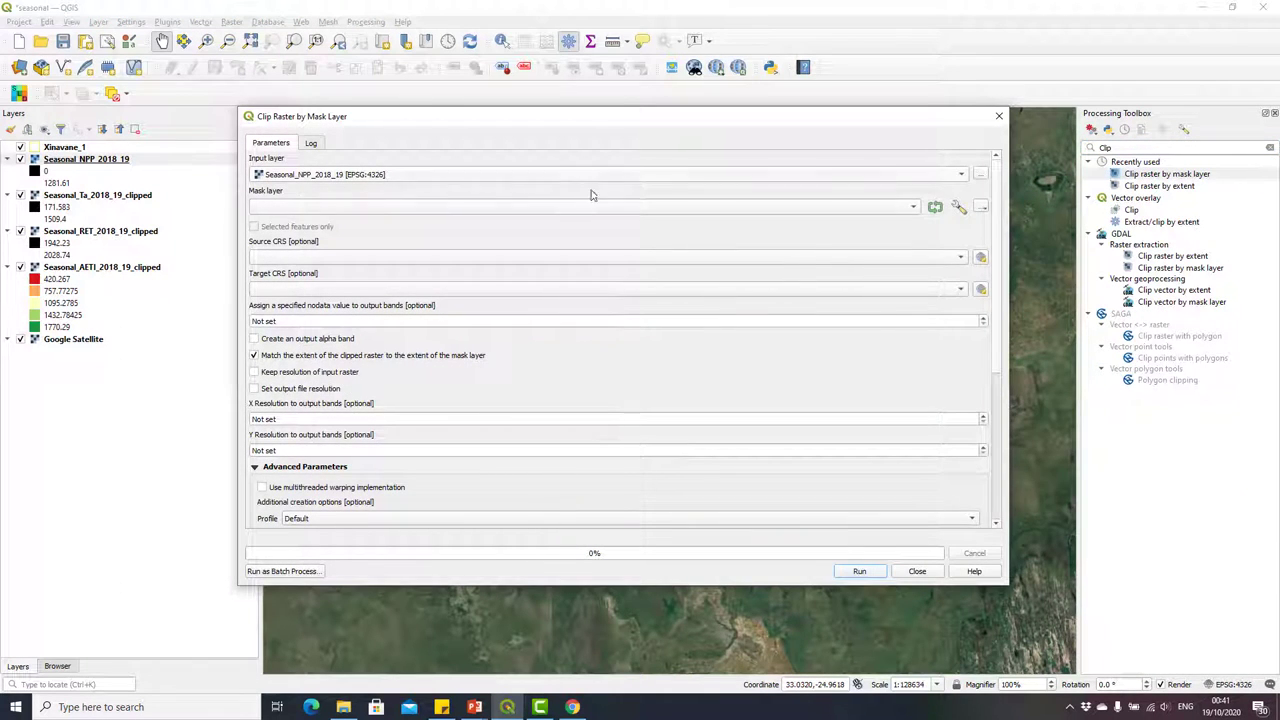
pyautogui.click(858, 207)
pyautogui.click(858, 207)
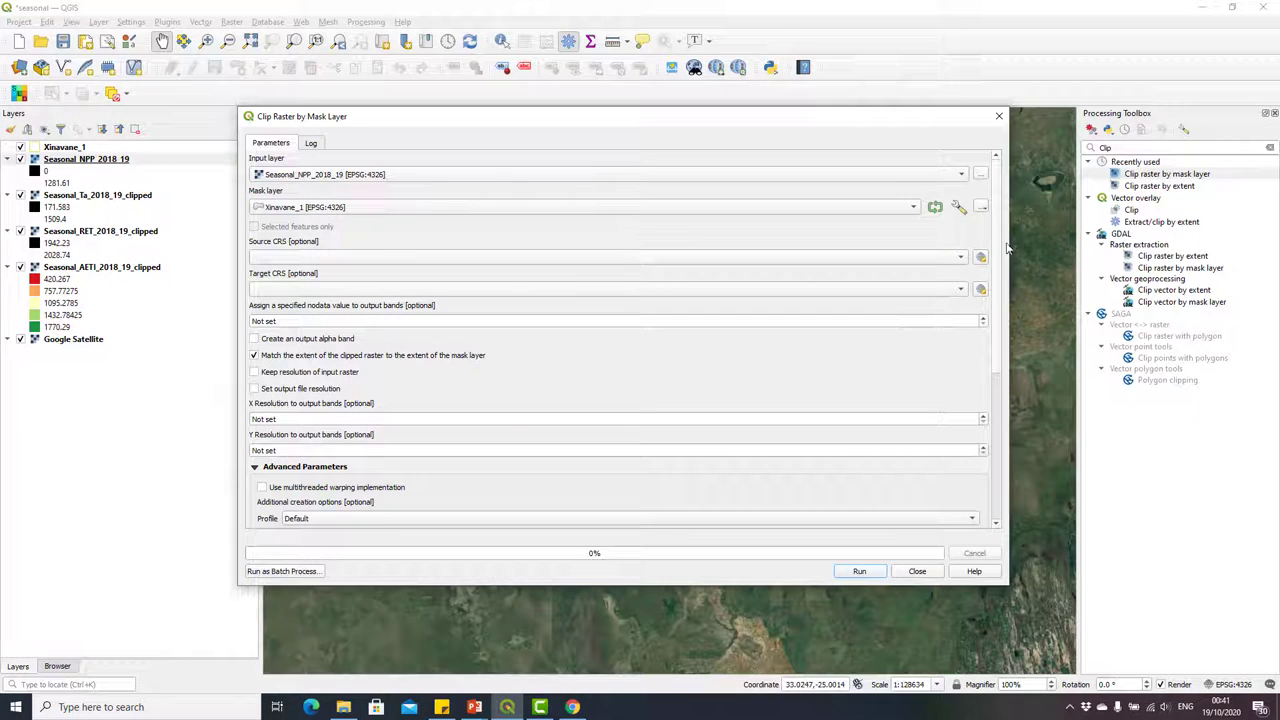
# - Save the clipped output as Seasonal_NPP_2018_19_clipped.tif and run the clip
pyautogui.scroll(-5, 1000, 240)
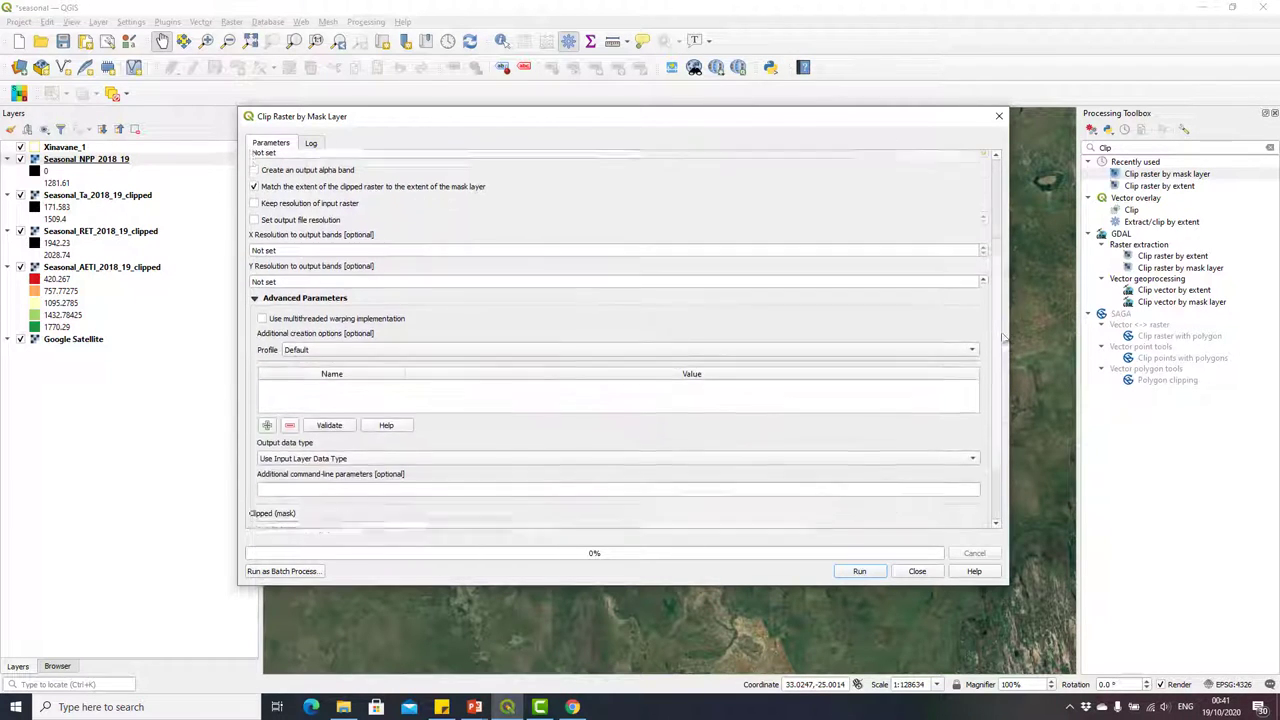
pyautogui.click(980, 443)
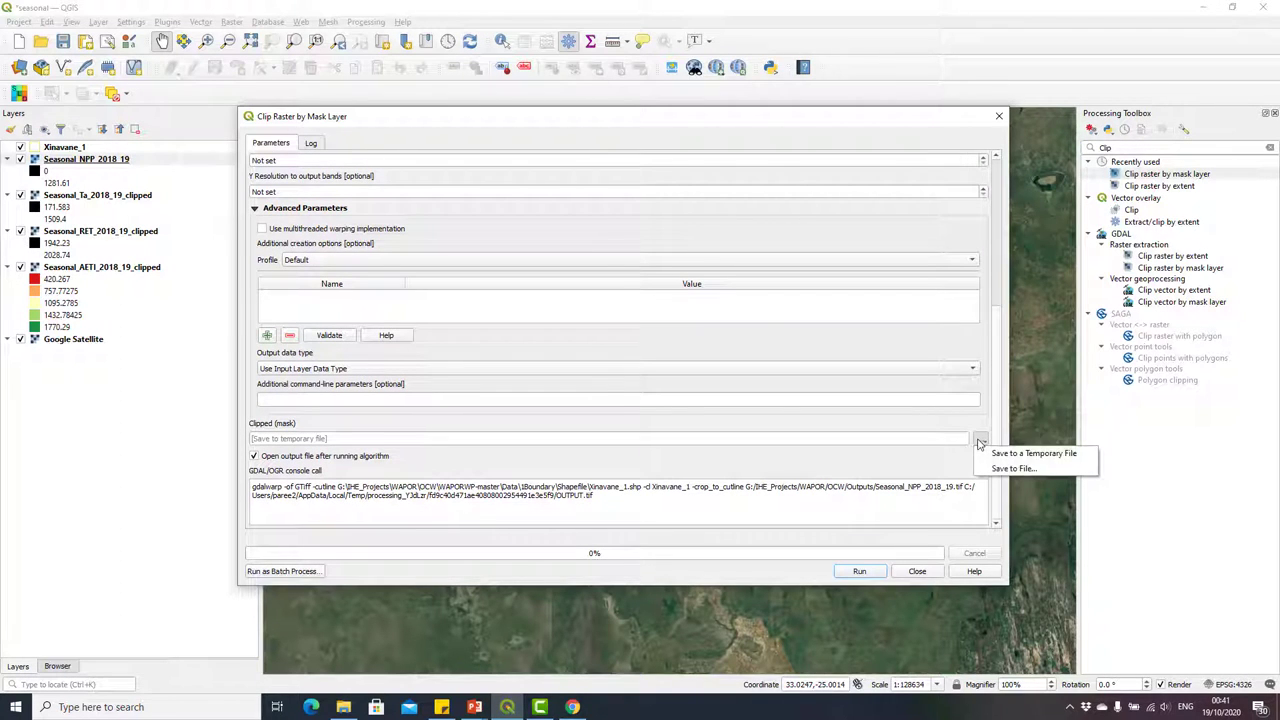
pyautogui.click(1072, 467)
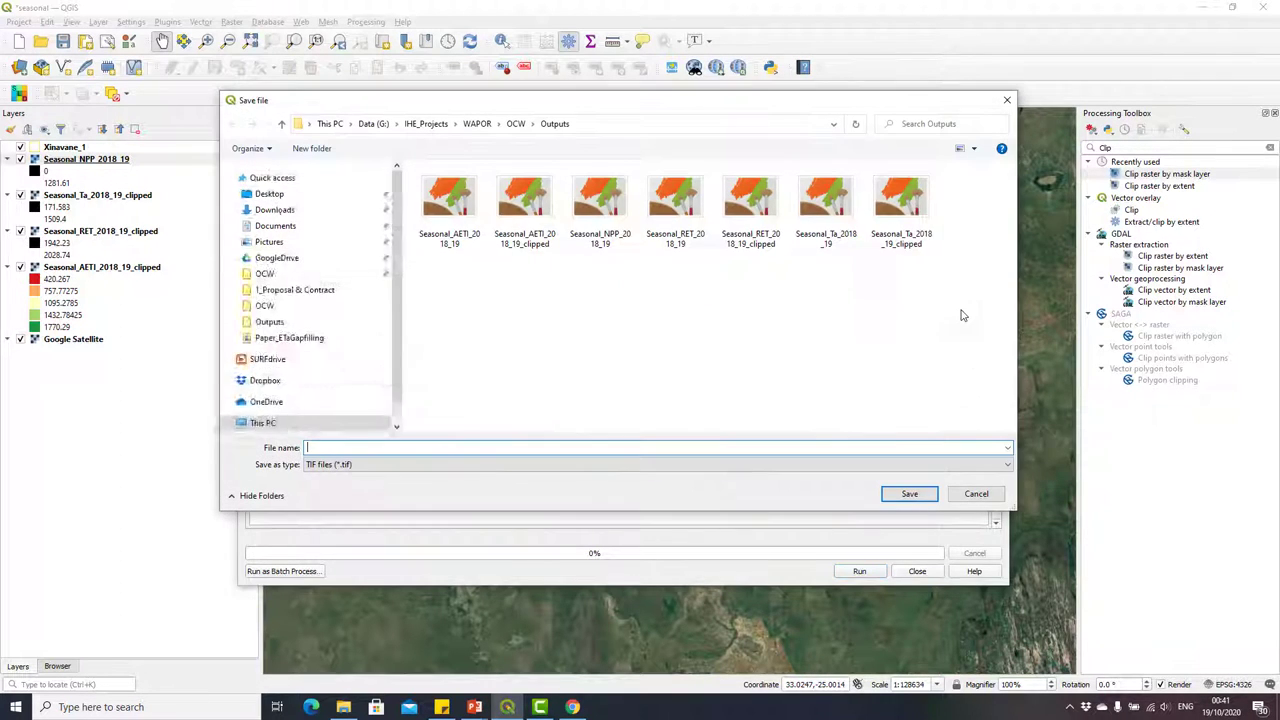
pyautogui.click(590, 222)
pyautogui.click(469, 447)
pyautogui.write('_NPP_2018_19_clipped')
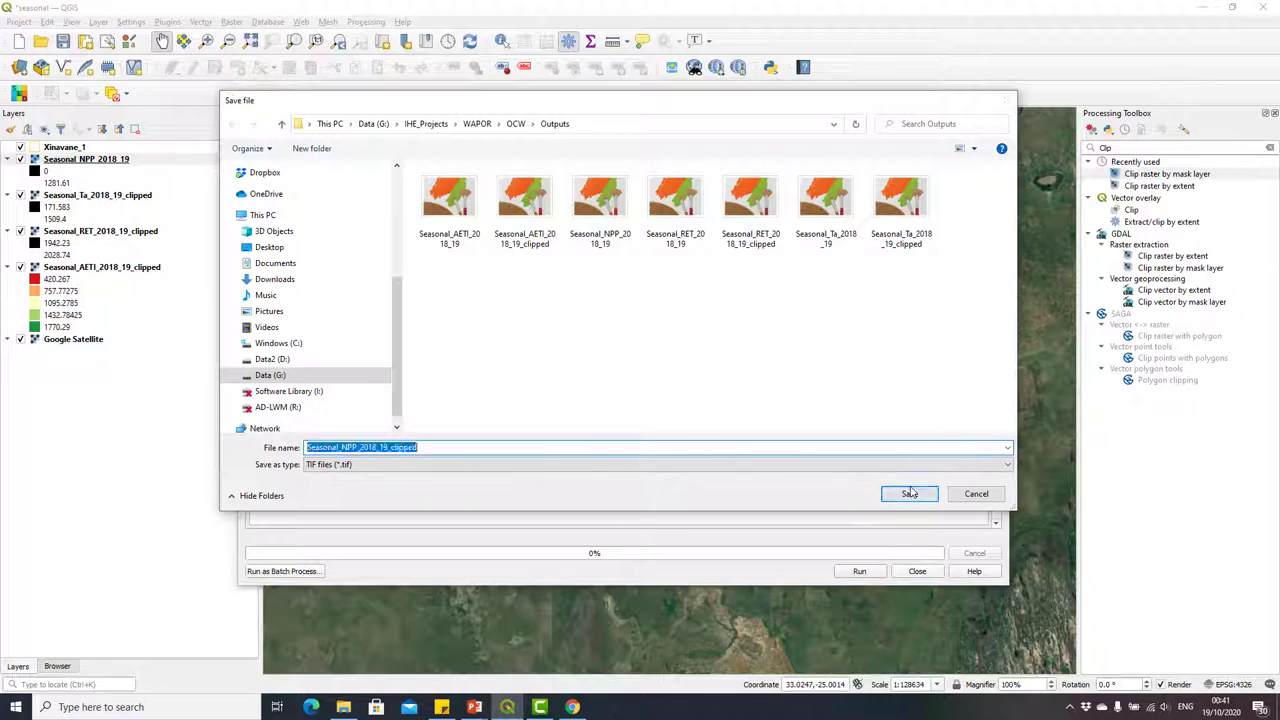
pyautogui.click(910, 494)
pyautogui.click(876, 573)
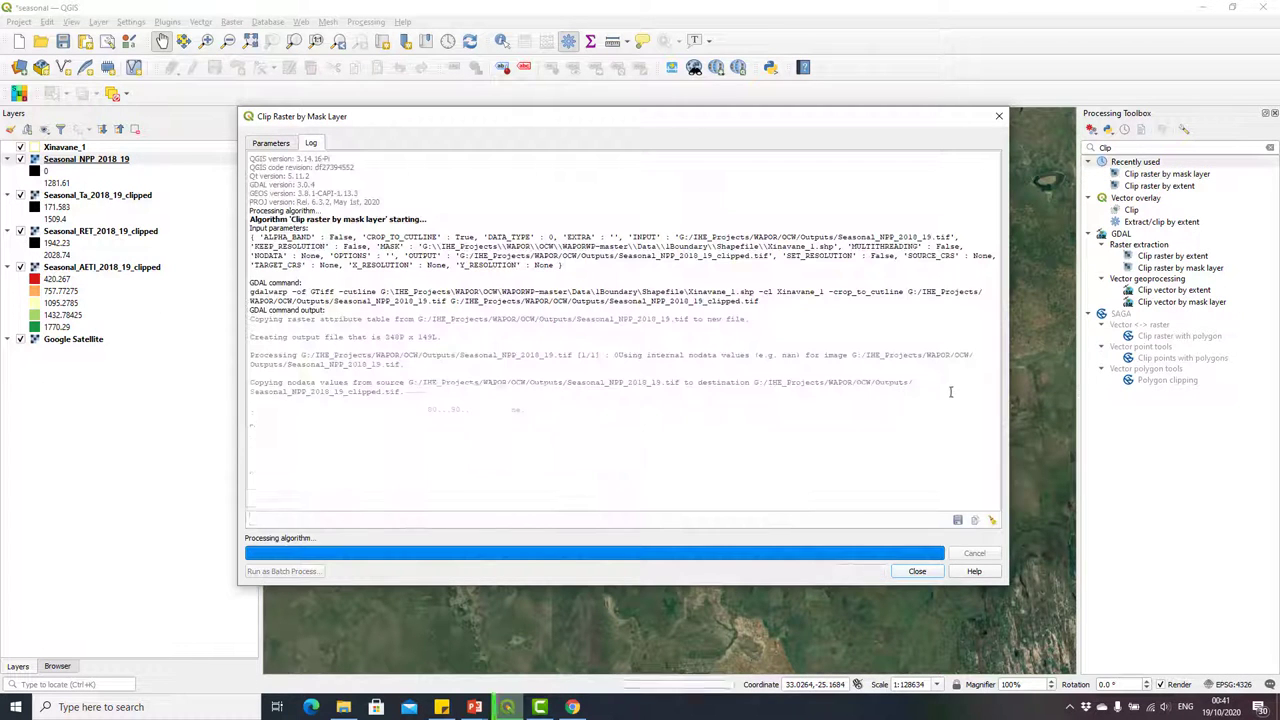
# - Remove the unclipped Seasonal_NPP_2018_19 layer, select Seasonal_NPP_2018_19_clipped, and save the project
pyautogui.click(916, 571)
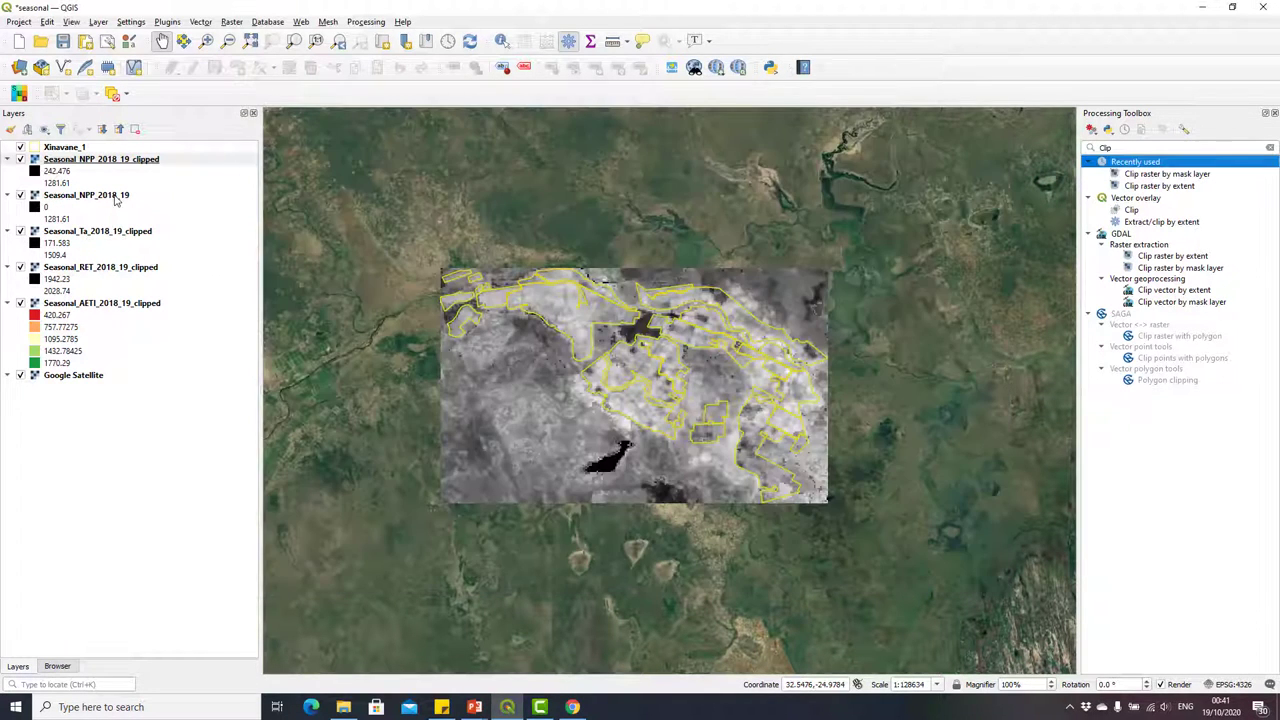
pyautogui.rightClick(116, 196)
pyautogui.click(170, 308)
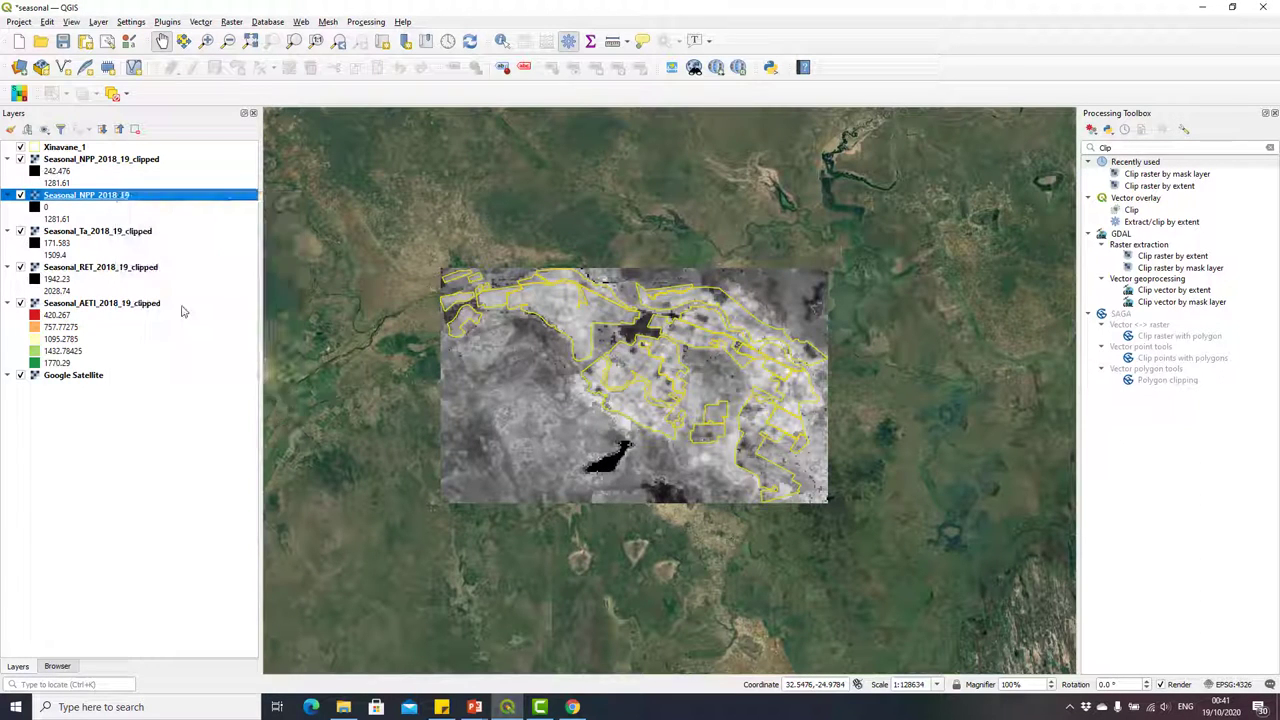
pyautogui.click(627, 365)
pyautogui.click(165, 162)
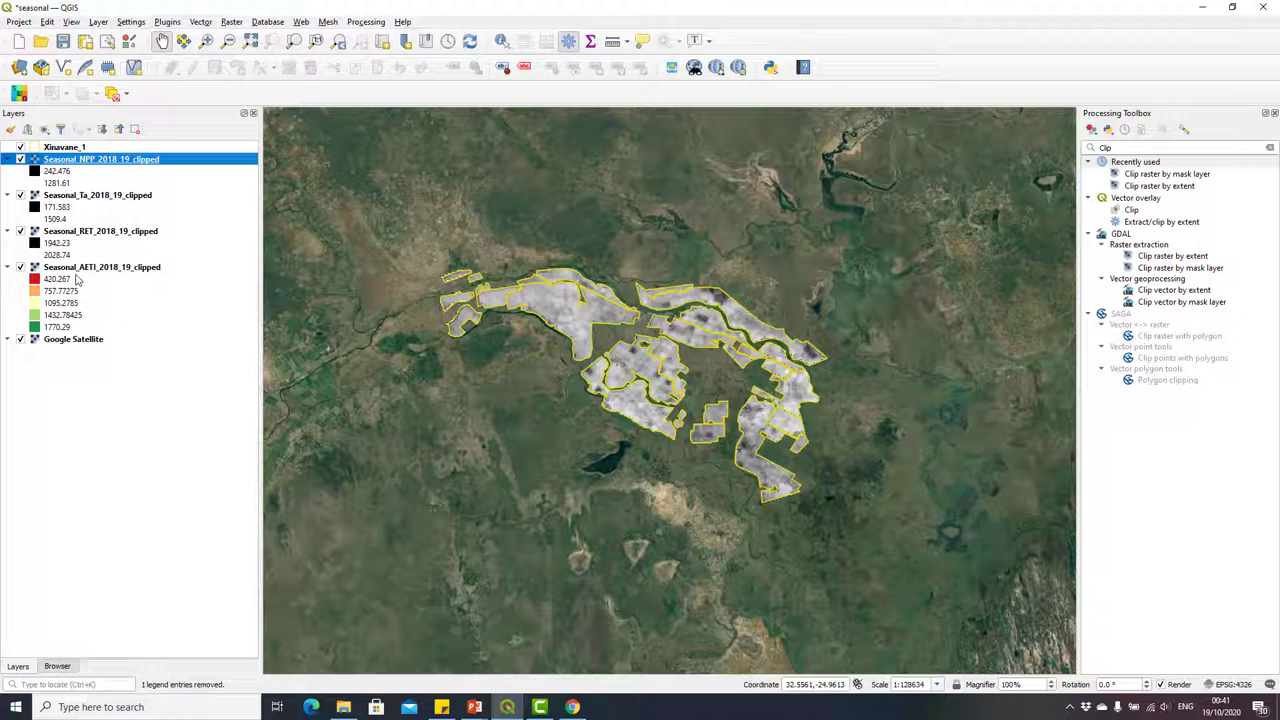
pyautogui.click(62, 40)
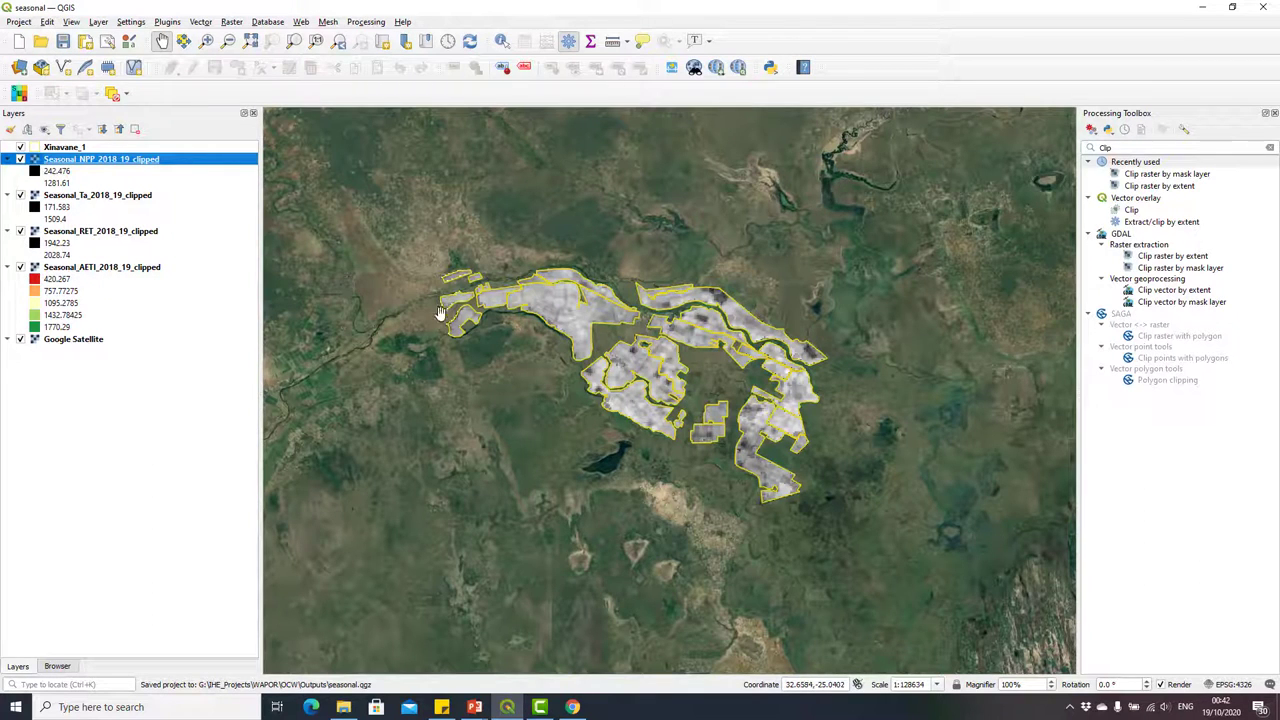